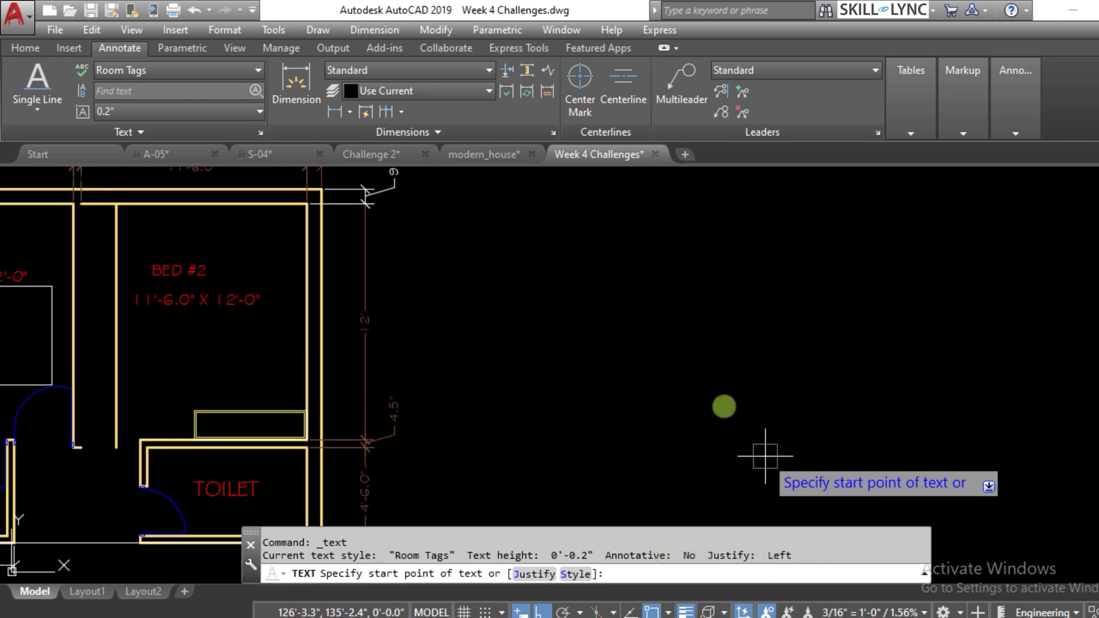
Leave the active text command and draw a horizontal line in the empty space beside the floor plan's BED #2 room.
key(Escape)
key(Escape)
scroll(604, 361, down, 3)
scroll(636, 343, up, 3)
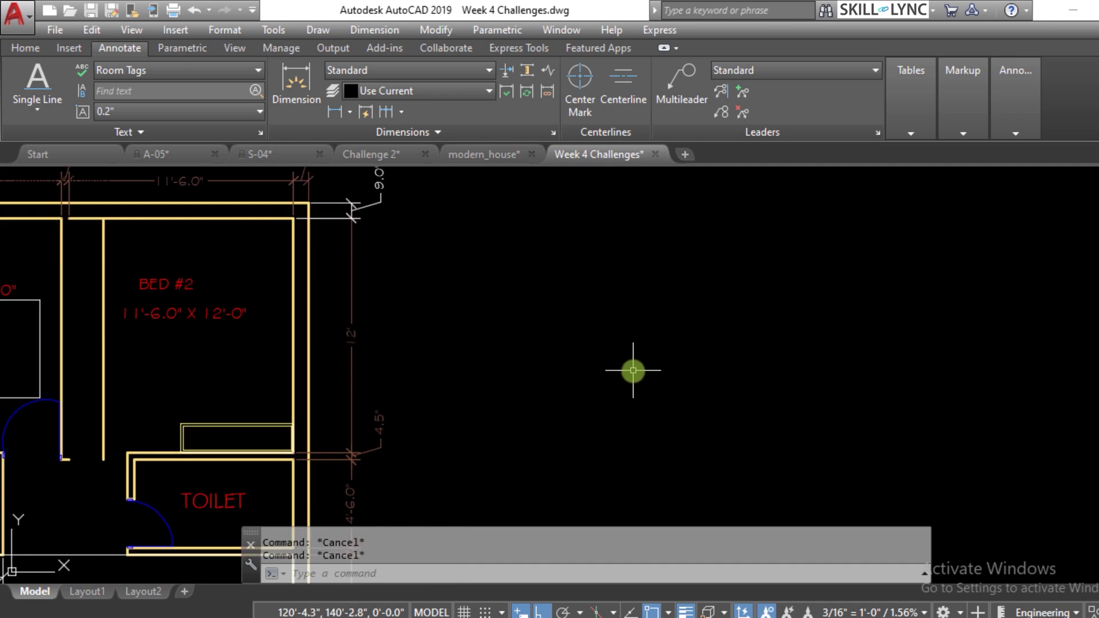
text(l)
key(Return)
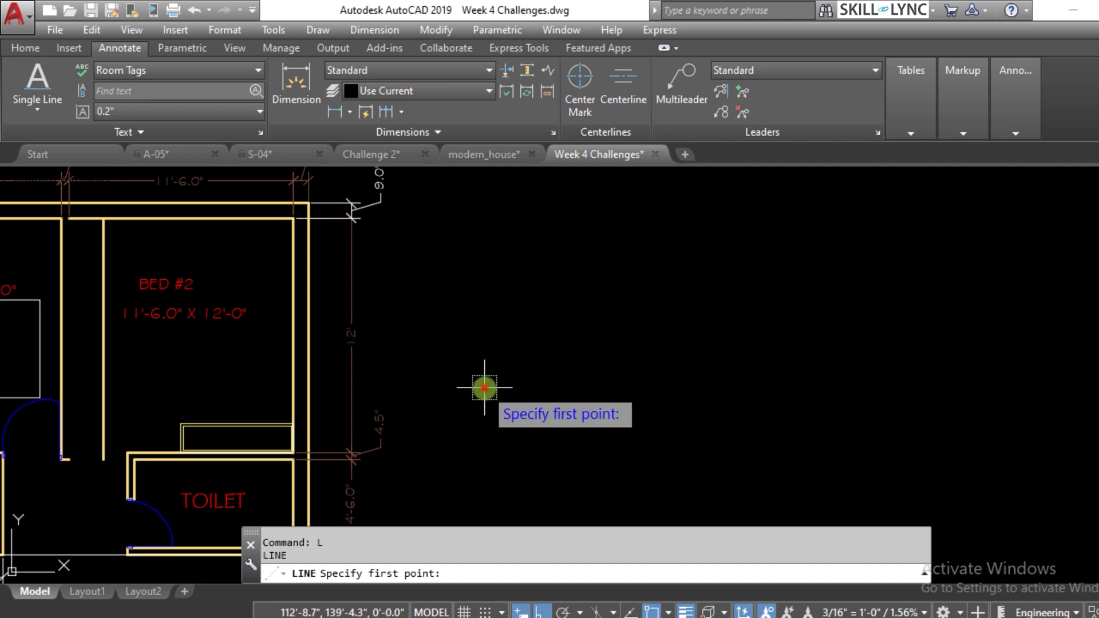
click(484, 388)
click(952, 362)
key(Escape)
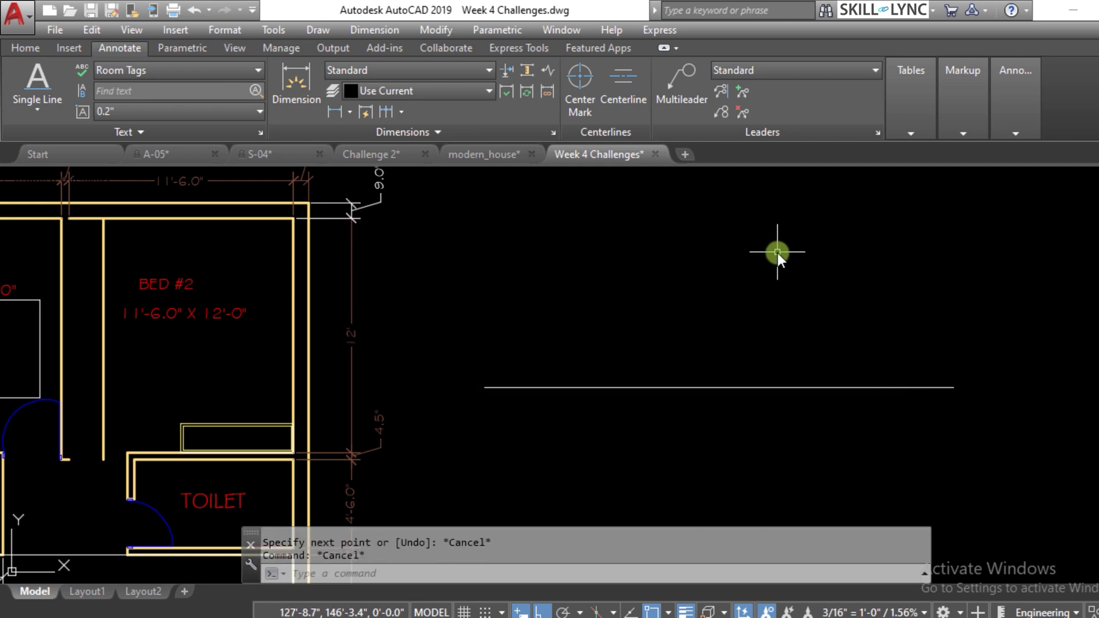
Offset the horizontal line upward by 9 inches to form a pair of parallel guide lines.
text(o)
key(Return)
text(9)
key(Return)
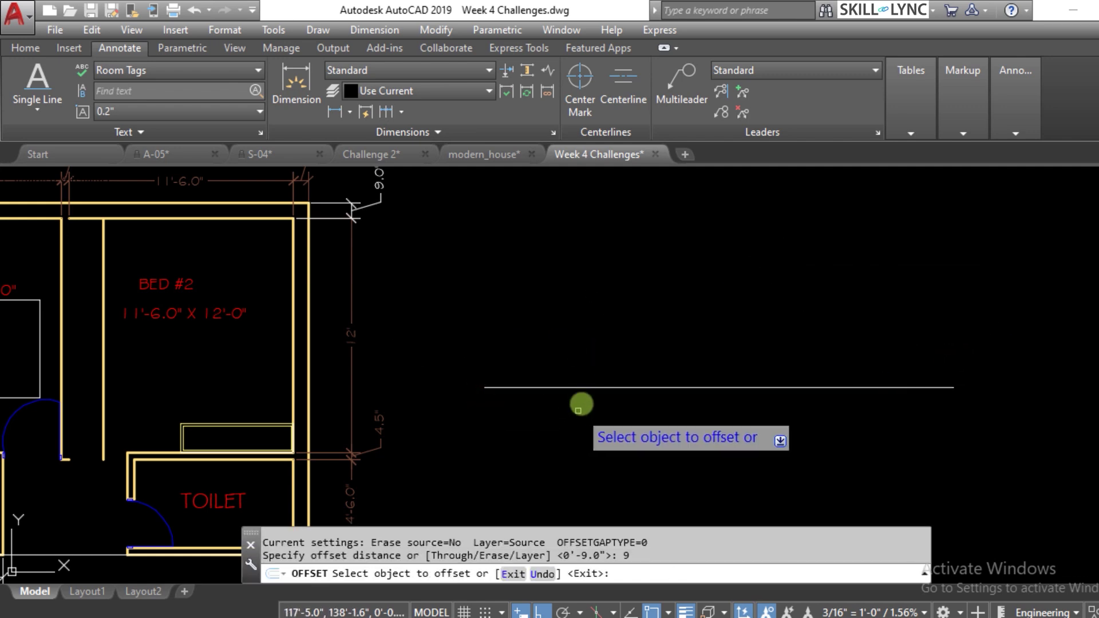
click(589, 388)
click(590, 335)
key(Escape)
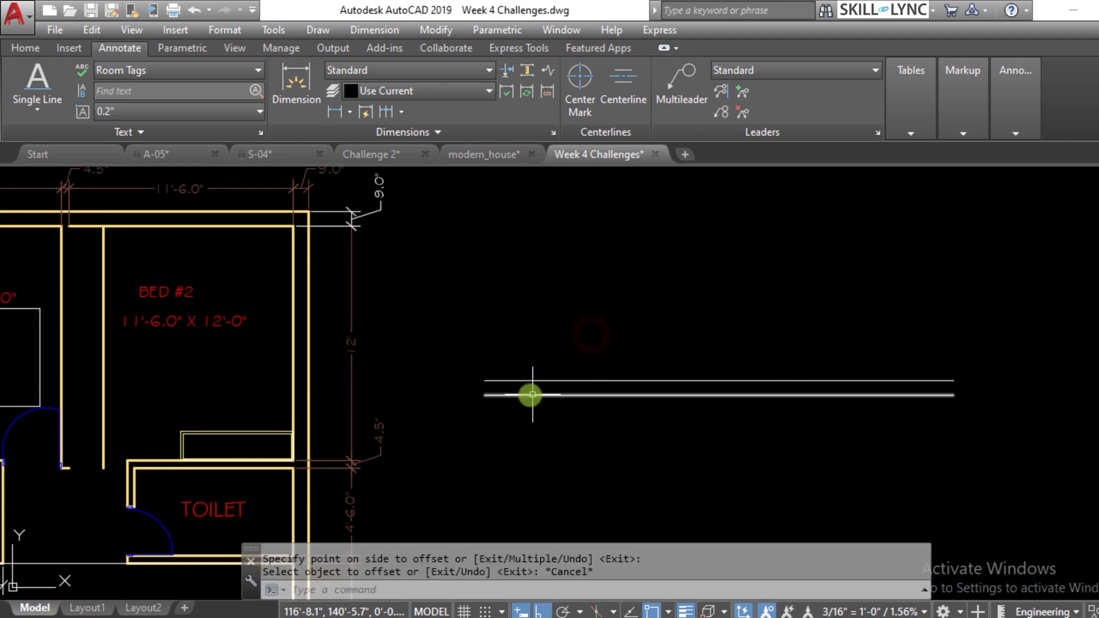
key(Escape)
Start a single-line text at the left endpoint of the lower guide line with height 9 and the default rotation of 0.
scroll(515, 400, up, 3)
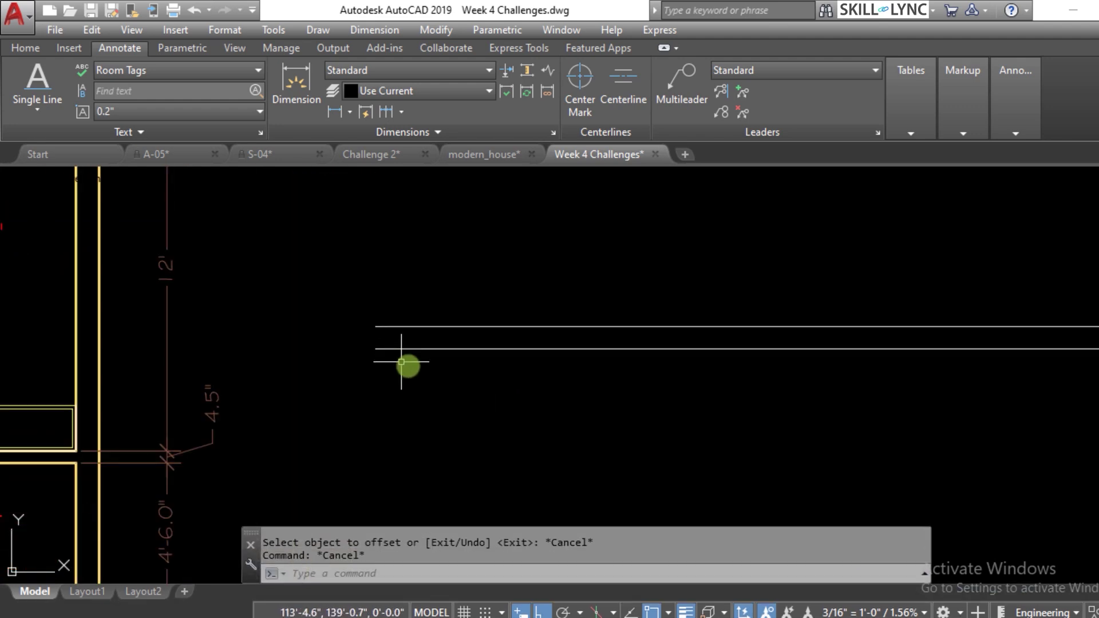
scroll(356, 361, down, 2)
scroll(543, 362, up, 2)
scroll(219, 292, up, 2)
scroll(218, 375, down, 2)
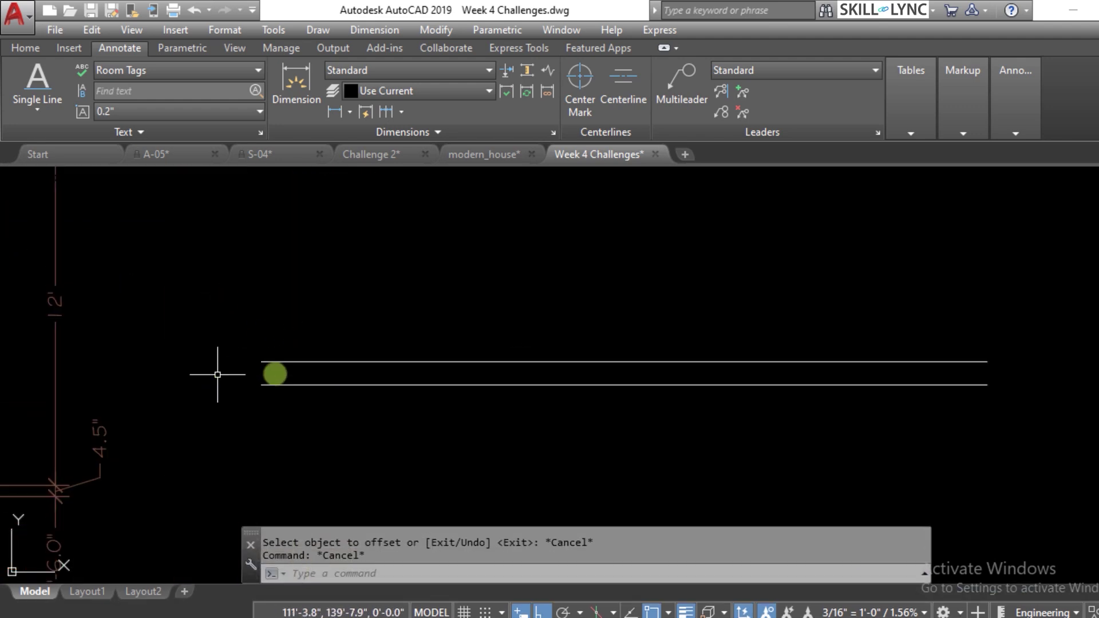
scroll(428, 314, up, 2)
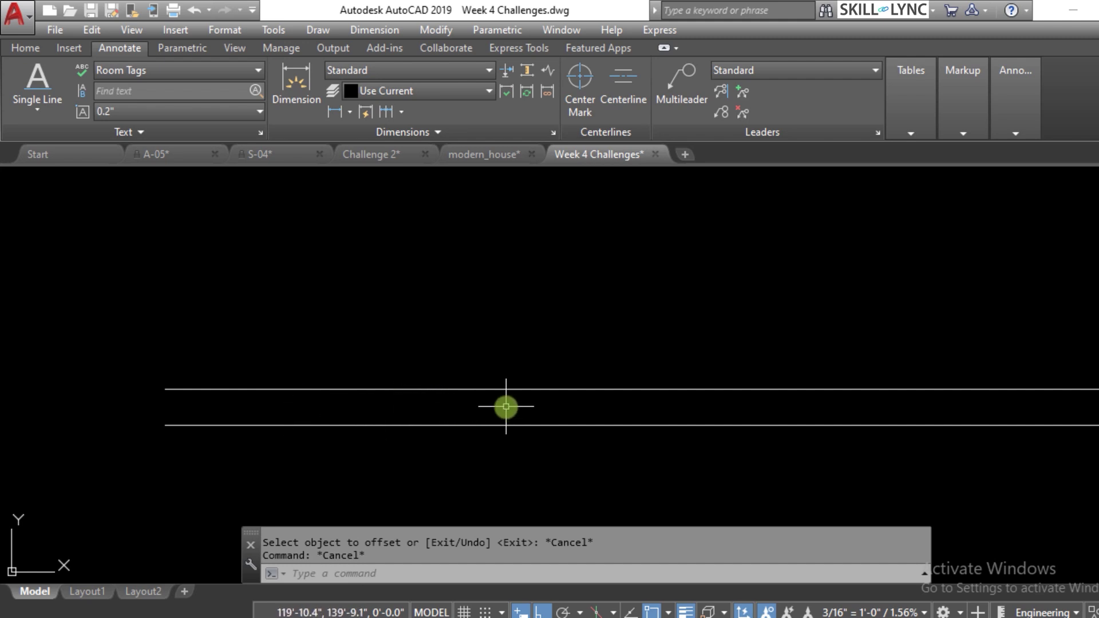
click(37, 107)
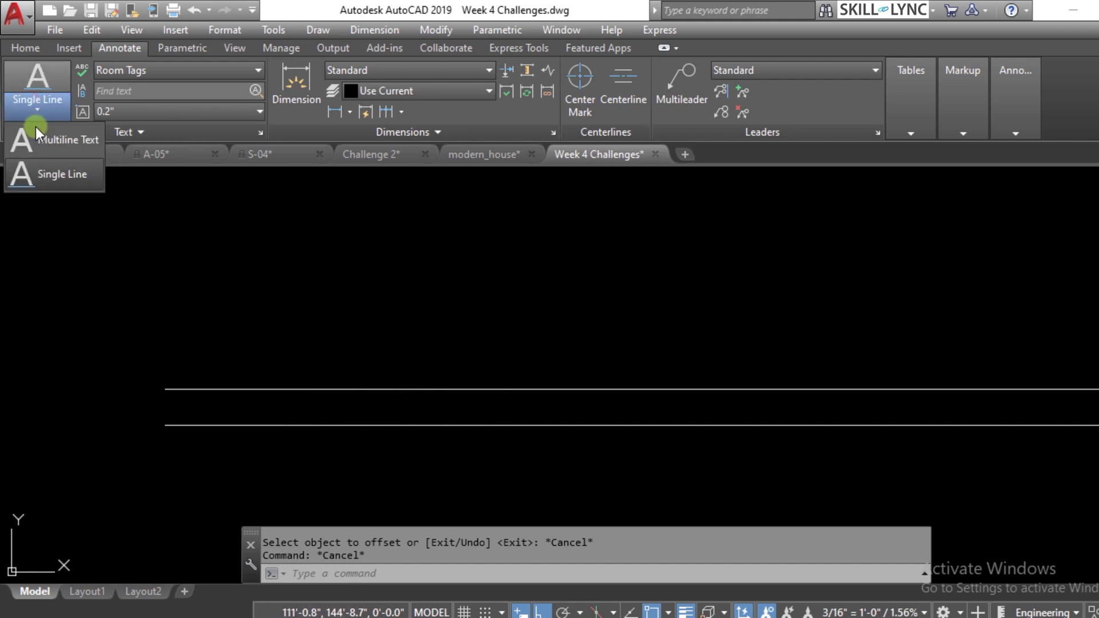
click(59, 177)
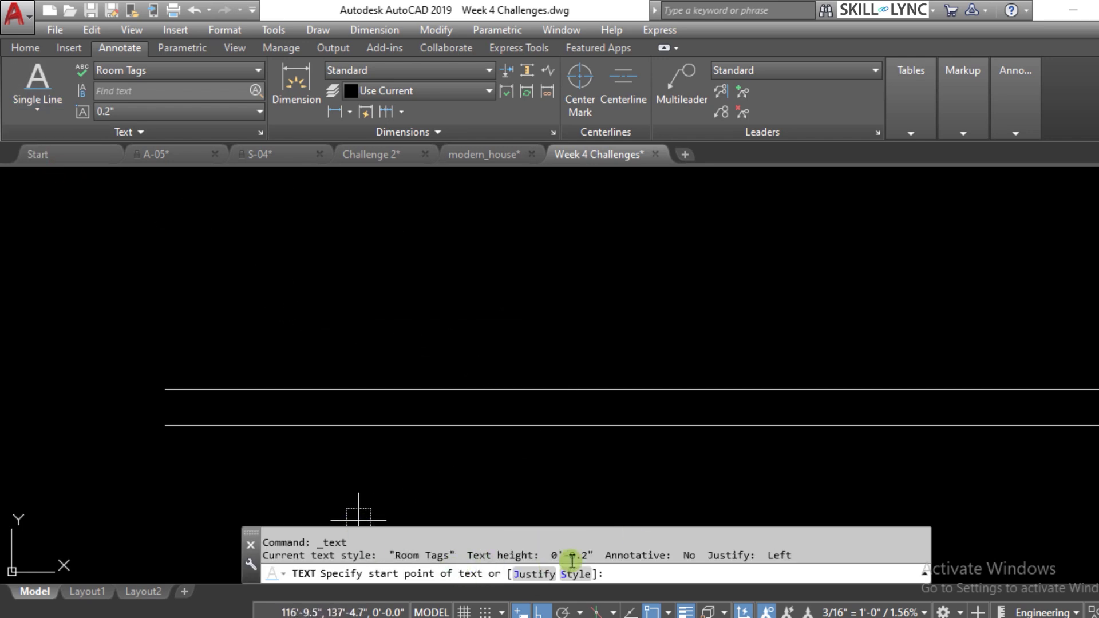
click(165, 426)
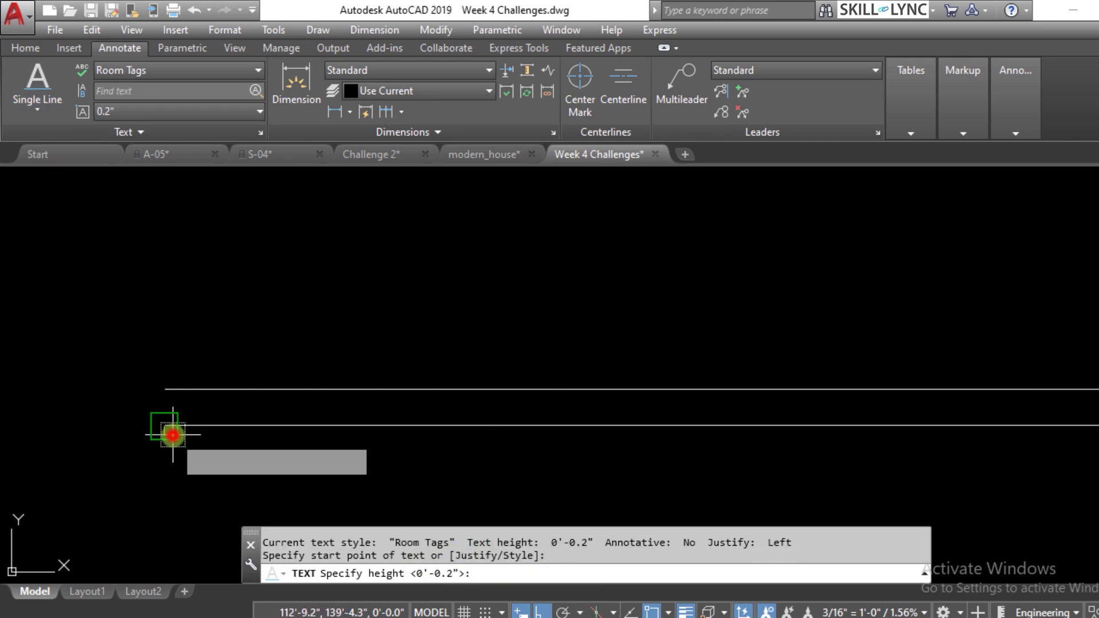
click(492, 570)
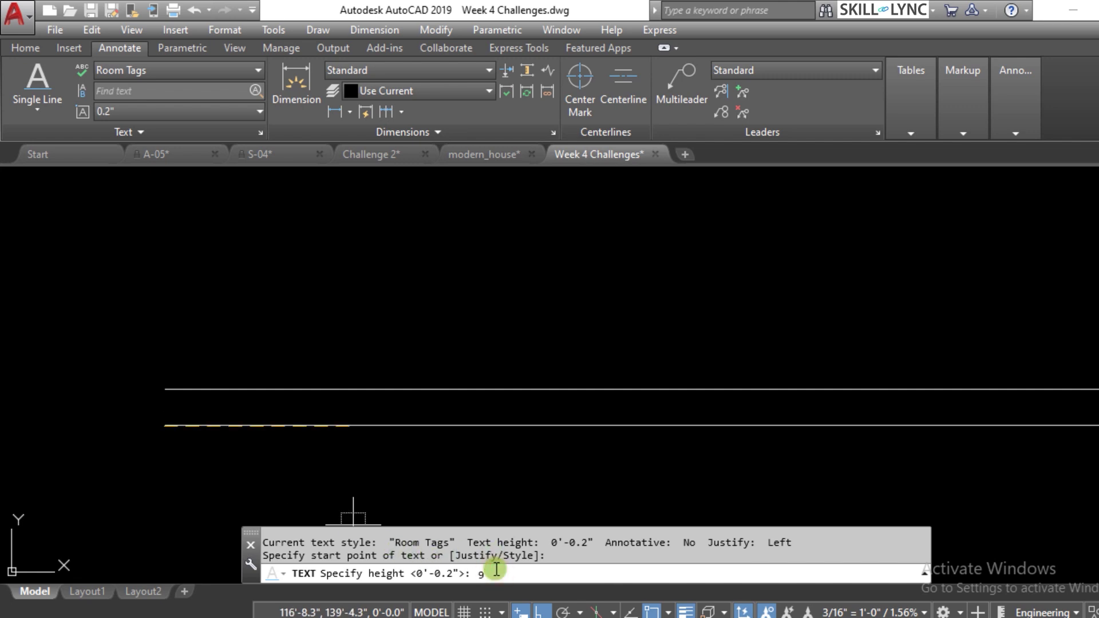
text(9)
key(Return)
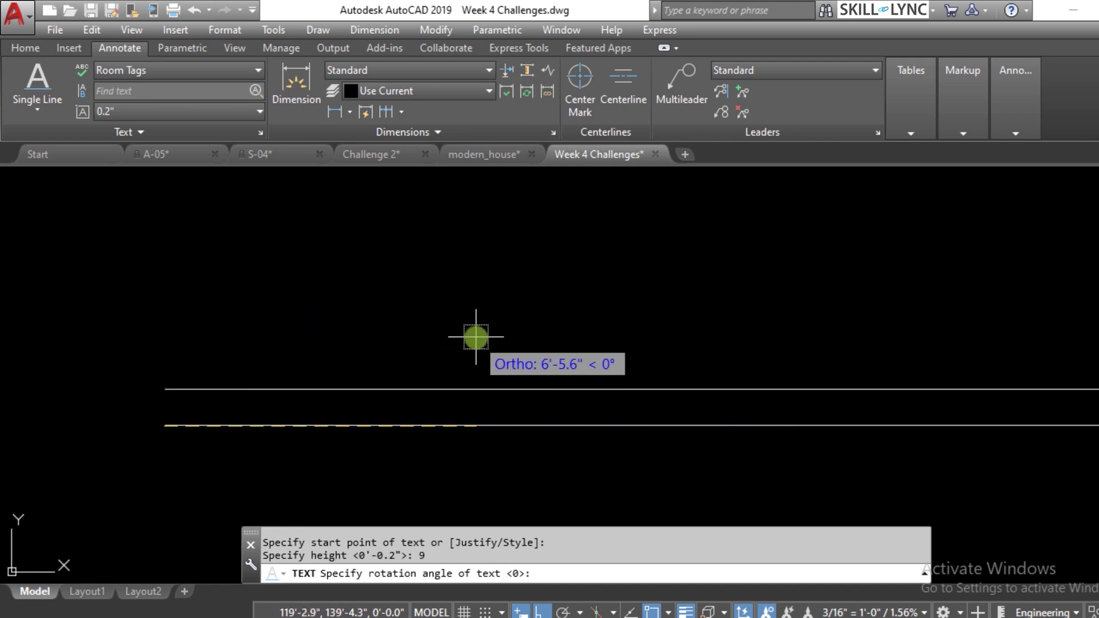
key(Return)
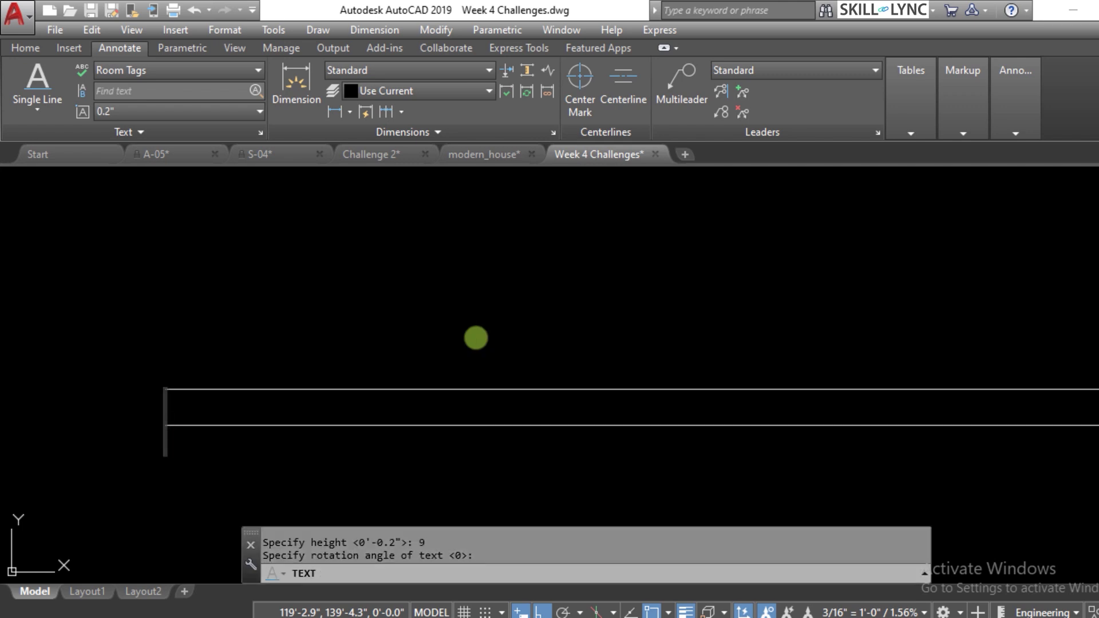
Enter "skilll lync autocad course for civil engine" as the text, finish it, and check the letter height against the guide lines.
text(skilll)
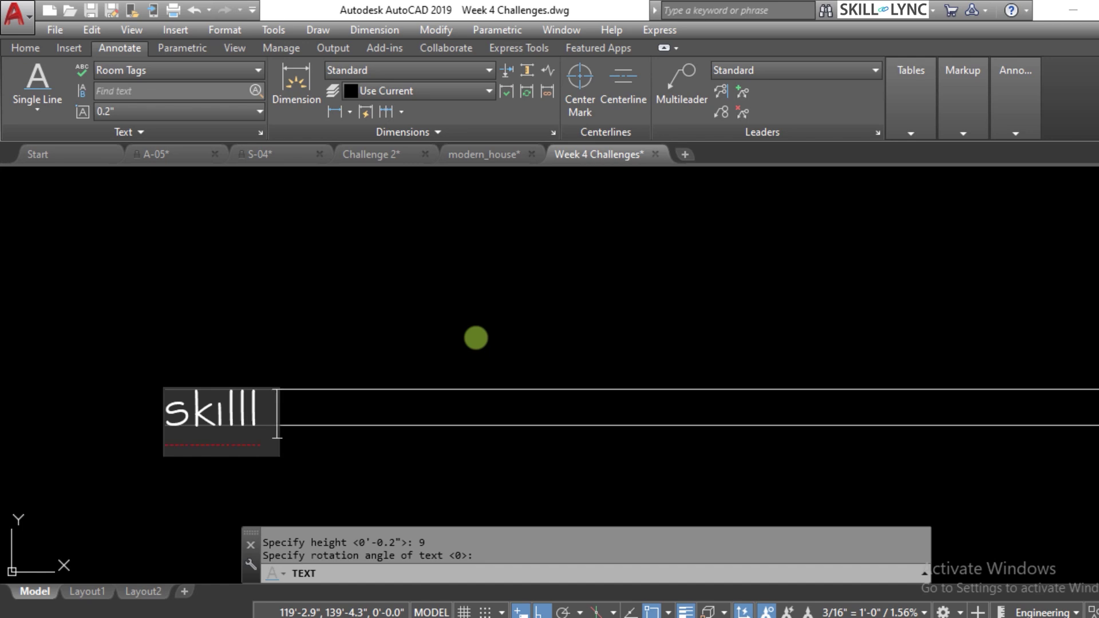
text( lync)
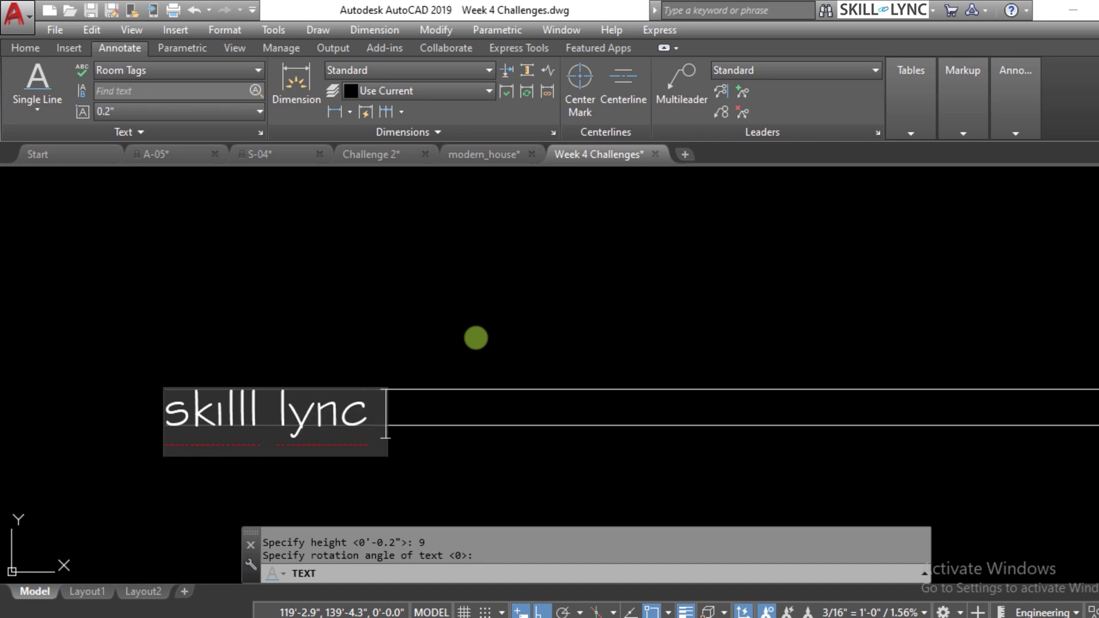
text( autocad)
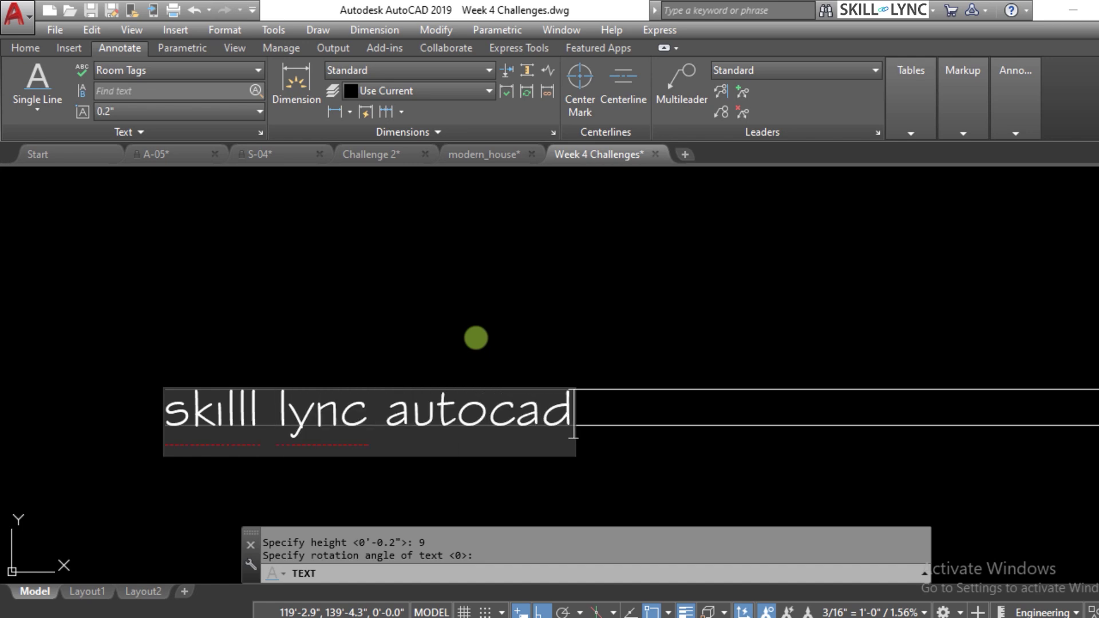
text( course)
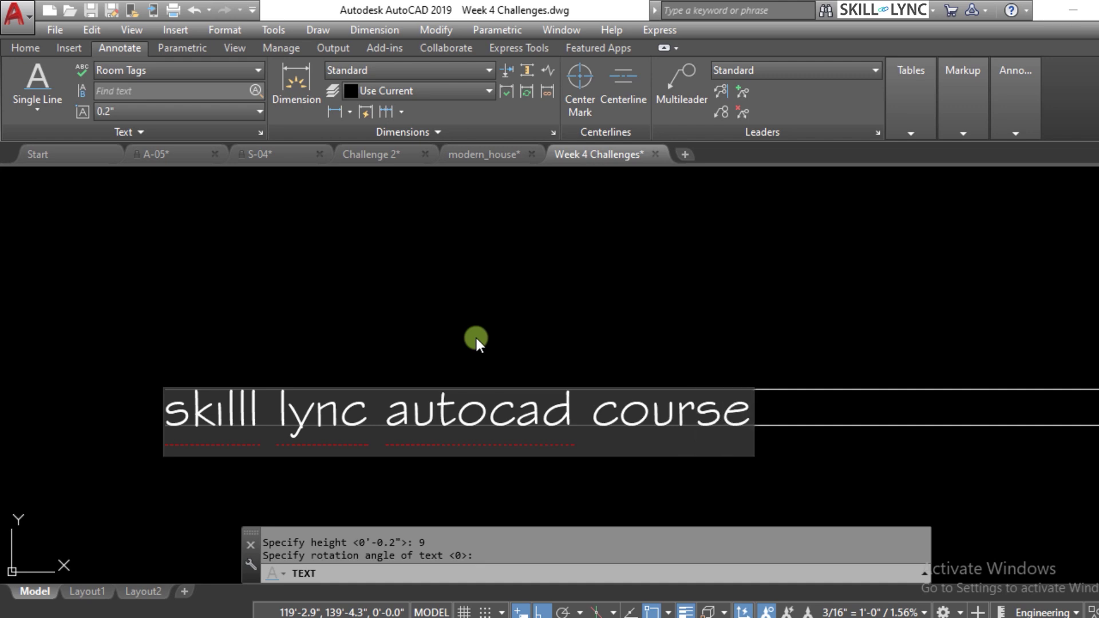
text( for c)
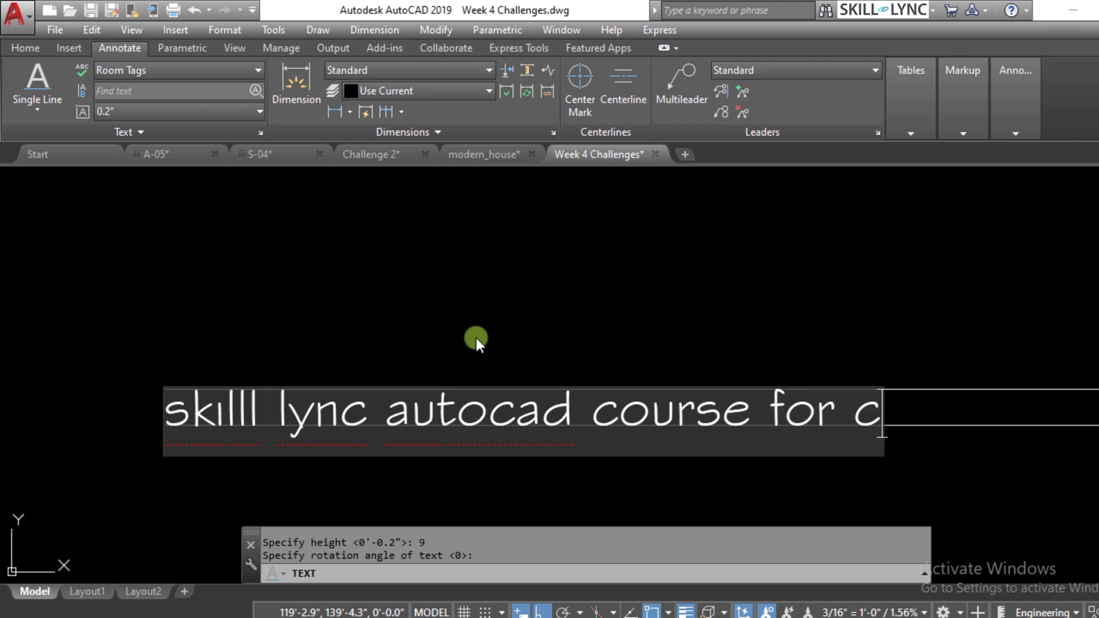
text(ivil enfi)
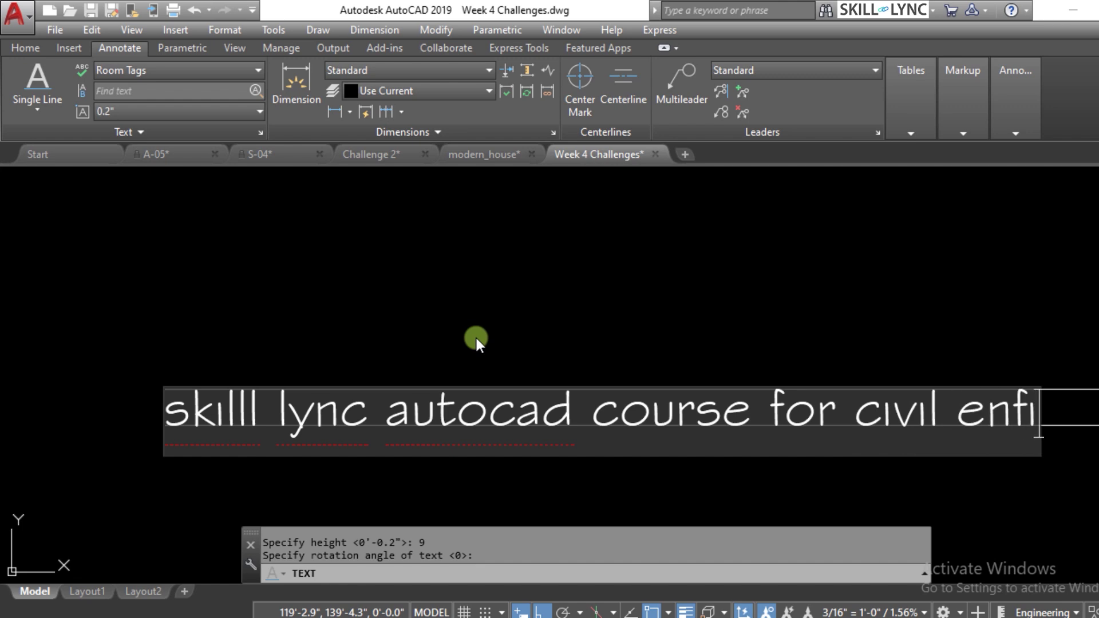
key(BackSpace)
key(BackSpace)
text(gine)
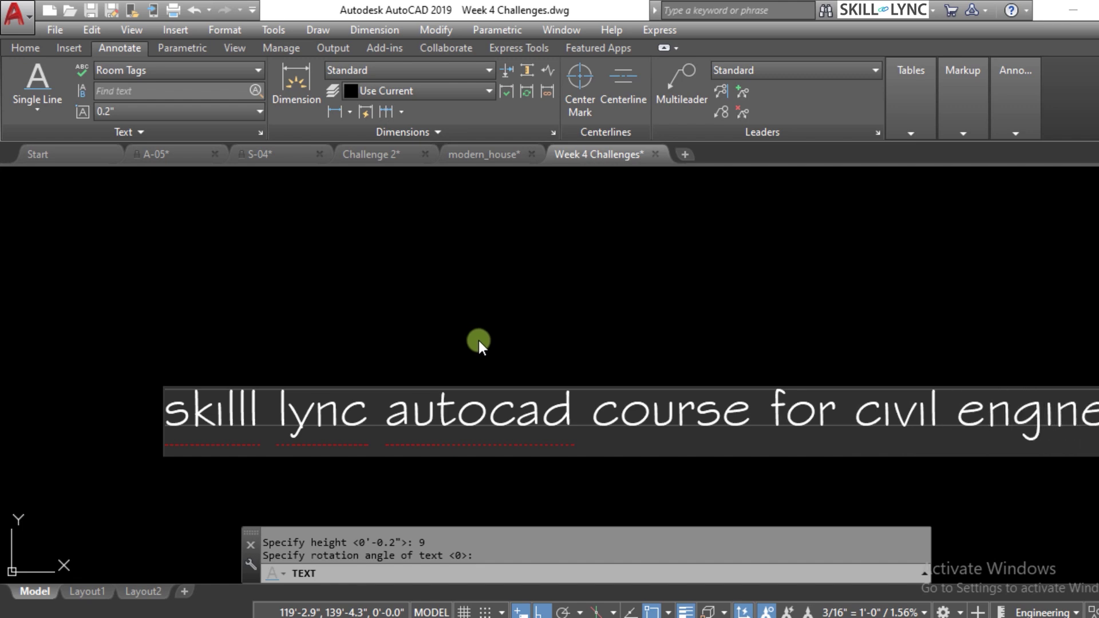
key(Return)
key(Return)
scroll(564, 408, up, 3)
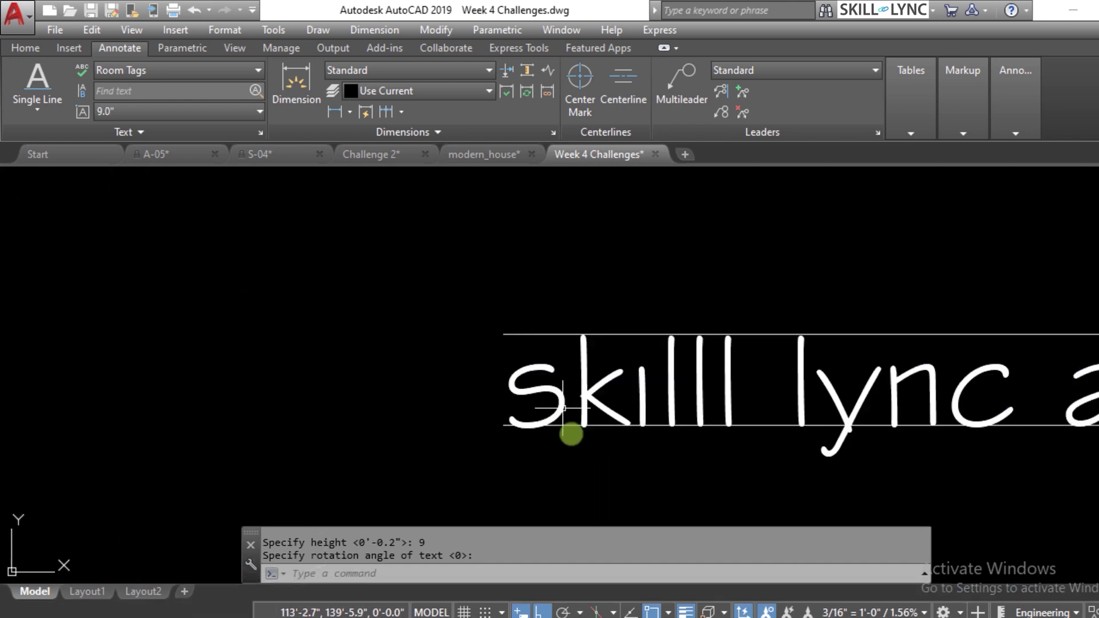
scroll(452, 424, down, 2)
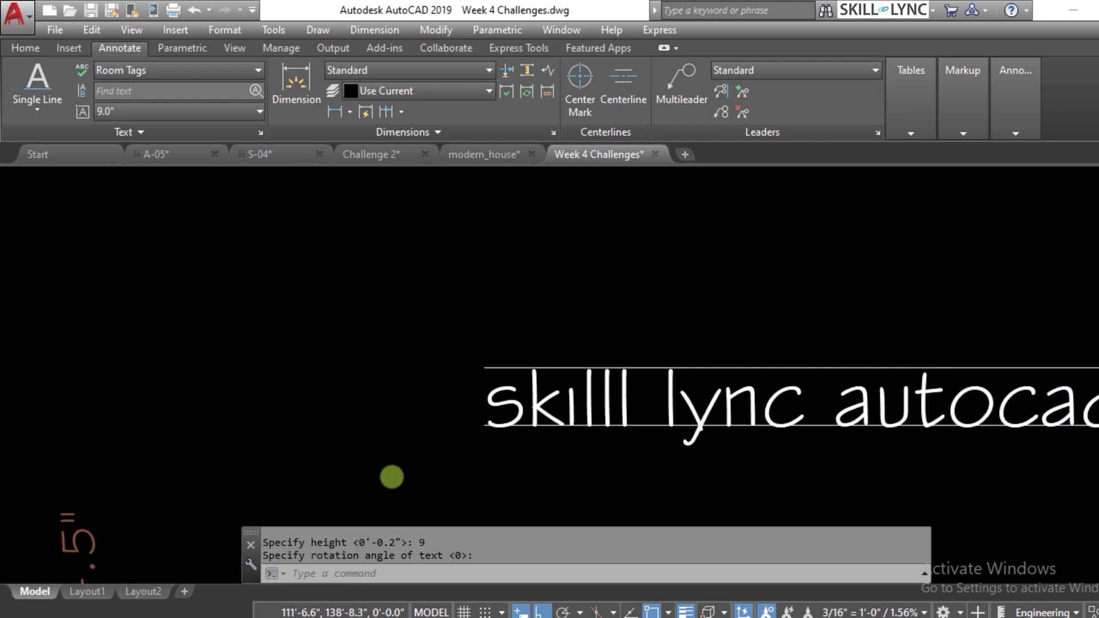
scroll(417, 458, down, 5)
scroll(490, 481, up, 5)
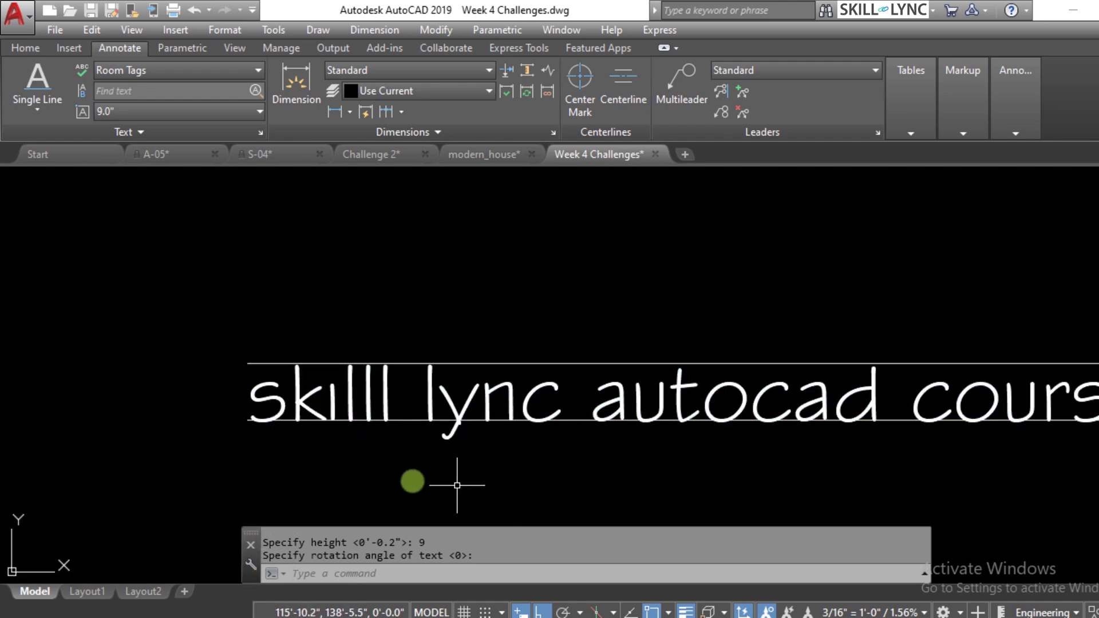
Try moving the text straight up off the guide lines by its insertion point, and undo the move.
click(301, 395)
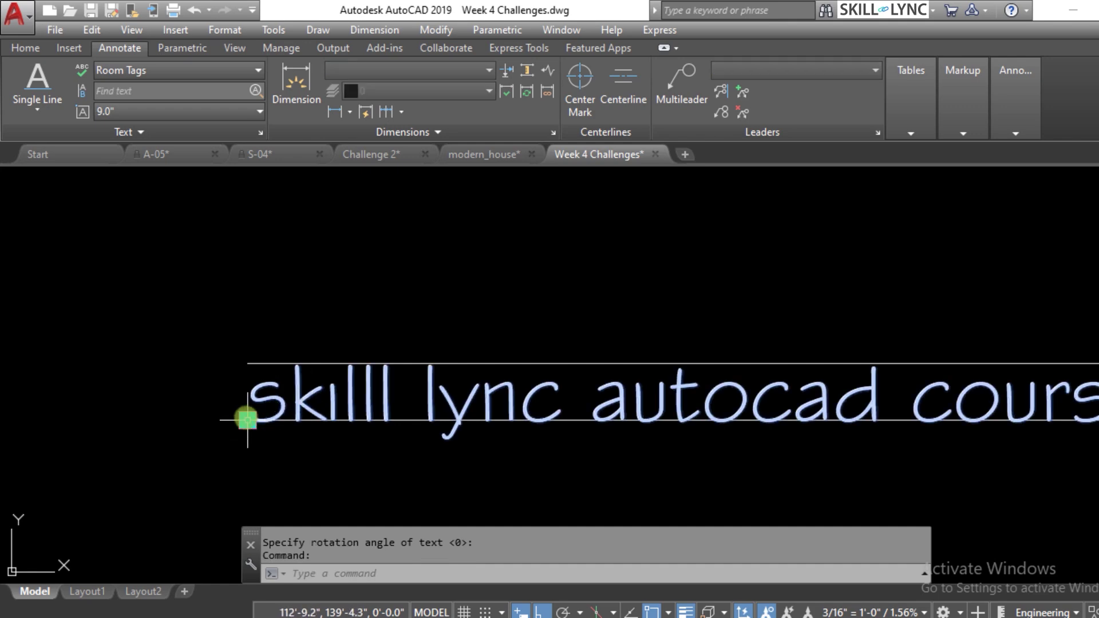
click(247, 419)
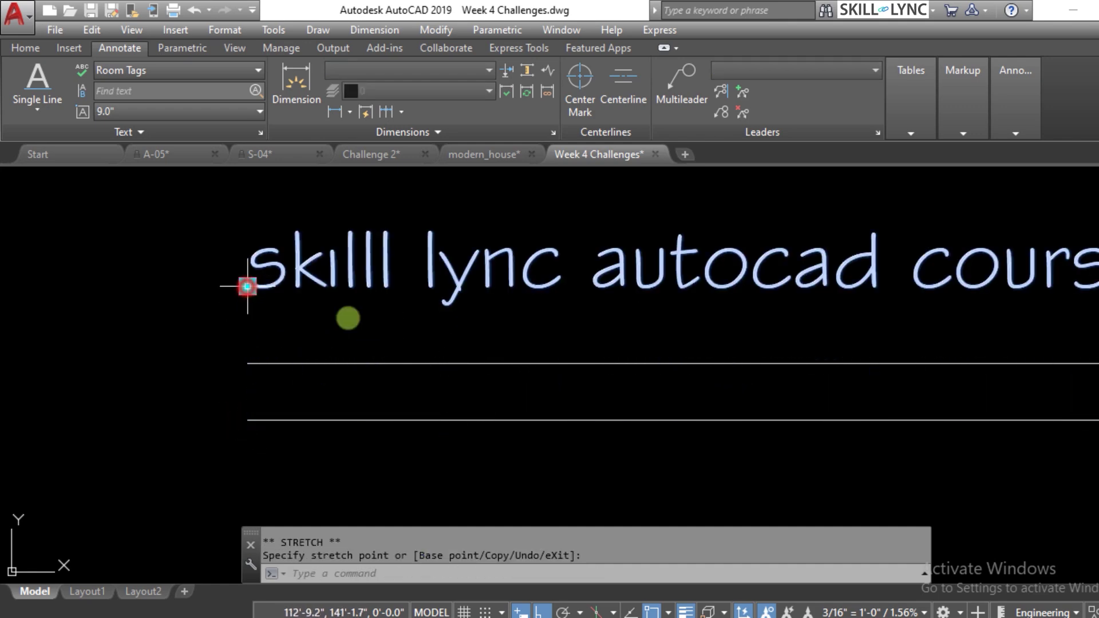
click(528, 329)
key(Escape)
key(Escape)
text(u)
key(Return)
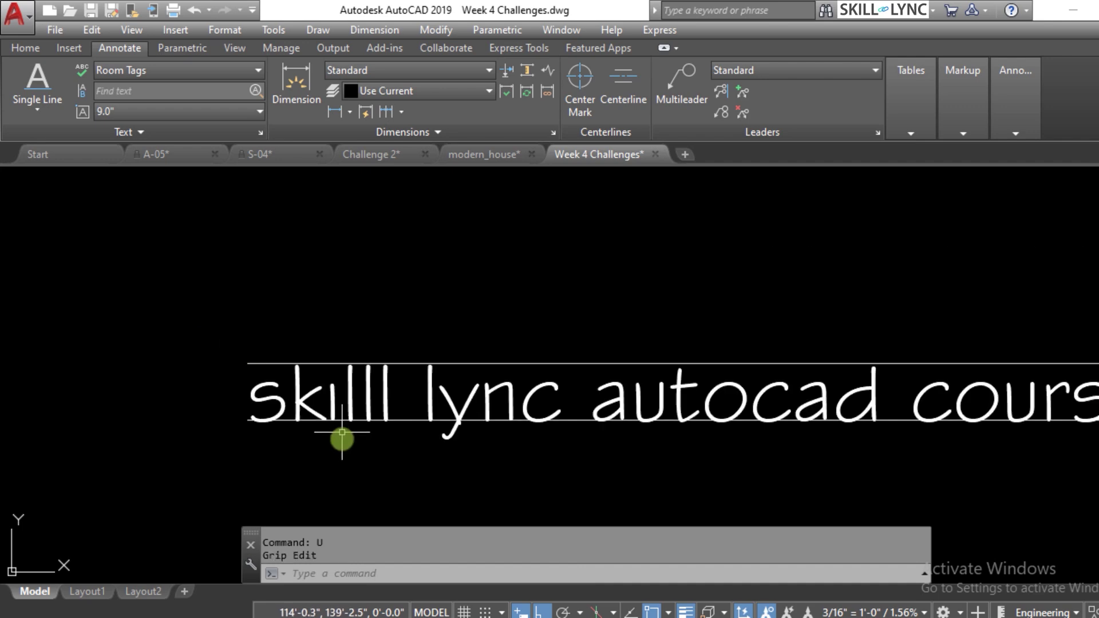
Erase the sample text between the two guide lines.
click(368, 405)
click(309, 417)
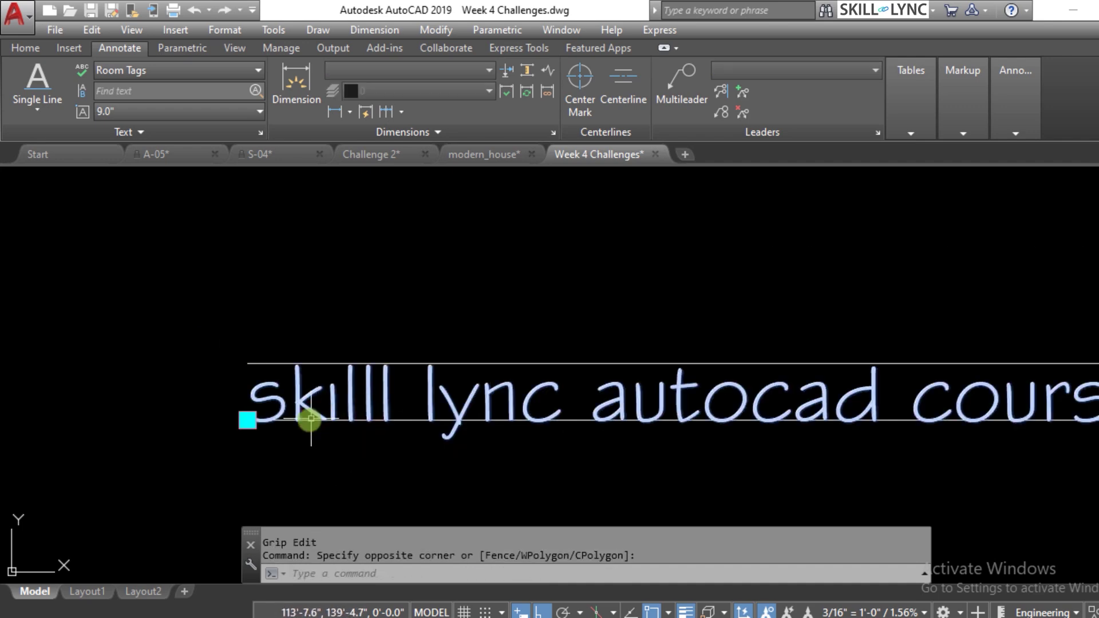
text(e)
key(Return)
key(Escape)
key(Escape)
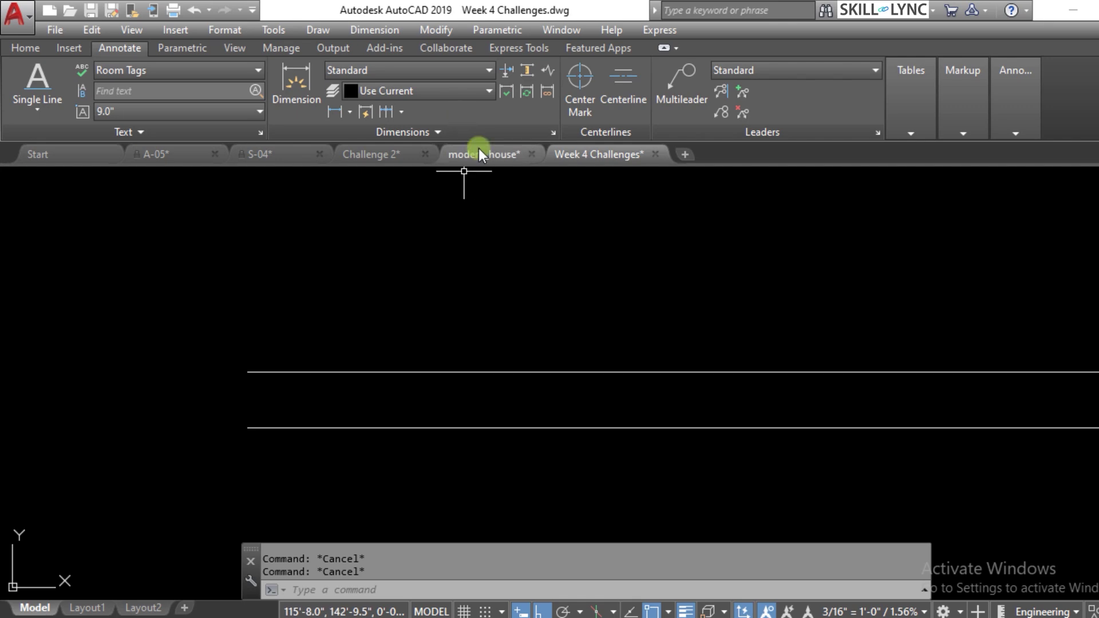
click(479, 151)
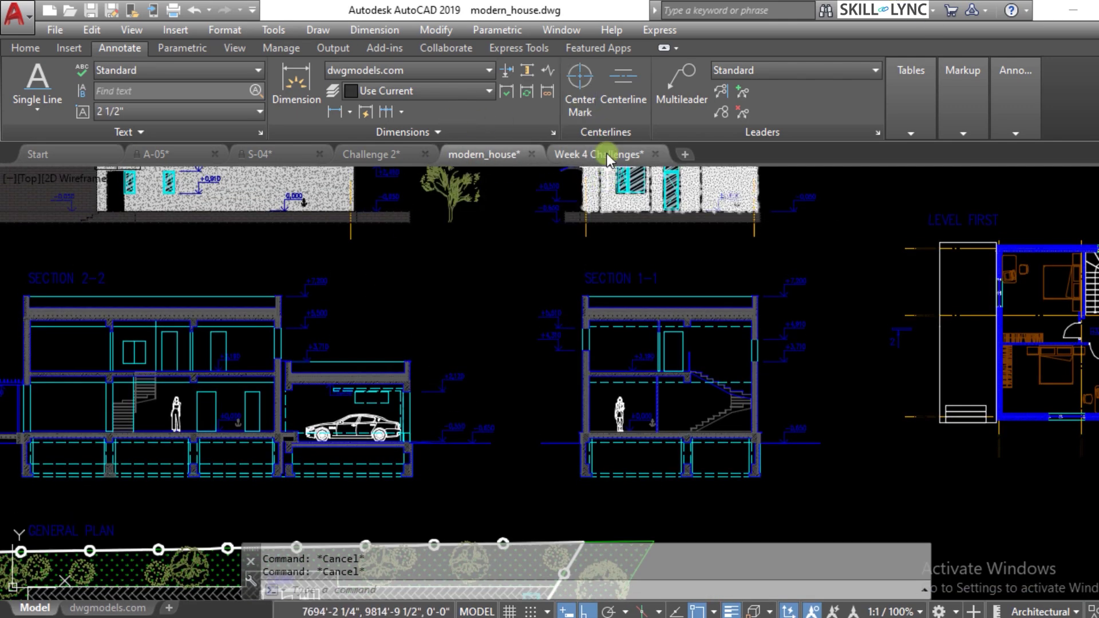
click(579, 155)
In the Week 4 Challenges drawing, start a single-line text at the left endpoint of the lower guide line with height 9 and rotation 90.
text(dt)
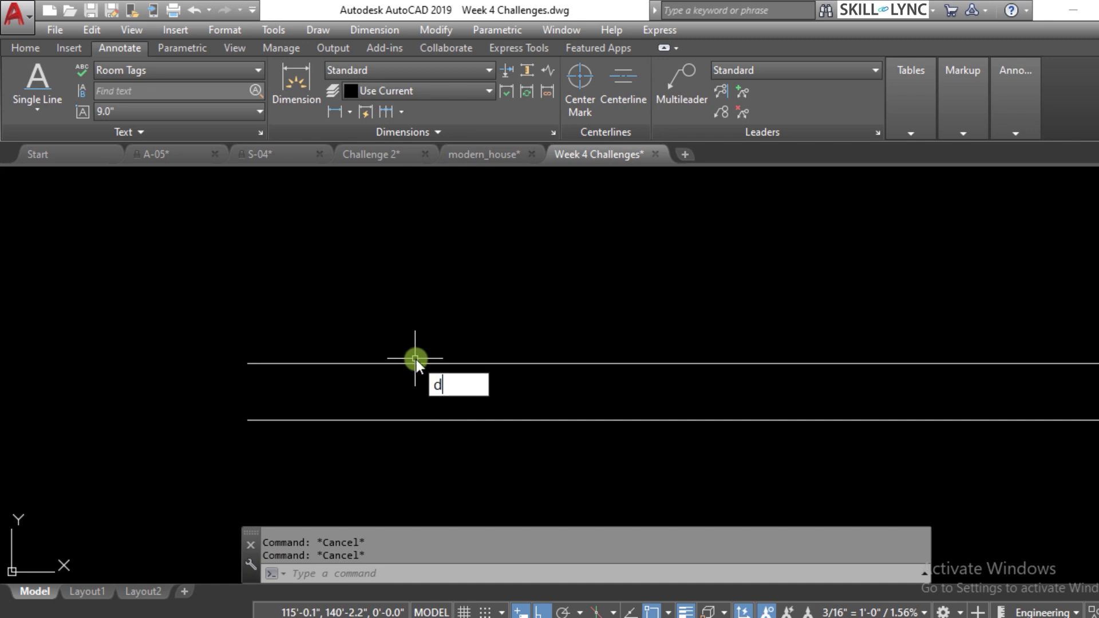
key(Return)
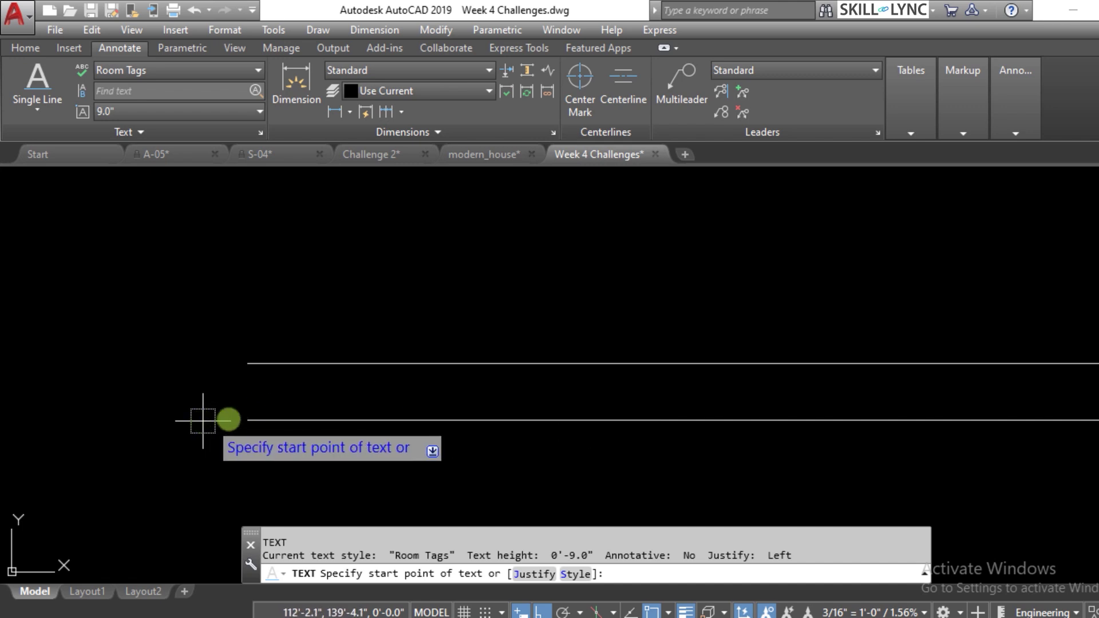
click(247, 420)
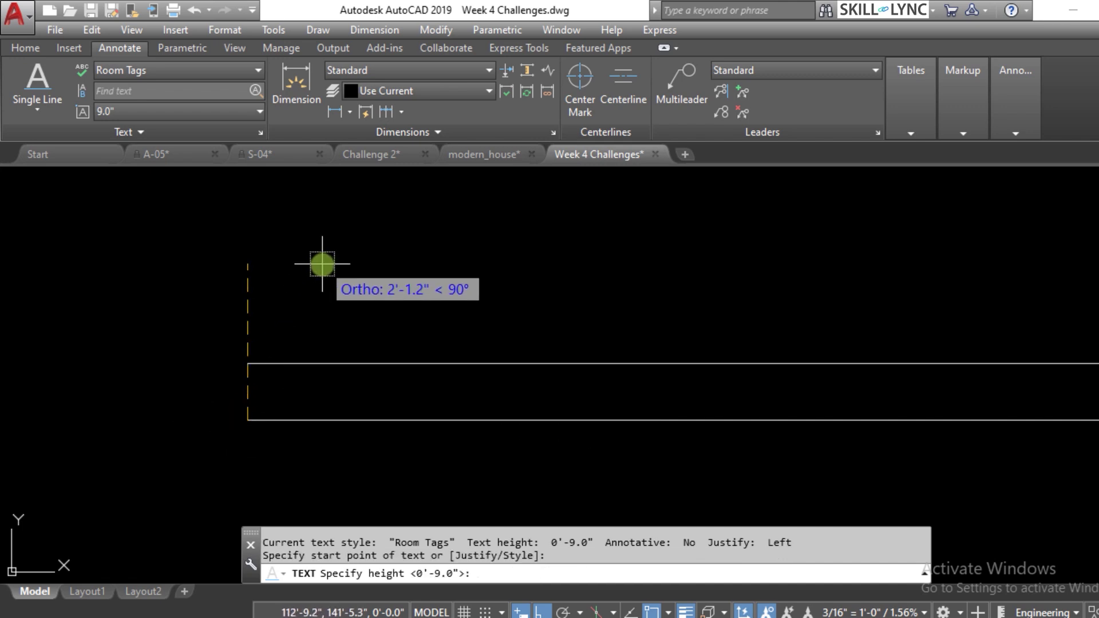
text(9)
key(Return)
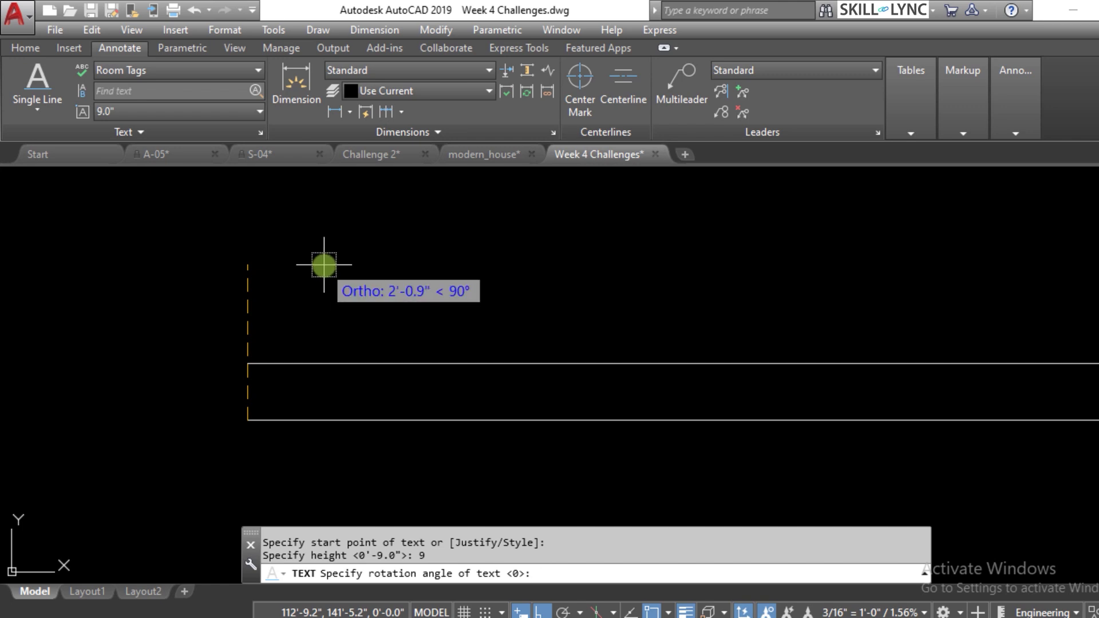
text(AUT)
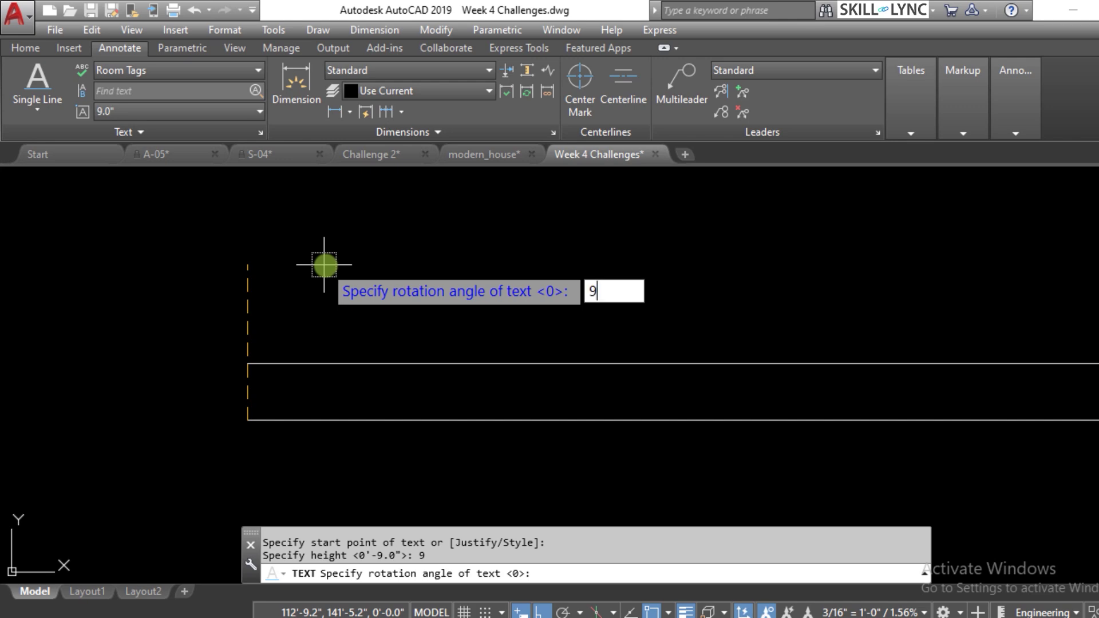
key(Return)
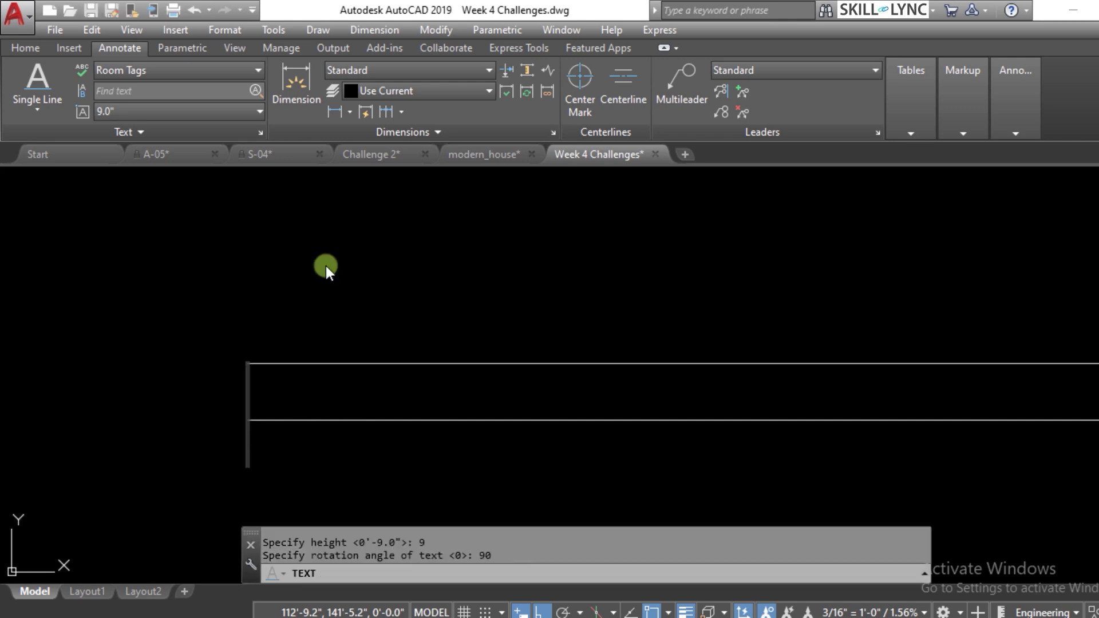
Enter "AUTOCAD" as the text, finish it, and view the vertical lettering against the guide lines.
text(AUTOCAD)
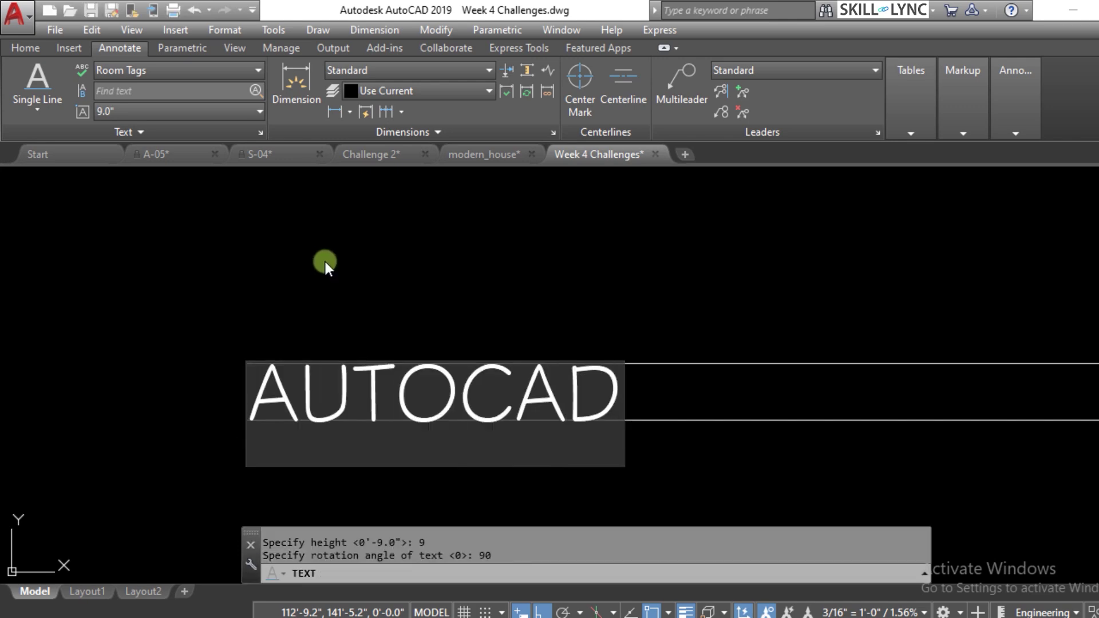
key(Return)
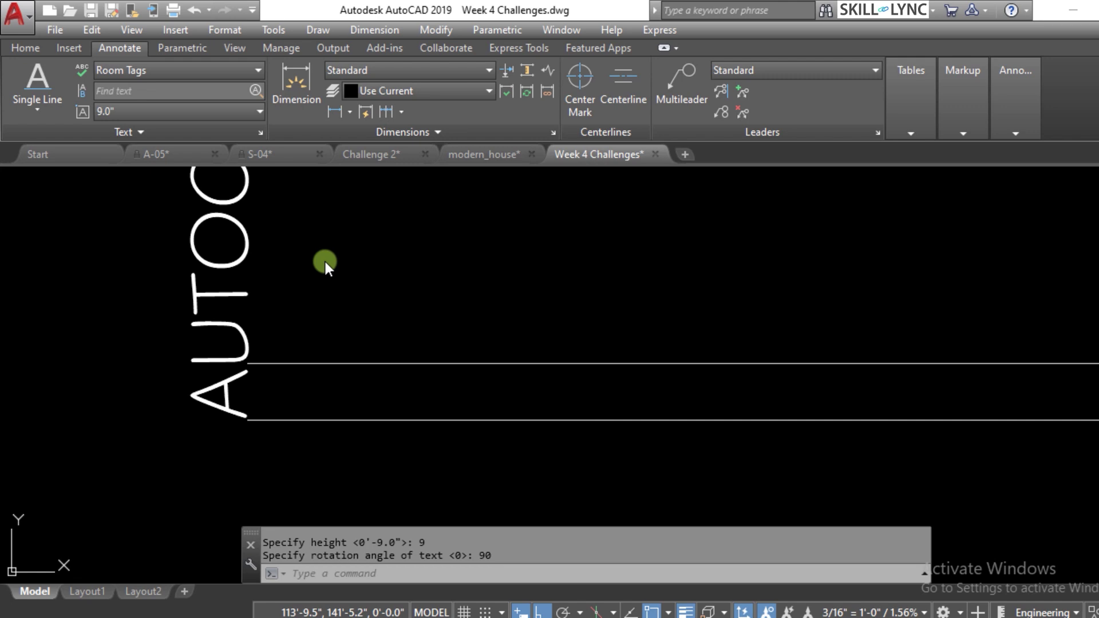
key(Escape)
key(Escape)
scroll(538, 348, down, 3)
scroll(392, 328, up, 3)
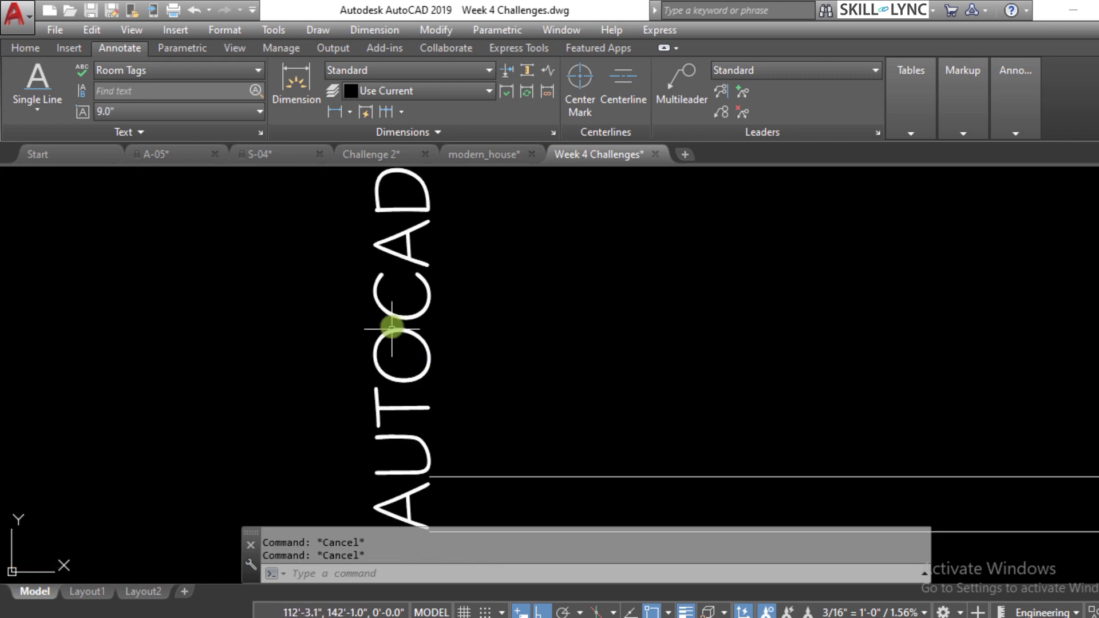
scroll(392, 328, down, 2)
scroll(430, 375, up, 2)
Open the properties of the vertical AUTOCAD text and set its rotation to 0.
click(435, 364)
click(297, 367)
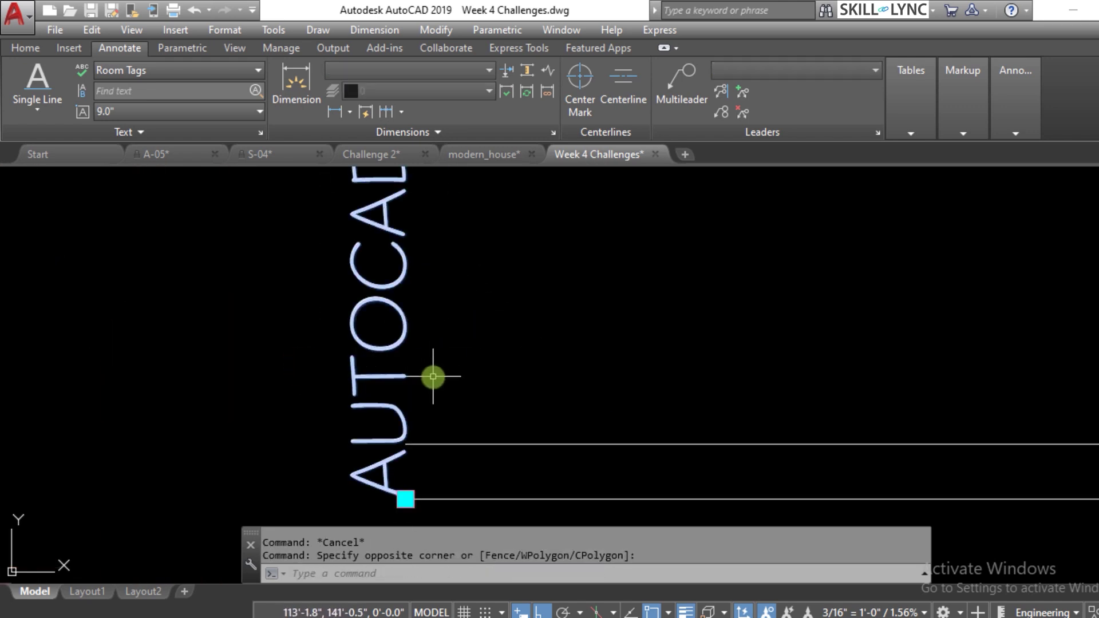
right_click(474, 308)
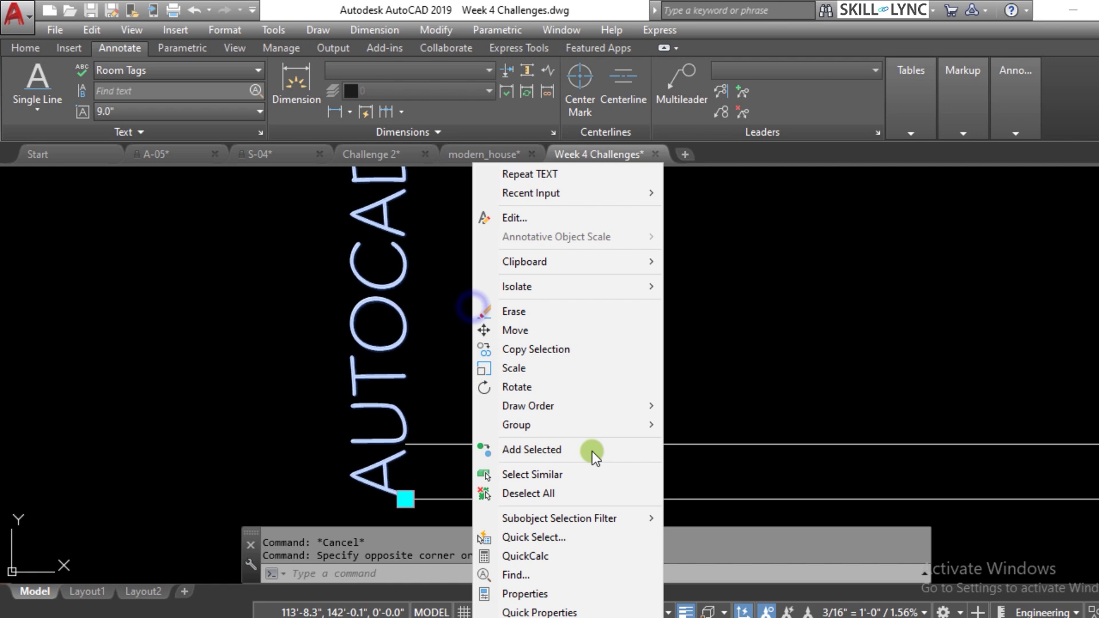
click(570, 593)
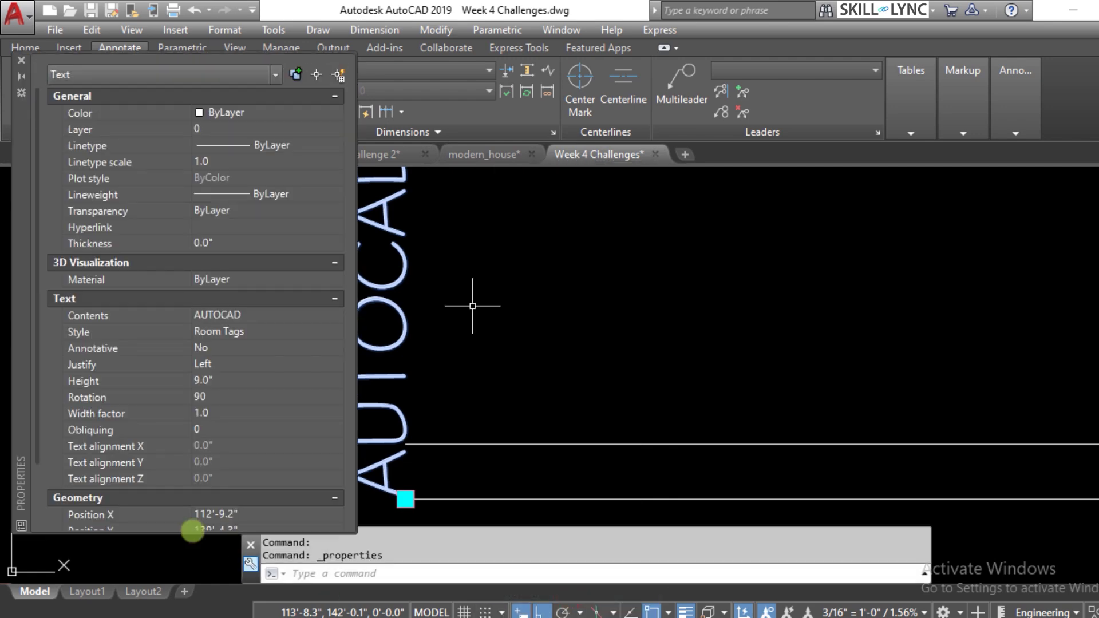
click(273, 395)
text(0)
key(Return)
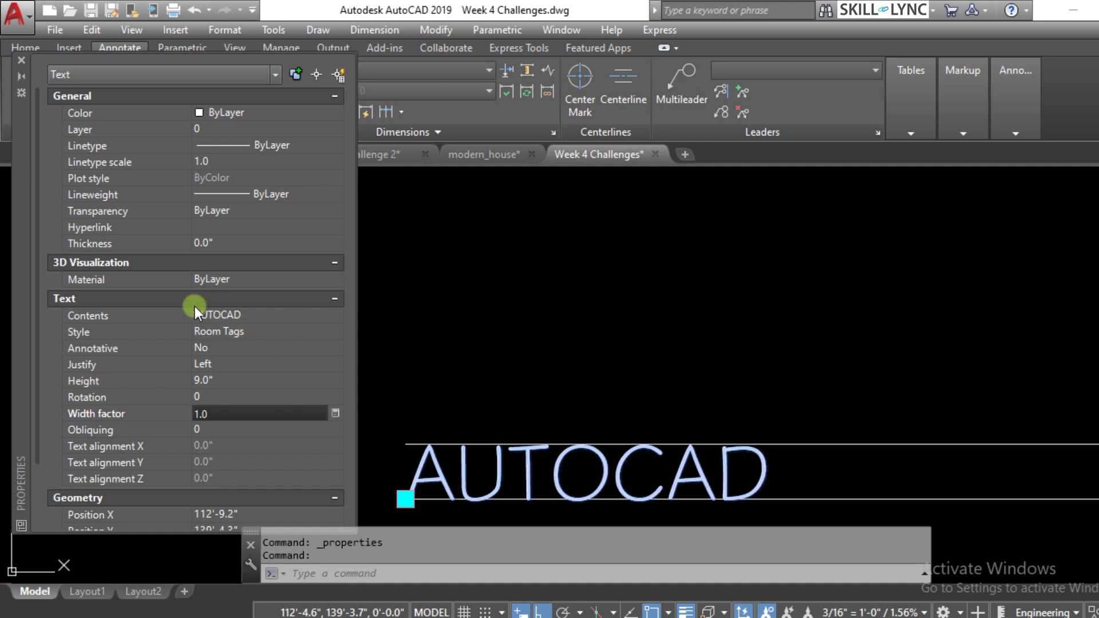
Change the contents of the AUTOCAD text to "CIVIL" in its properties.
click(261, 315)
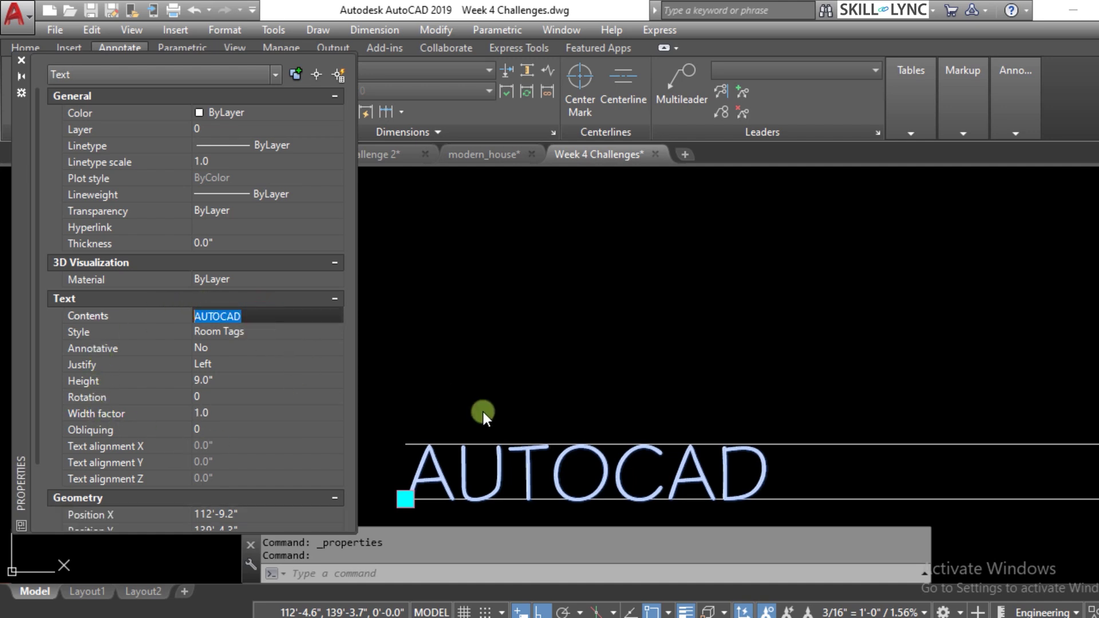
text(CIVIL)
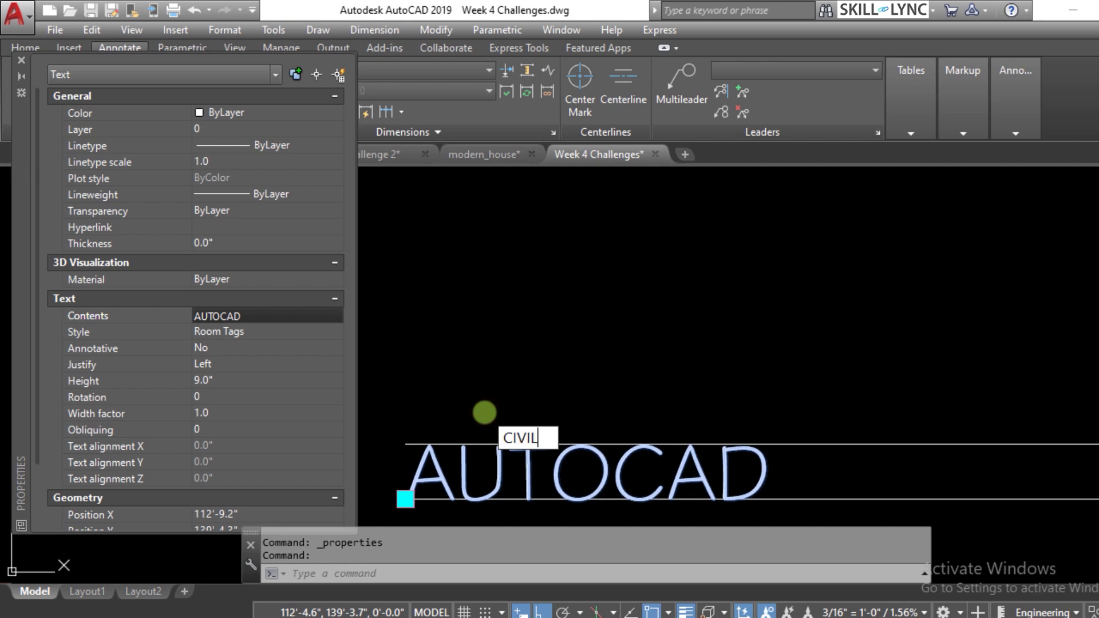
click(277, 315)
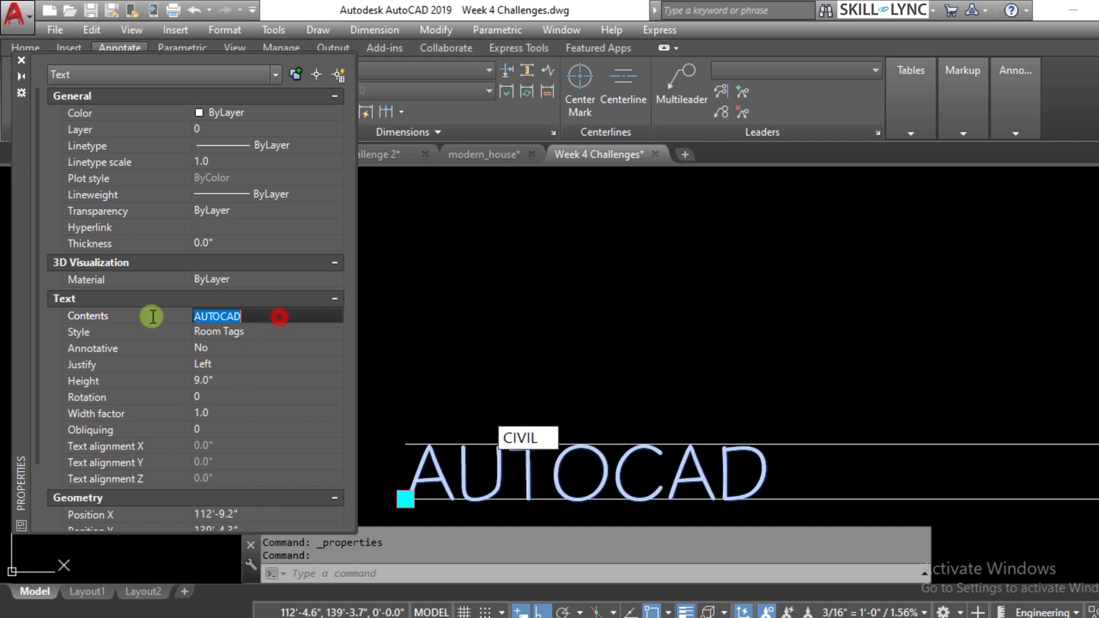
text(CIVIL)
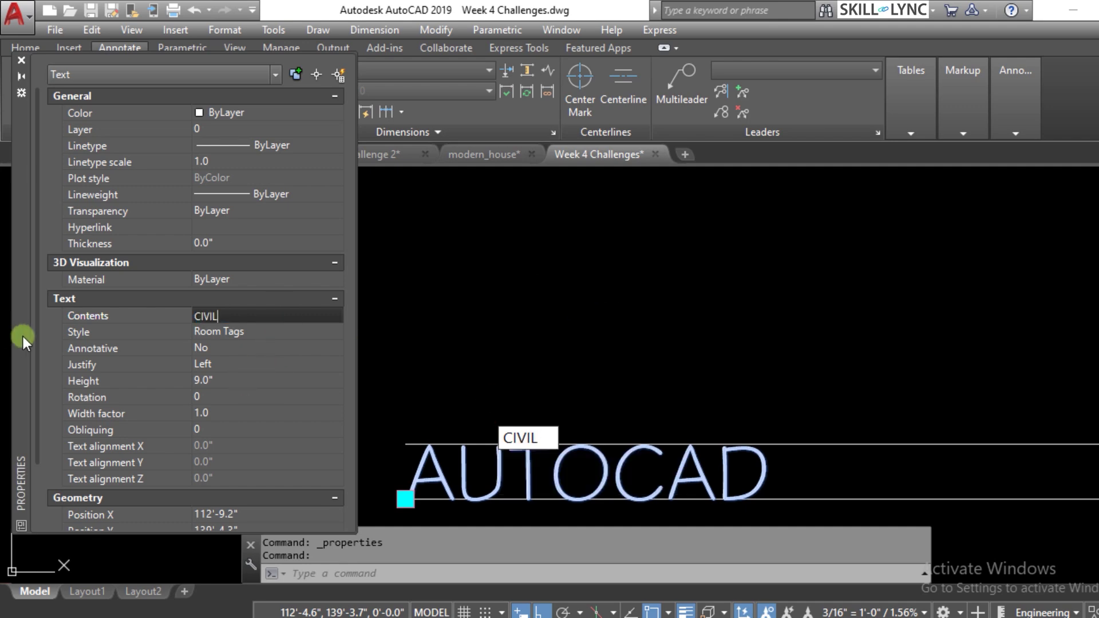
key(Return)
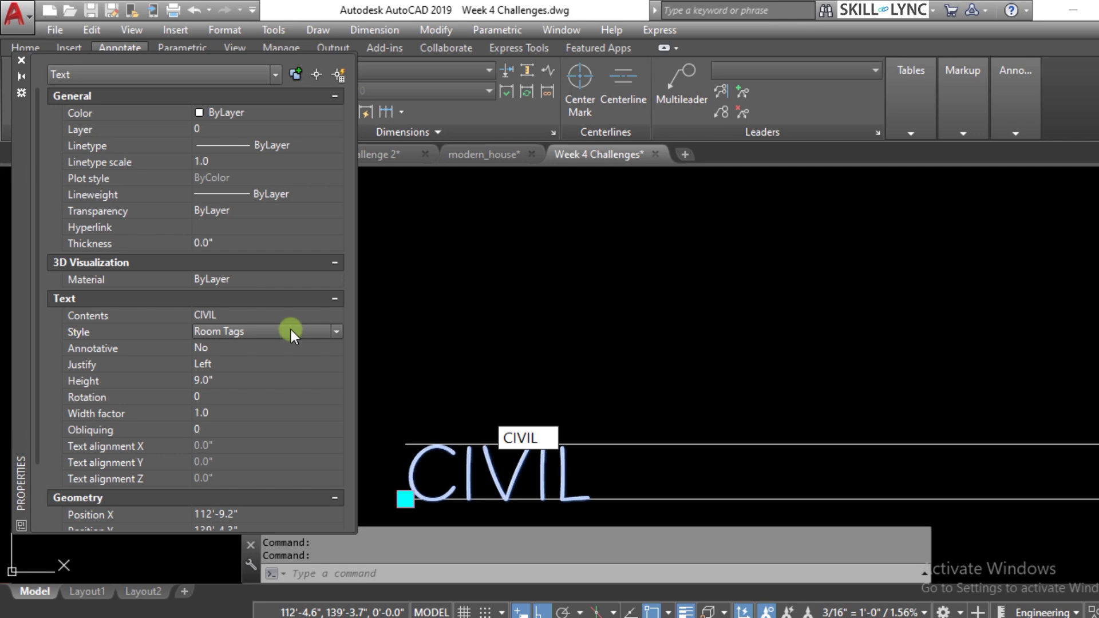
Set the CIVIL text's height to 12" and its width factor to 0.5 after trying a width factor of 2.
click(250, 379)
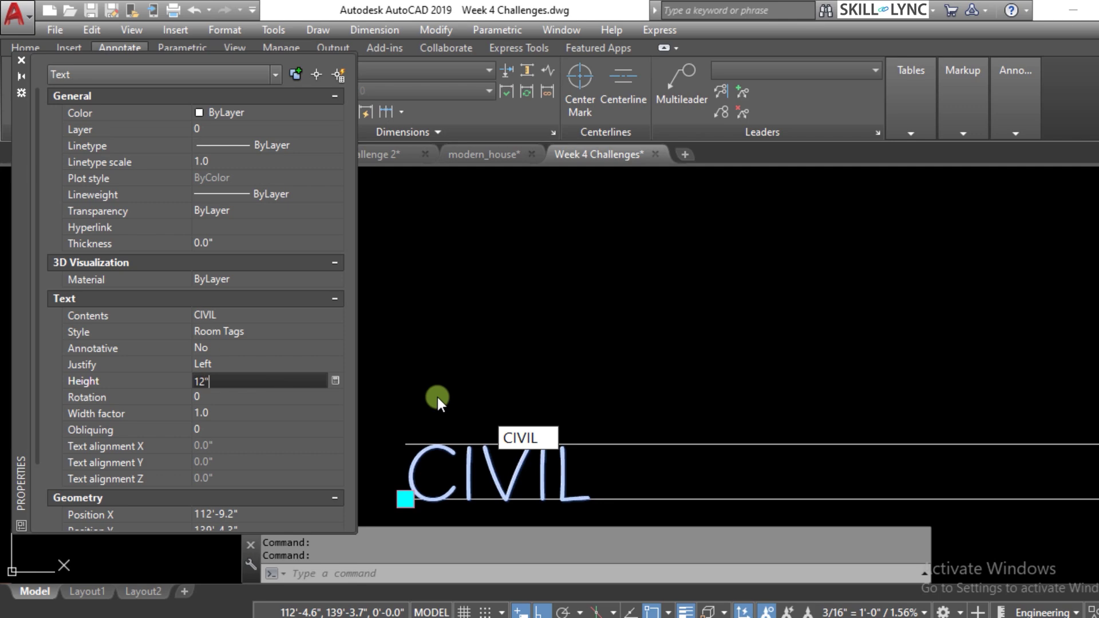
key(Return)
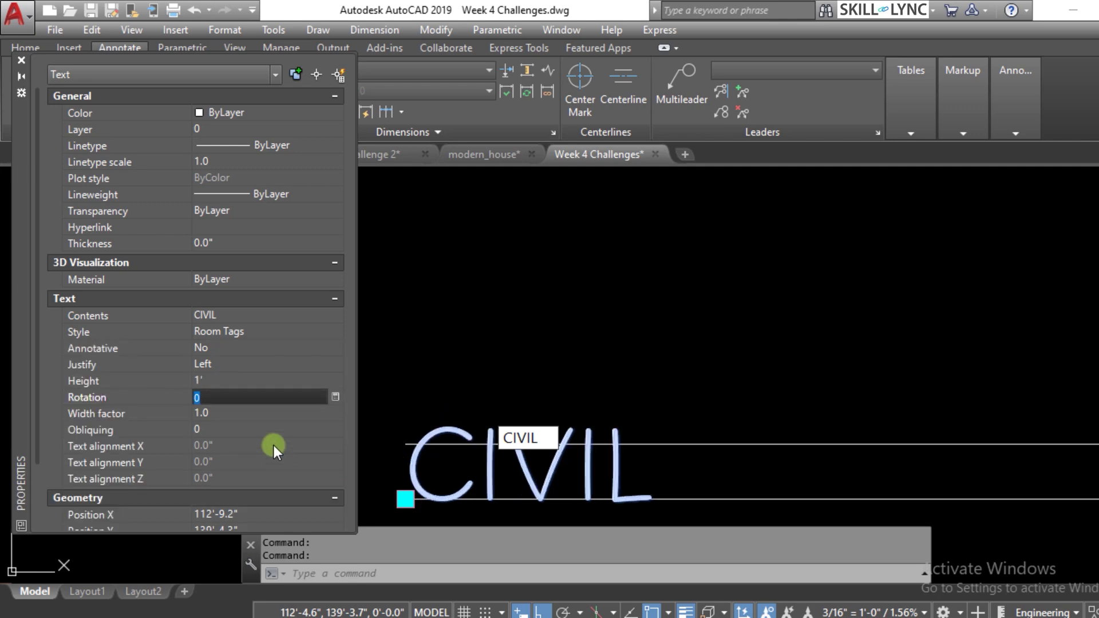
click(234, 415)
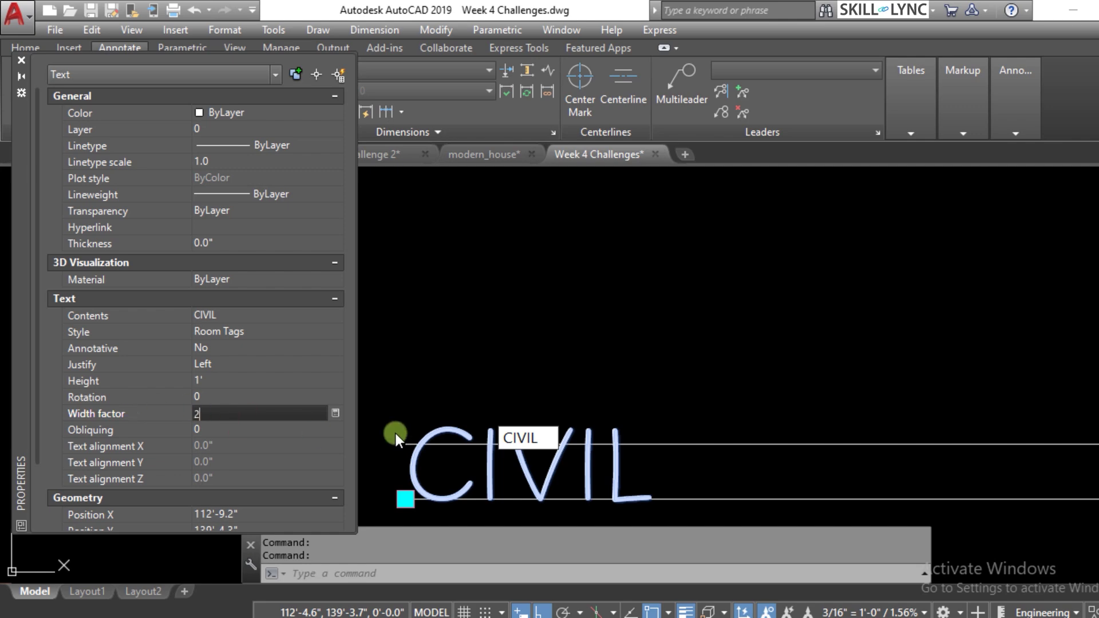
key(Return)
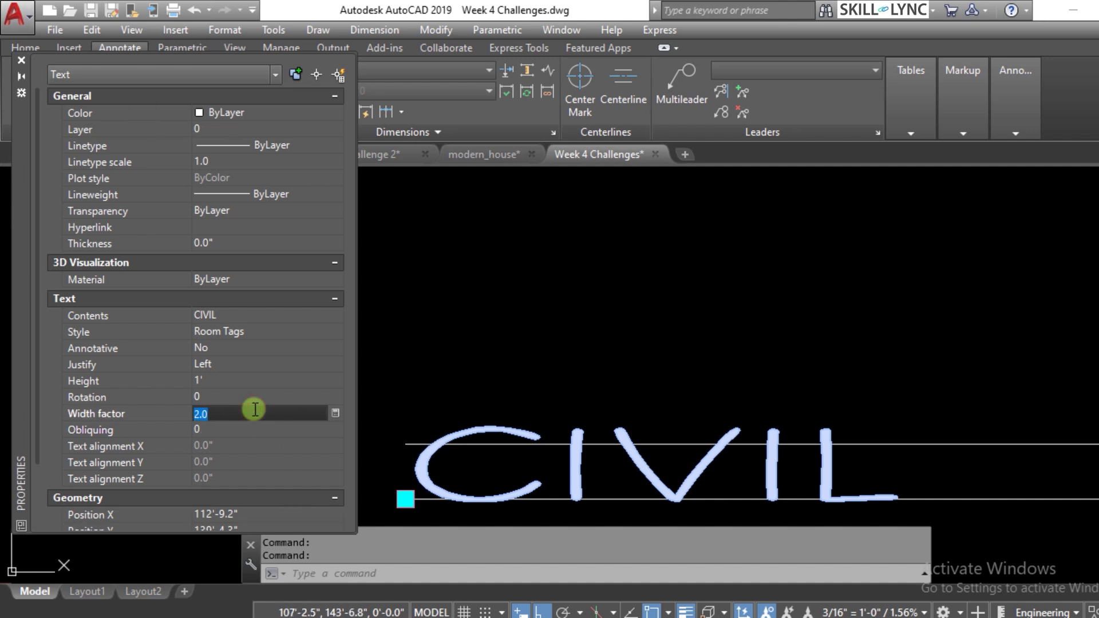
key(Tab)
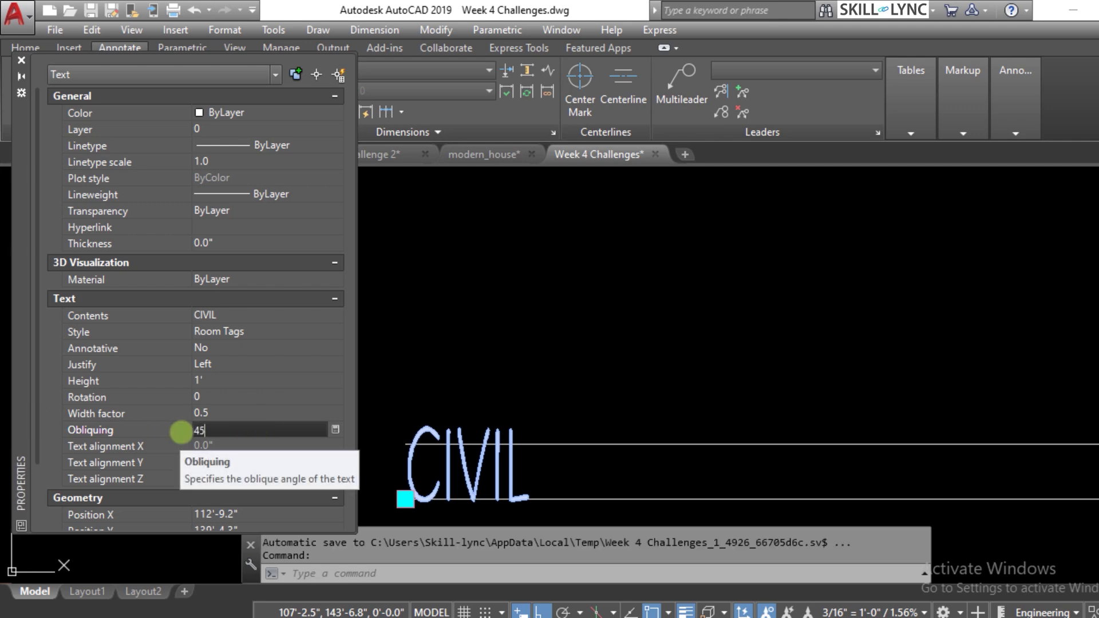
Try obliquing angles of 45 and 30 on the CIVIL text, and set the angle back to 0.
text(45)
key(Return)
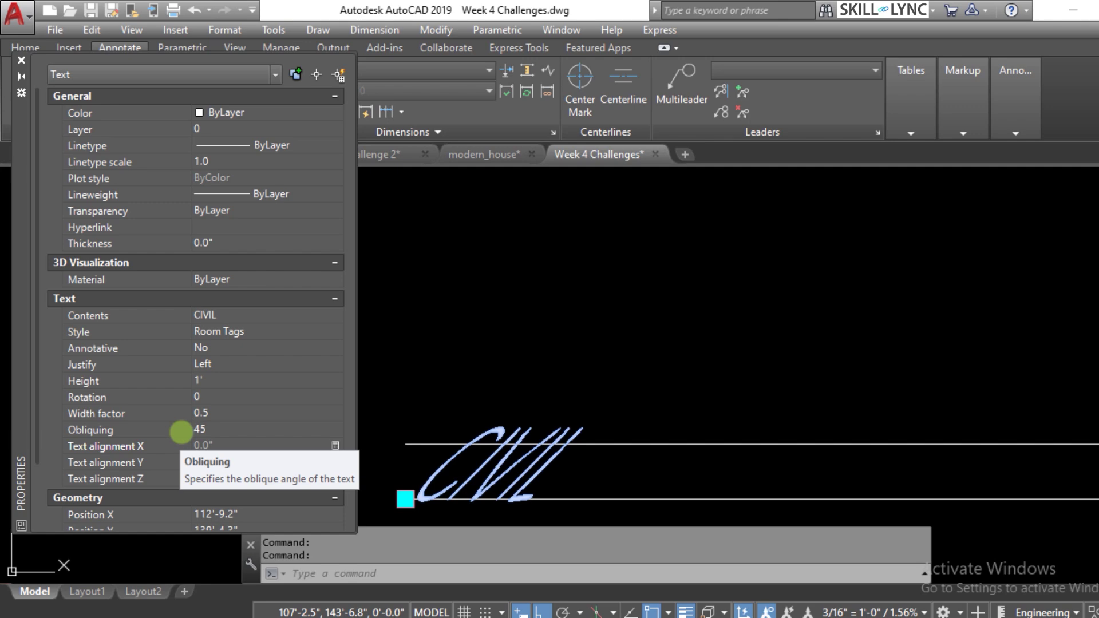
click(232, 431)
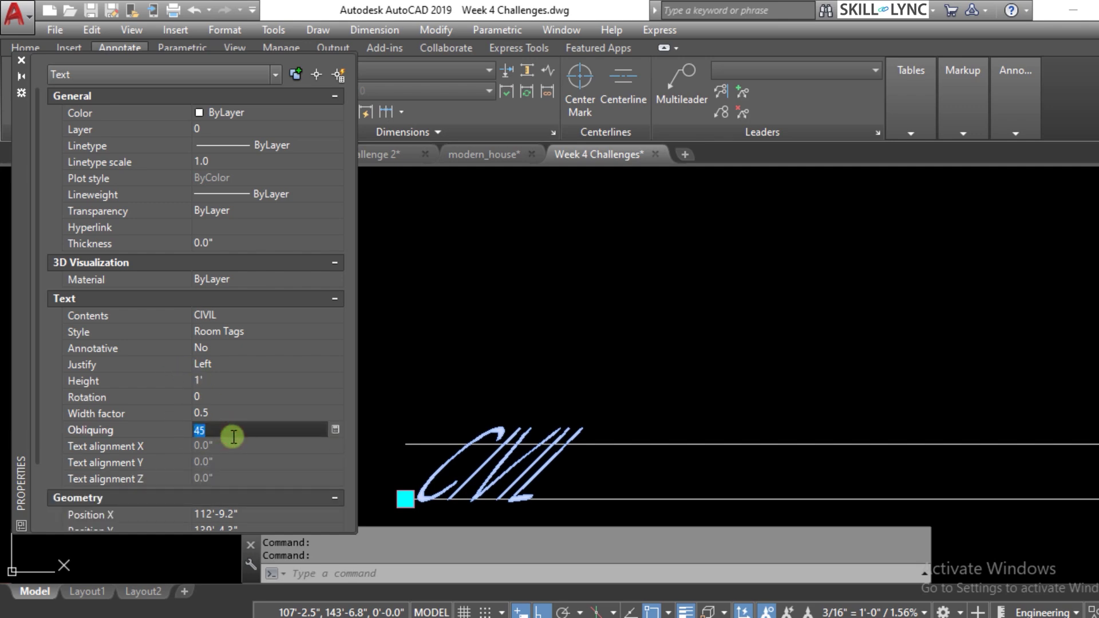
key(Return)
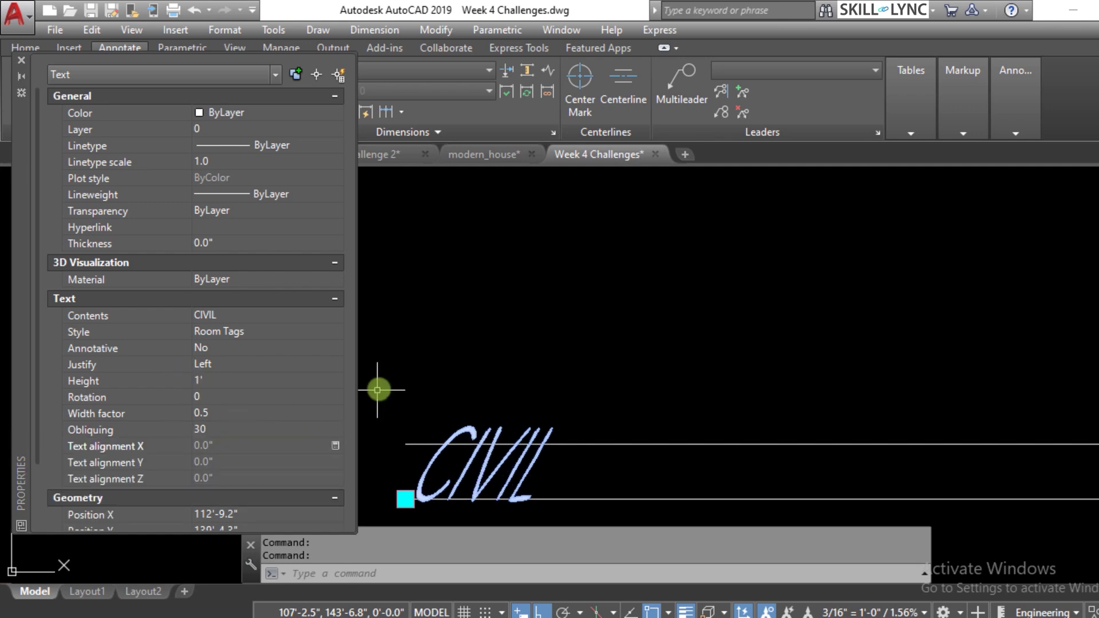
click(257, 433)
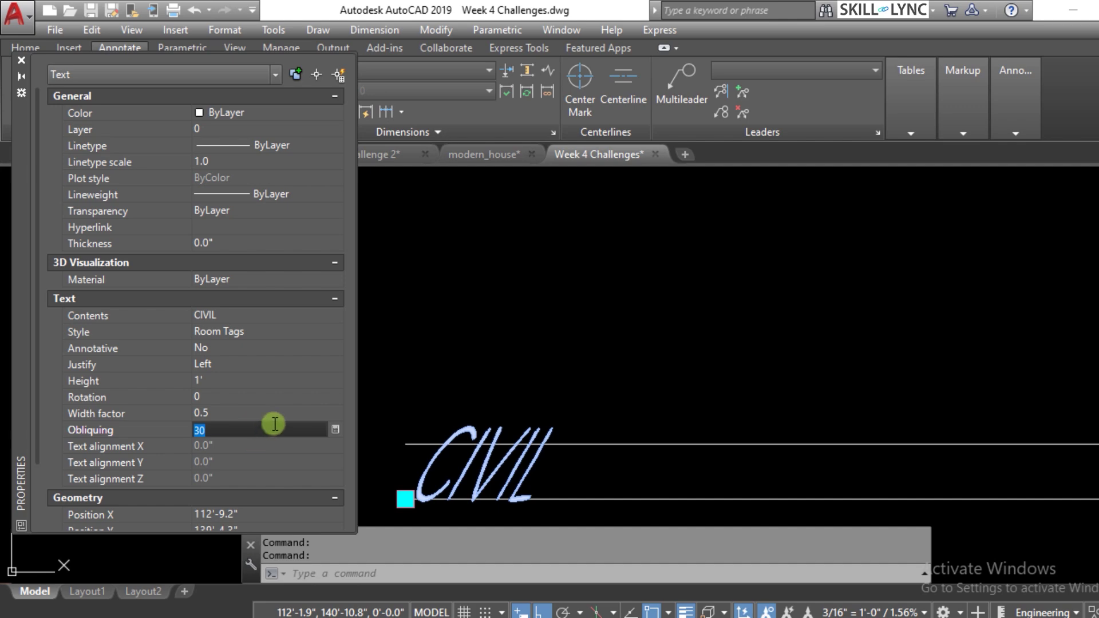
text(0)
key(Return)
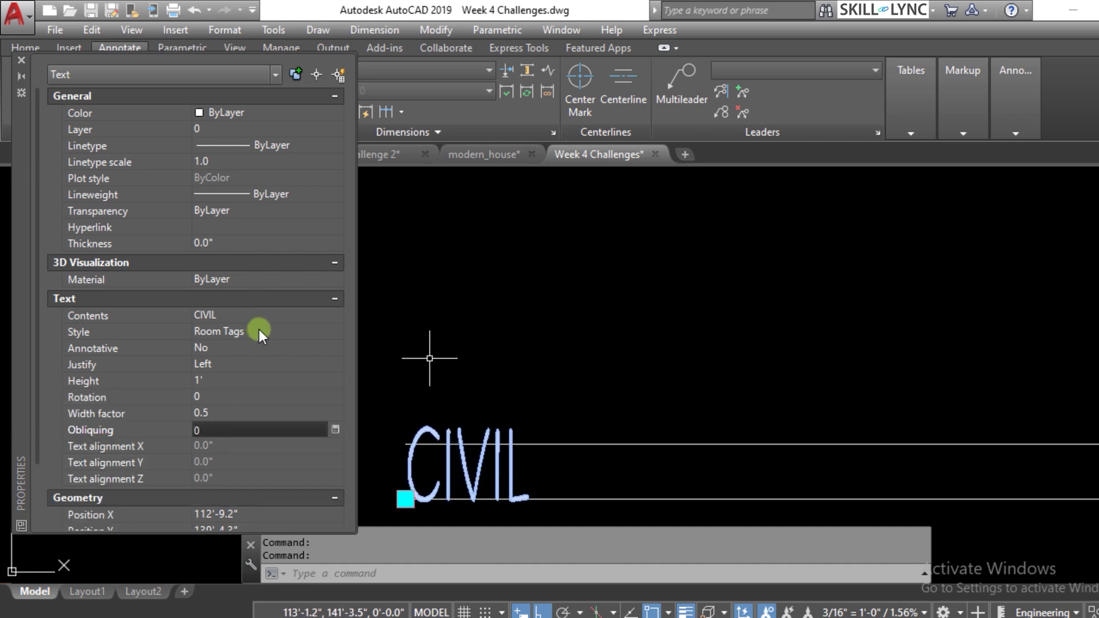
Examine the available justification options for the CIVIL text, keep Left, and close its properties.
click(325, 367)
click(335, 364)
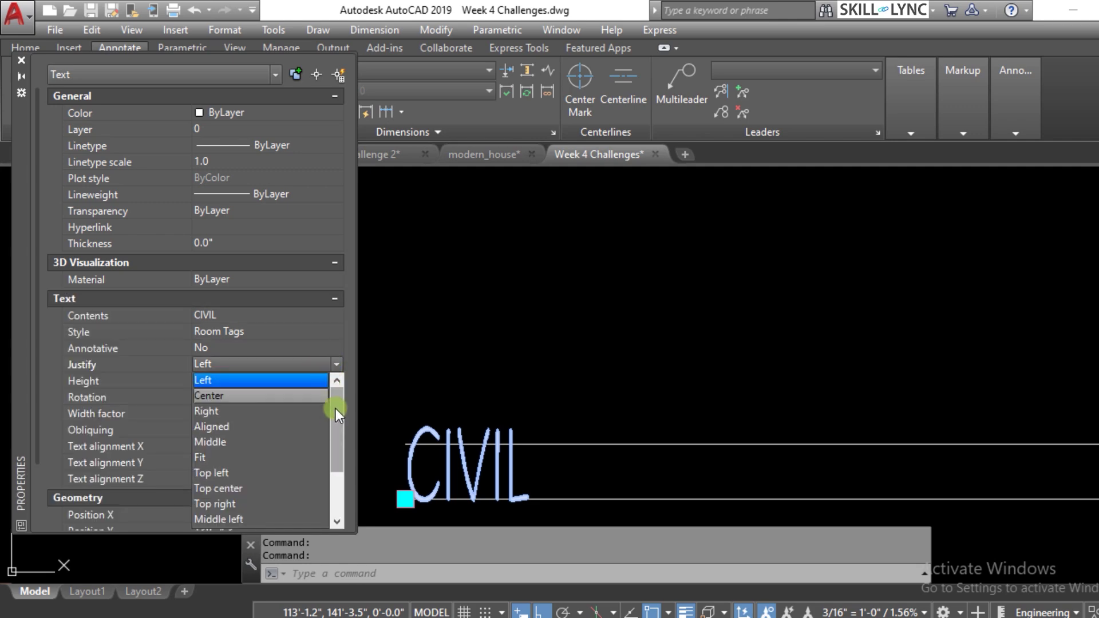
drag(335, 408, 336, 486)
scroll(311, 435, up, 2)
scroll(306, 411, down, 2)
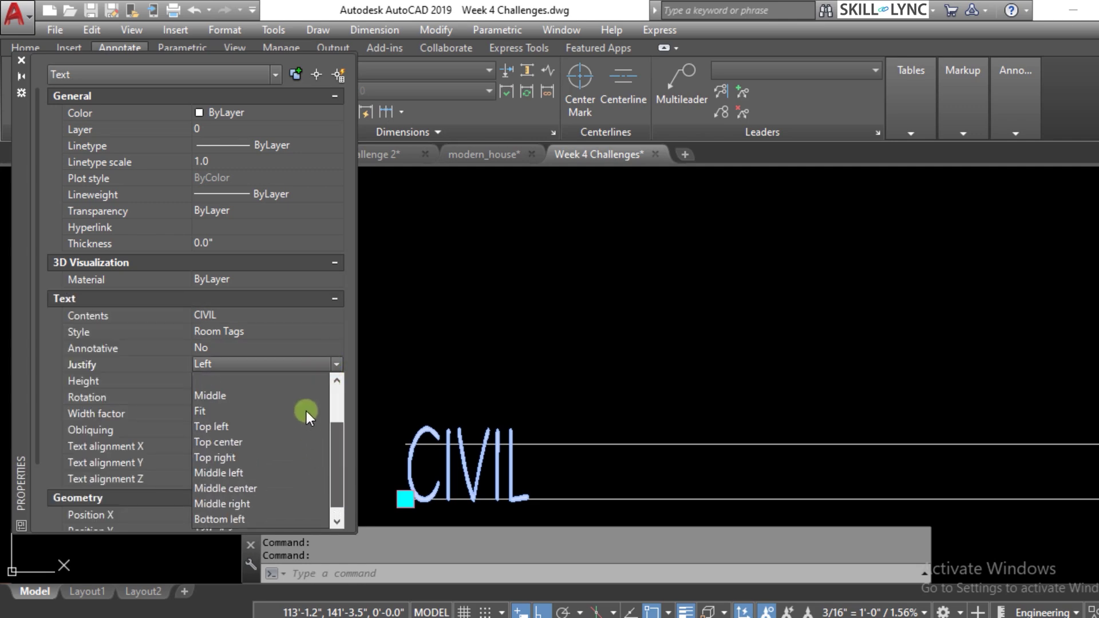
scroll(307, 410, up, 1)
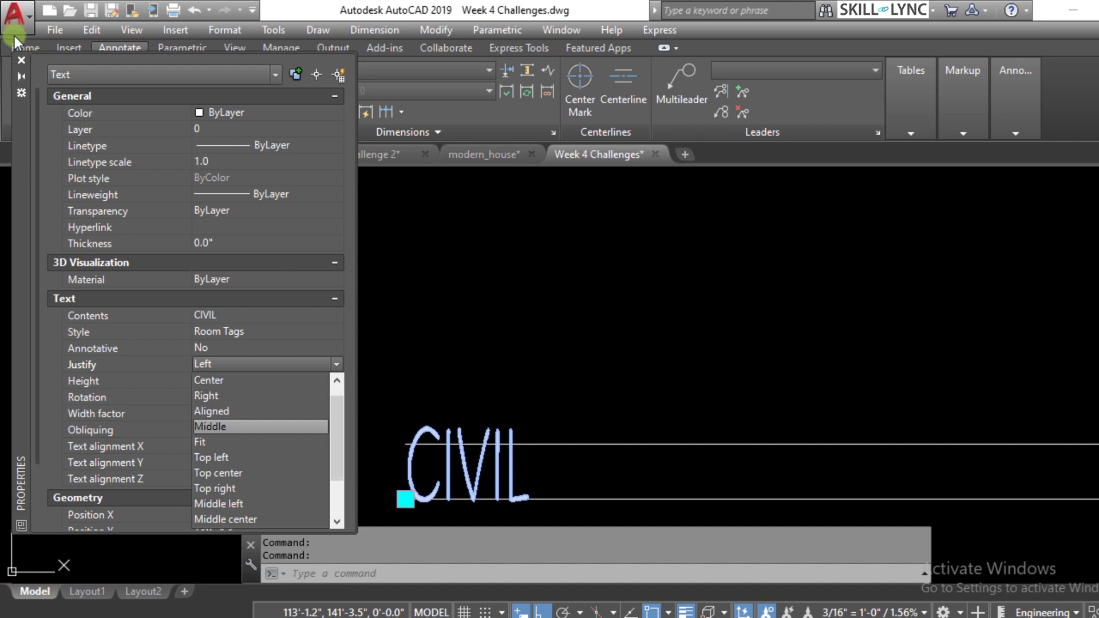
key(Escape)
click(21, 59)
key(Escape)
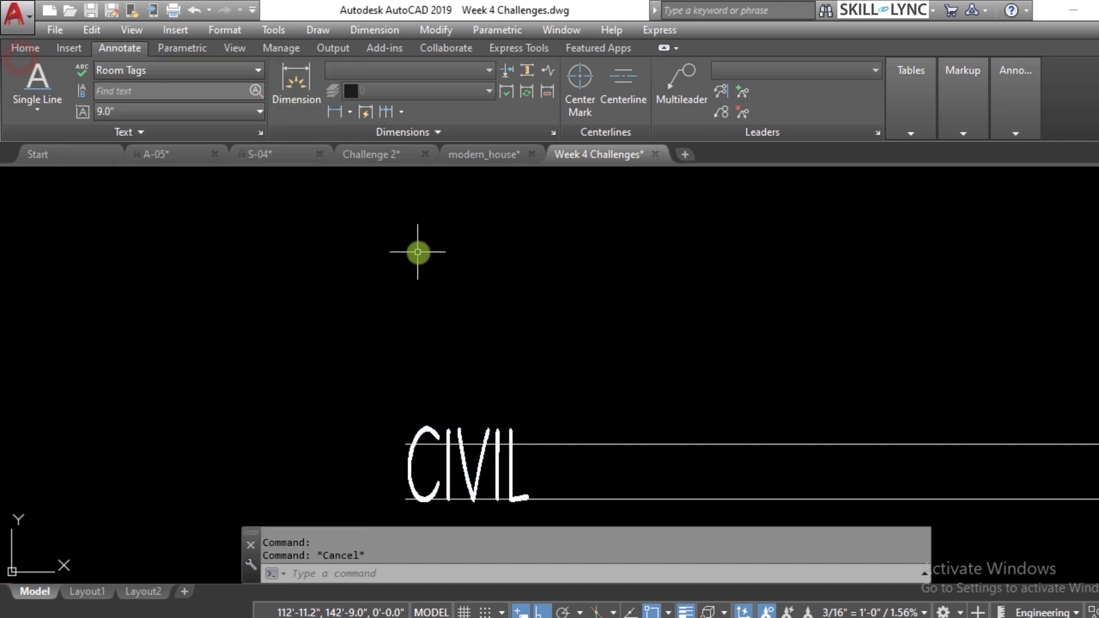
click(554, 506)
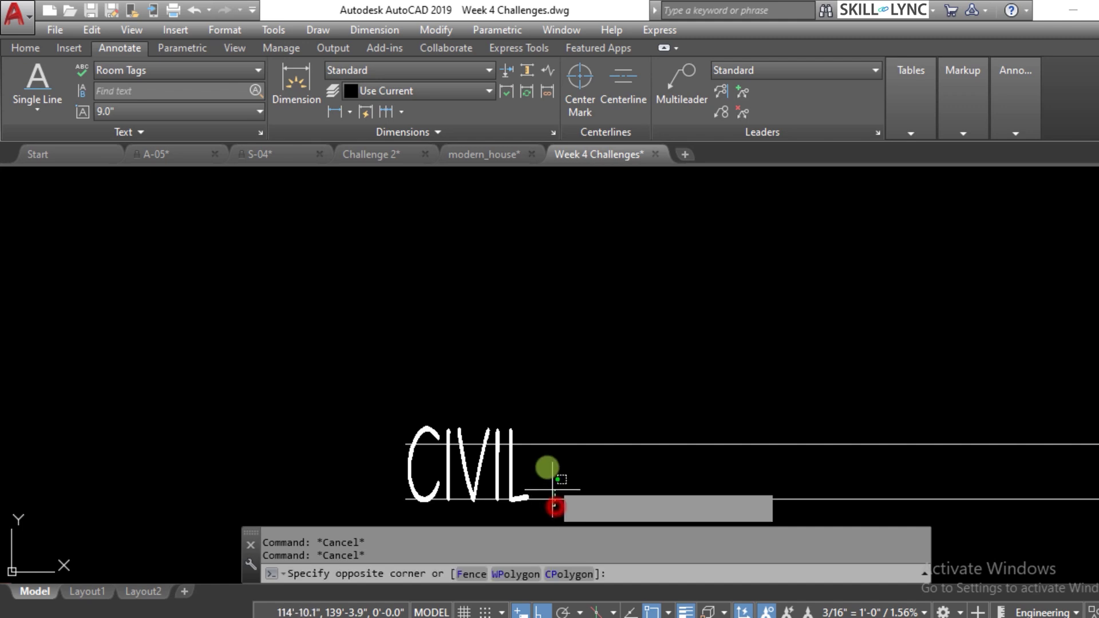
key(Escape)
scroll(527, 501, up, 2)
middle_drag(528, 501, 470, 454)
click(463, 392)
click(417, 409)
key(Escape)
click(533, 469)
click(499, 393)
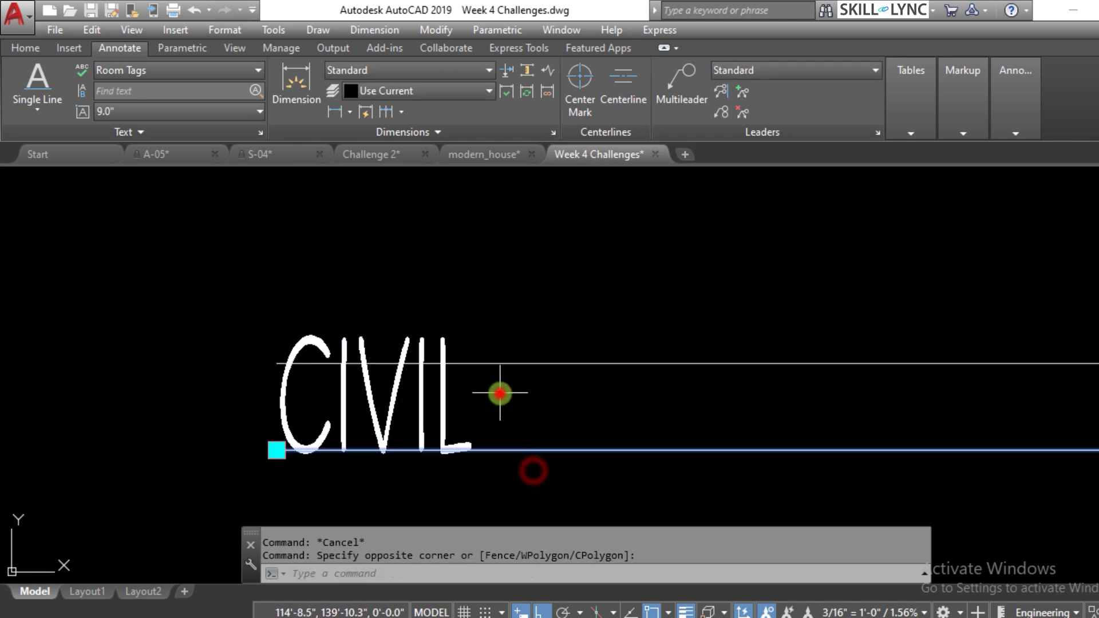
key(Escape)
key(Escape)
Set the CIVIL text's height to 9" in its properties and close them.
text(ED)
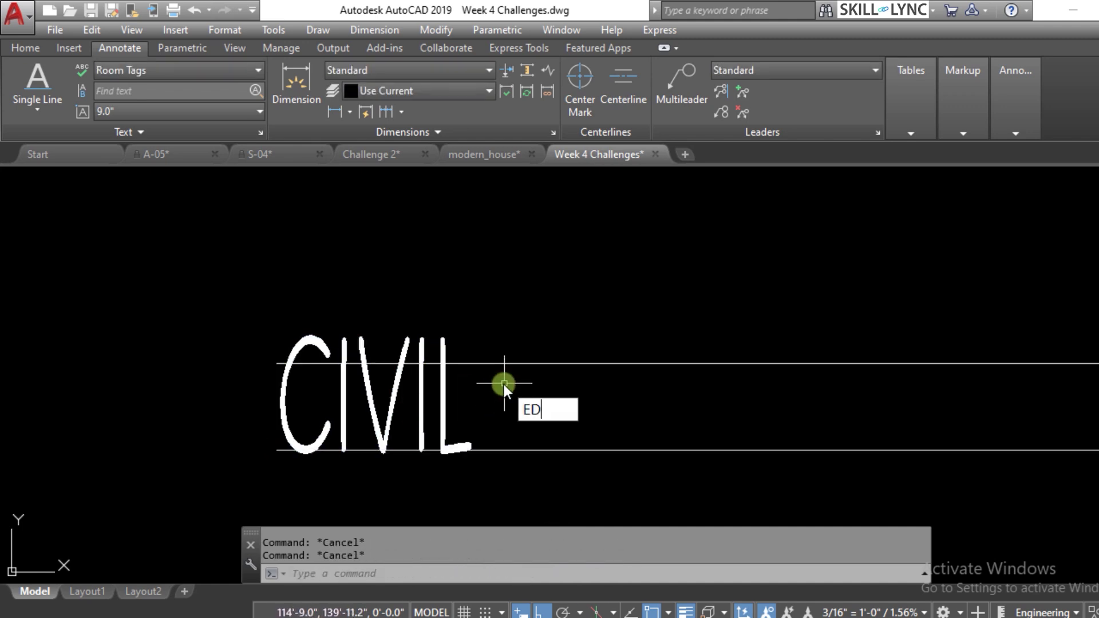
key(Escape)
click(433, 401)
click(367, 417)
right_click(390, 368)
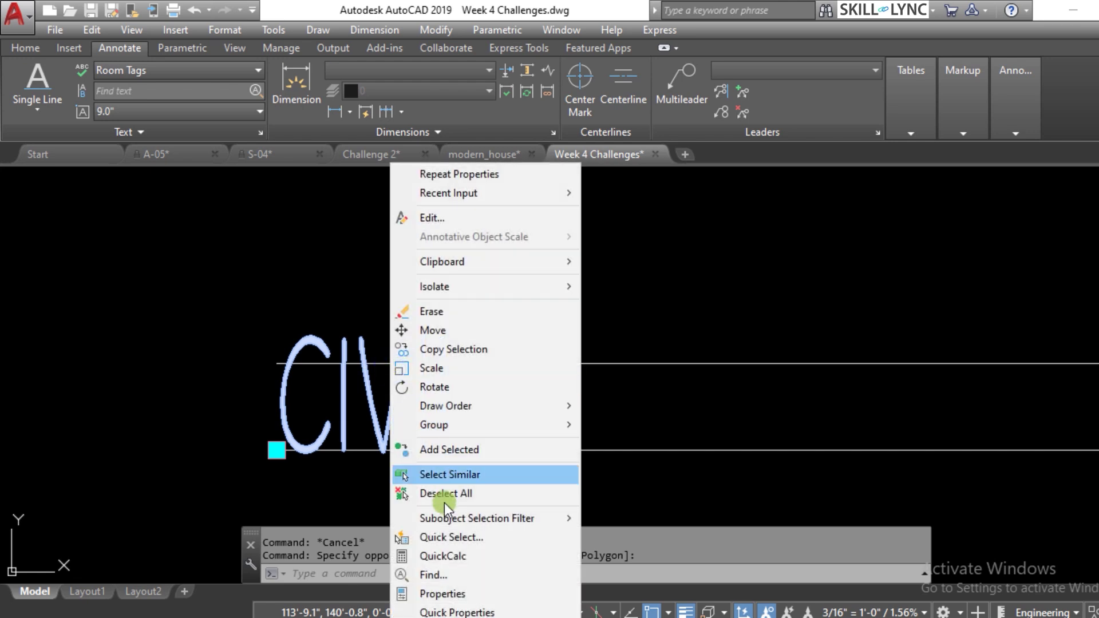
click(446, 591)
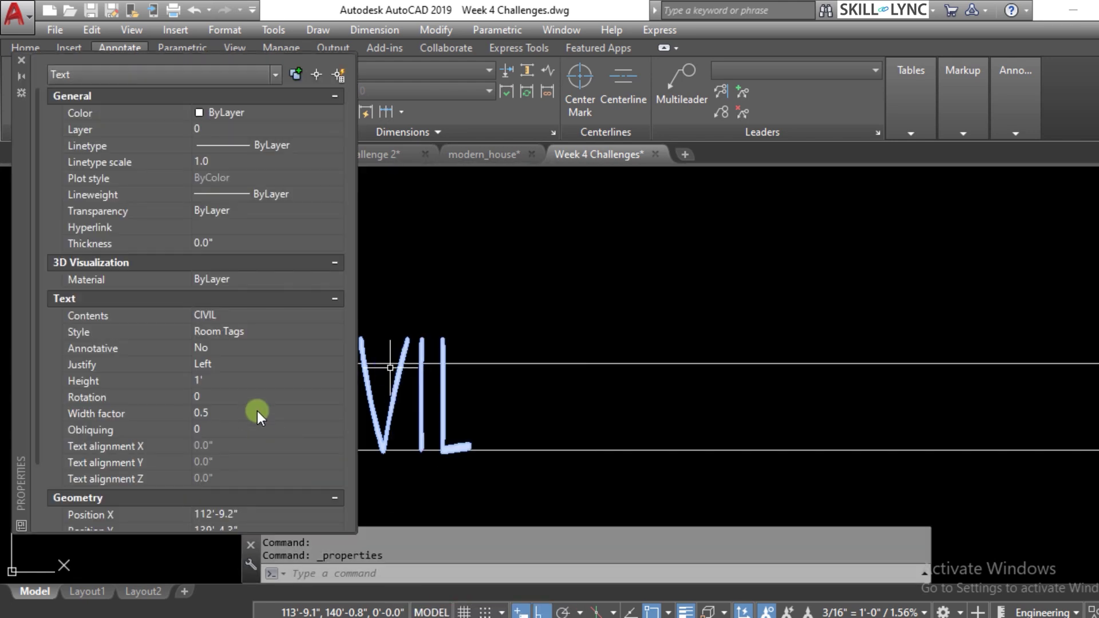
click(258, 381)
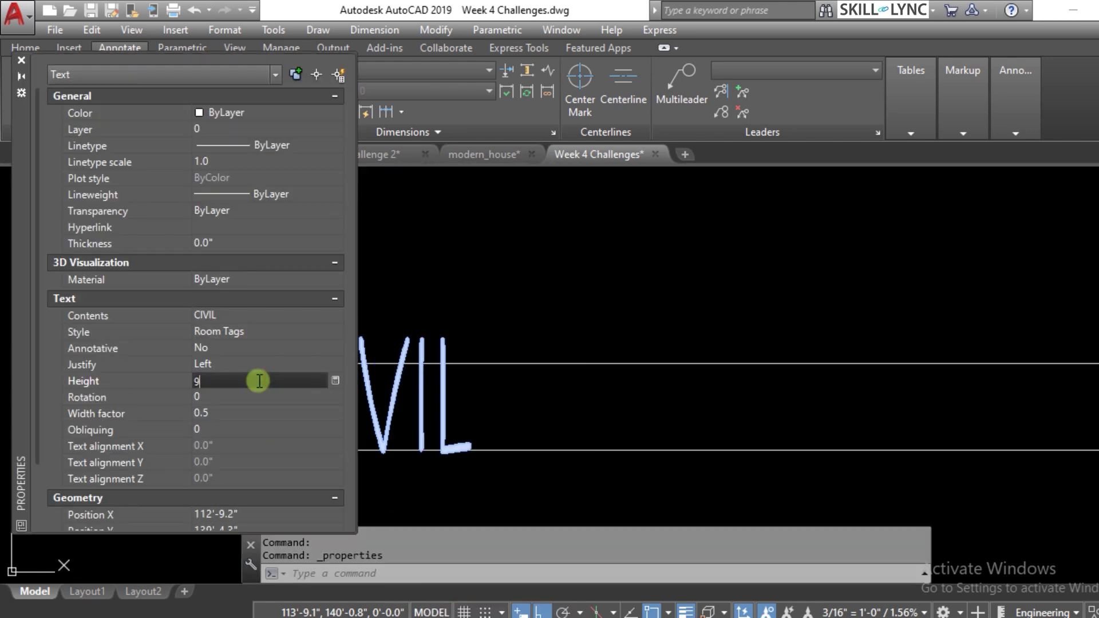
click(260, 395)
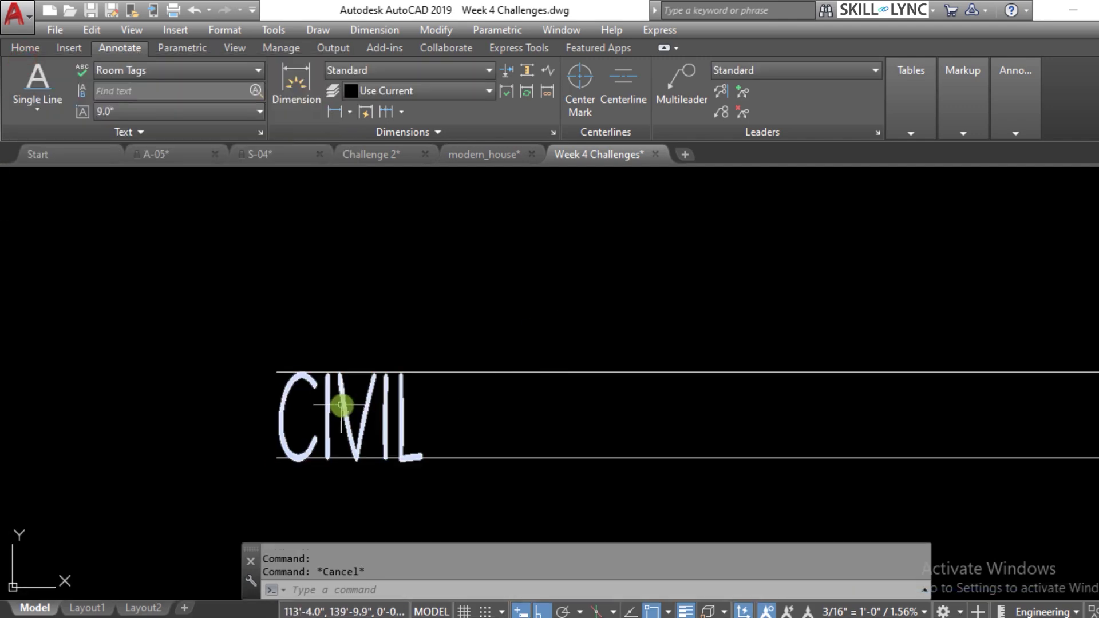
key(Escape)
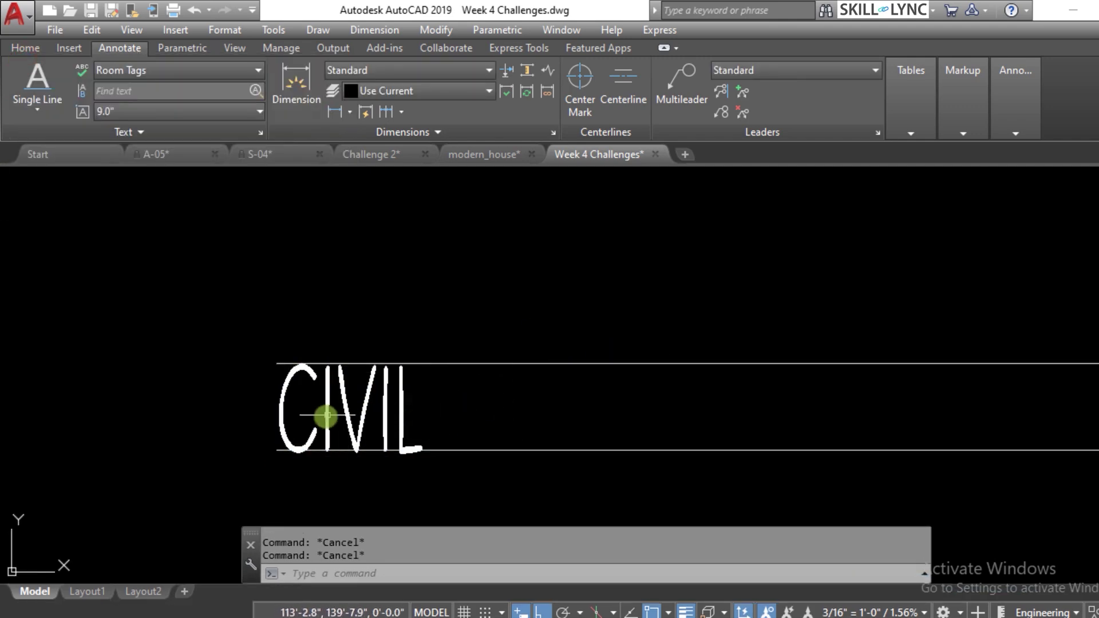
text(o)
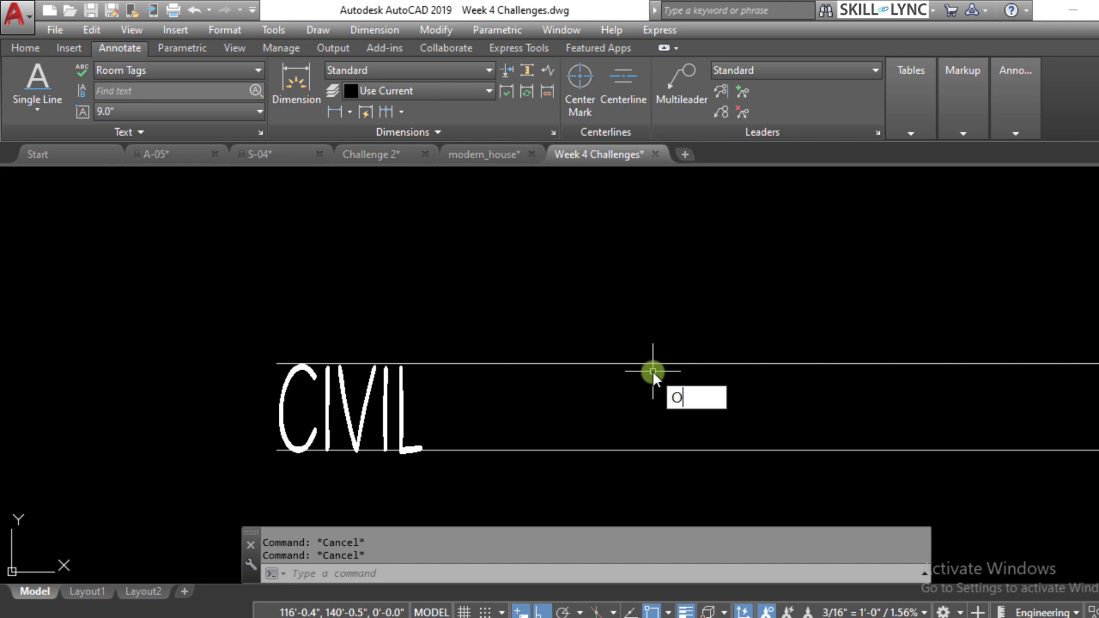
key(Return)
text(4,5)
key(Return)
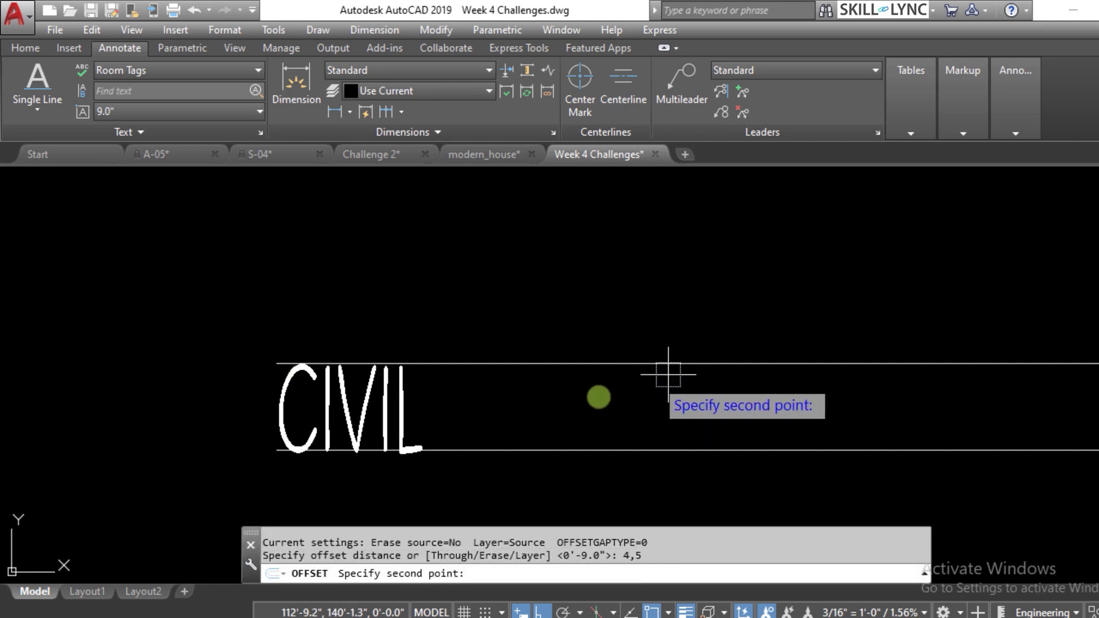
key(Escape)
Offset the upper guide line 4.5" downward to add a middle line between the two guide lines.
text(o)
key(Return)
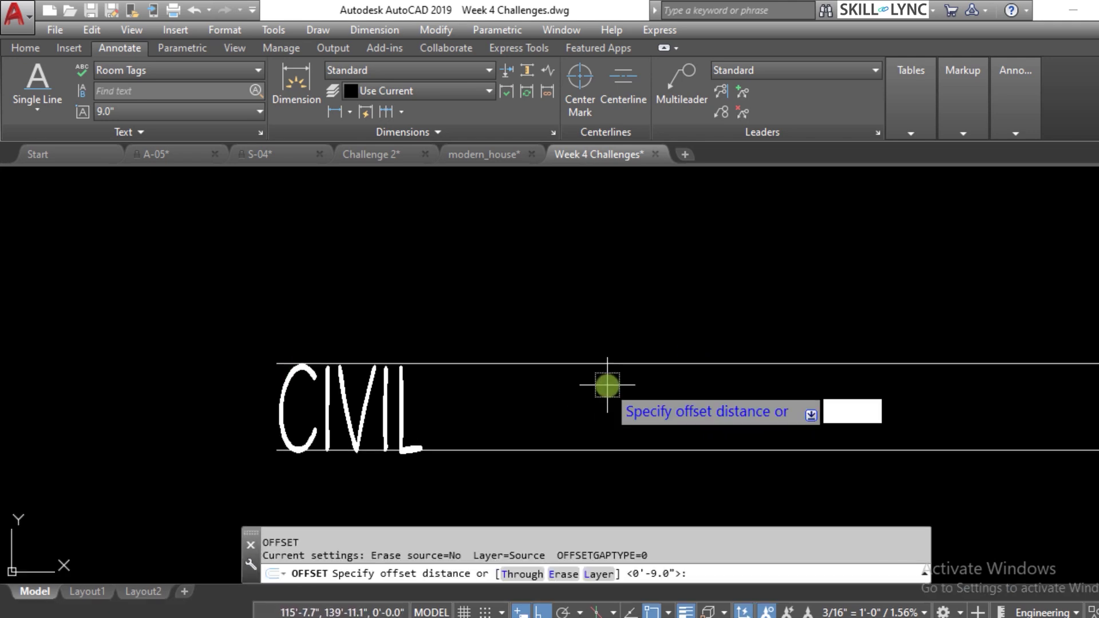
key(Return)
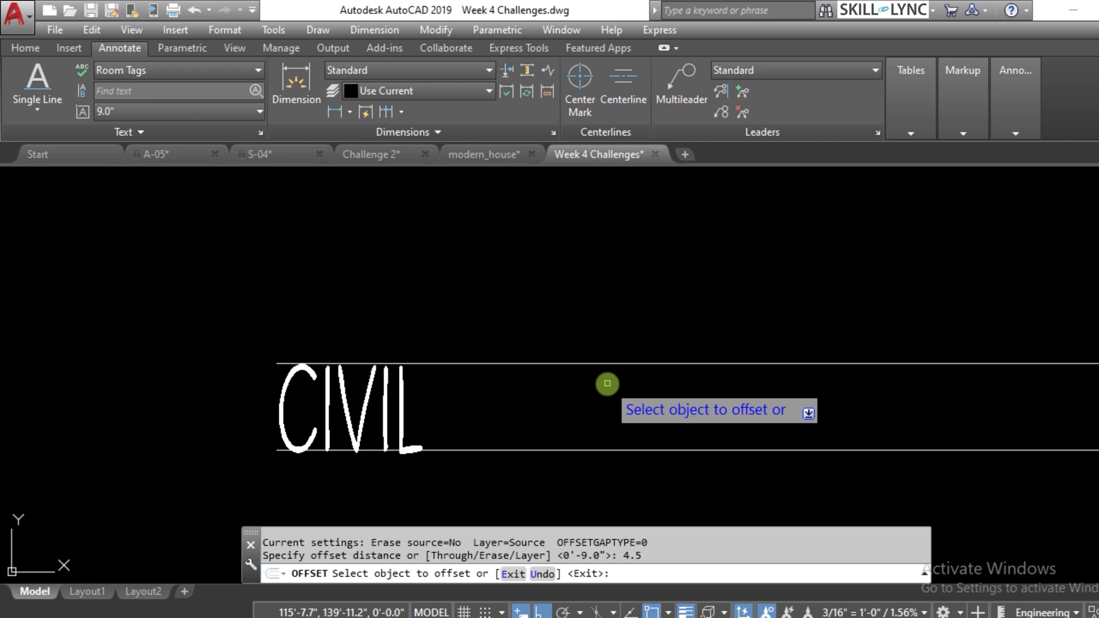
click(630, 363)
click(618, 417)
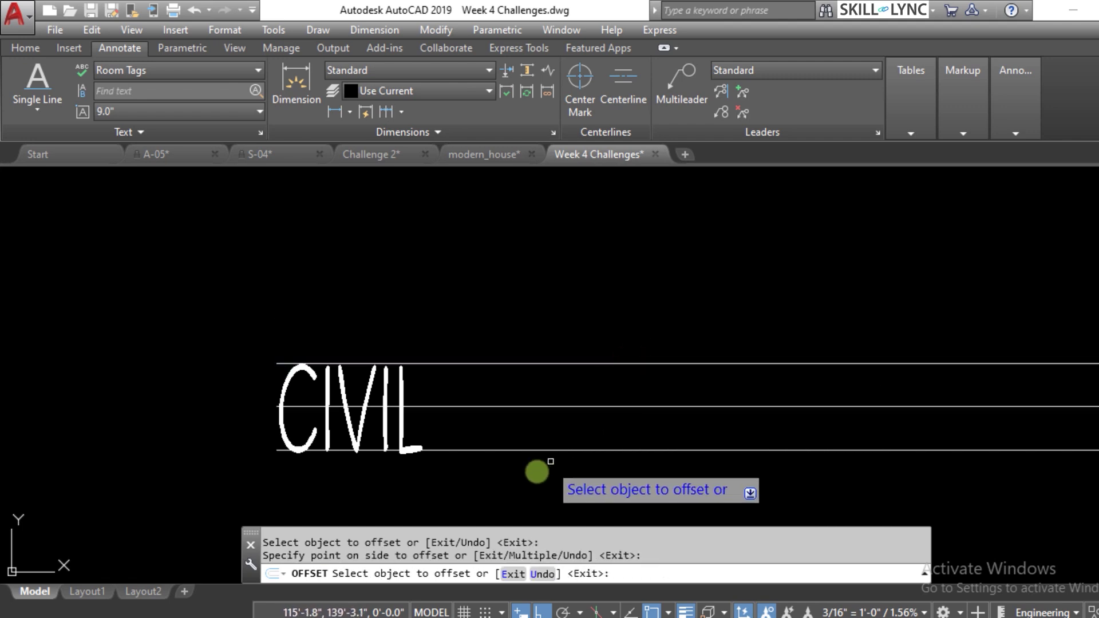
key(Escape)
key(Escape)
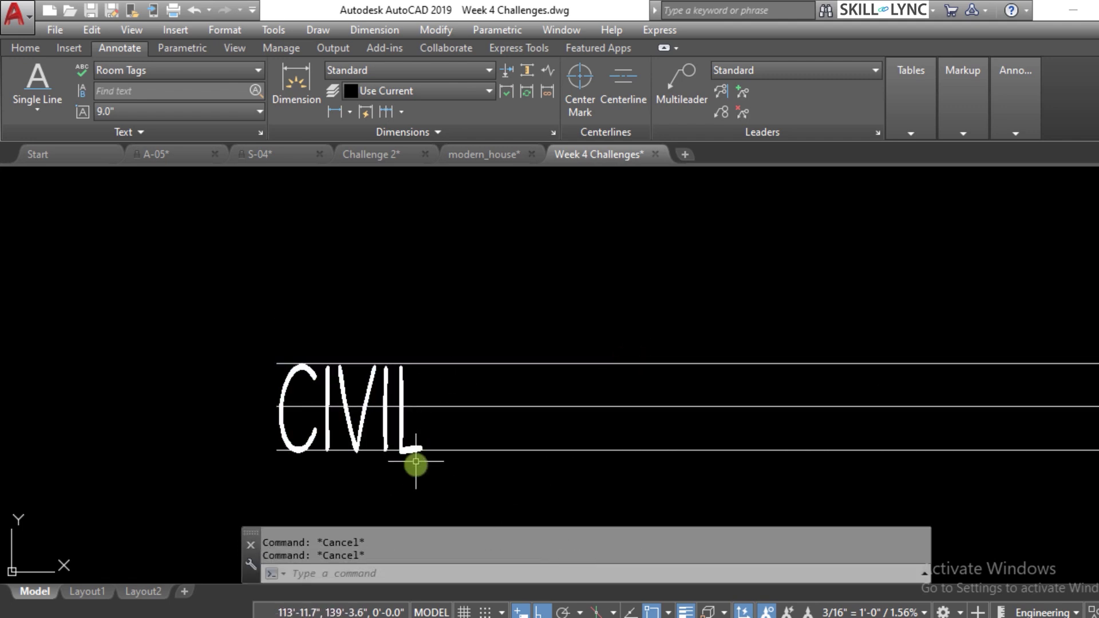
Edit the CIVIL text in place, replacing its final L with a lowercase g to read "CIVIg".
click(394, 419)
click(366, 395)
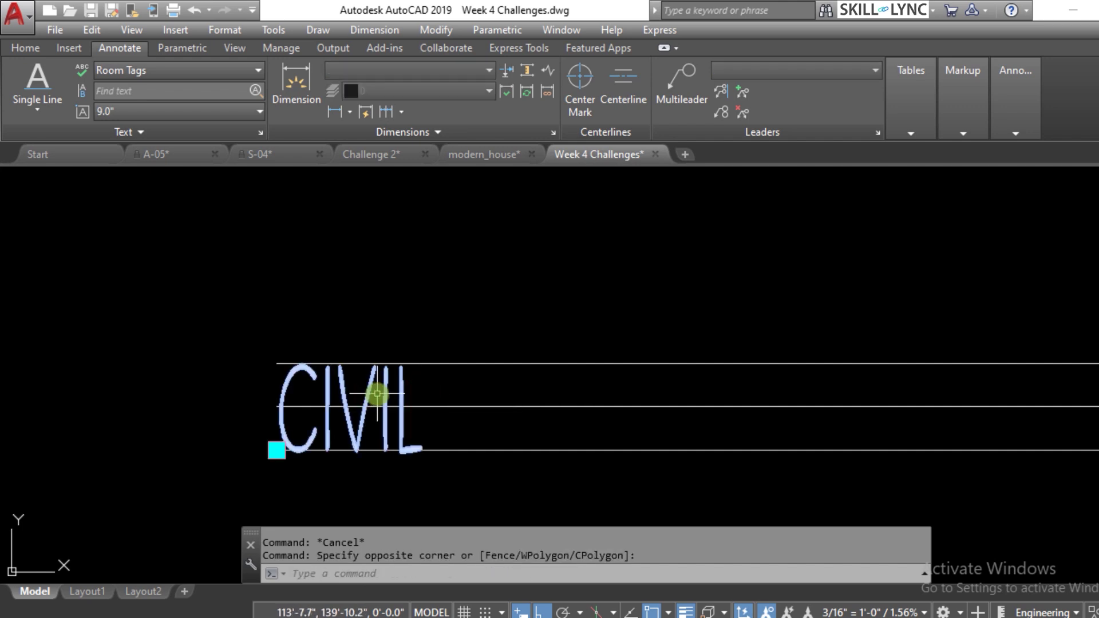
text(ED)
key(Return)
click(400, 398)
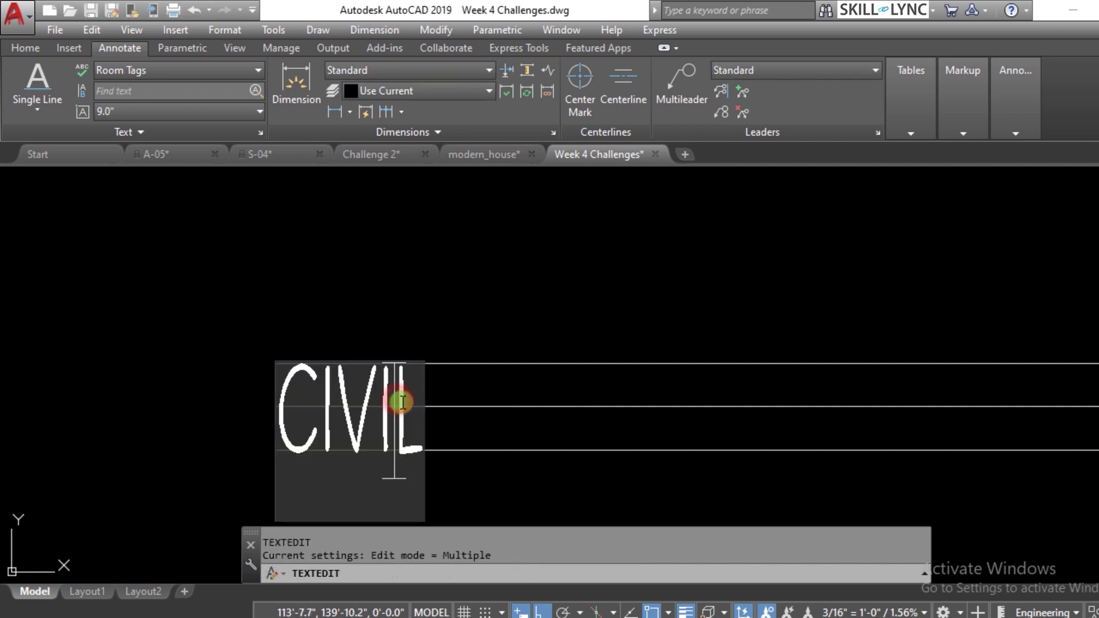
key(BackSpace)
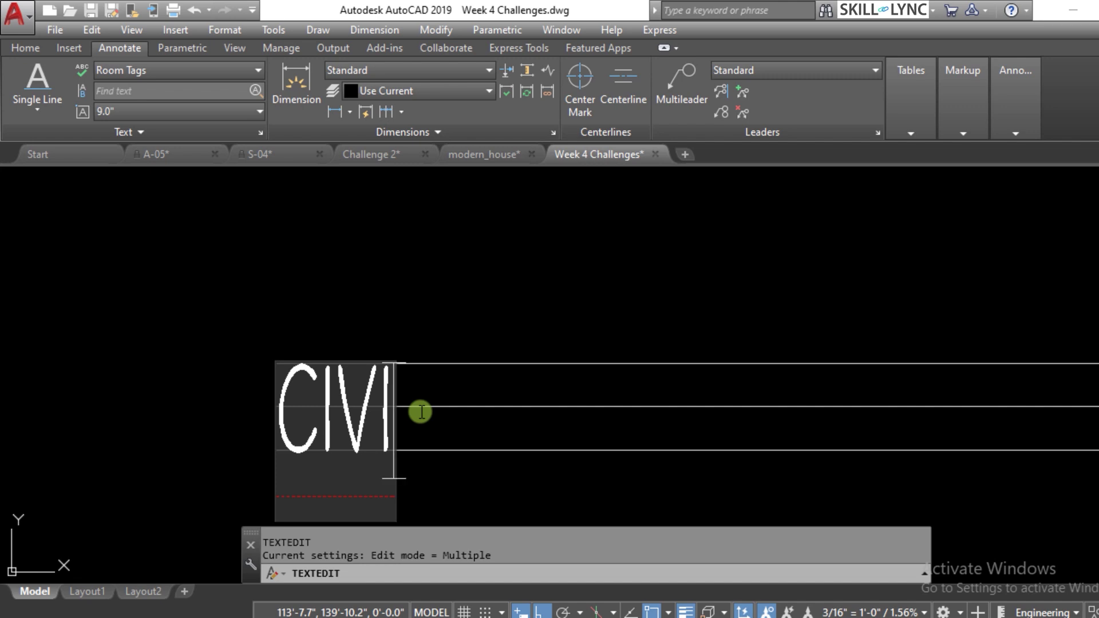
text(G)
key(BackSpace)
text(g)
click(687, 304)
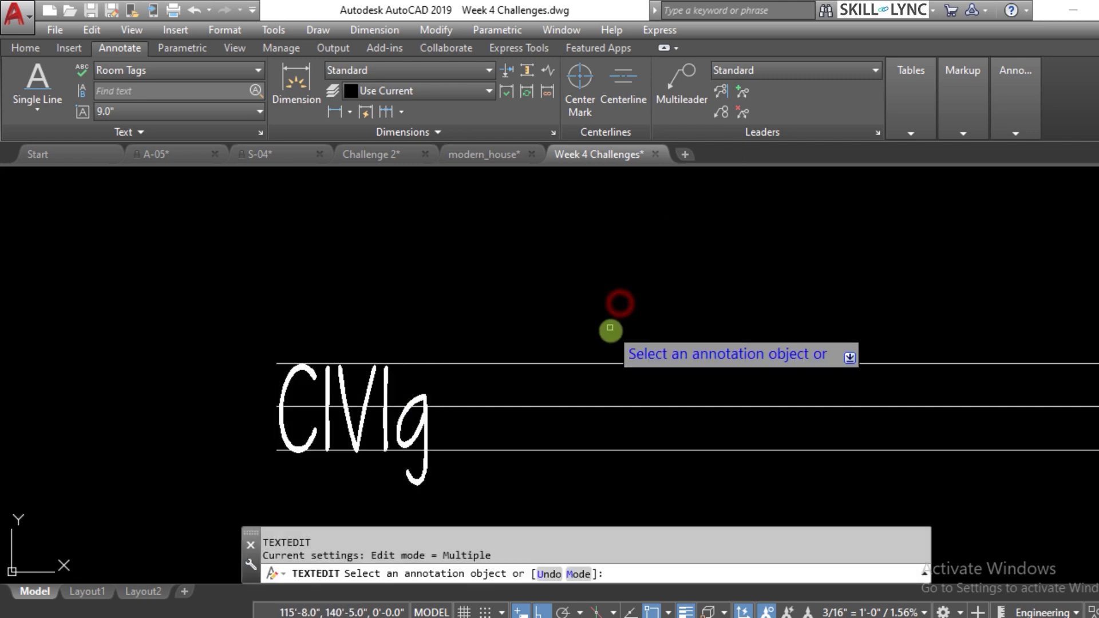
key(Escape)
key(Escape)
Open the CIVIg text's properties clear of the text and apply the Right and Middle justifications in turn.
scroll(458, 472, down, 2)
scroll(441, 469, up, 2)
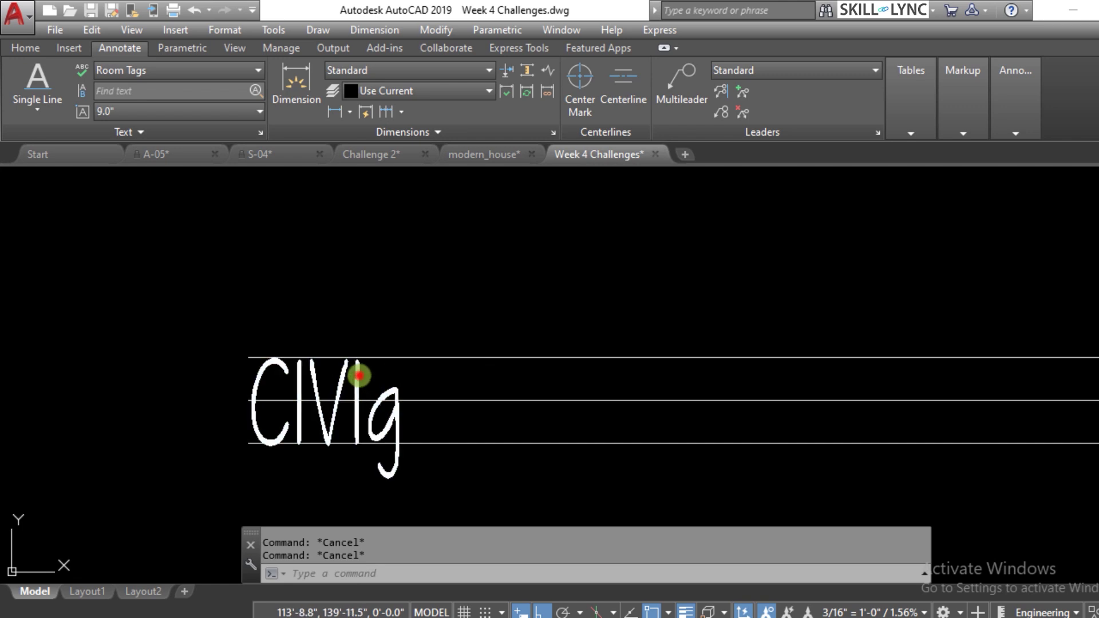
click(345, 387)
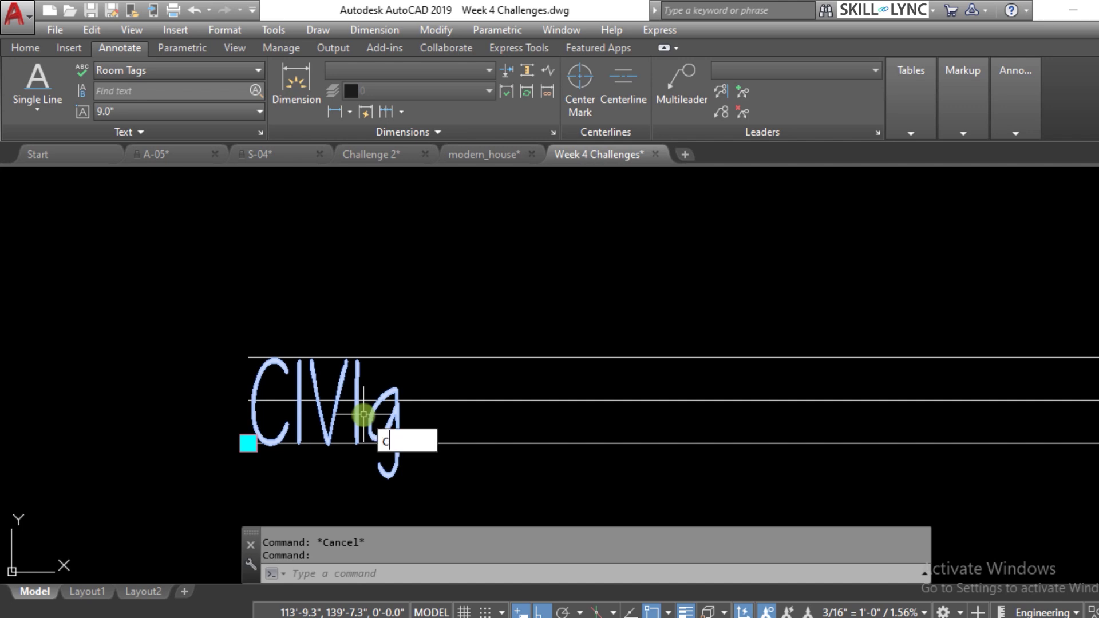
text(CH)
key(Return)
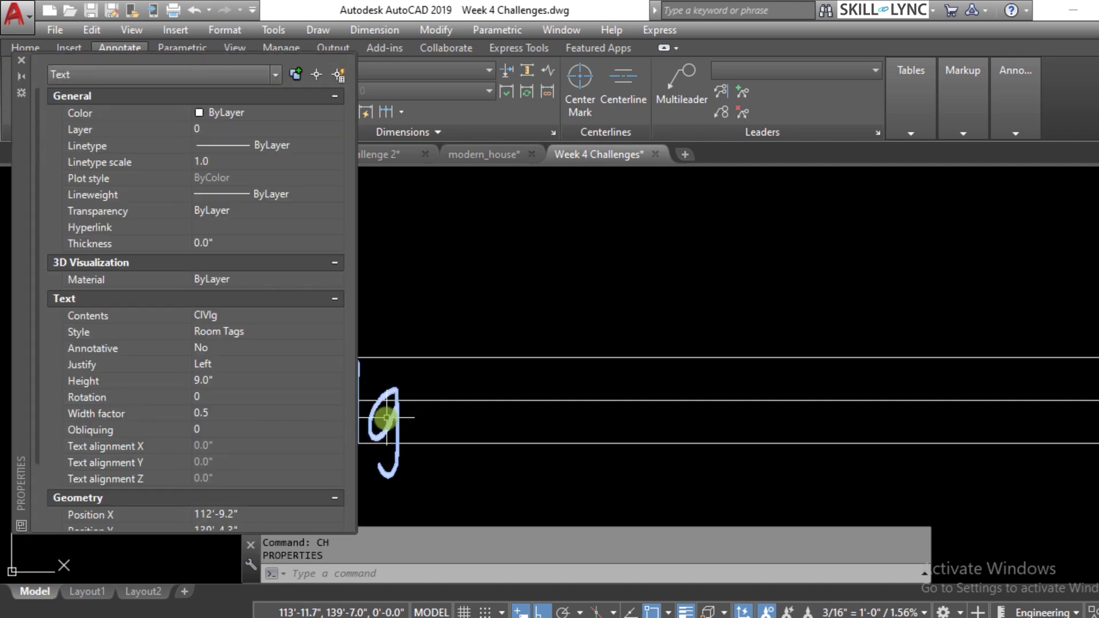
click(333, 360)
click(336, 361)
click(227, 411)
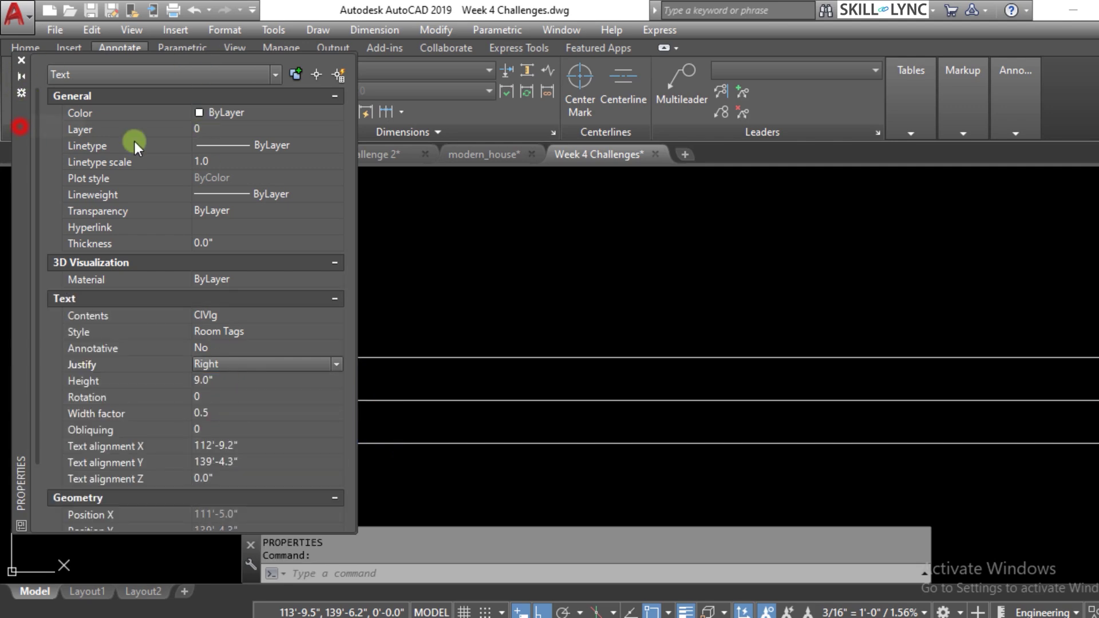
drag(20, 127, 619, 186)
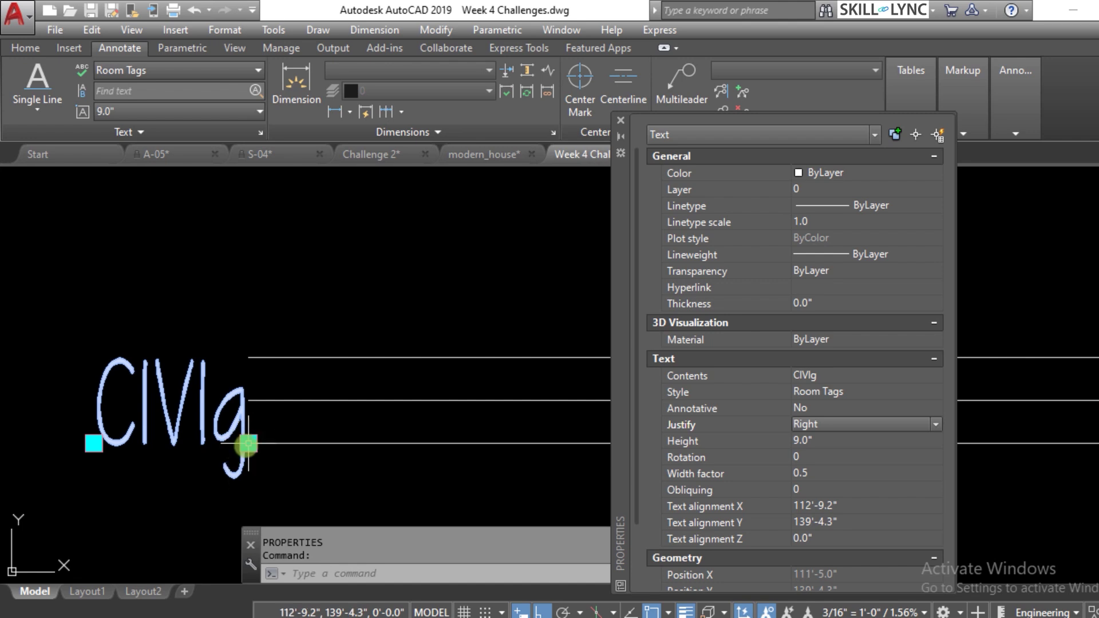
click(933, 424)
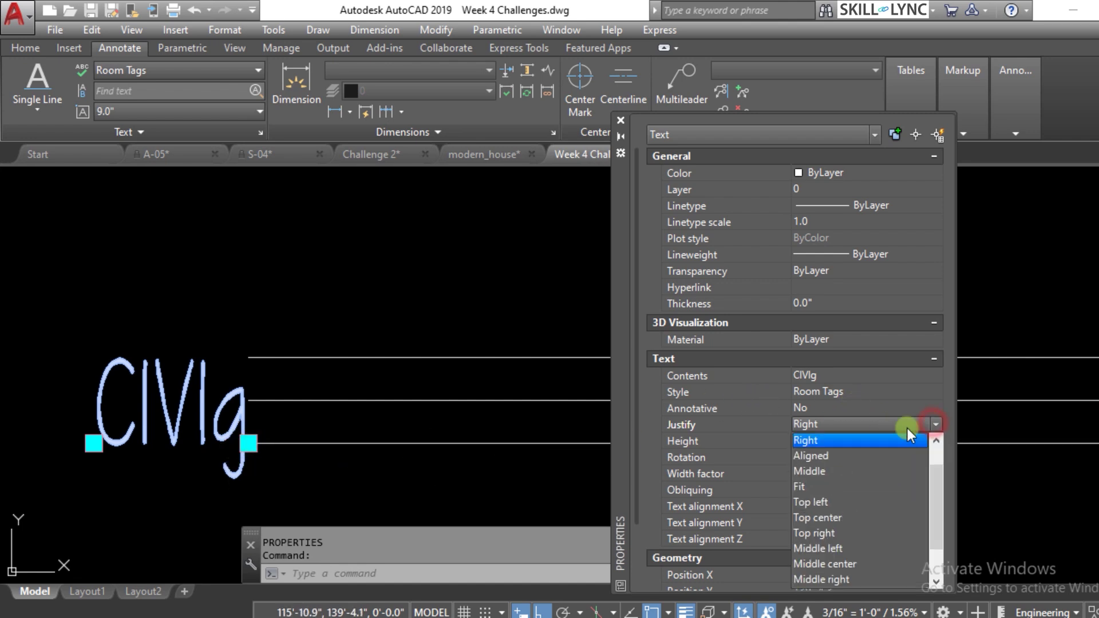
click(856, 471)
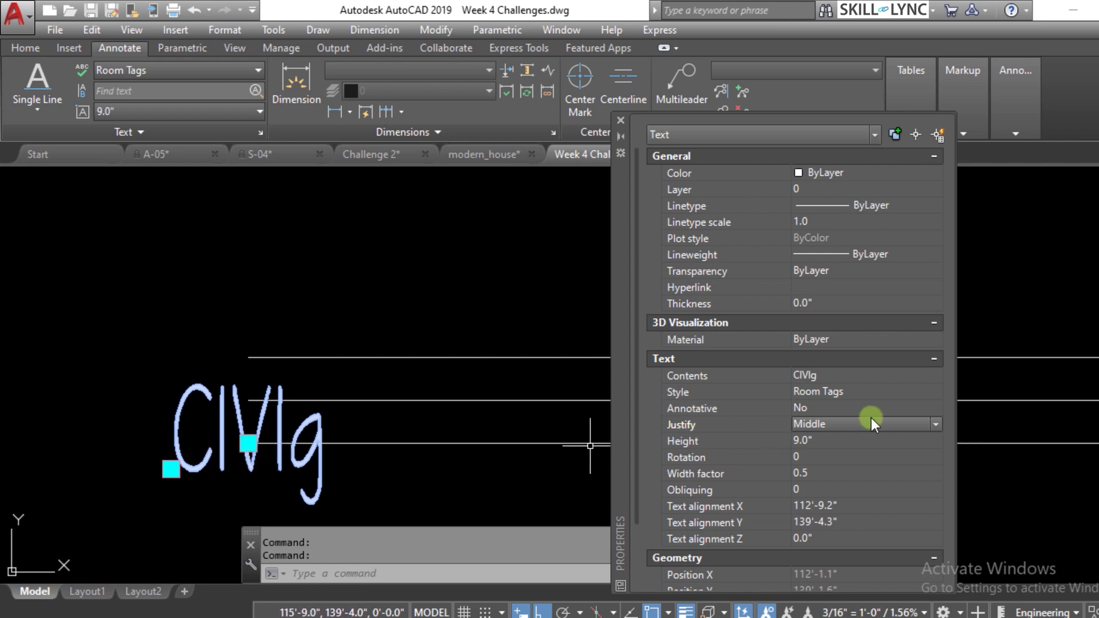
Try the Top left, Top center and Top right justifications on the CIVIg text.
click(919, 422)
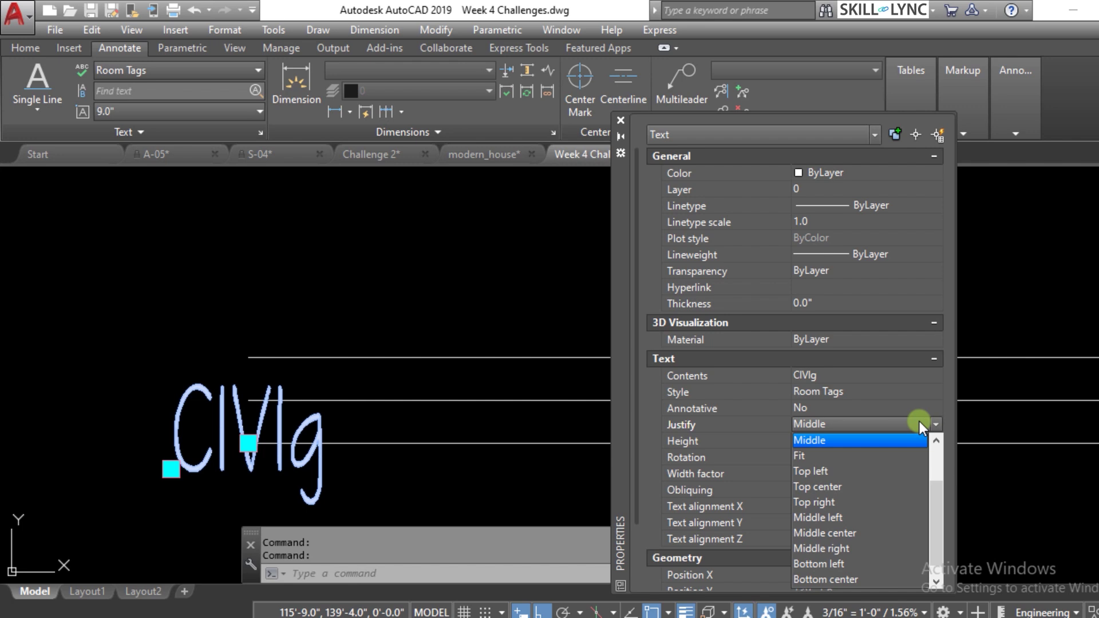
click(877, 466)
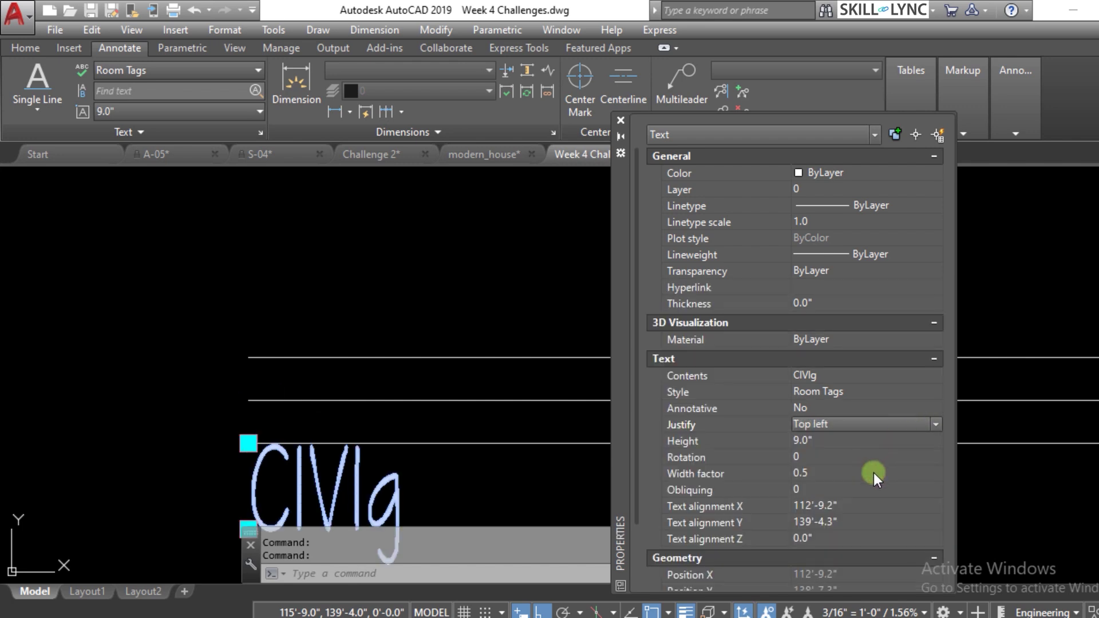
middle_drag(235, 457, 204, 412)
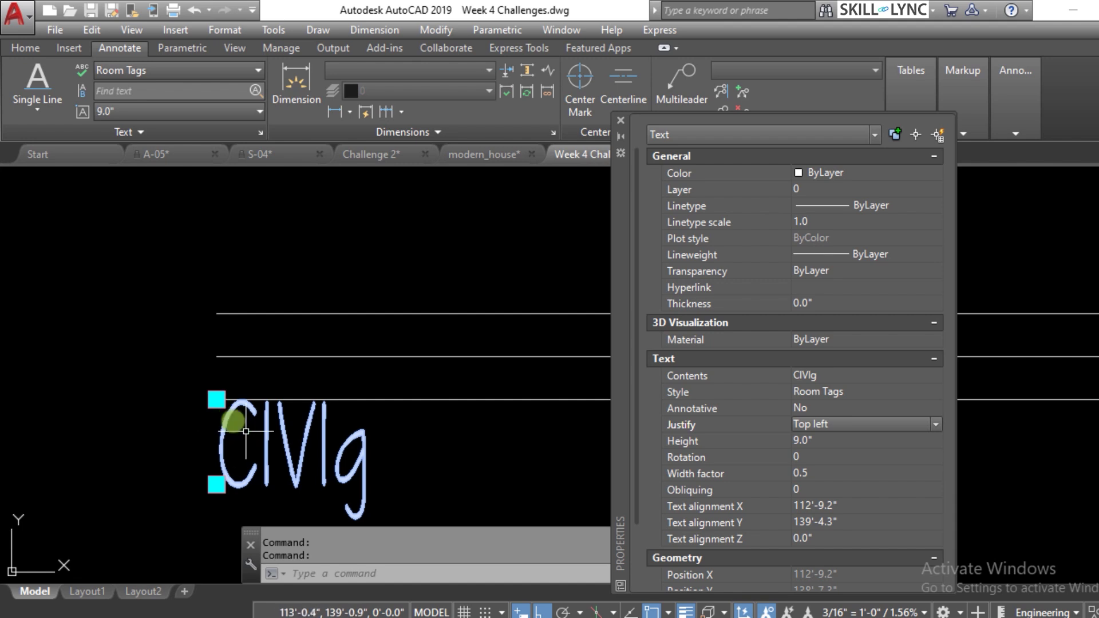
click(934, 424)
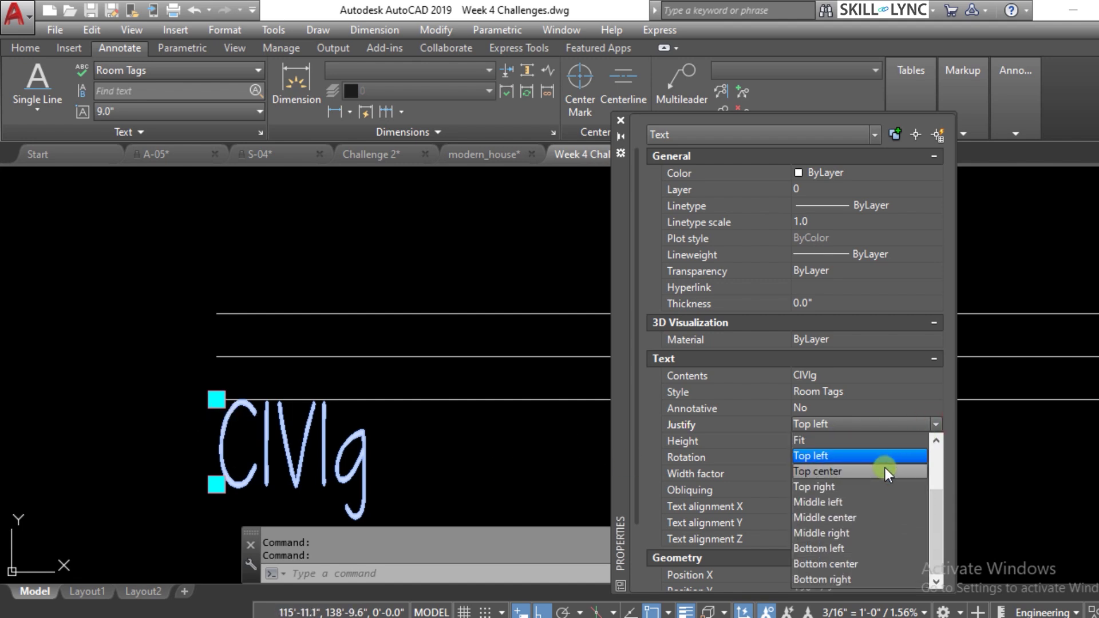
click(885, 469)
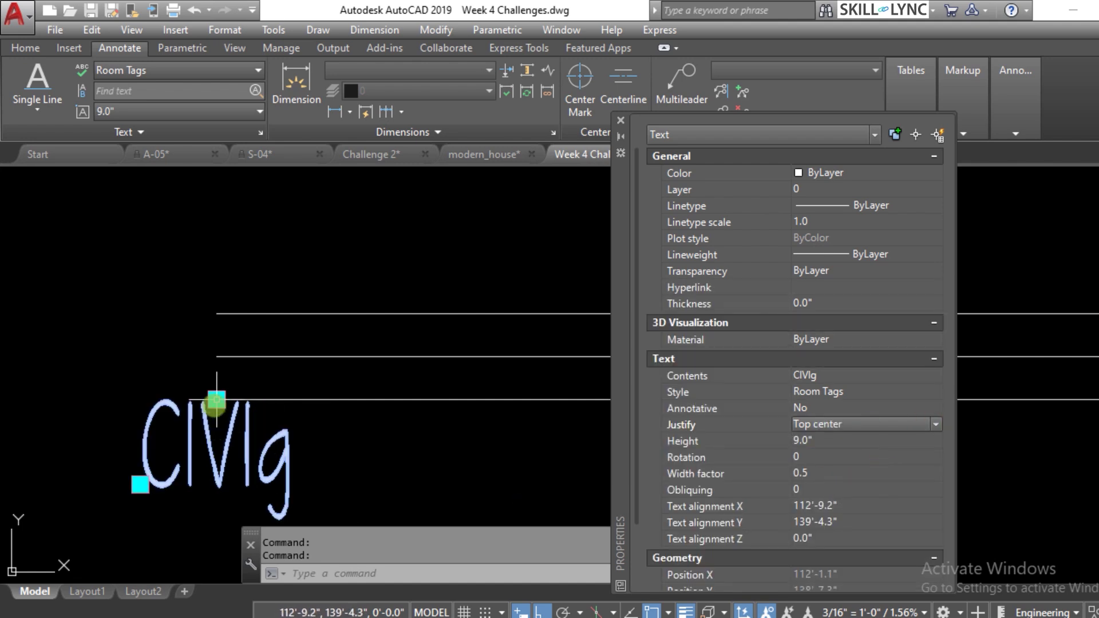
click(915, 417)
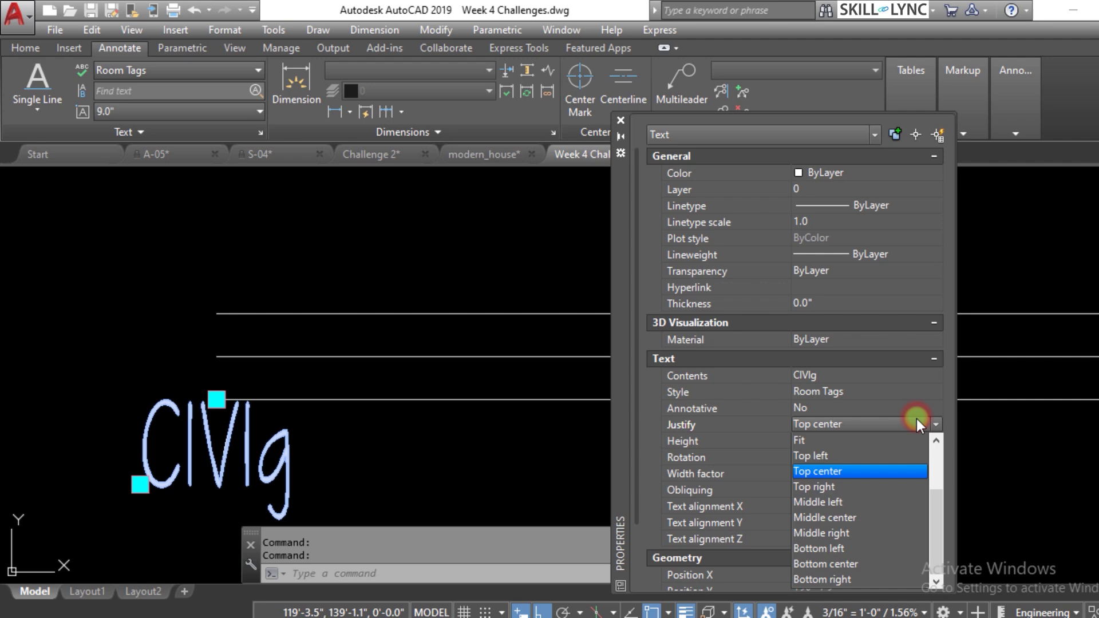
click(915, 483)
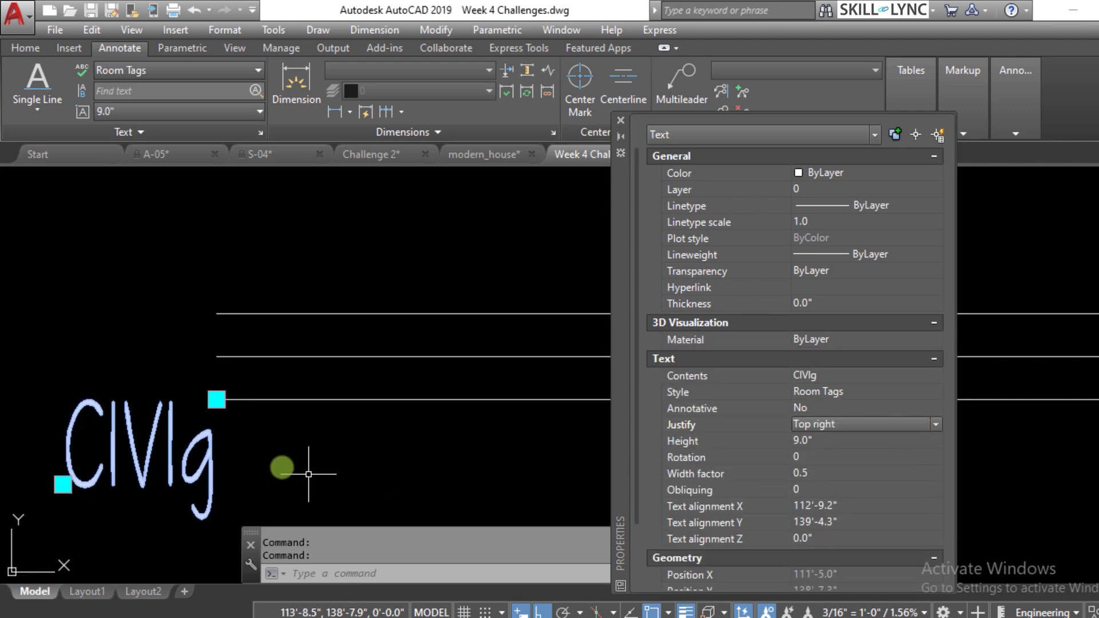
Apply the Middle left and Middle center justifications to the CIVIg text, ending with Middle right.
click(846, 427)
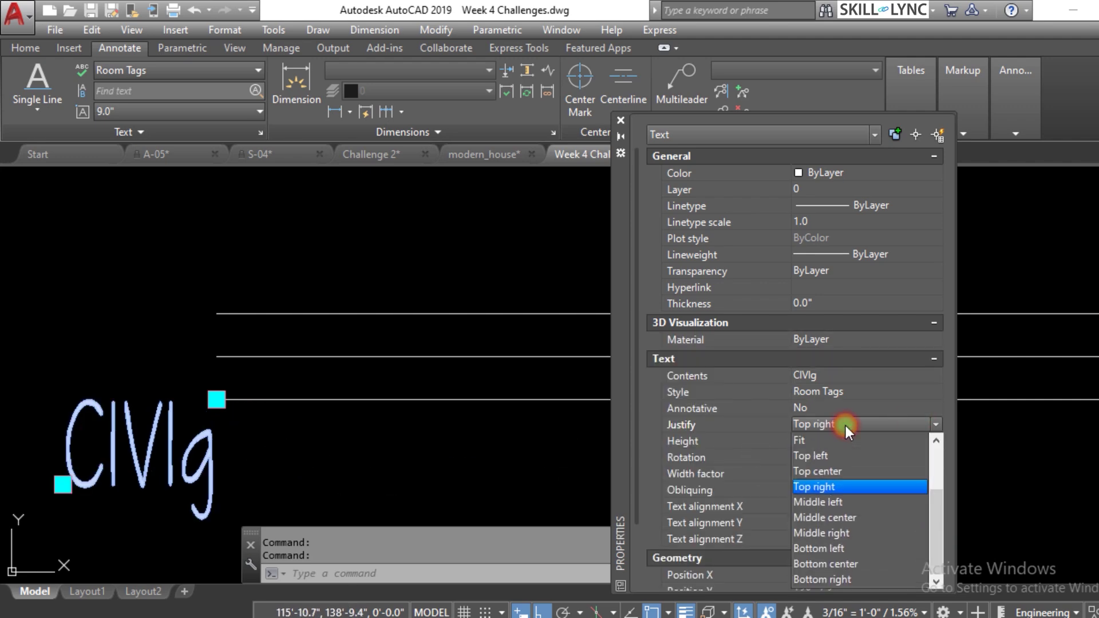
click(843, 502)
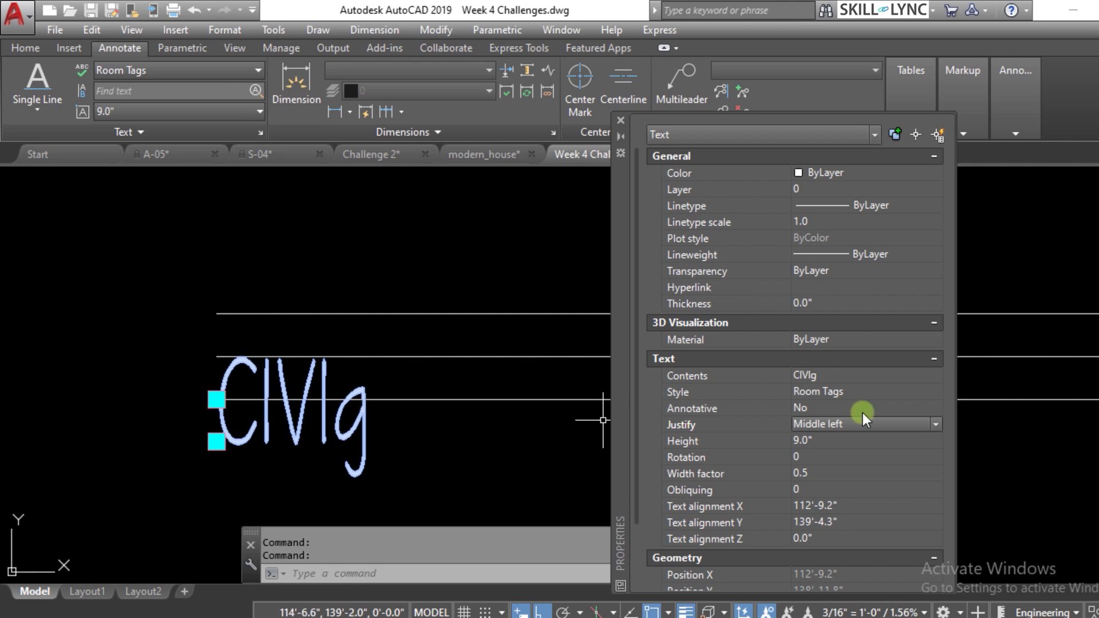
click(936, 426)
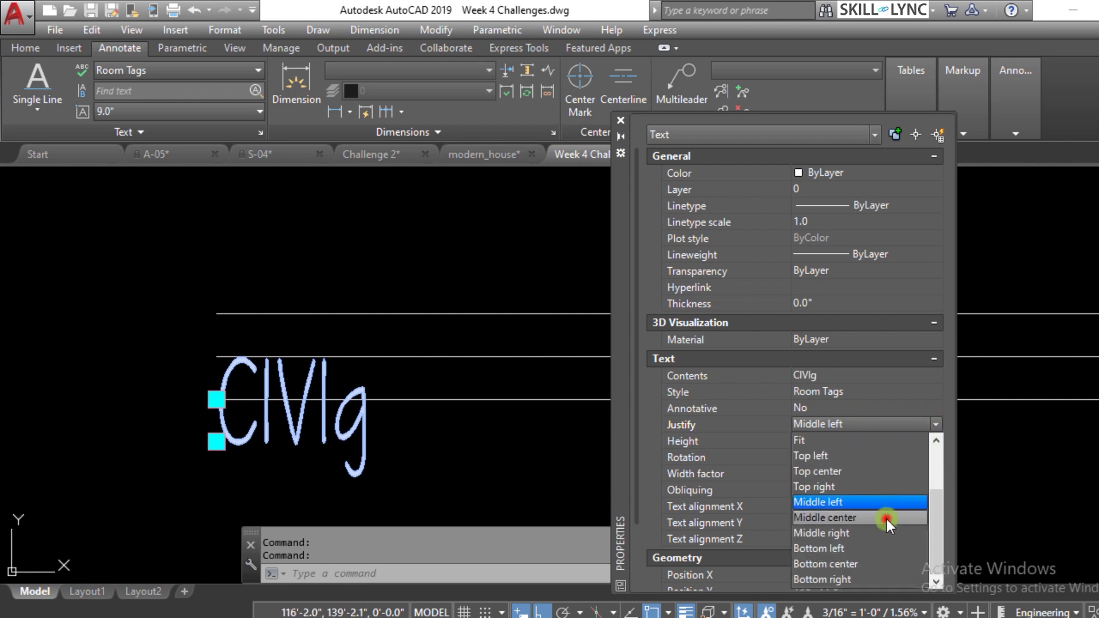
click(888, 519)
click(928, 428)
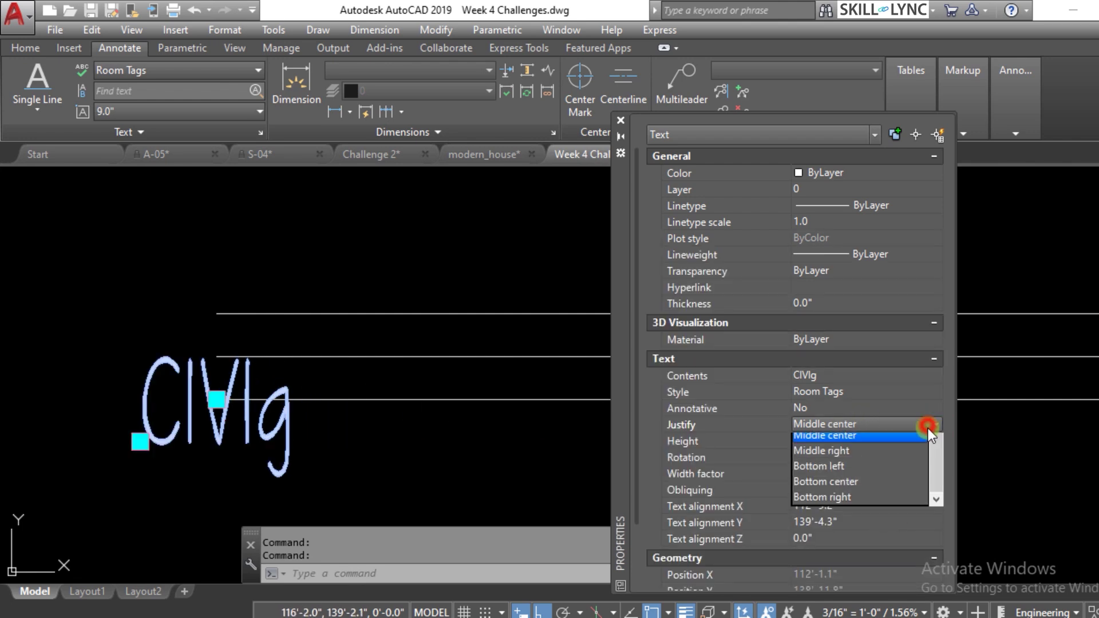
click(912, 527)
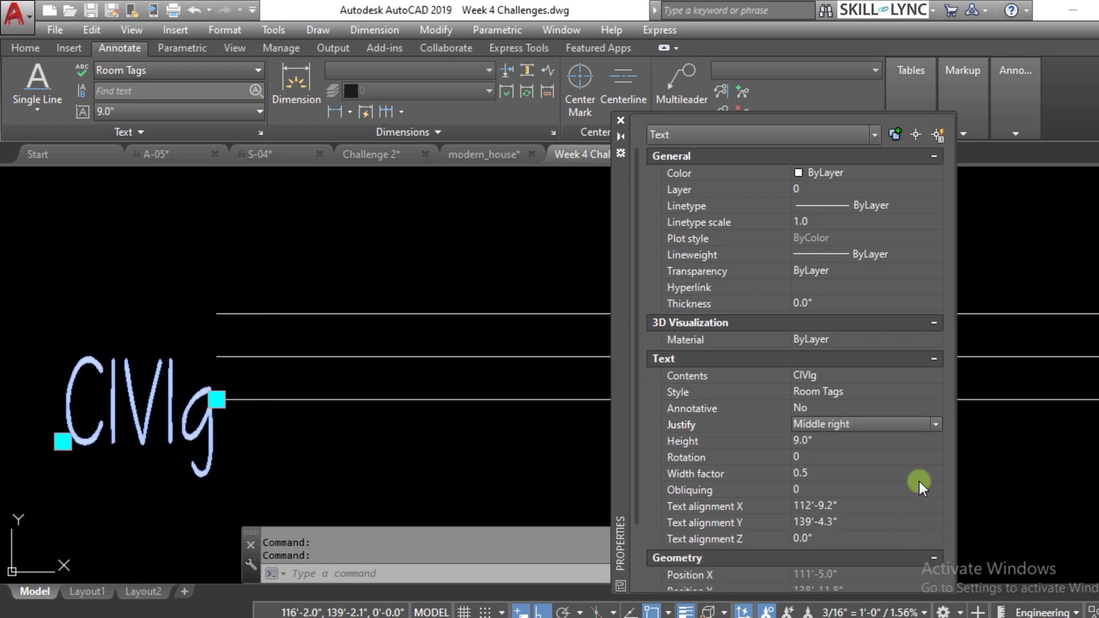
Try the Bottom left and Bottom right justifications on the CIVIg text.
click(927, 427)
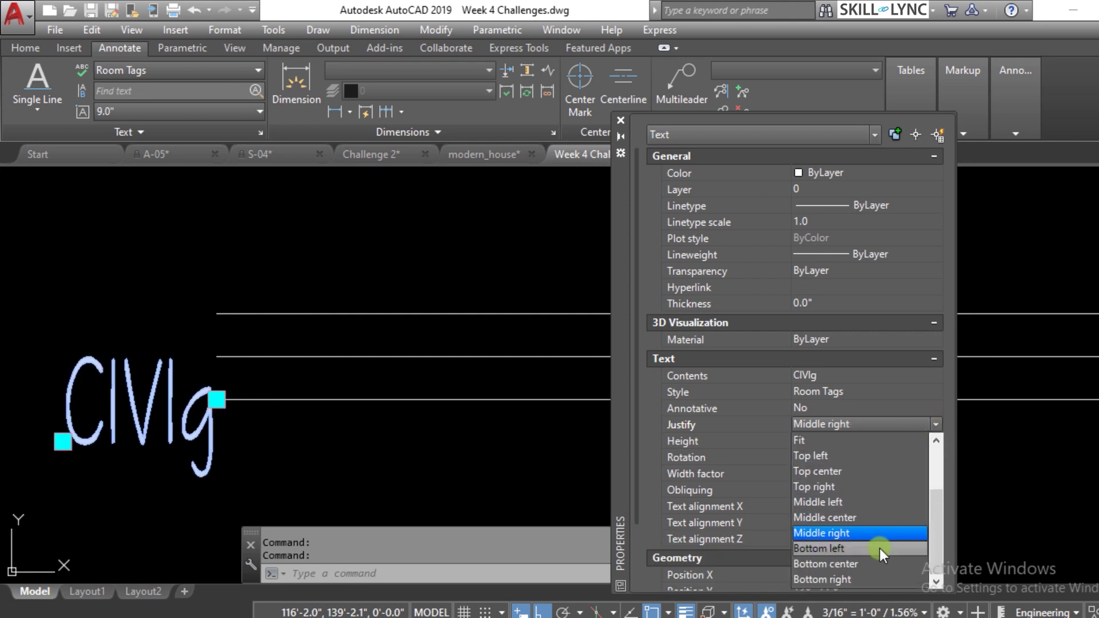
click(881, 549)
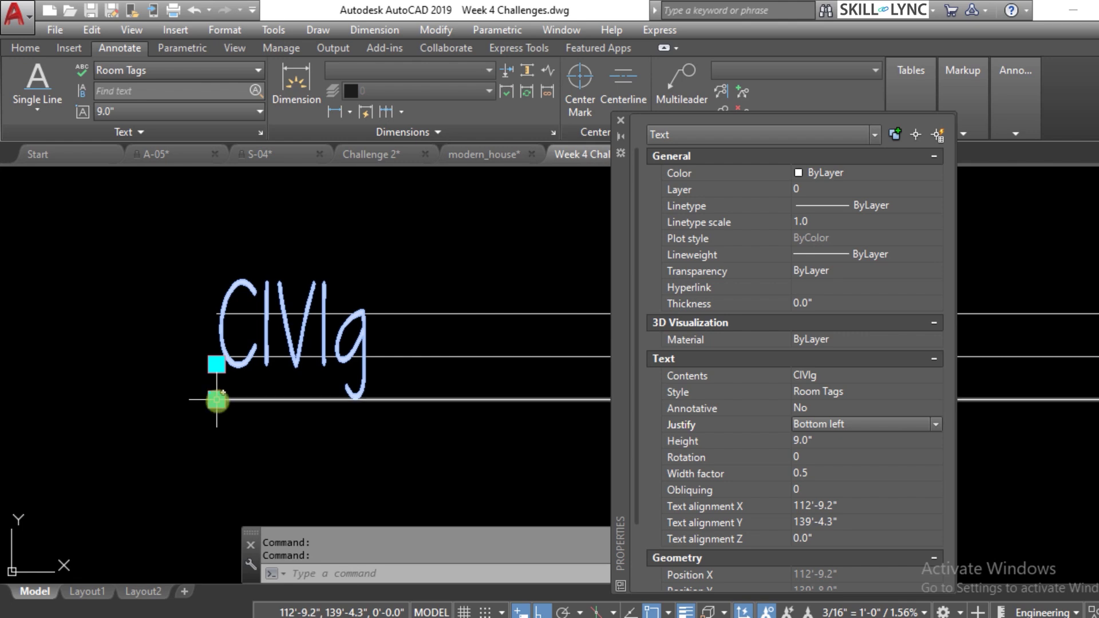
click(922, 420)
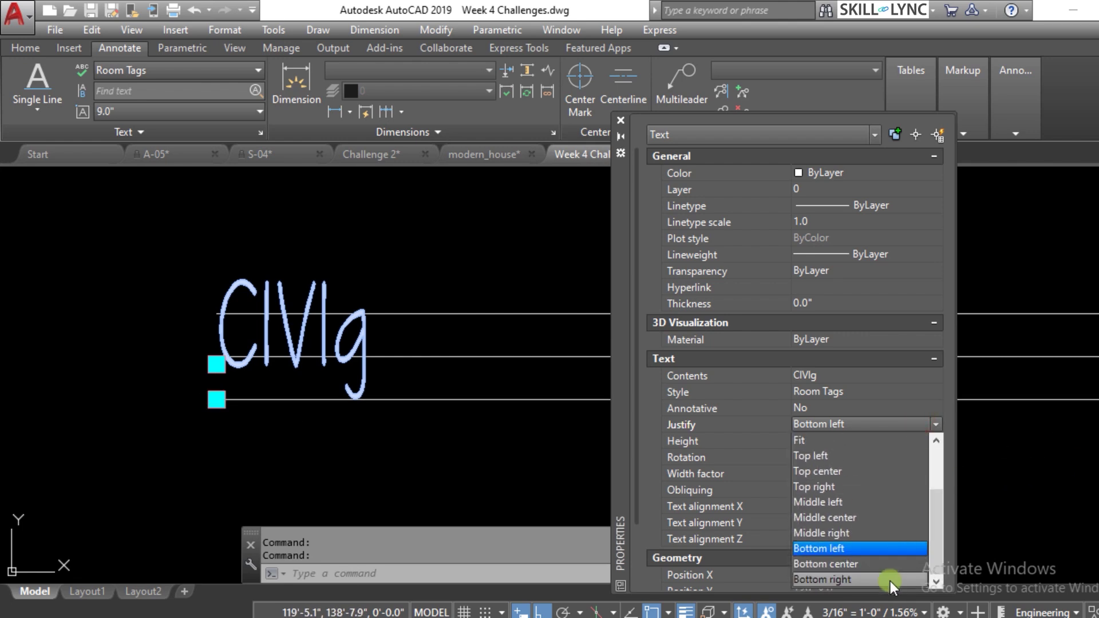
click(891, 582)
Set the CIVIg text's justification back to Left.
click(919, 419)
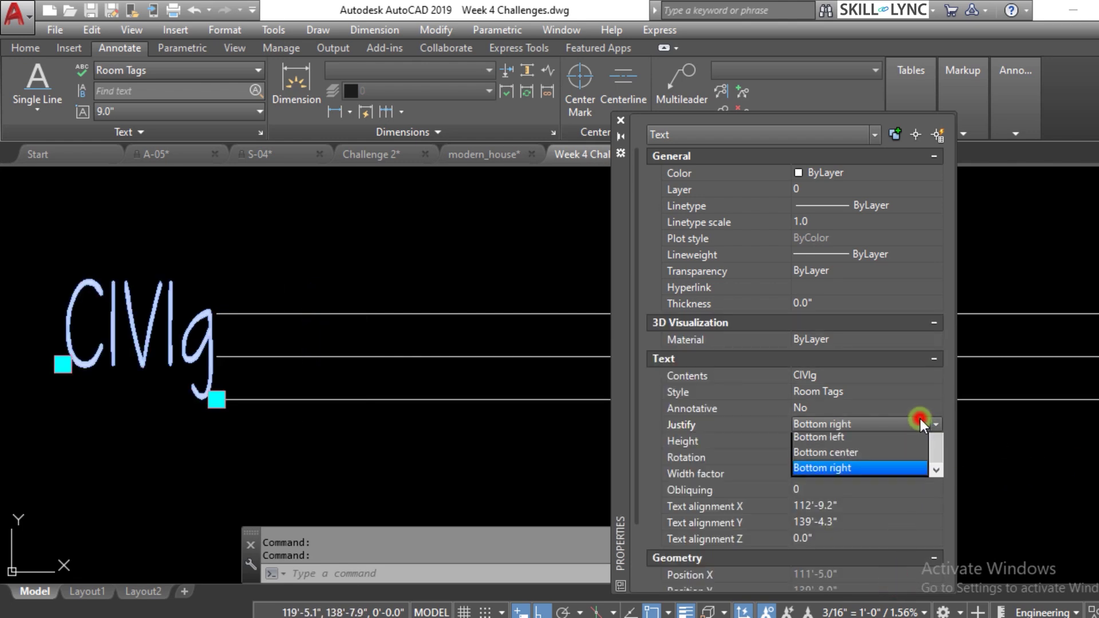
scroll(864, 524, up, 1)
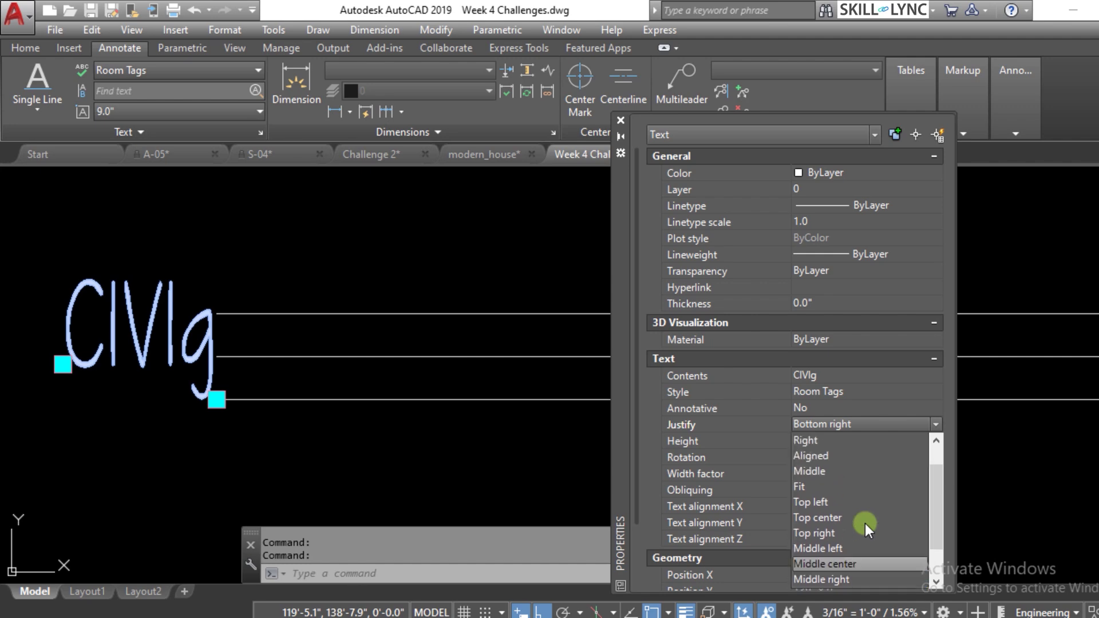
scroll(864, 523, up, 1)
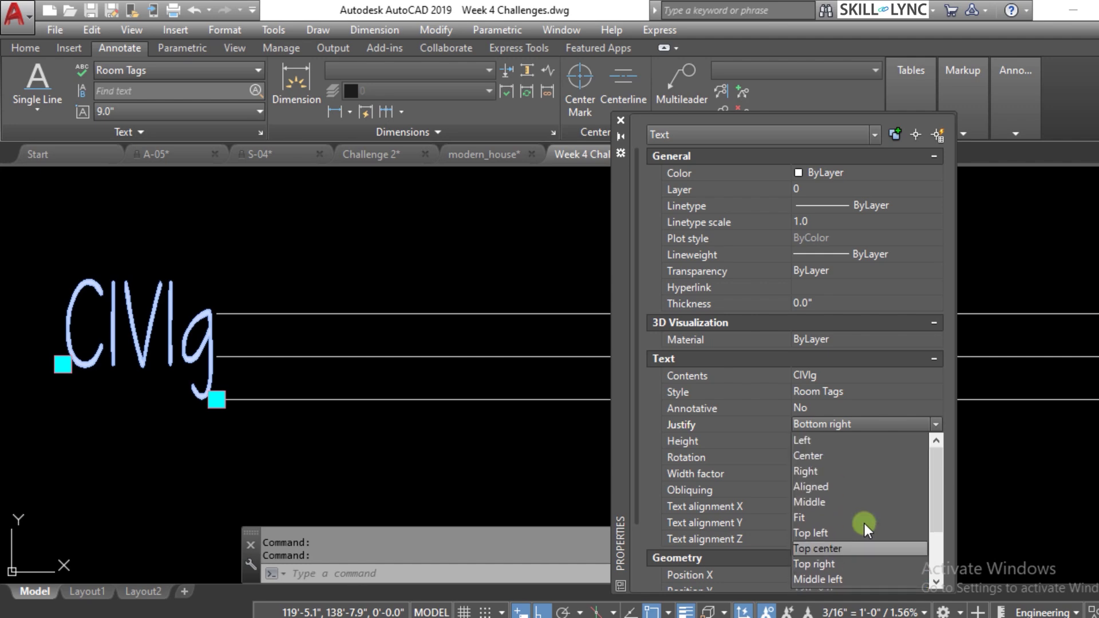
click(840, 442)
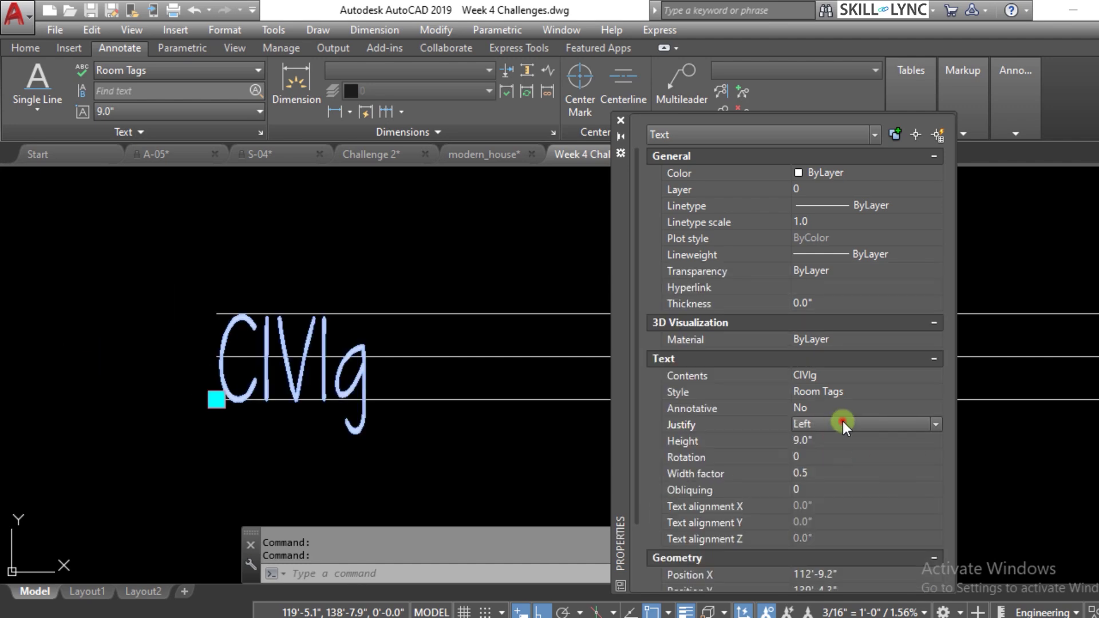
Apply the Middle justification to the CIVIg text, ending with Fit.
click(842, 423)
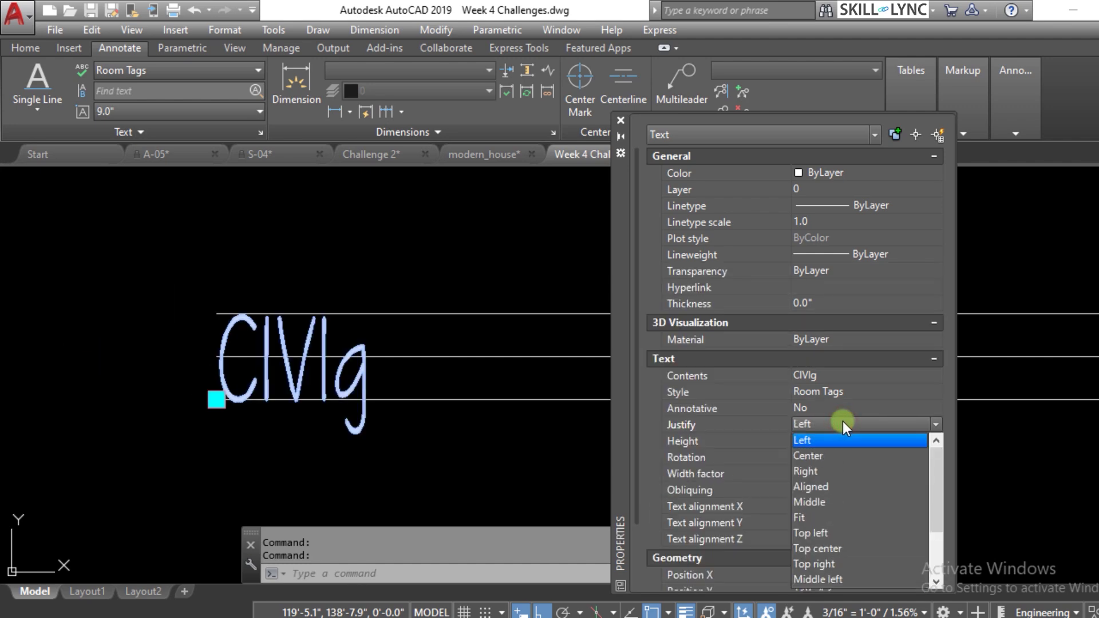
click(832, 506)
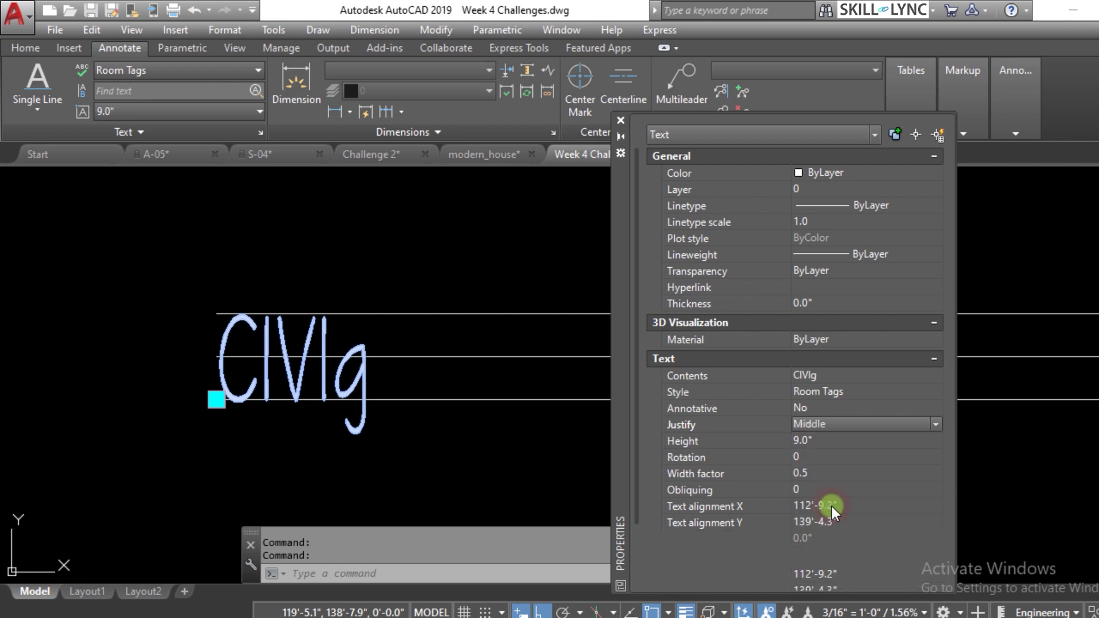
click(887, 422)
click(871, 455)
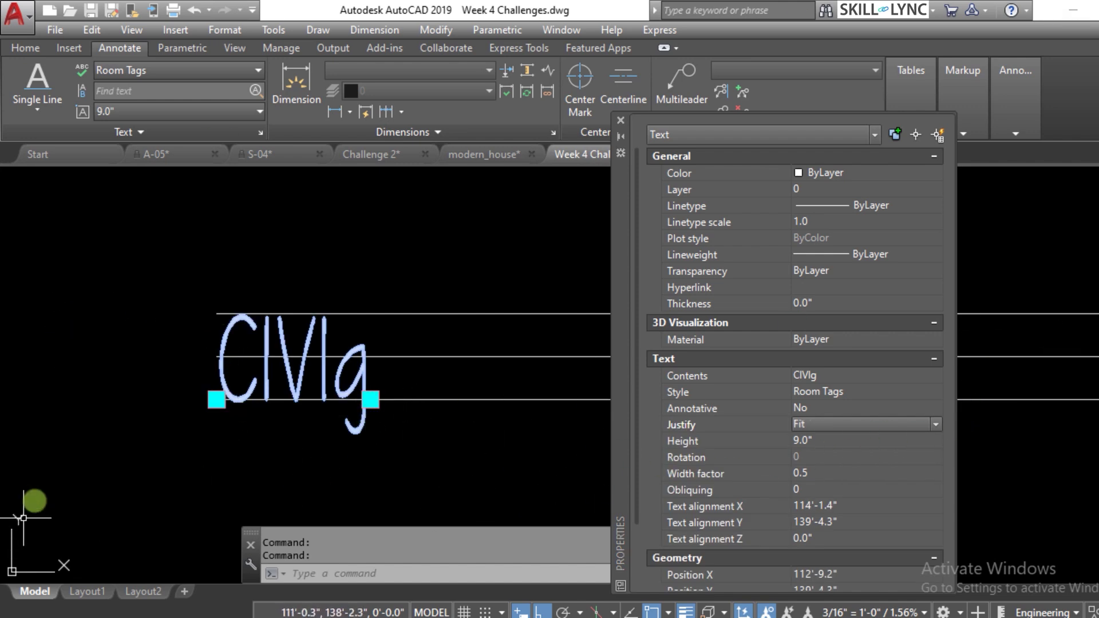
Try stretching the fitted CIVIg text by its end grip beyond its current width, and undo the grip edit.
scroll(48, 482, down, 2)
scroll(241, 464, up, 2)
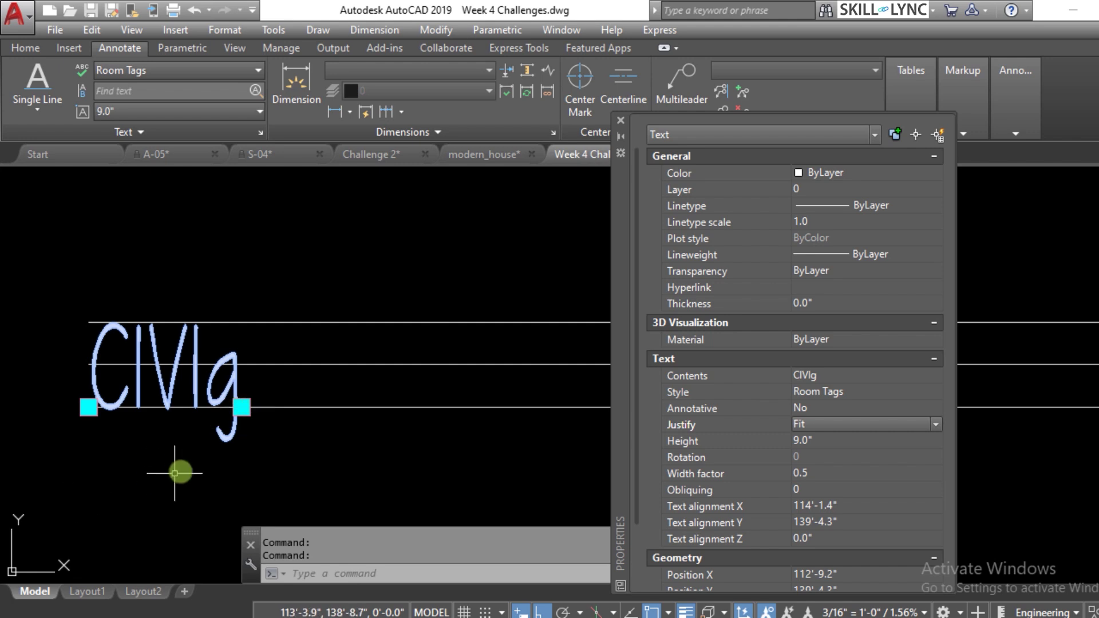
scroll(175, 473, down, 2)
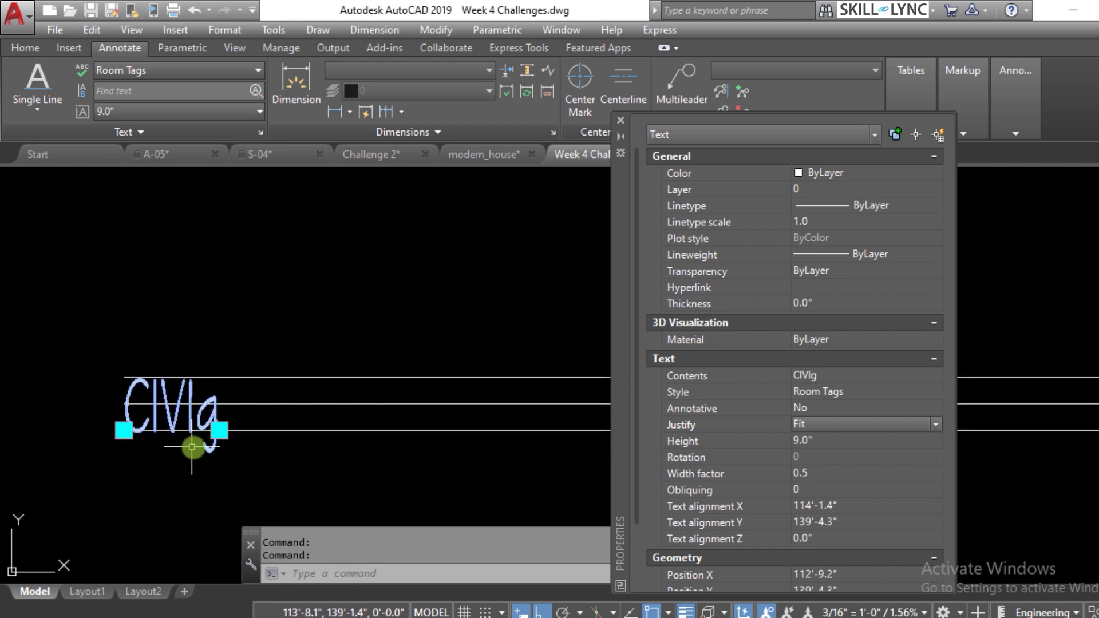
click(220, 429)
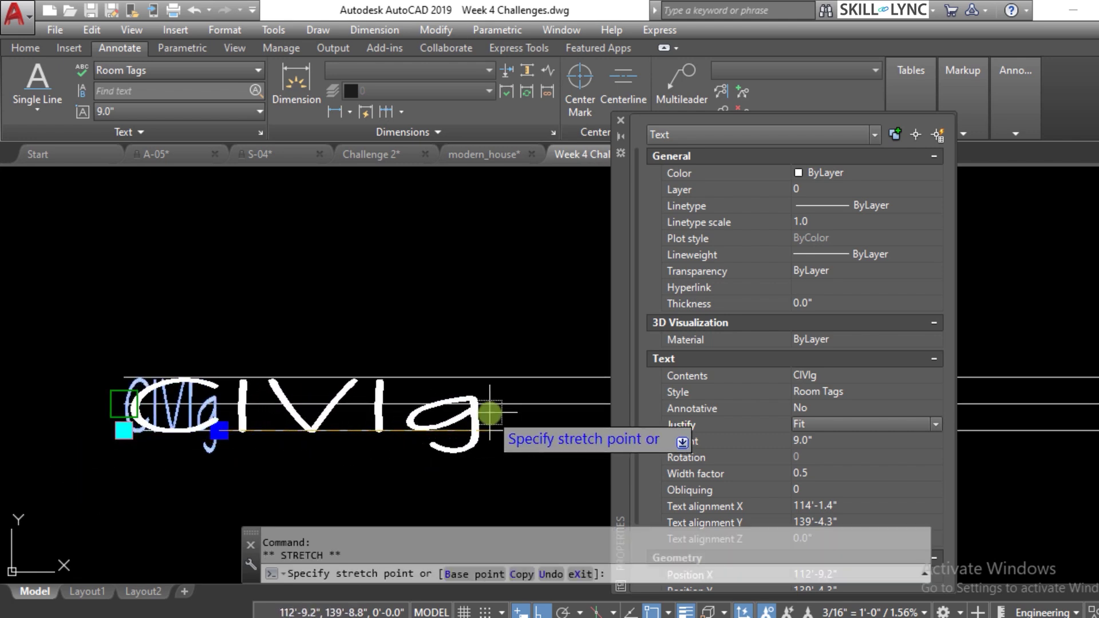
click(490, 412)
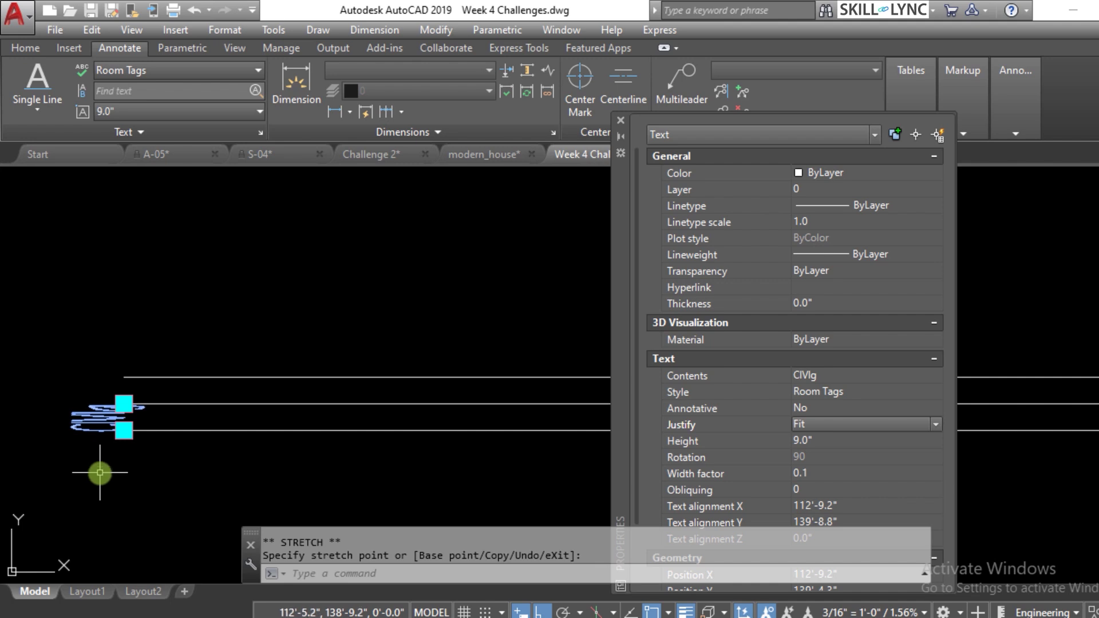
key(ctrl+z)
Stretch the CIVIg text's end grip along the lower guide line with the Nearest snap, to an alignment X of about 116'-7.7".
scroll(210, 443, up, 1)
click(131, 367)
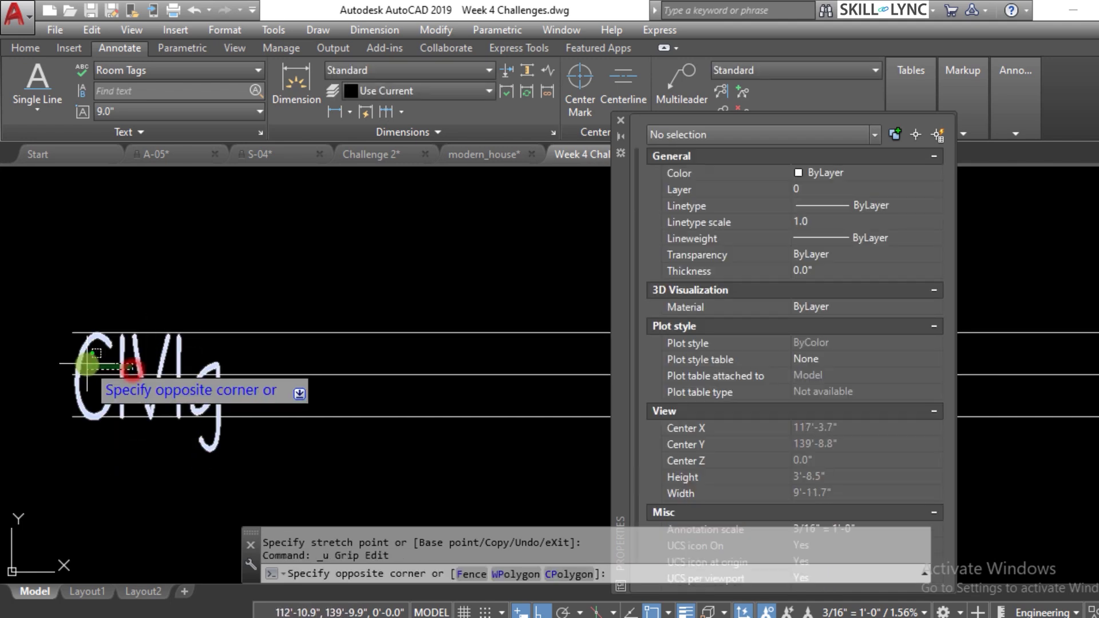
click(87, 363)
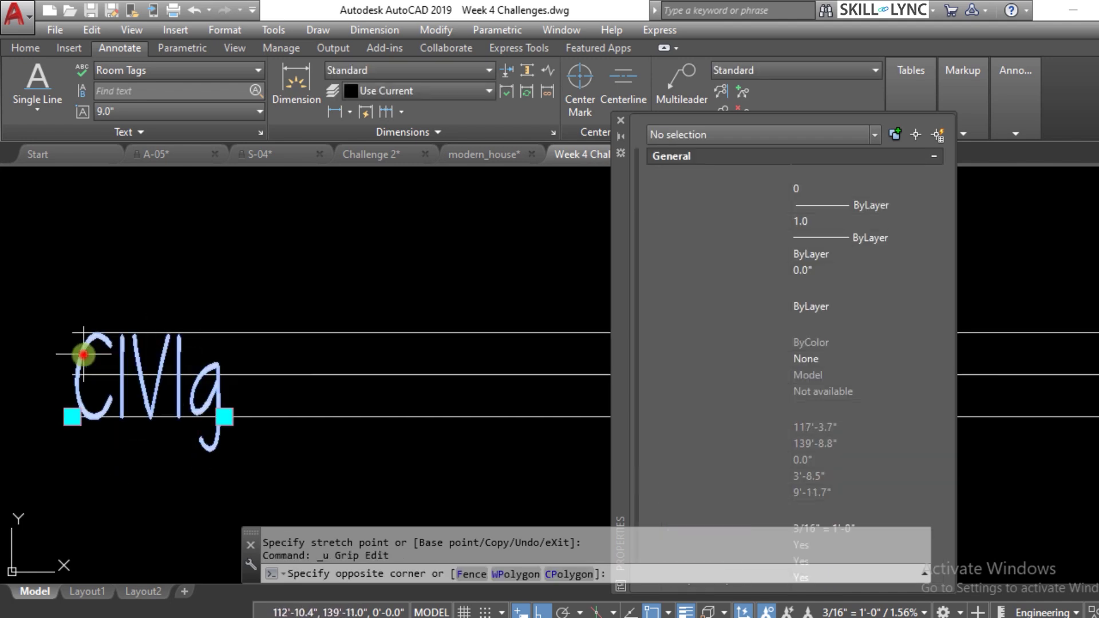
click(225, 414)
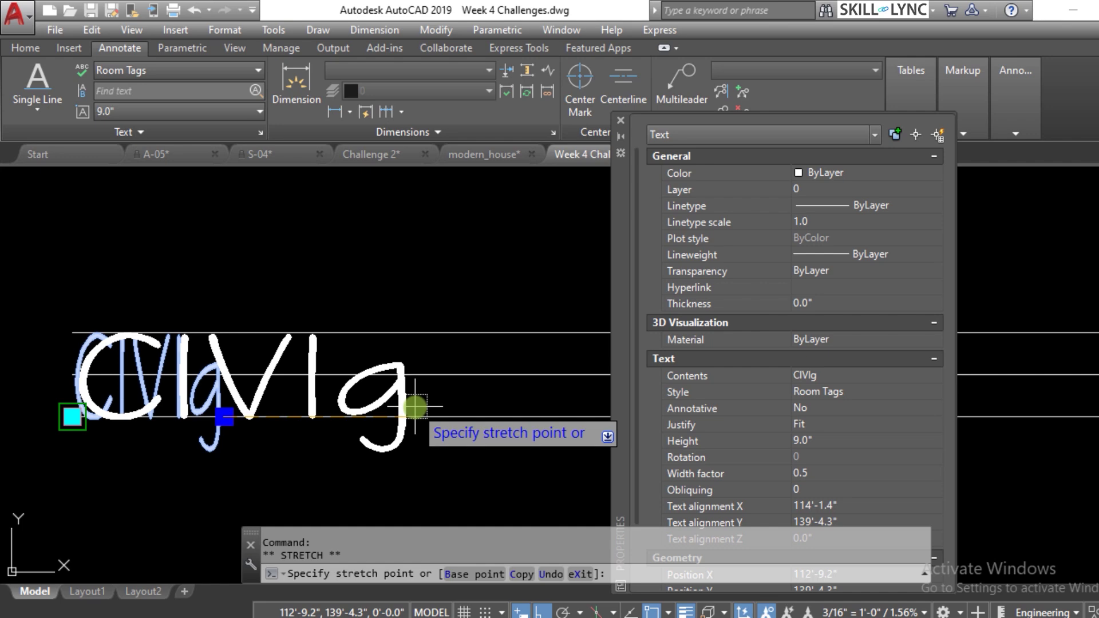
text(nea)
key(Return)
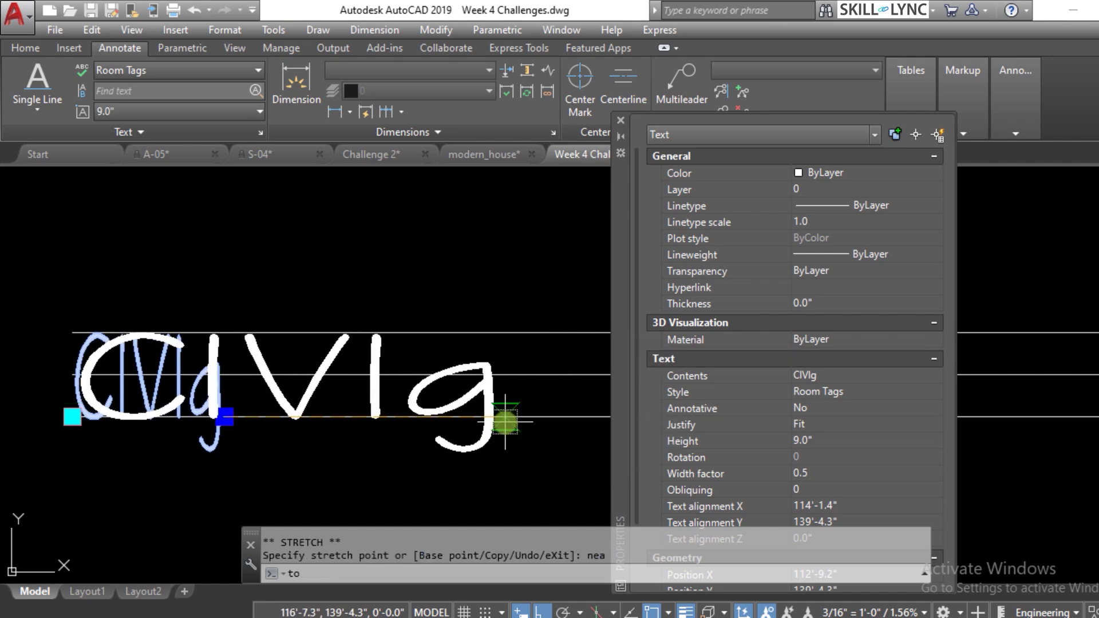
click(504, 419)
key(Escape)
key(Escape)
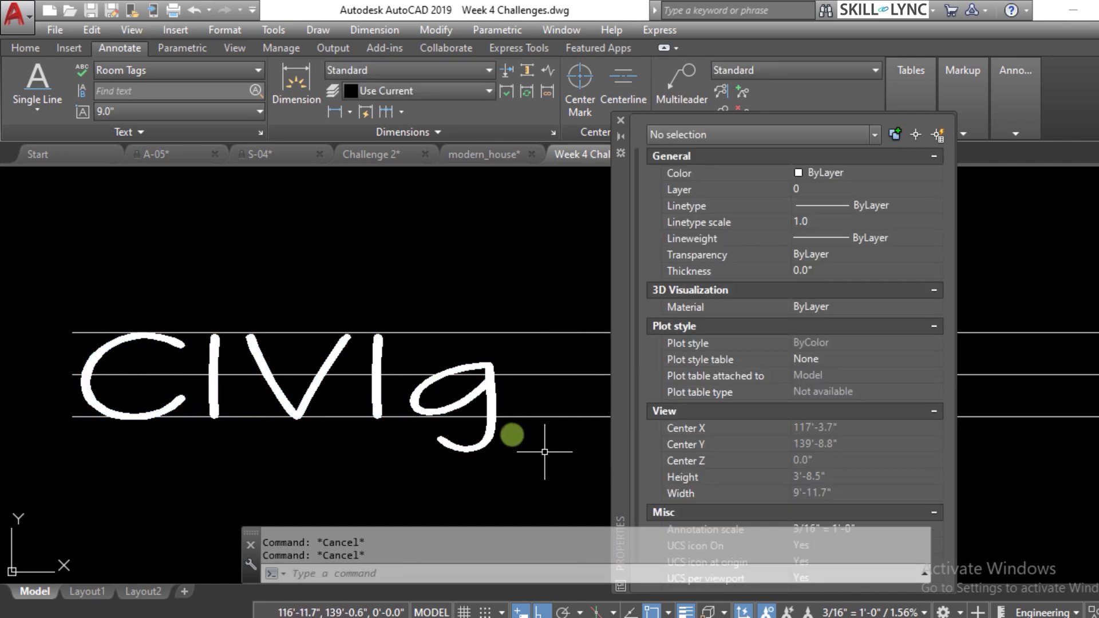
Select the stretched CIVIg text and change its contents to "skill lync autocad course".
click(493, 357)
click(454, 396)
click(334, 375)
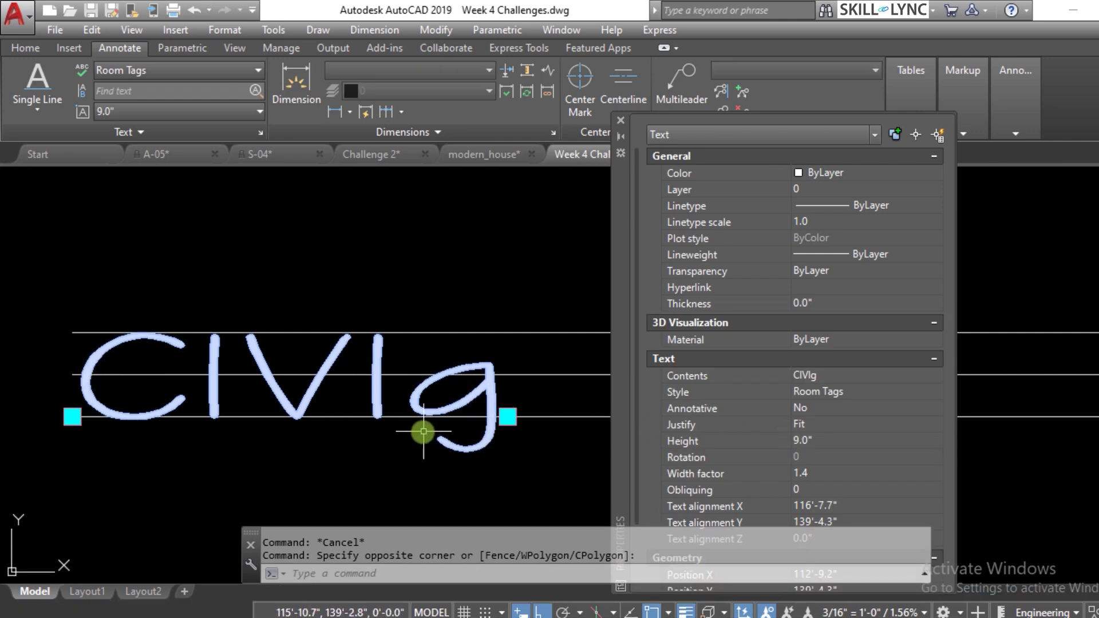
click(840, 380)
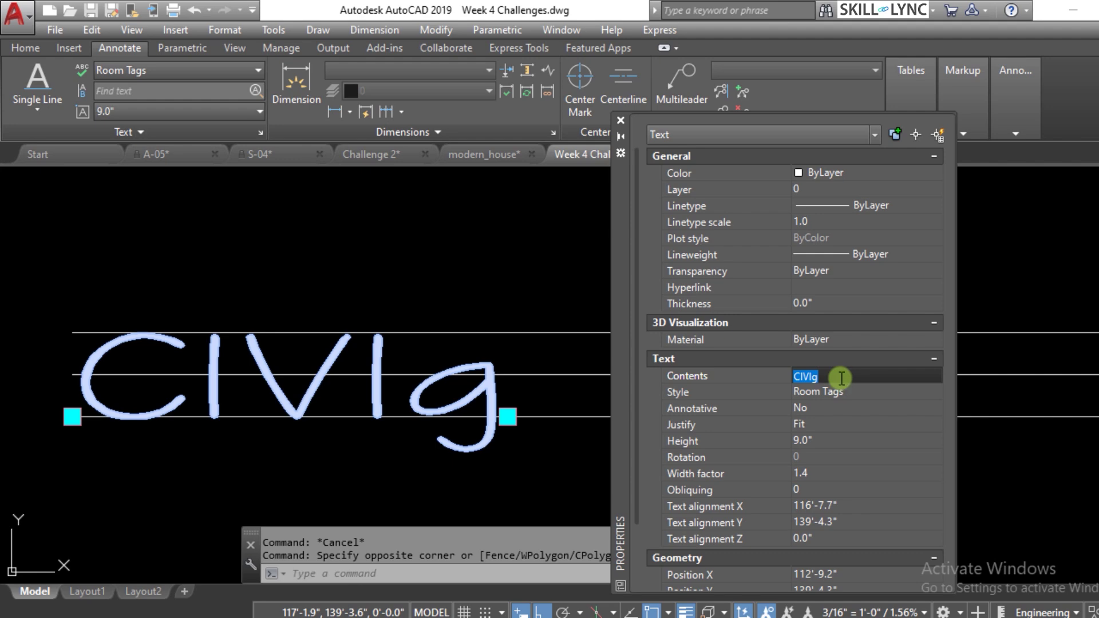
text(skill lync au)
text(toc)
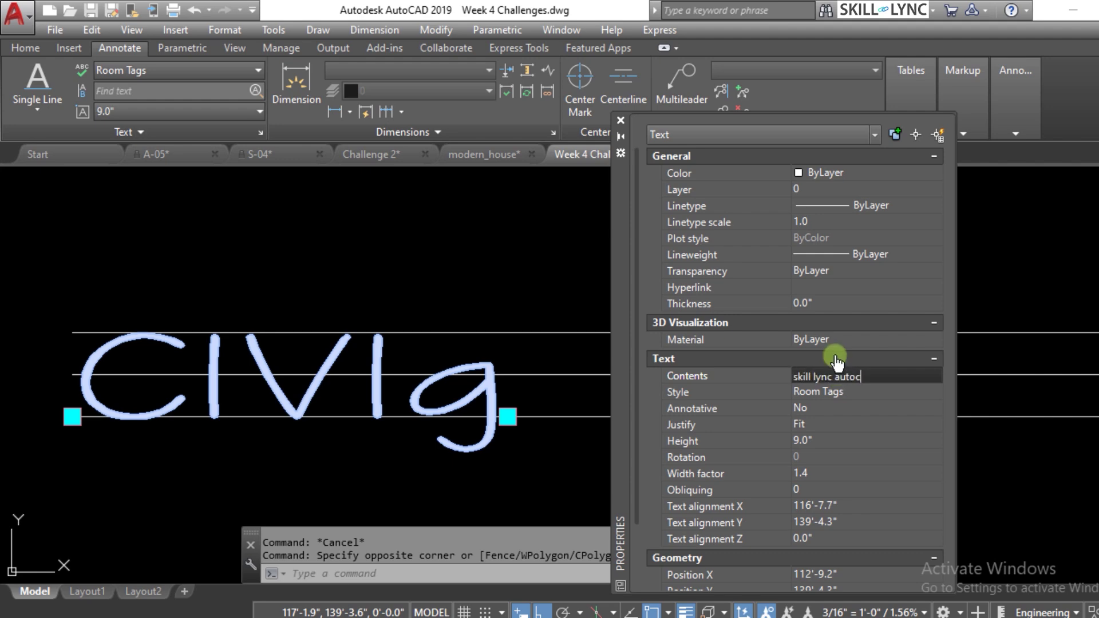
text(ad course)
key(Return)
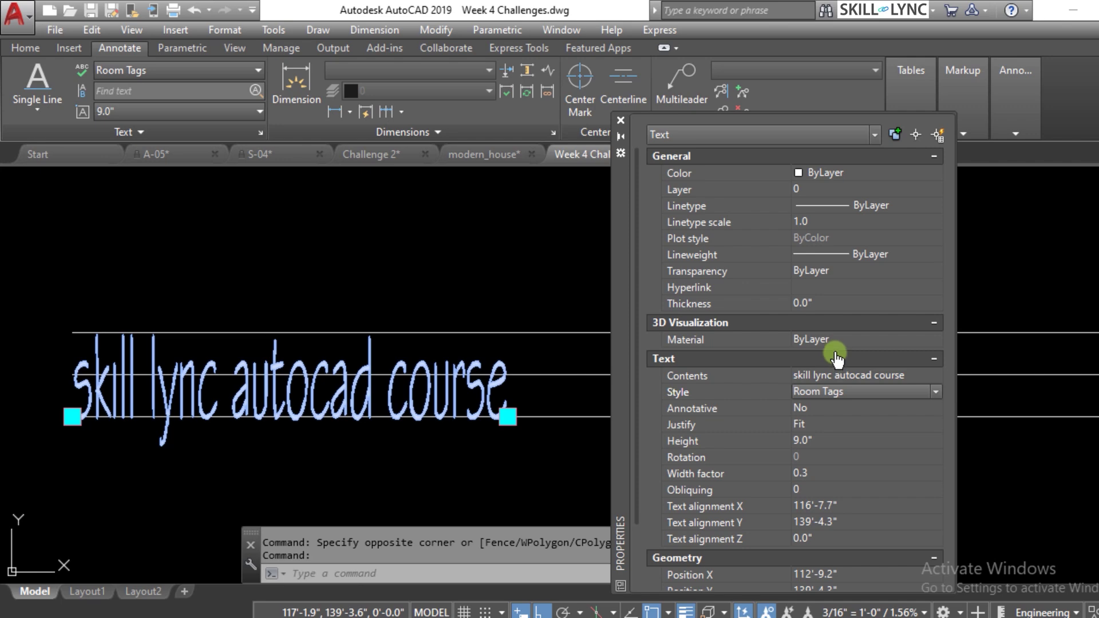
Change the justification of the "skill lync autocad course" text to Aligned.
click(937, 427)
click(937, 425)
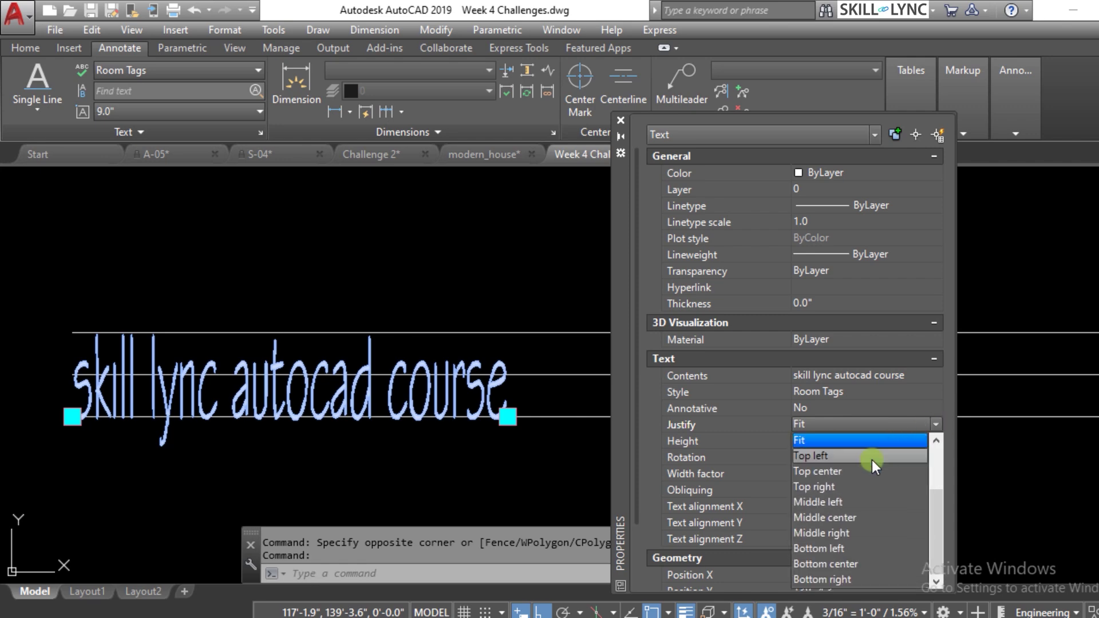
scroll(854, 453, up, 1)
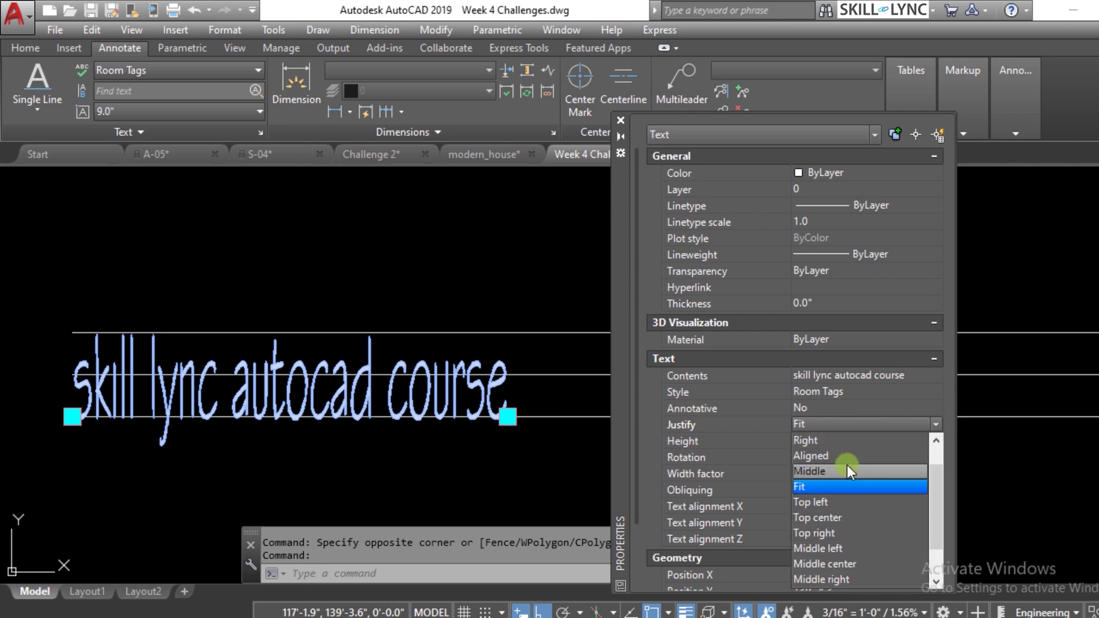
click(853, 452)
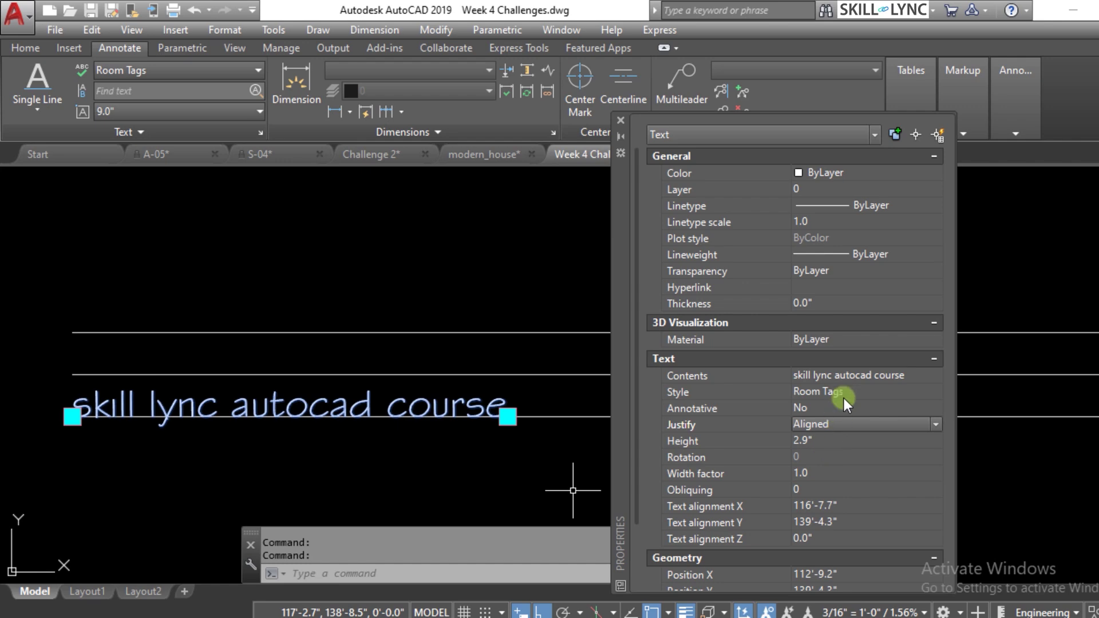
Extend the aligned text's contents to read "skill lync autocad course is going on".
click(904, 375)
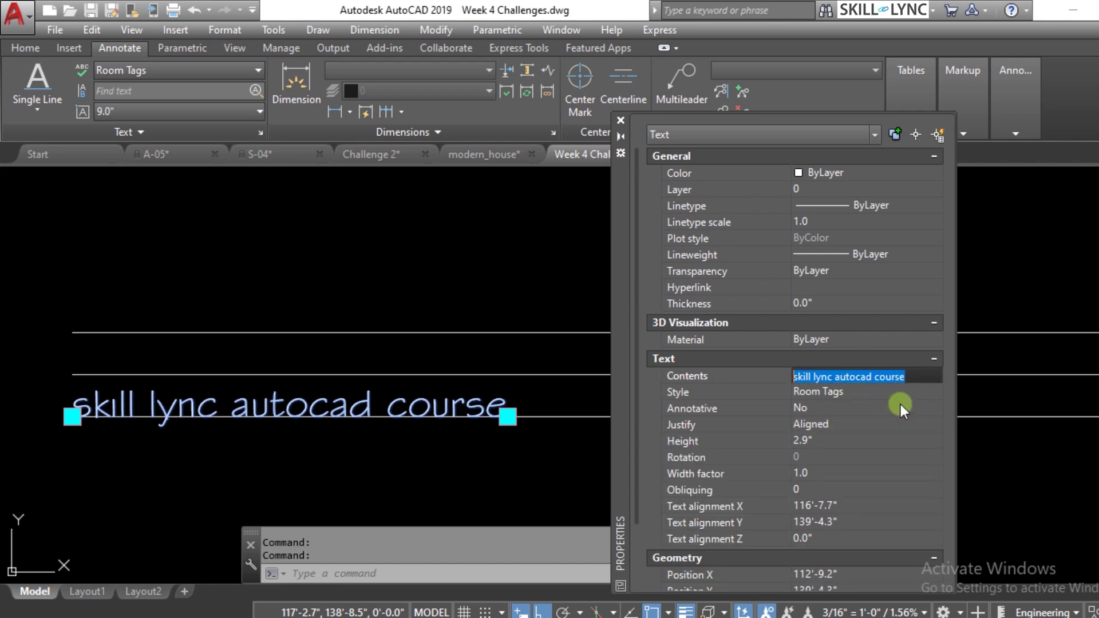
click(918, 379)
text(is)
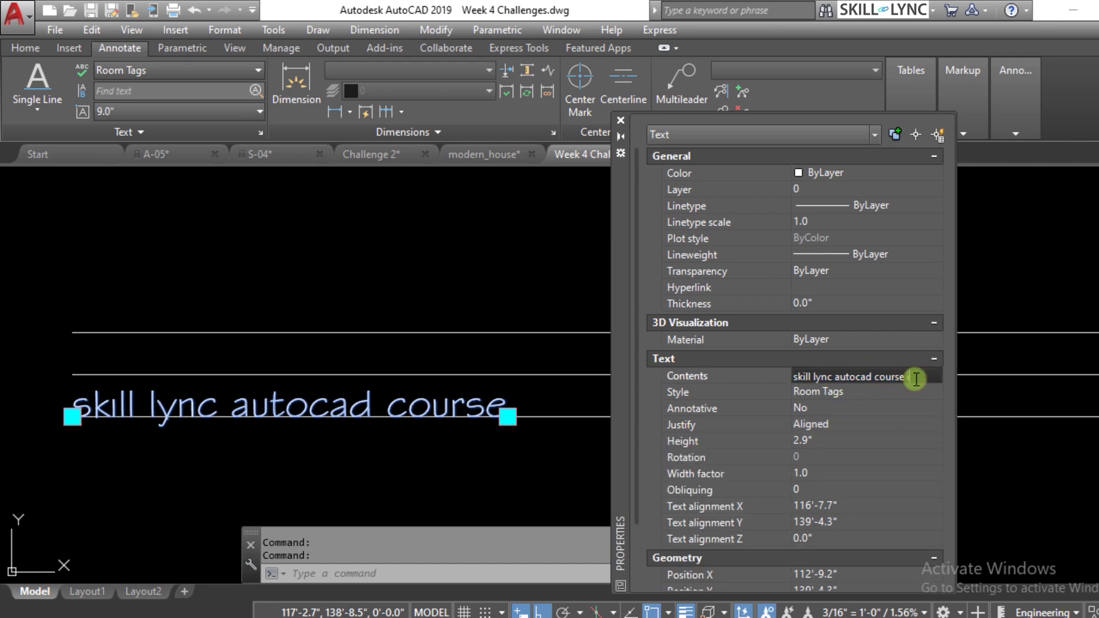
text( awes)
key(BackSpace)
key(BackSpace)
key(BackSpace)
key(BackSpace)
text(going o)
key(Return)
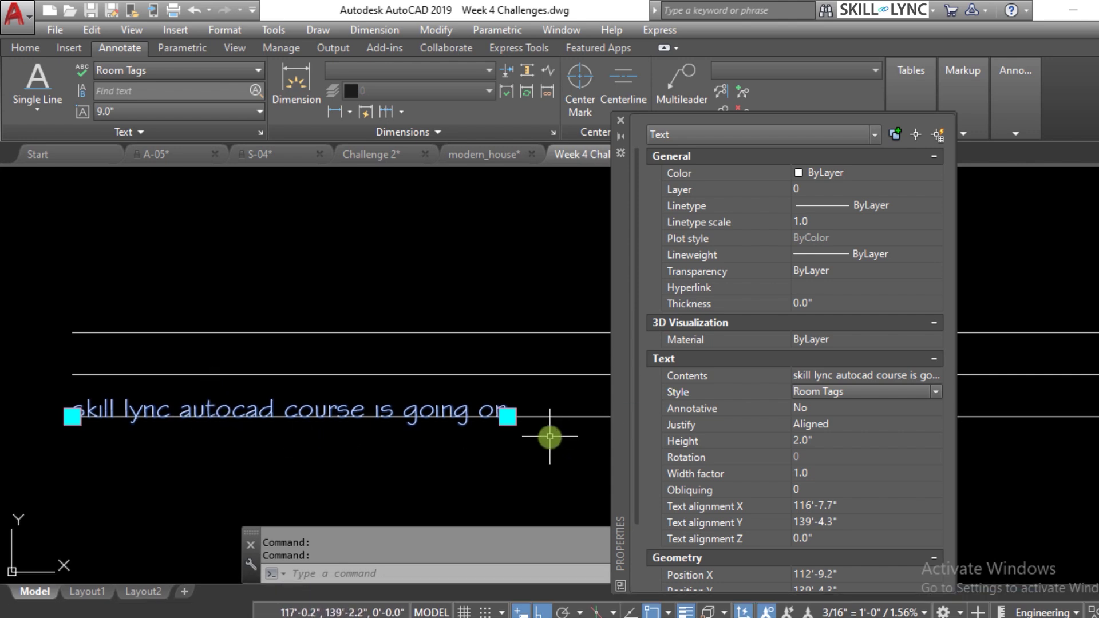
Replace the aligned text's entire contents with "auocad".
click(906, 375)
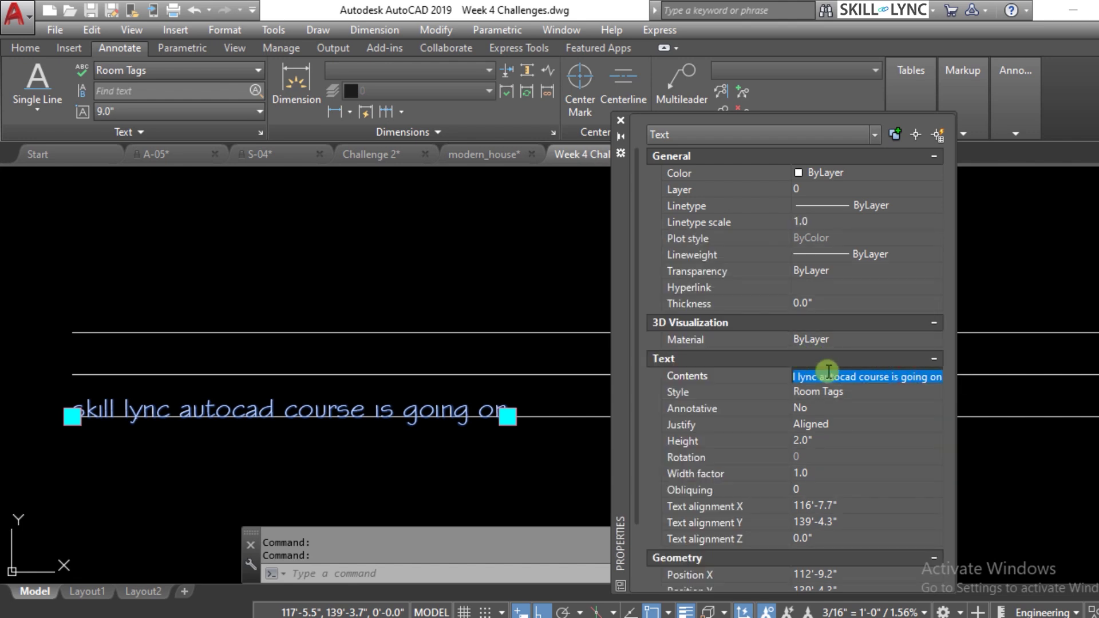
text(auocad)
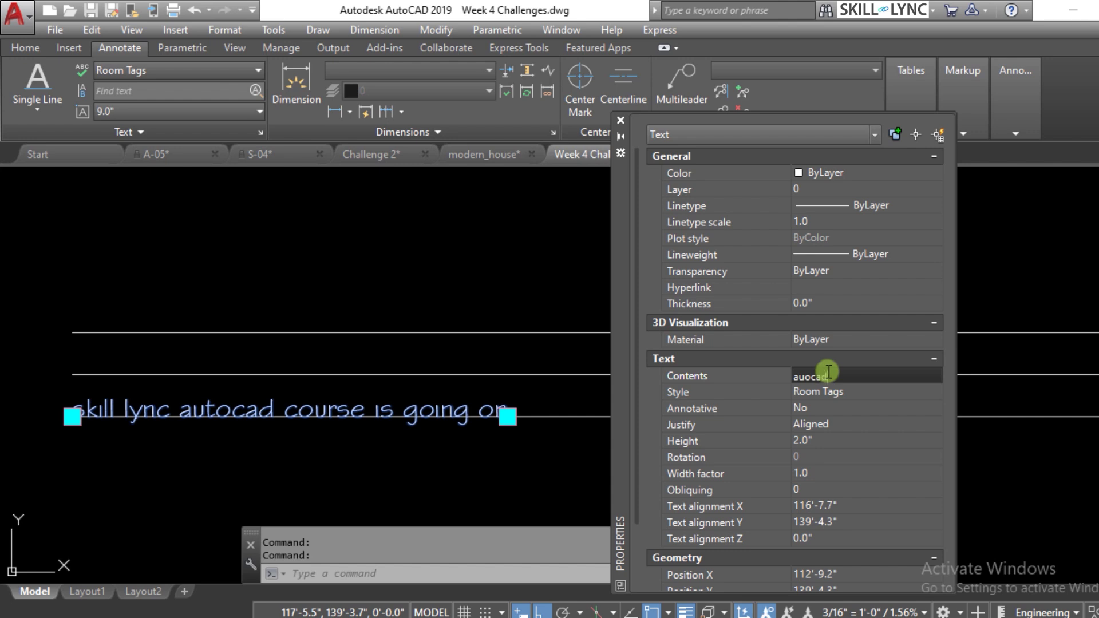
key(Tab)
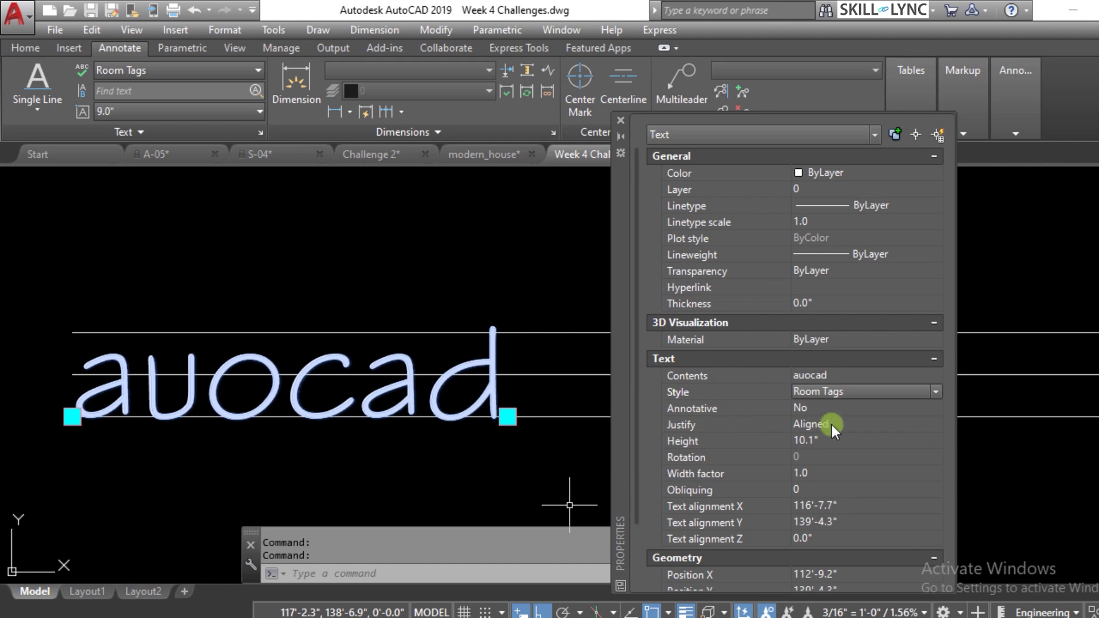
Close the properties of the auocad text and leave the text deselected.
click(622, 121)
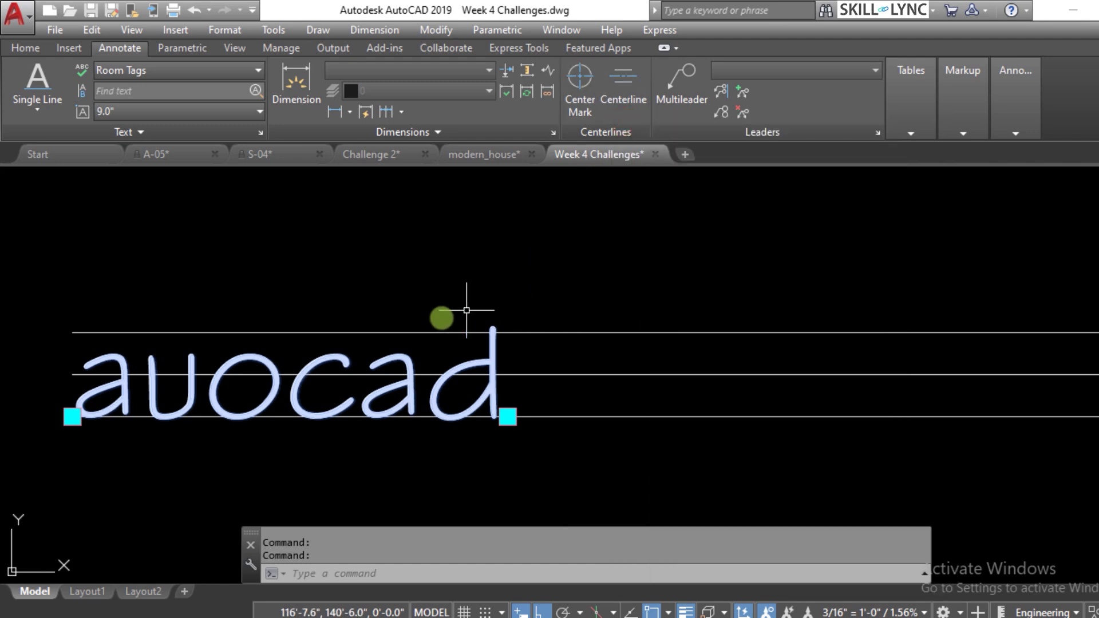
key(Escape)
key(Escape)
click(400, 363)
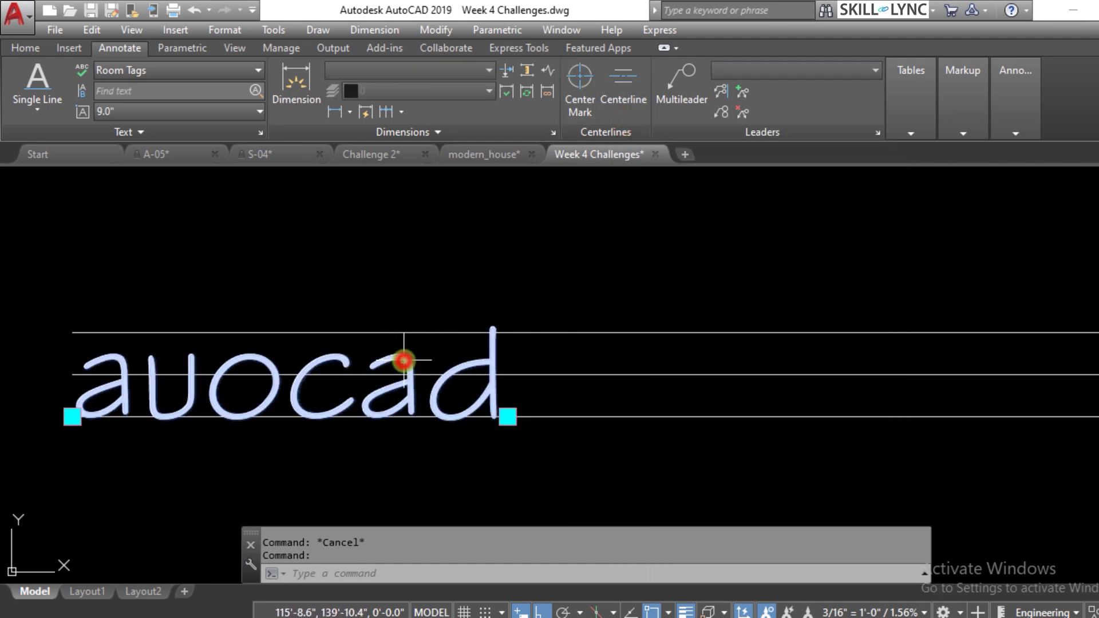
key(Escape)
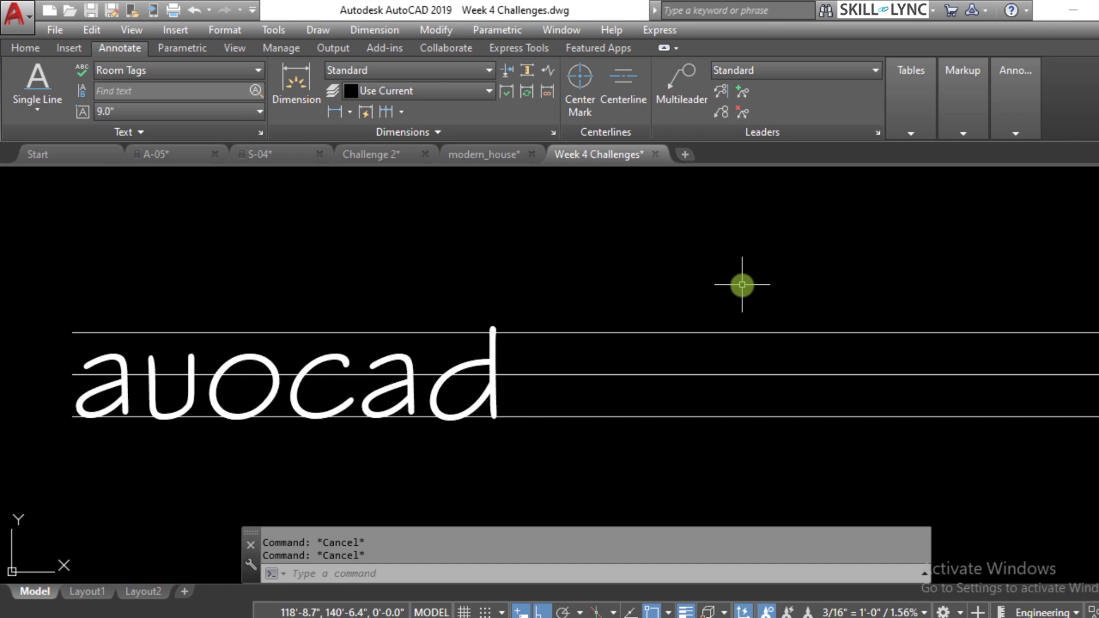
Create a new text style named "Skill Lync-1".
text(ST)
key(Return)
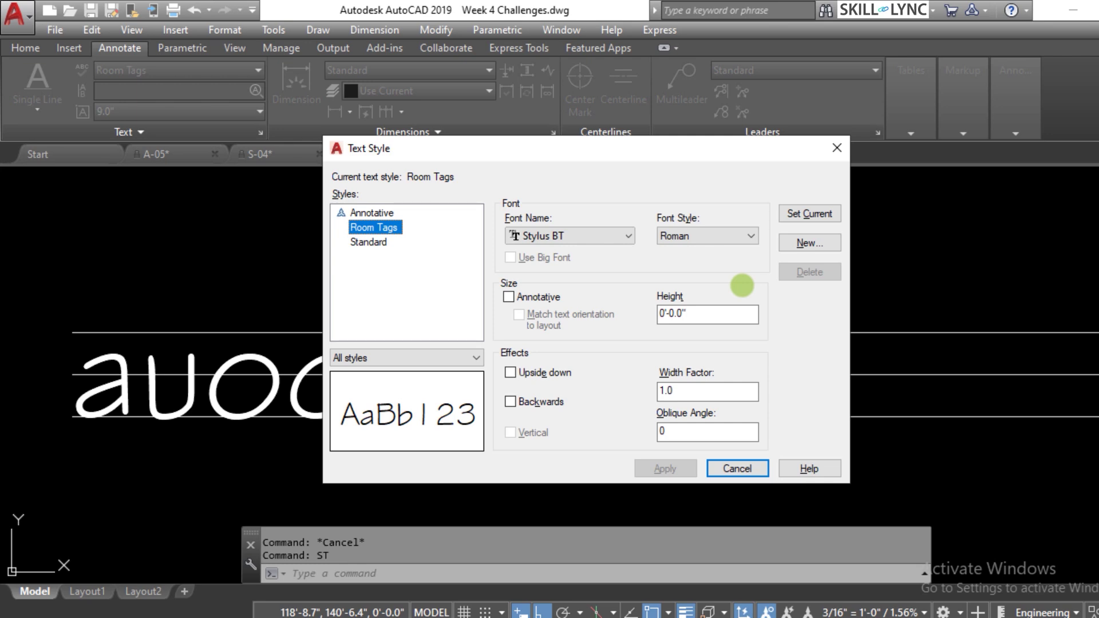
click(820, 246)
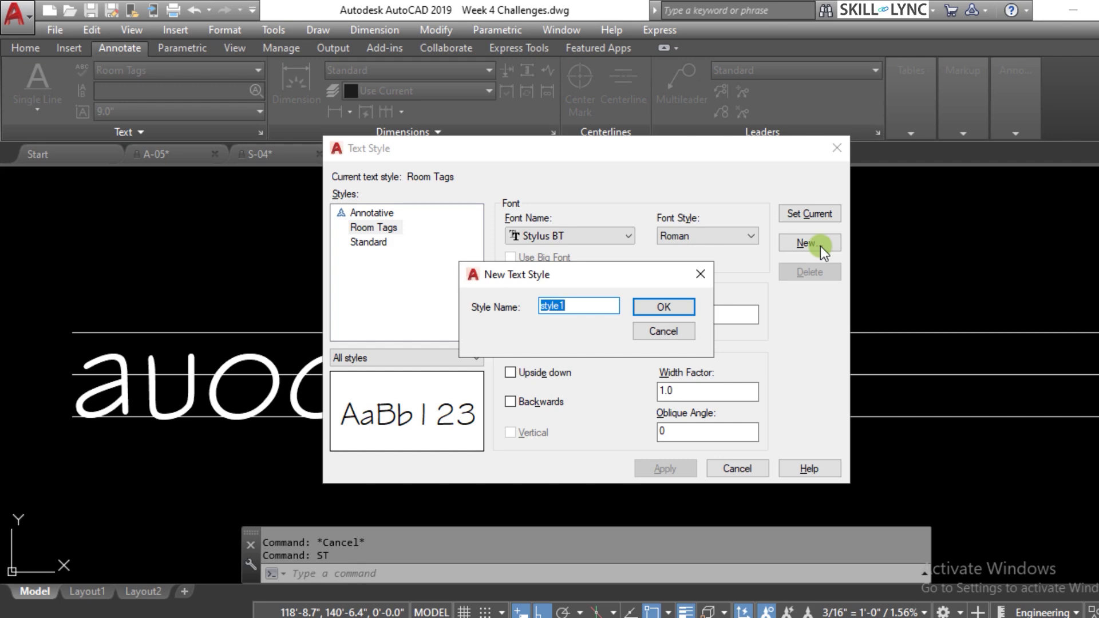
text(Skill Lync-1)
key(Return)
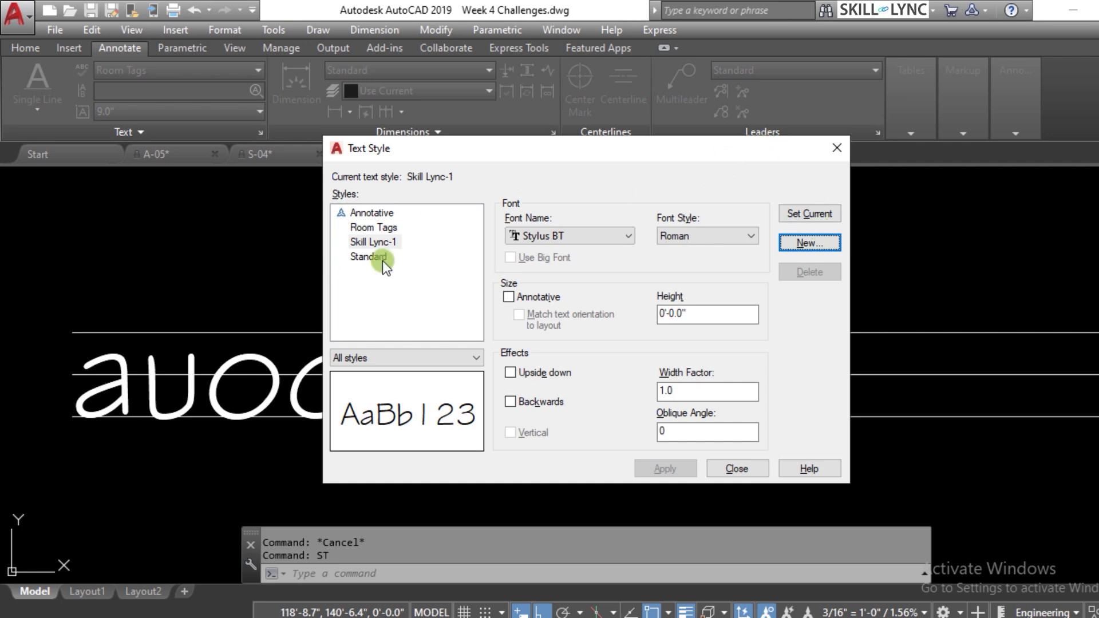
Set the font of the Skill Lync-1 text style to Arial.
click(370, 243)
click(541, 237)
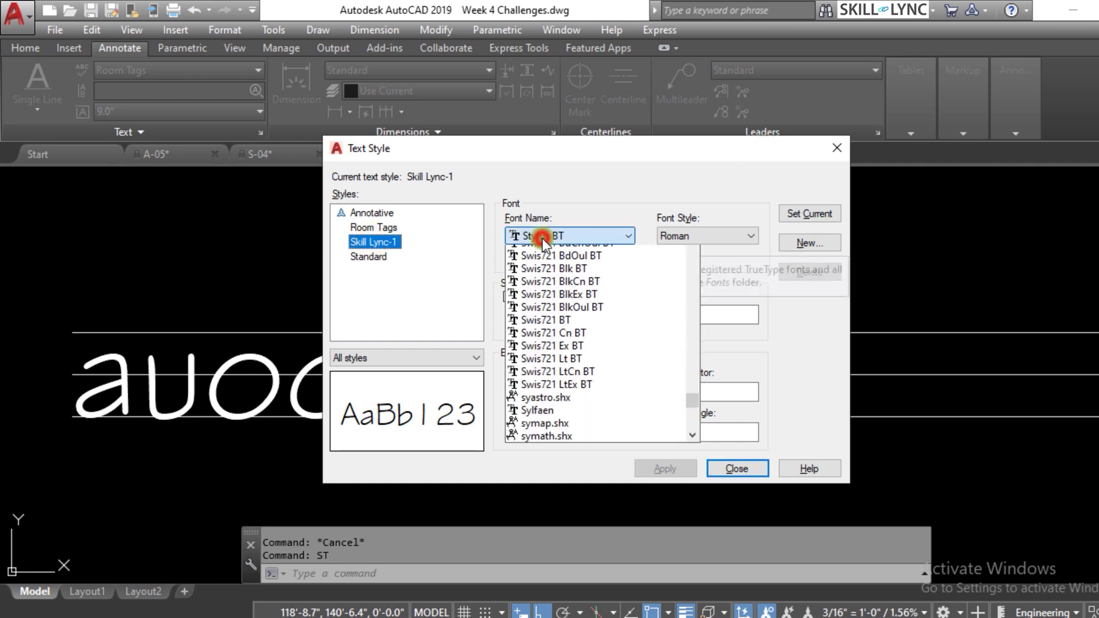
scroll(558, 288, up, 5)
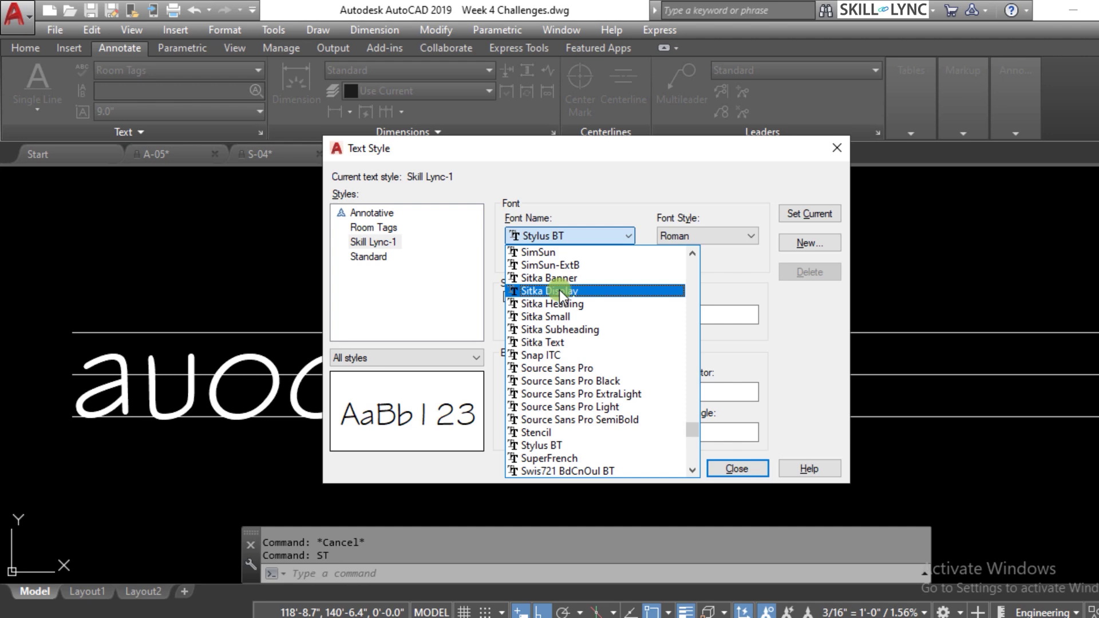
scroll(538, 355, up, 15)
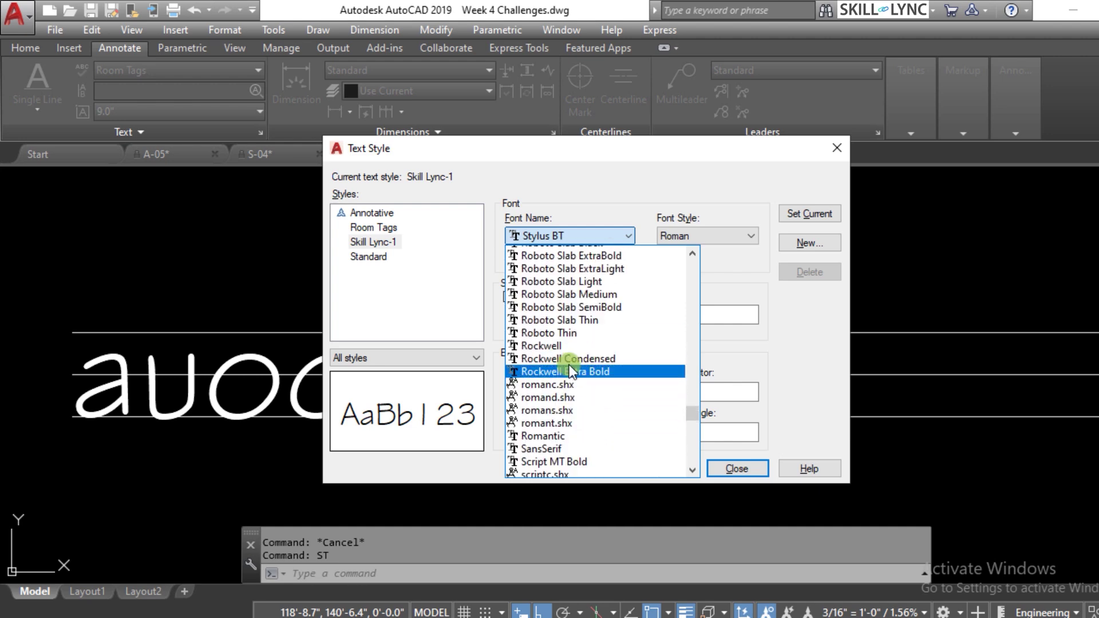
scroll(582, 343, up, 12)
click(585, 235)
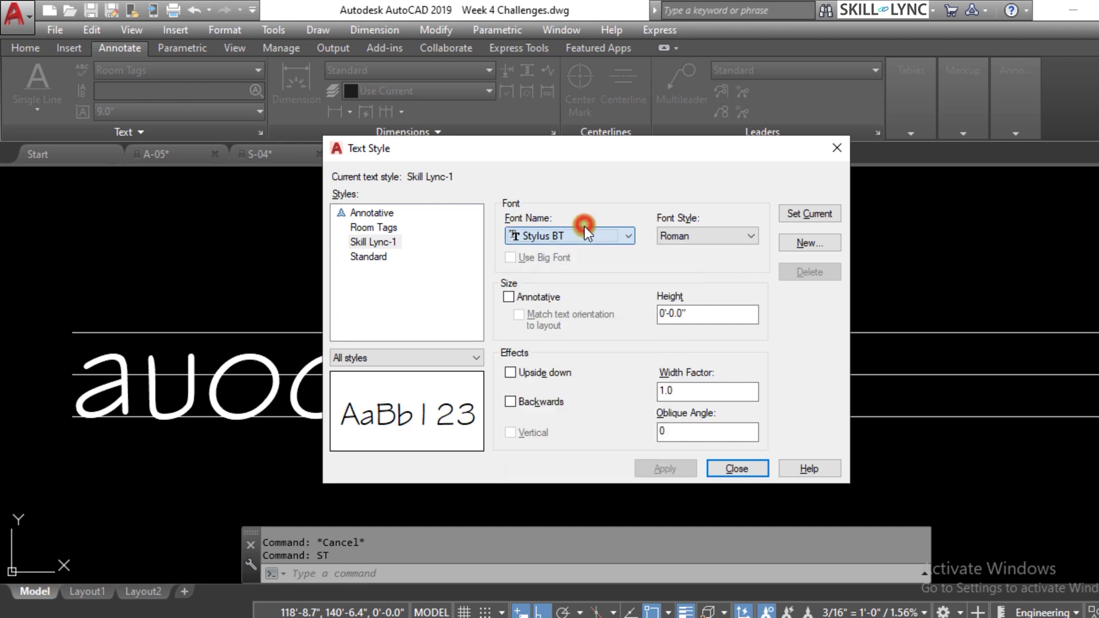
click(584, 237)
scroll(633, 392, up, 7)
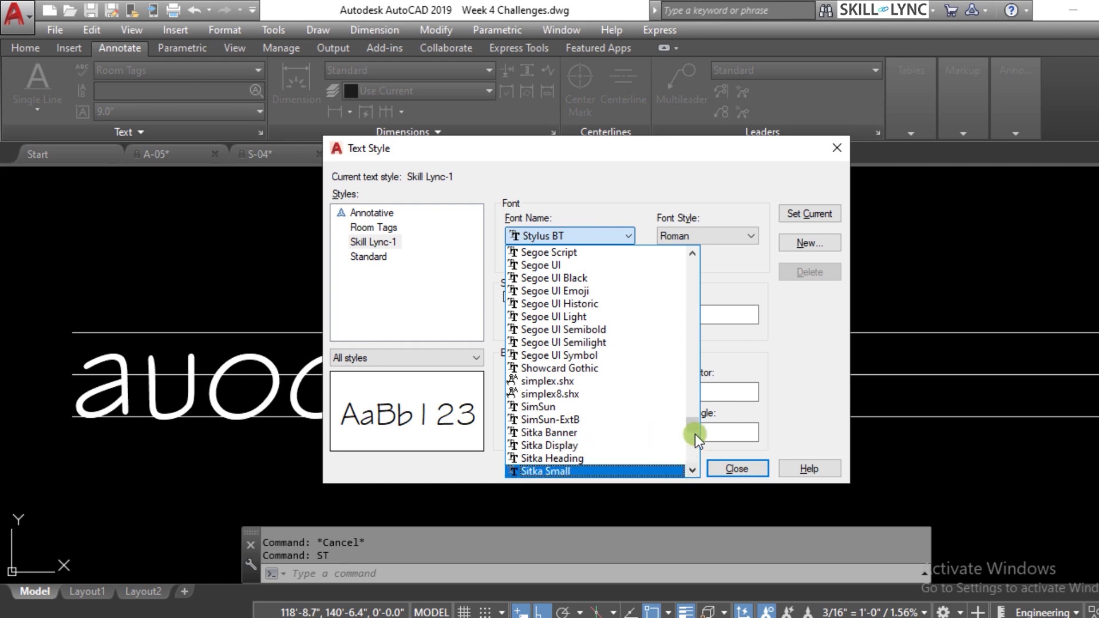
drag(695, 429, 702, 253)
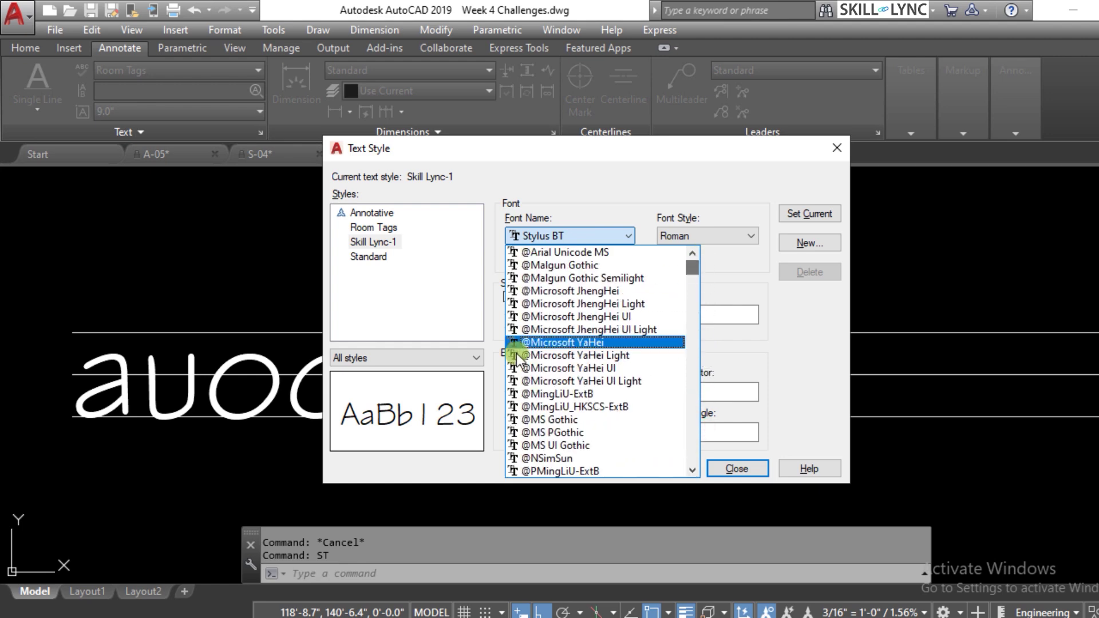
scroll(635, 373, down, 5)
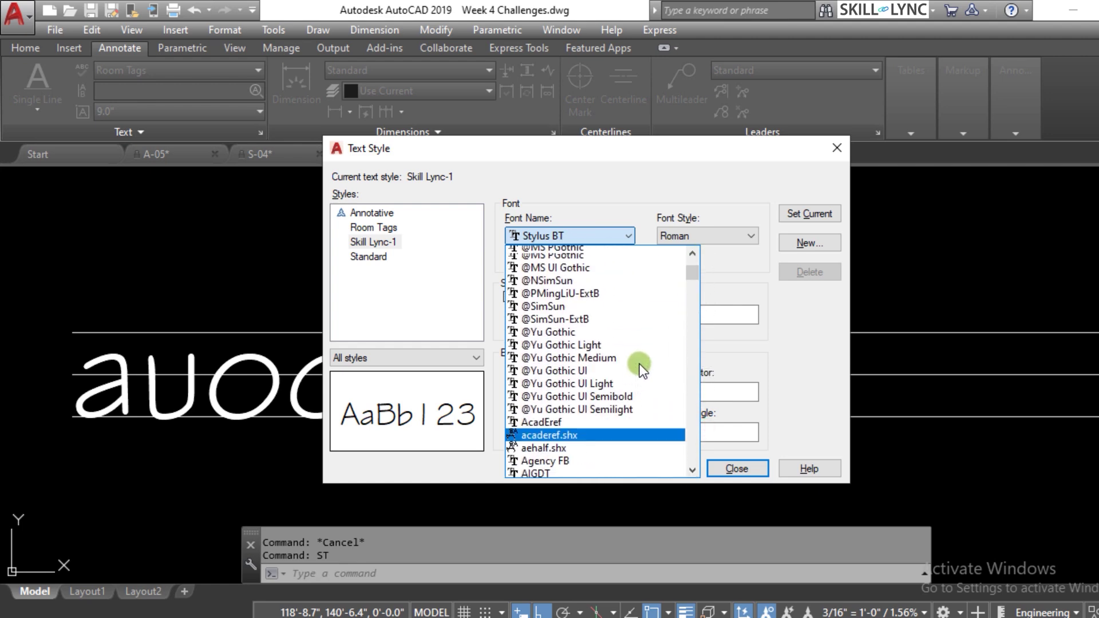
scroll(640, 366, up, 3)
scroll(639, 361, up, 3)
scroll(636, 356, down, 9)
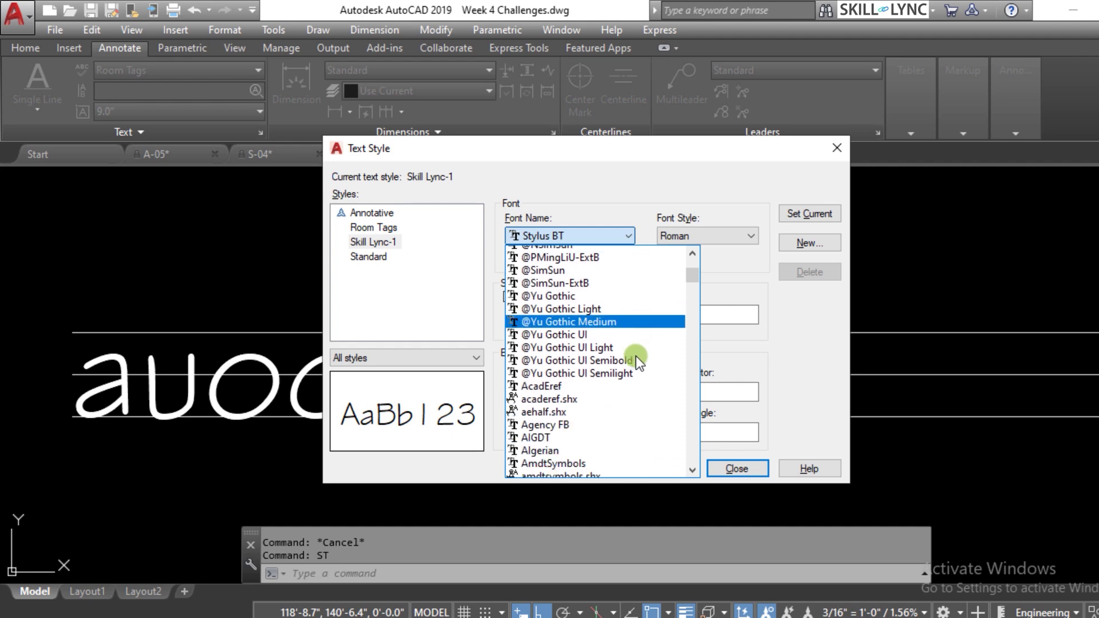
click(546, 433)
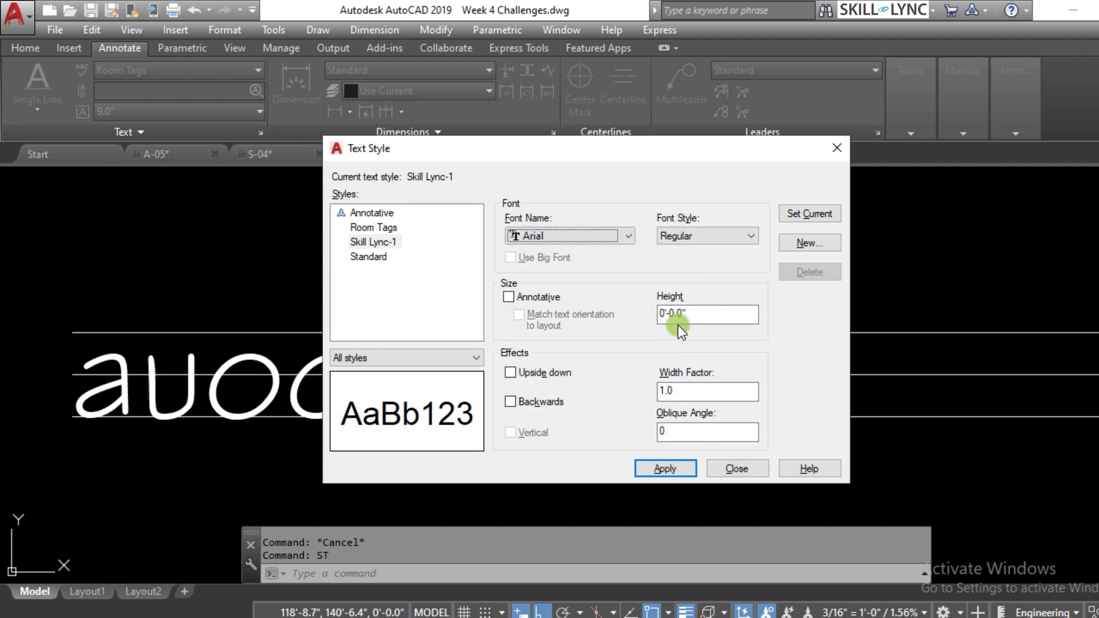
Set the font style of the Skill Lync-1 text style to Bold.
click(695, 238)
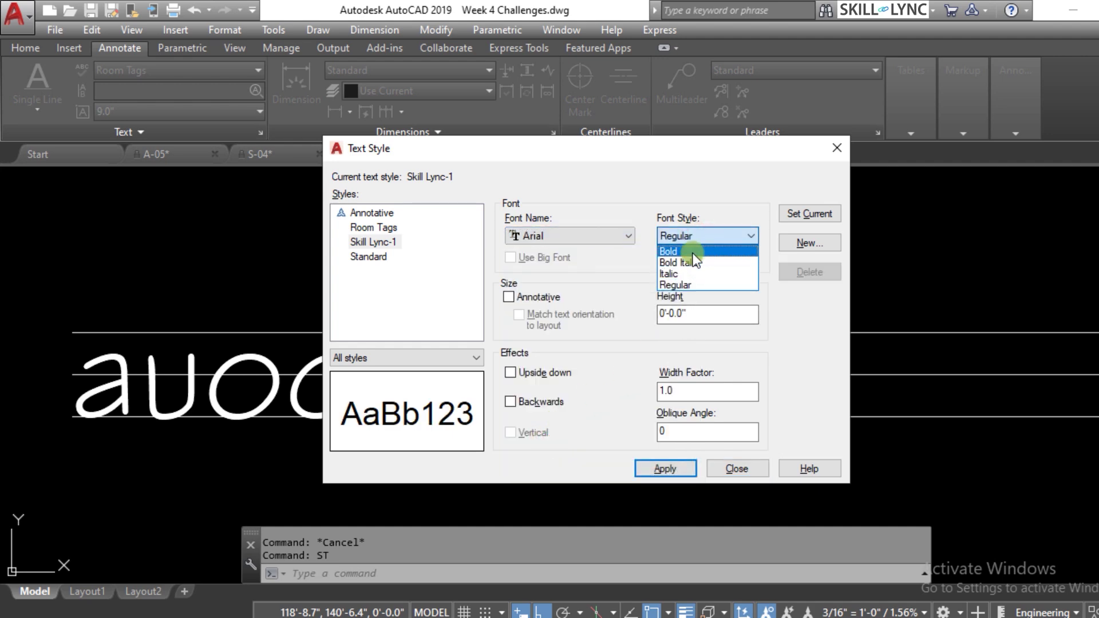
click(692, 252)
click(365, 241)
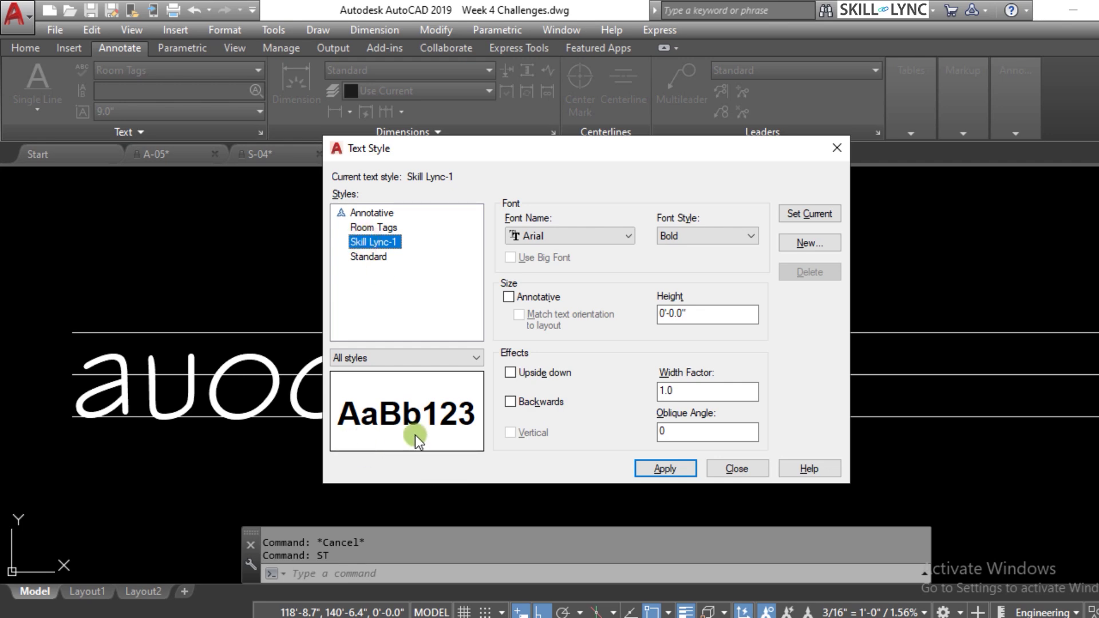
Set the text height of the Skill Lync-1 style to 9 inches.
double_click(702, 313)
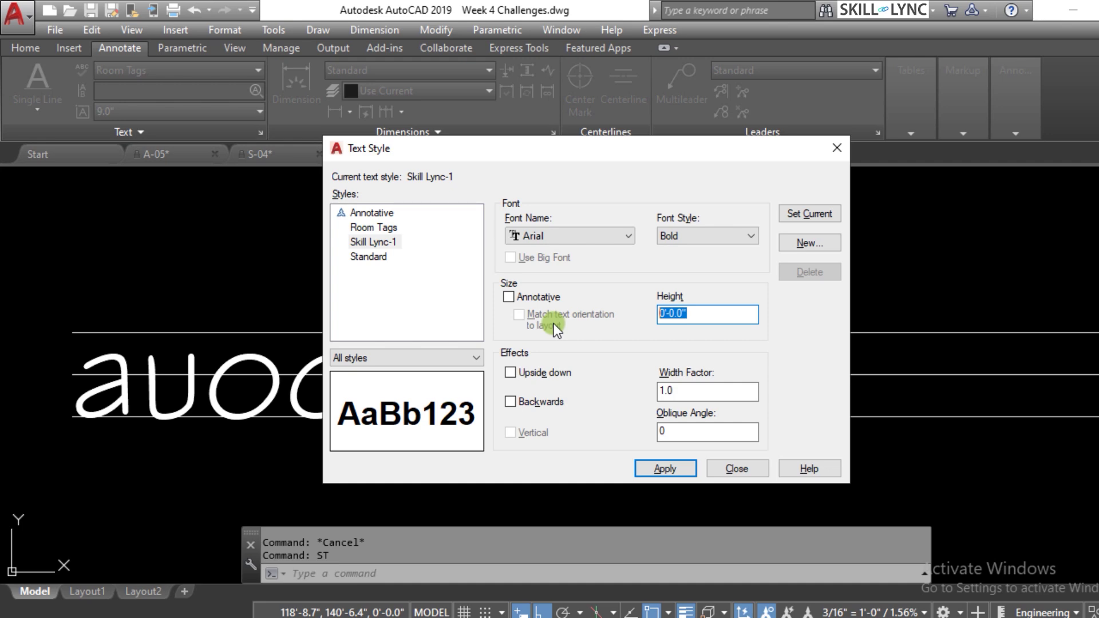
text(3)
key(BackSpace)
text(9")
drag(681, 316, 630, 318)
Try the Annotative option on the Skill Lync-1 style and turn it off again.
click(509, 297)
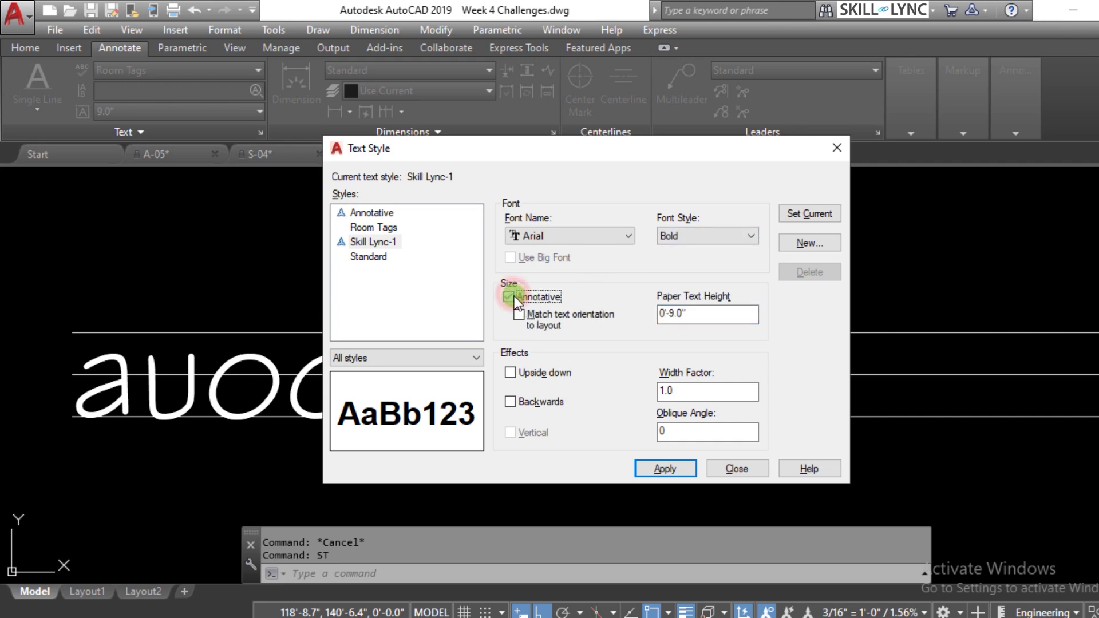
click(514, 297)
click(514, 296)
drag(712, 319, 634, 311)
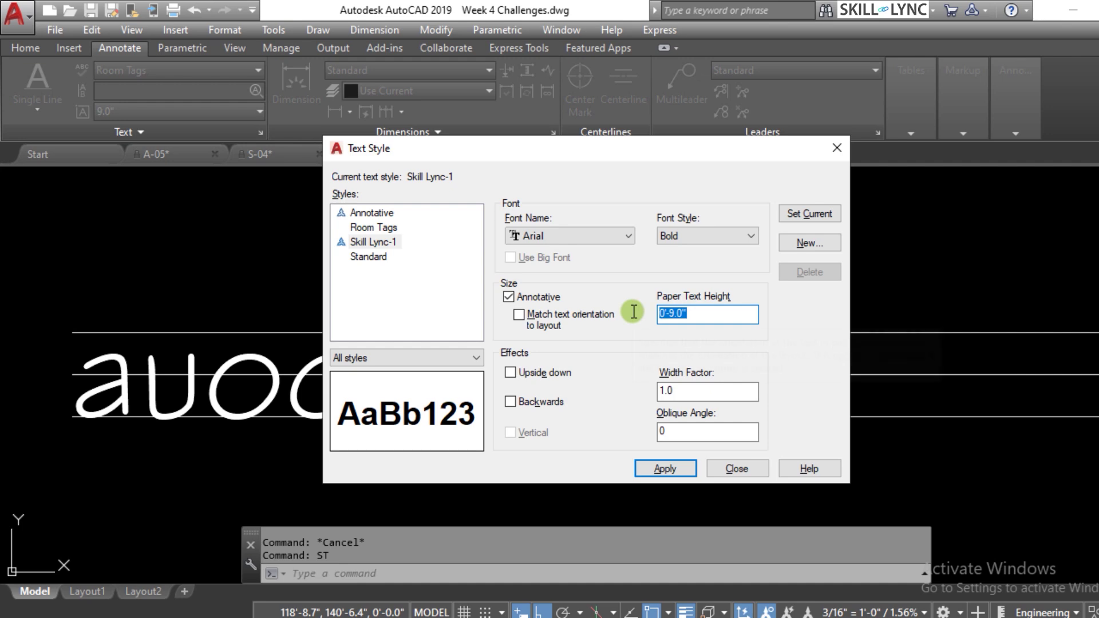
click(510, 296)
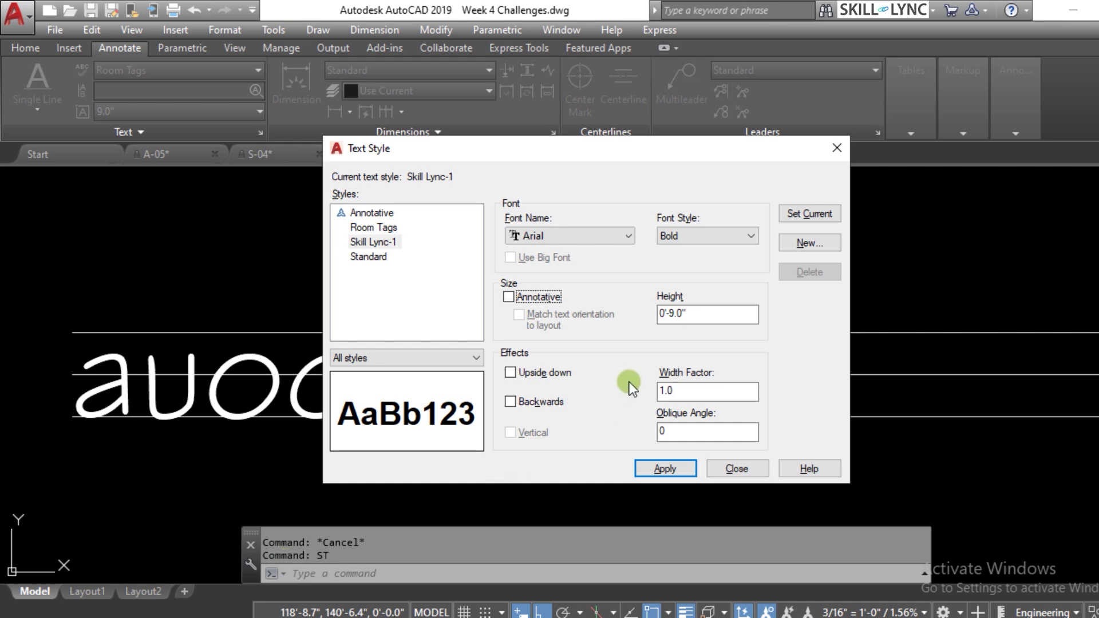
Try width factors of 2 and 5 on the Skill Lync-1 style.
drag(689, 389, 633, 380)
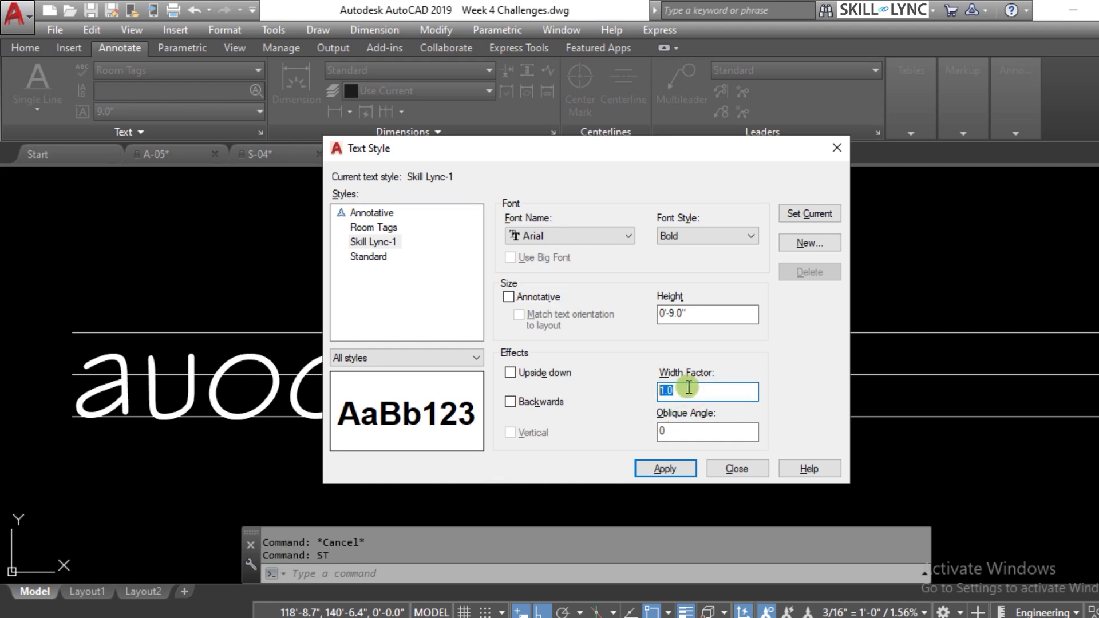
text(2)
click(693, 432)
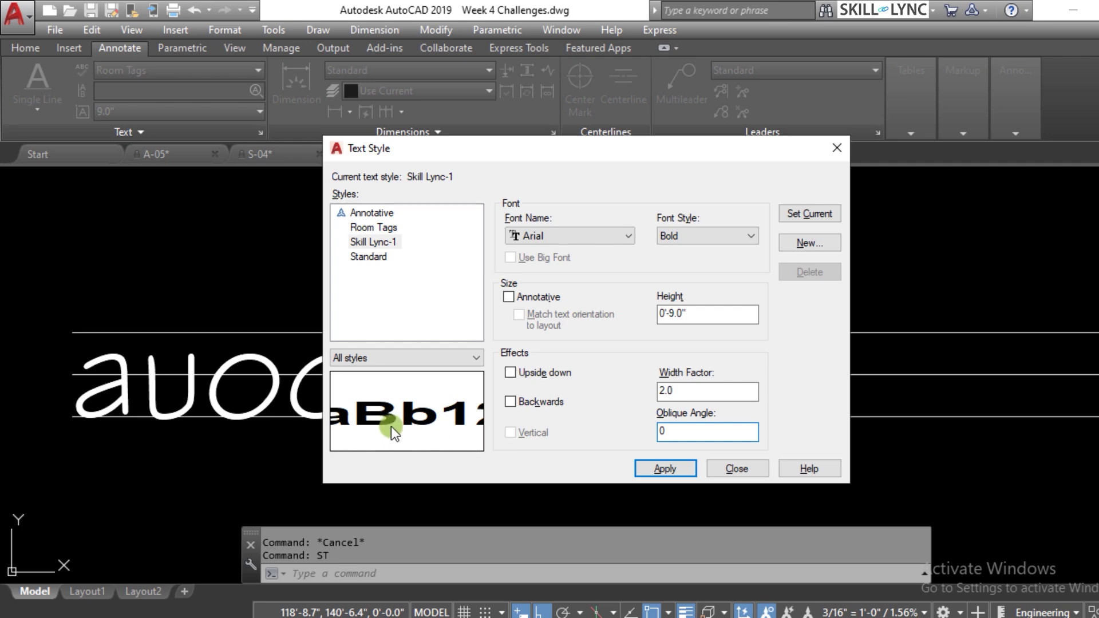
click(685, 314)
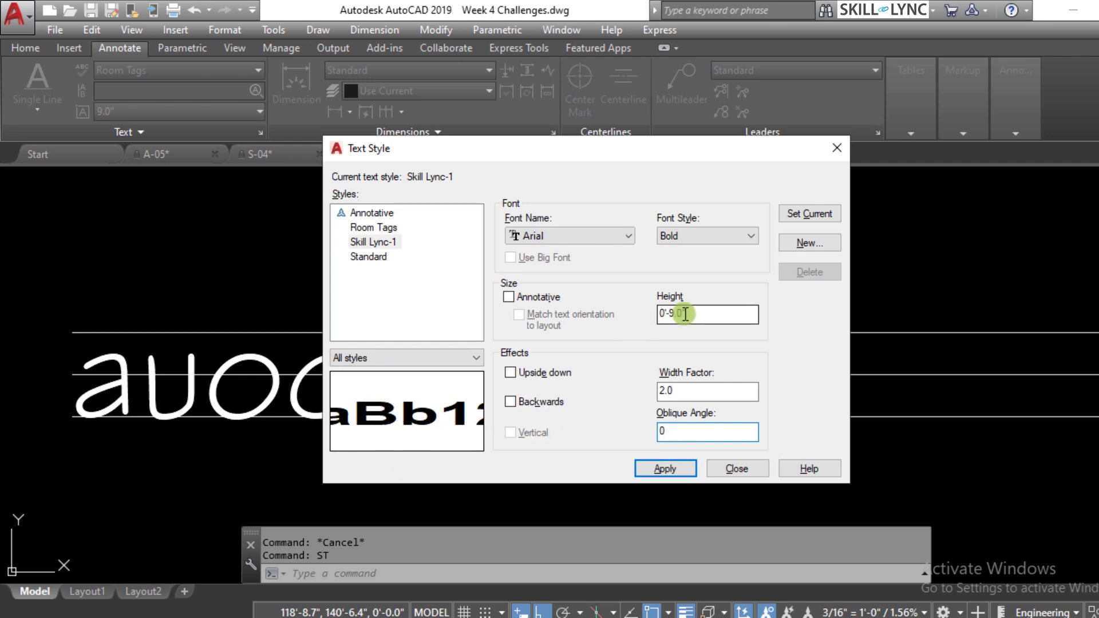
double_click(712, 392)
text(5)
key(Return)
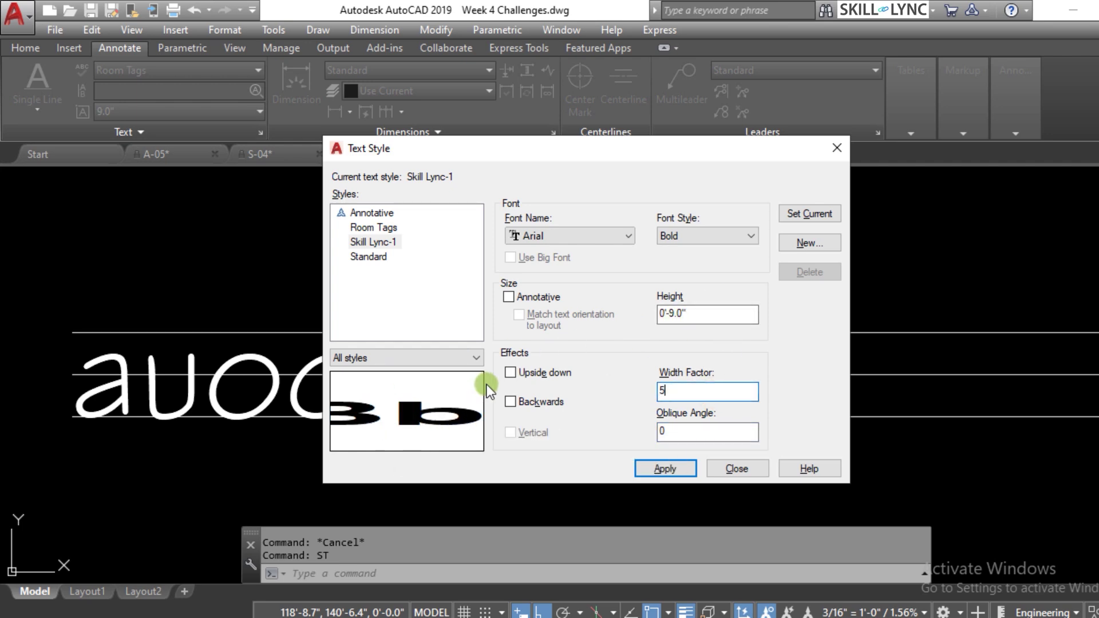
Try a width factor of 0.5 on the Skill Lync-1 style, and reset the factor to 1.
double_click(667, 392)
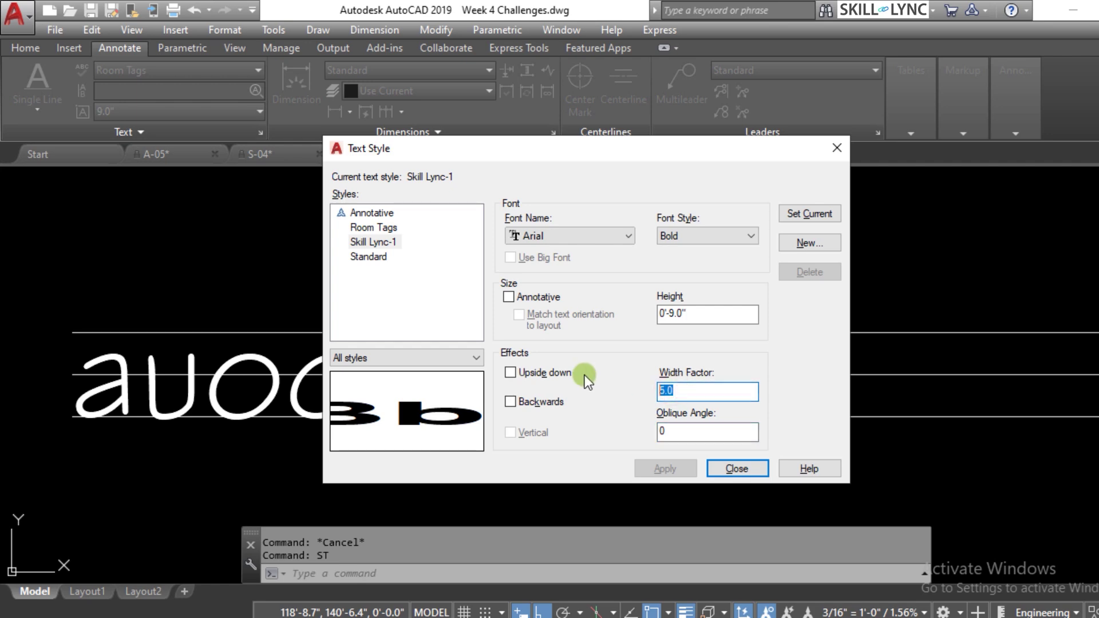
text(.5)
key(Return)
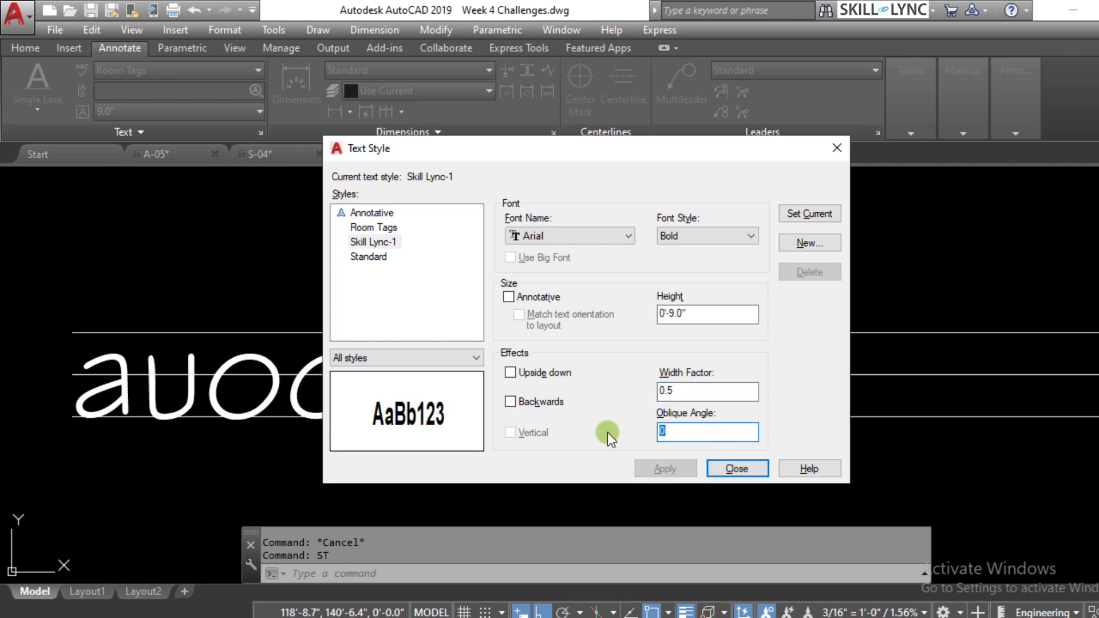
double_click(744, 392)
text(1)
key(Return)
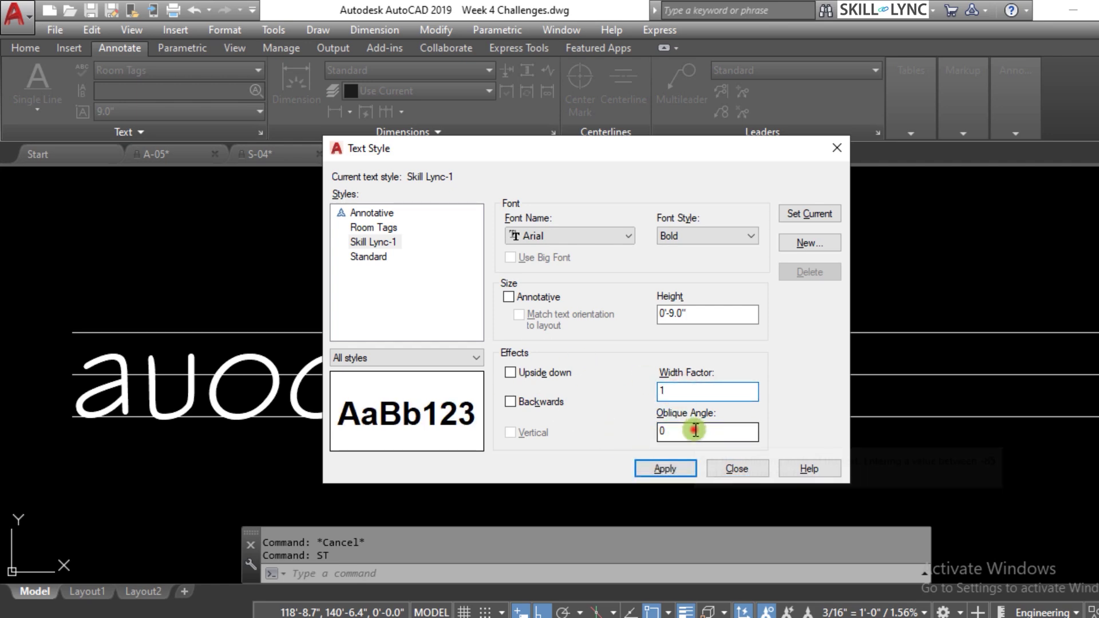
Try an oblique angle of 45 on the Skill Lync-1 style, and reset the angle to 0.
text(45)
key(Return)
click(694, 387)
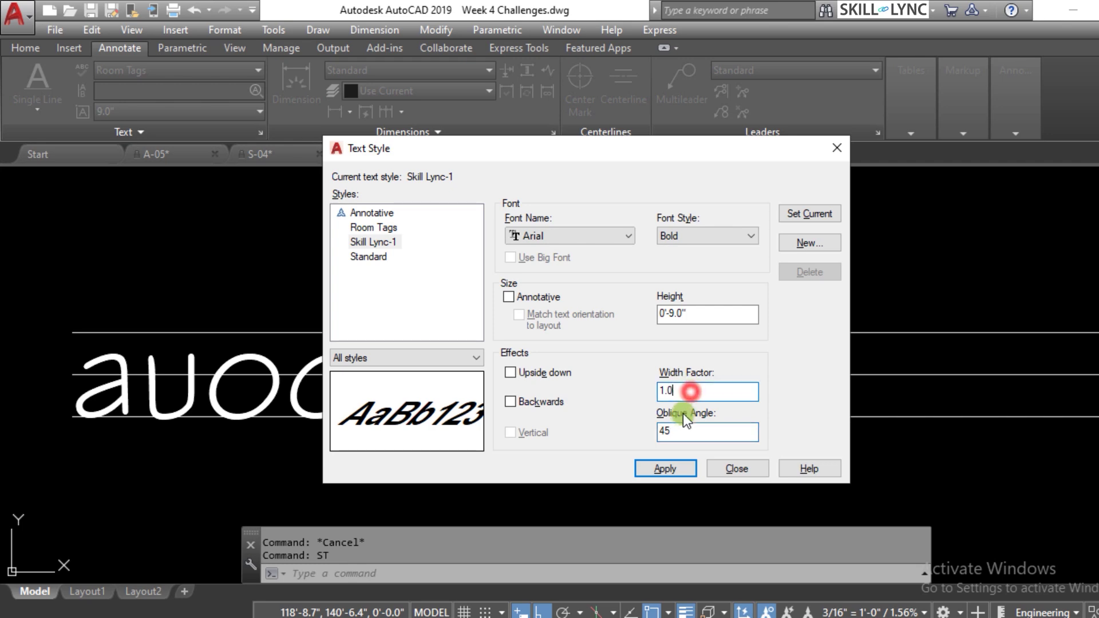
double_click(678, 431)
text(0)
key(Return)
click(736, 390)
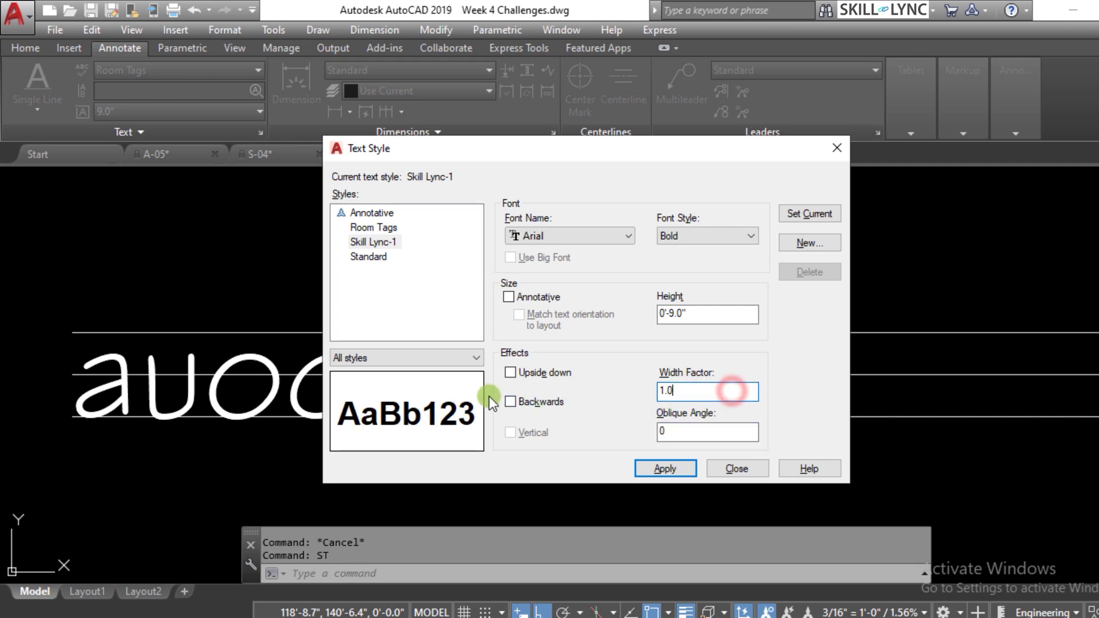
Preview the Upside down and Backwards effects on the Skill Lync-1 style, turning each off again.
click(513, 373)
click(517, 373)
click(513, 398)
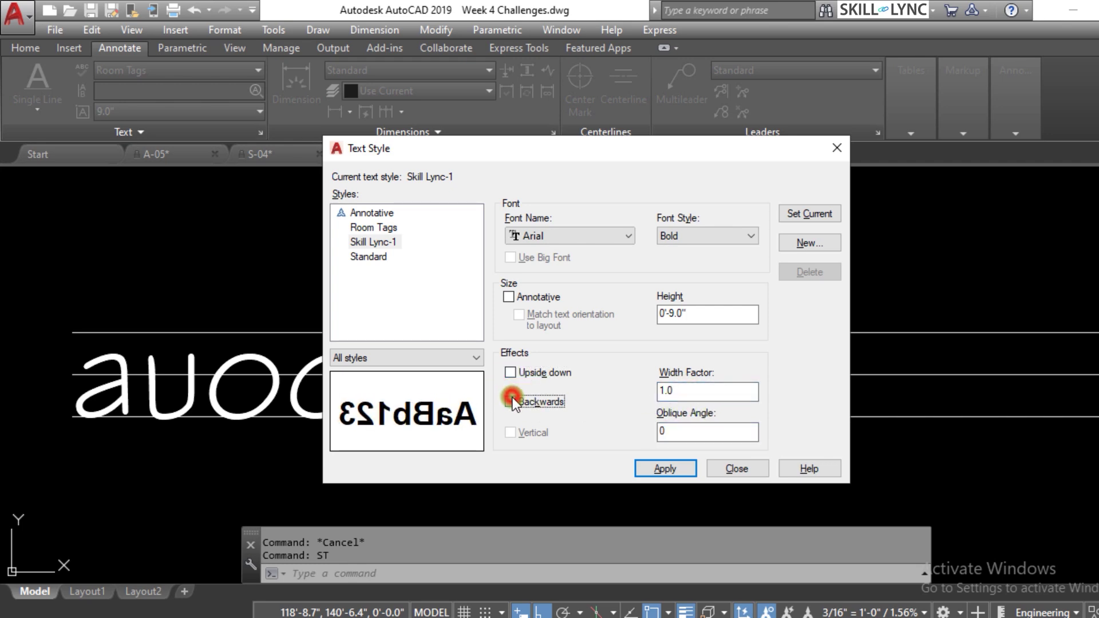
click(514, 401)
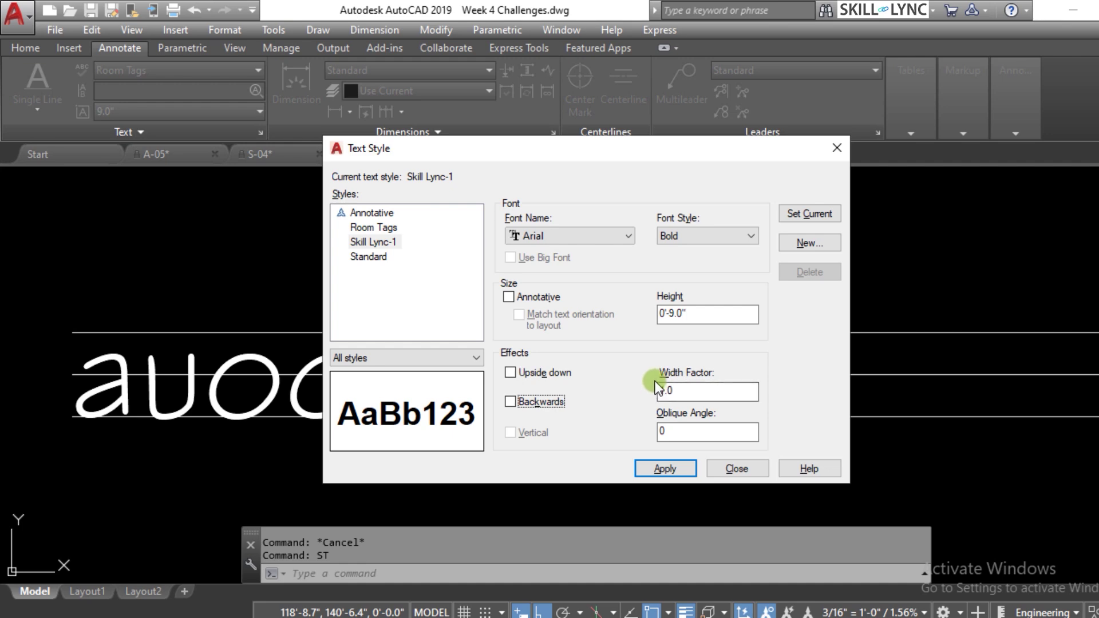
Make Skill Lync-1 the current text style, save its changes and close the text style settings.
click(373, 240)
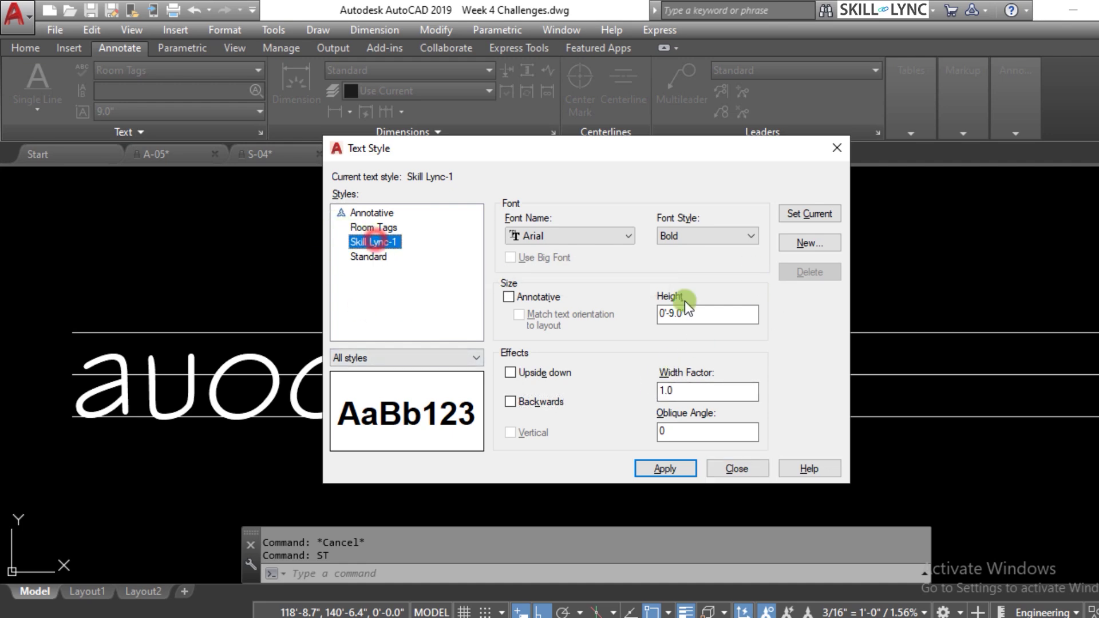
click(813, 219)
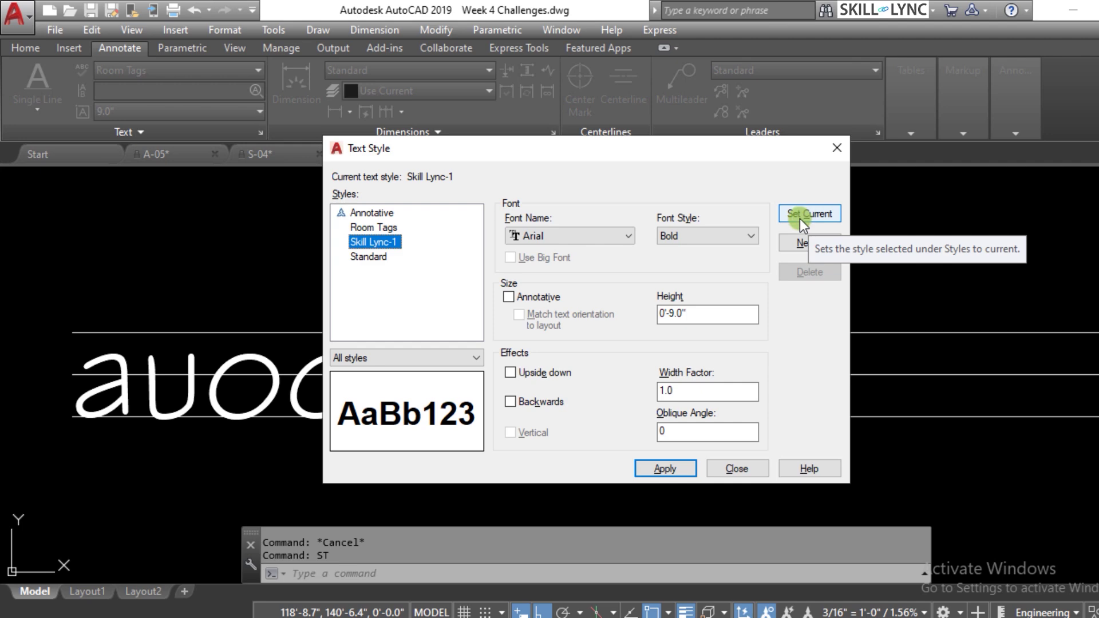
click(799, 218)
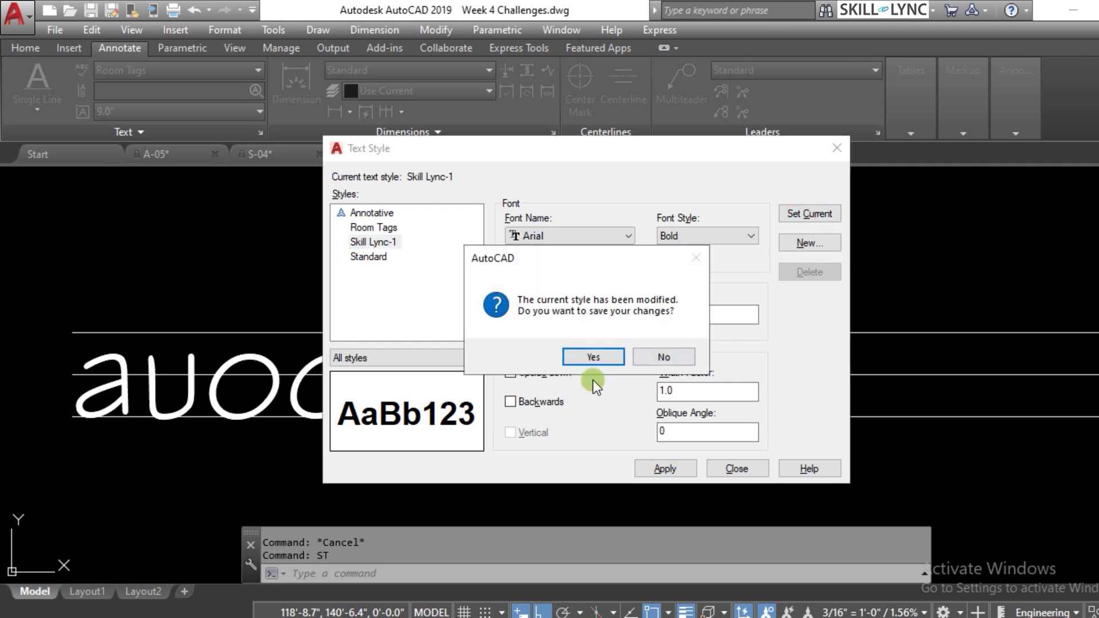
click(593, 357)
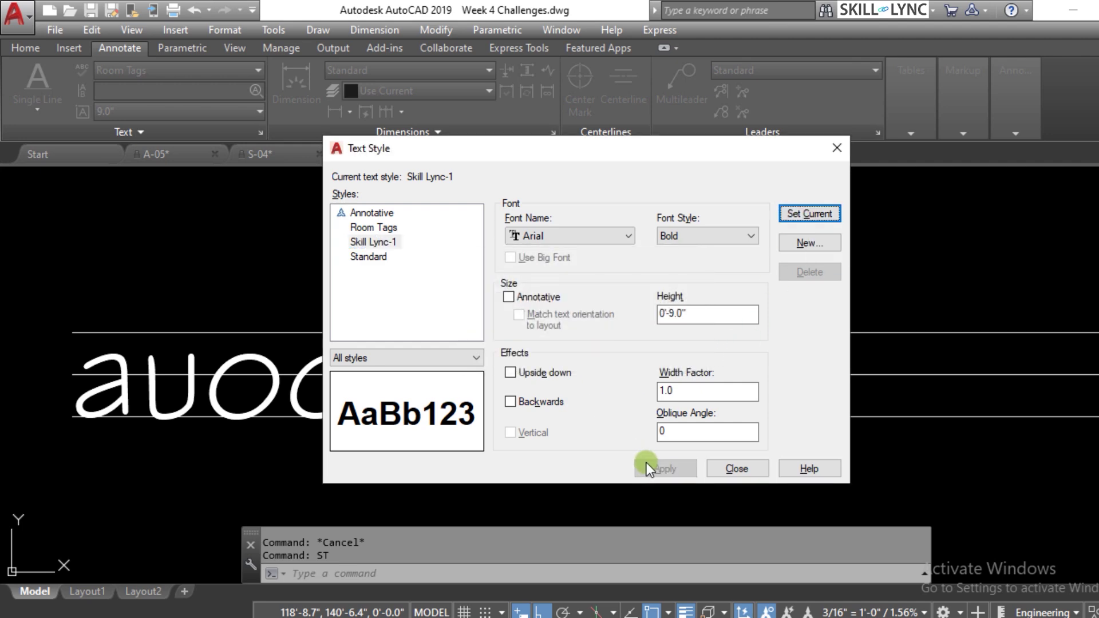
click(725, 469)
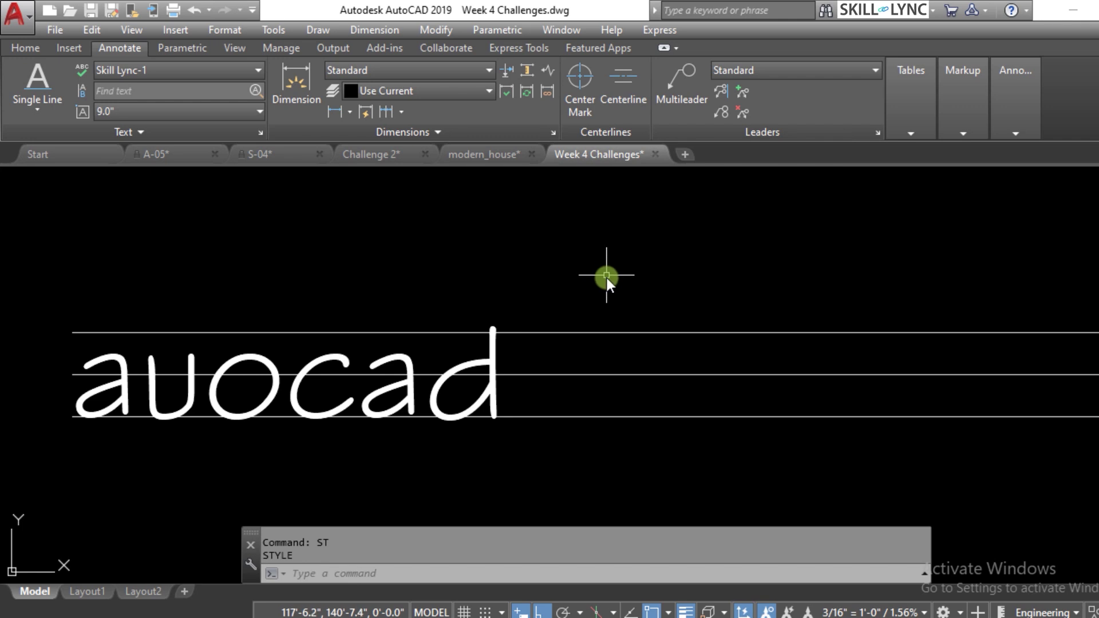
text(dt)
key(Return)
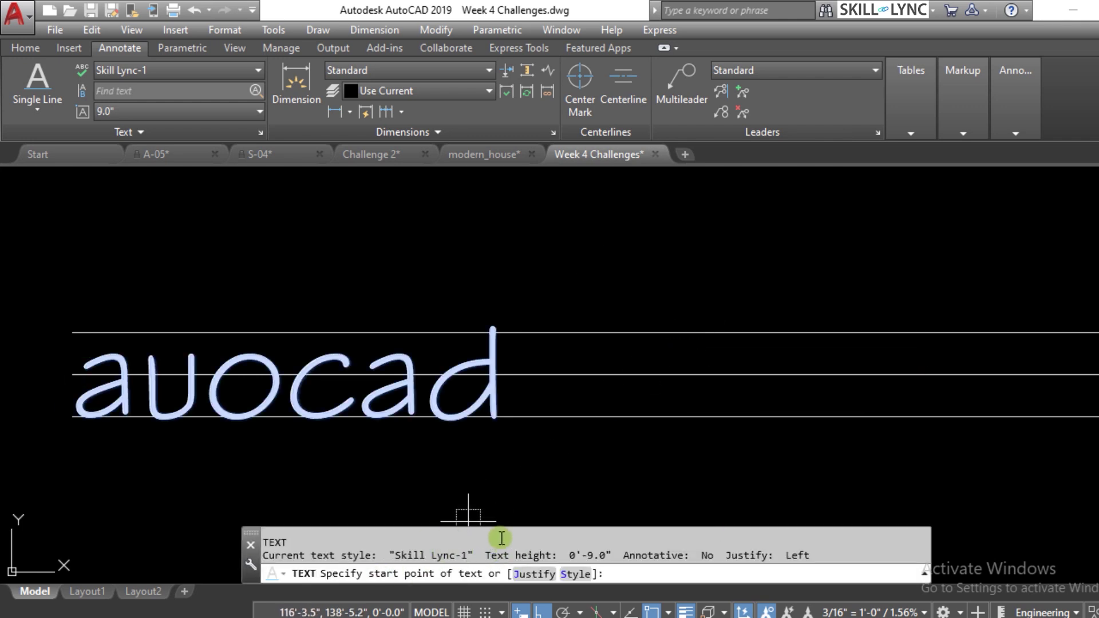
scroll(341, 443, down, 2)
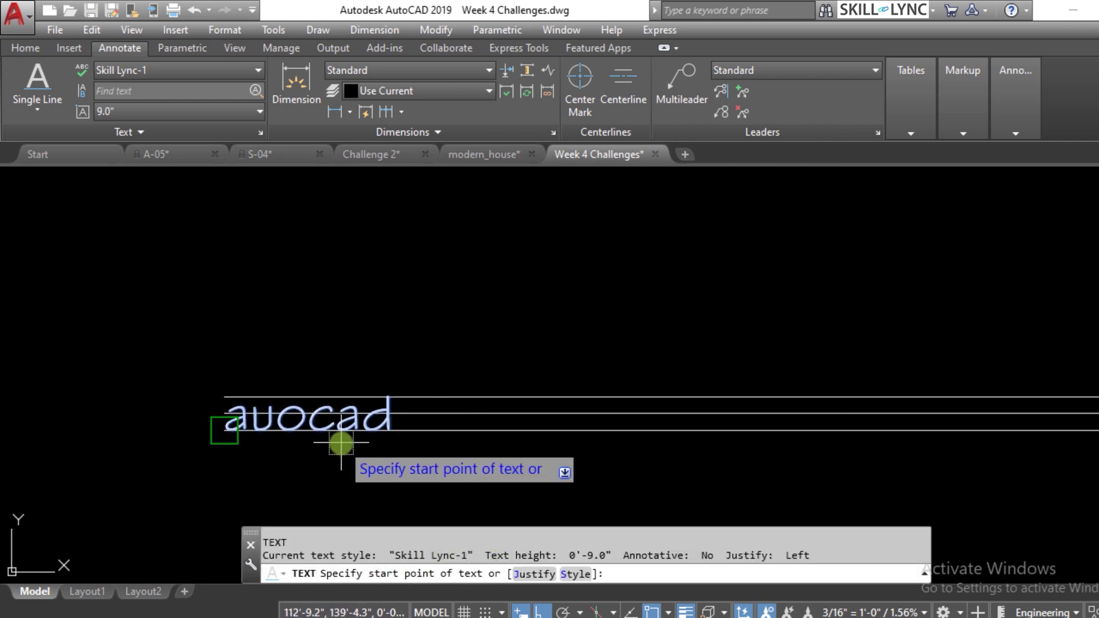
Erase the "auocad" text, keeping the three horizontal guide lines.
click(160, 370)
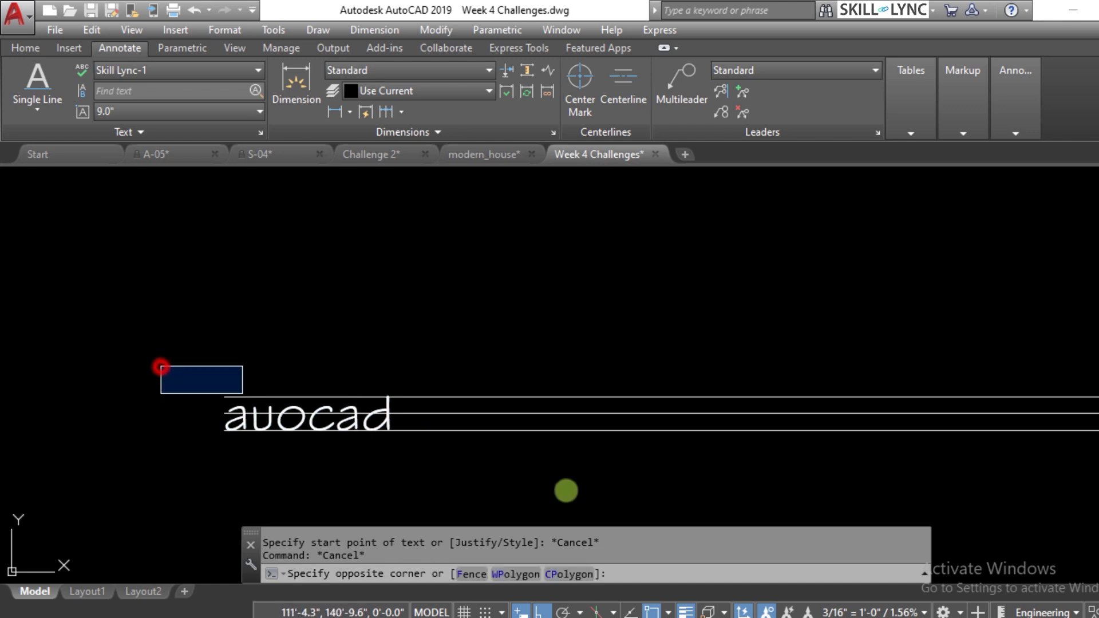
click(563, 491)
text(E)
key(Return)
key(Escape)
key(Escape)
scroll(245, 457, up, 1)
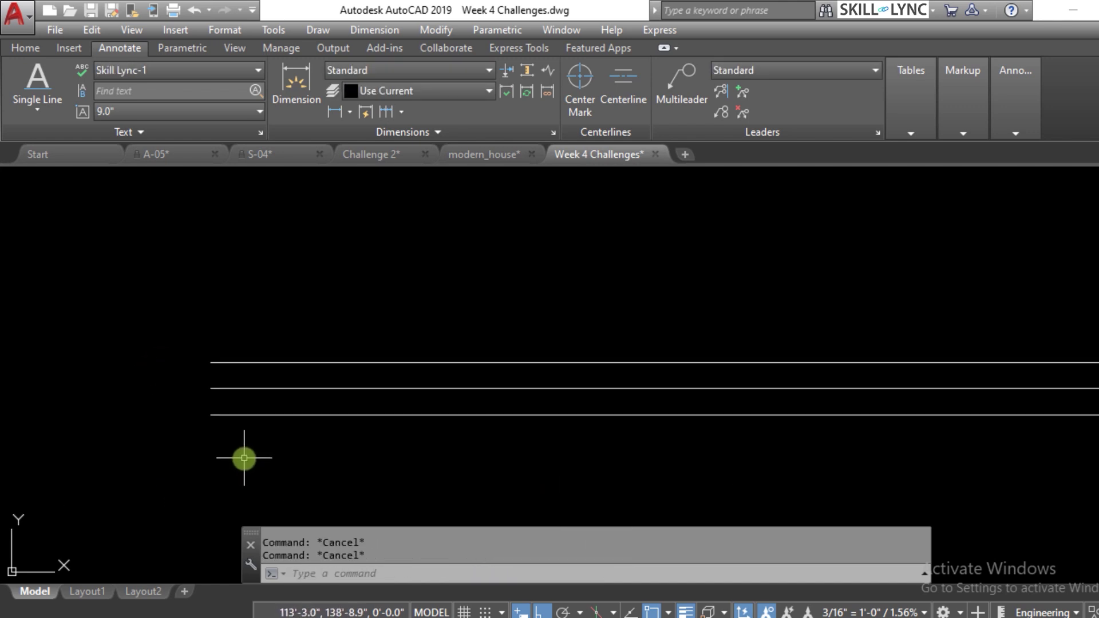
Create single-line text "autocad classes by skill lync" starting at the left end of the lowest guide line, with rotation angle 0.
text(dt)
key(Return)
click(210, 415)
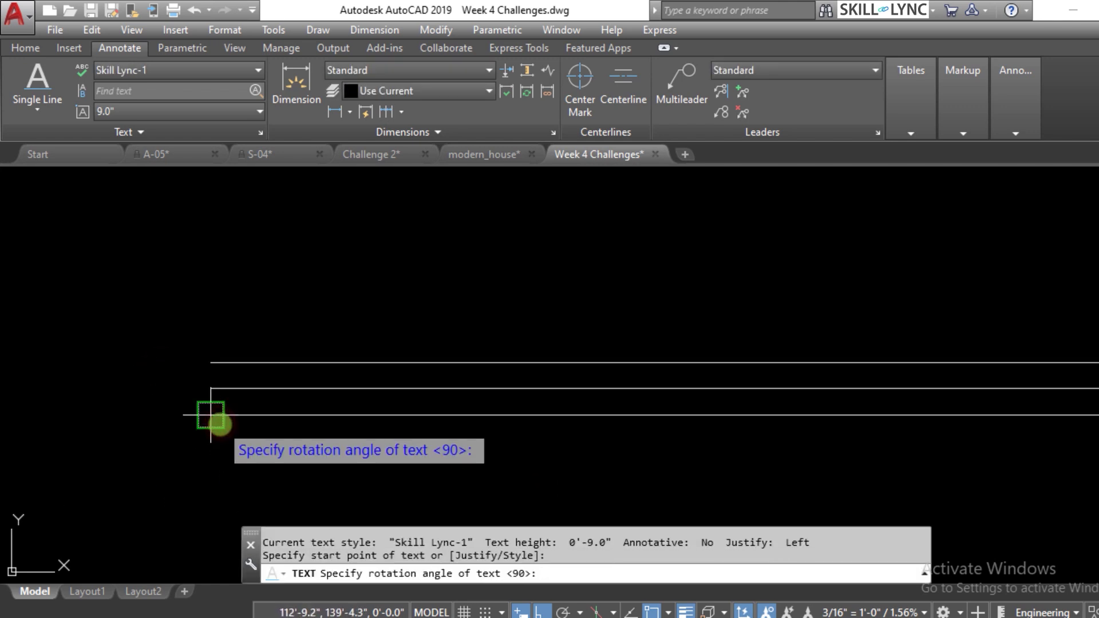
text(0)
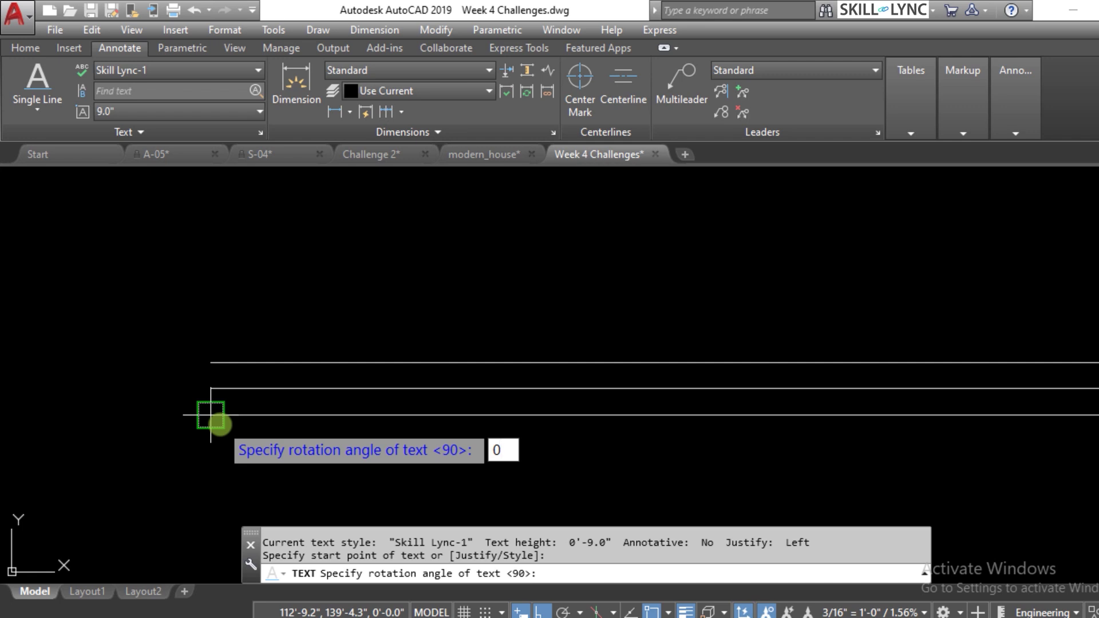
key(Return)
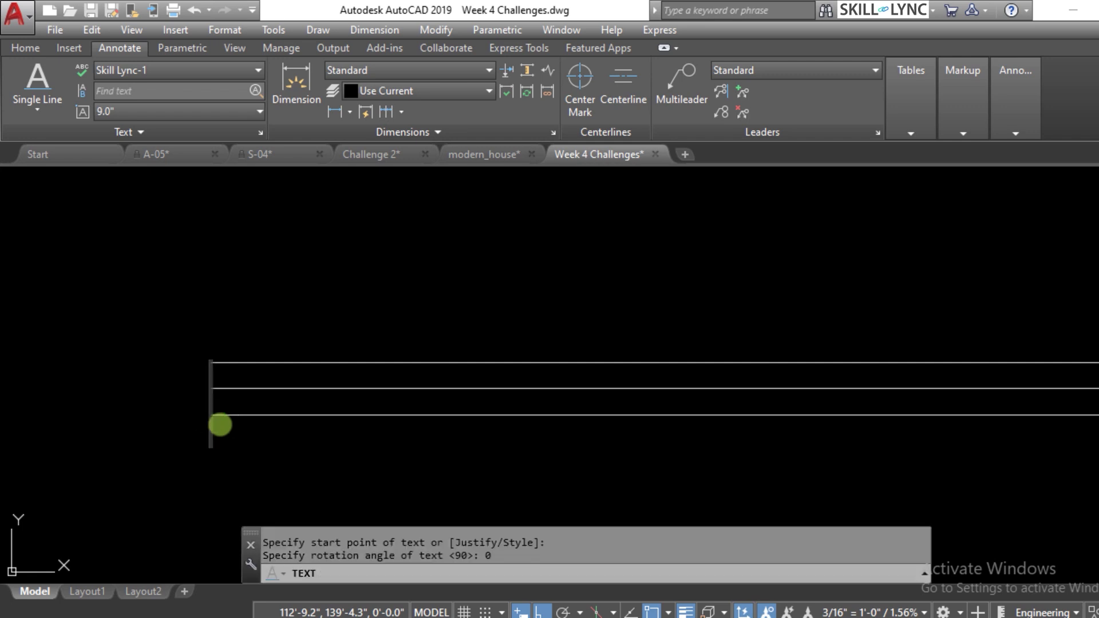
text(auto)
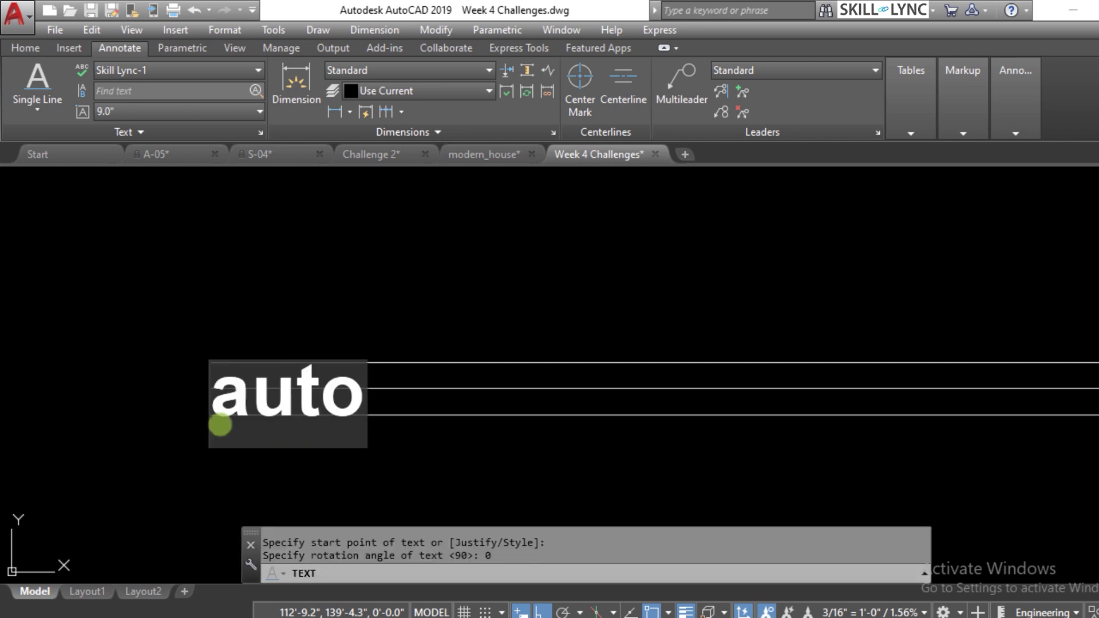
text(cad)
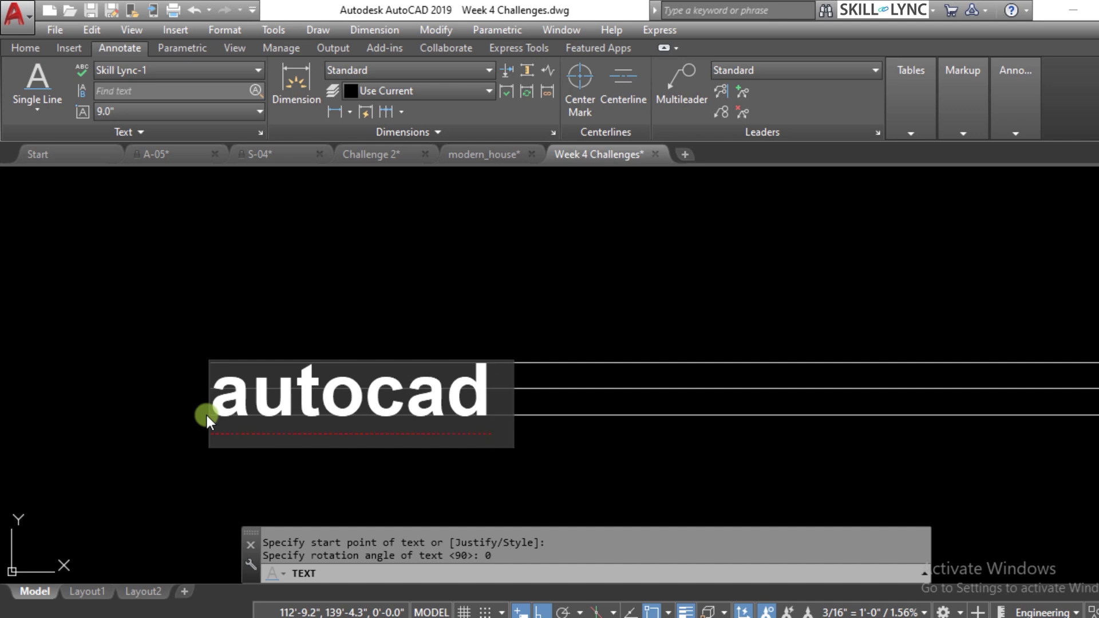
text( classes)
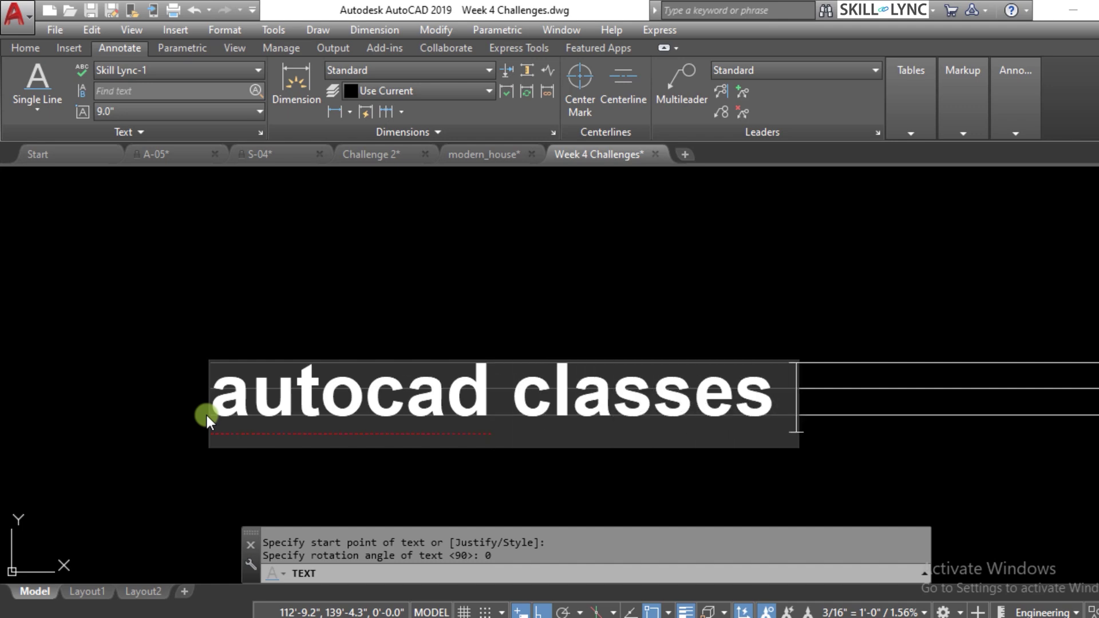
text( by ski)
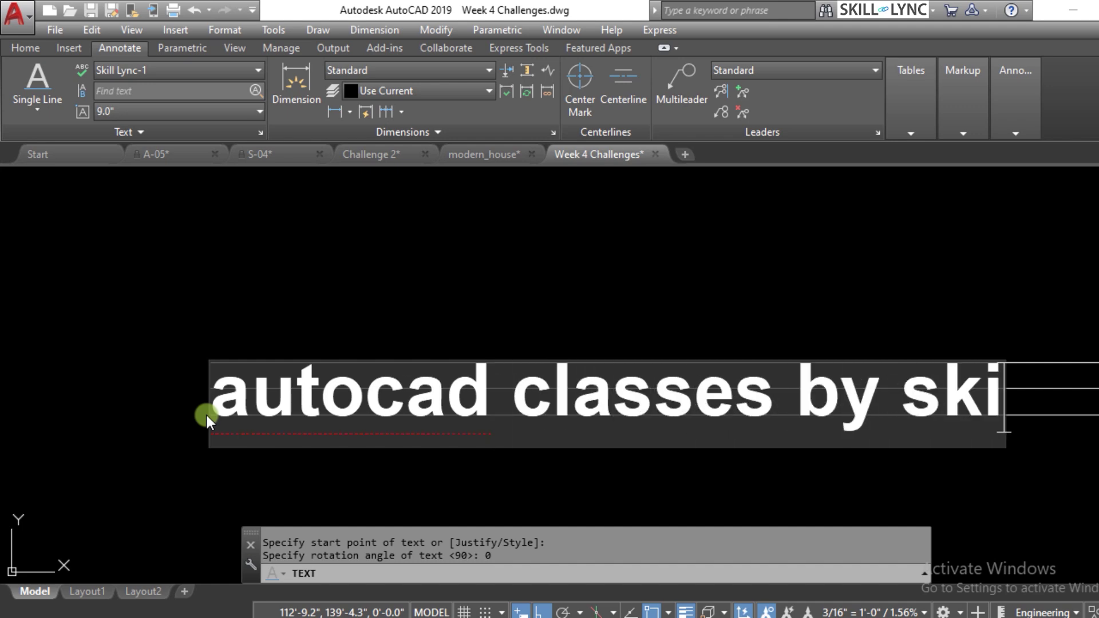
text(ll lync)
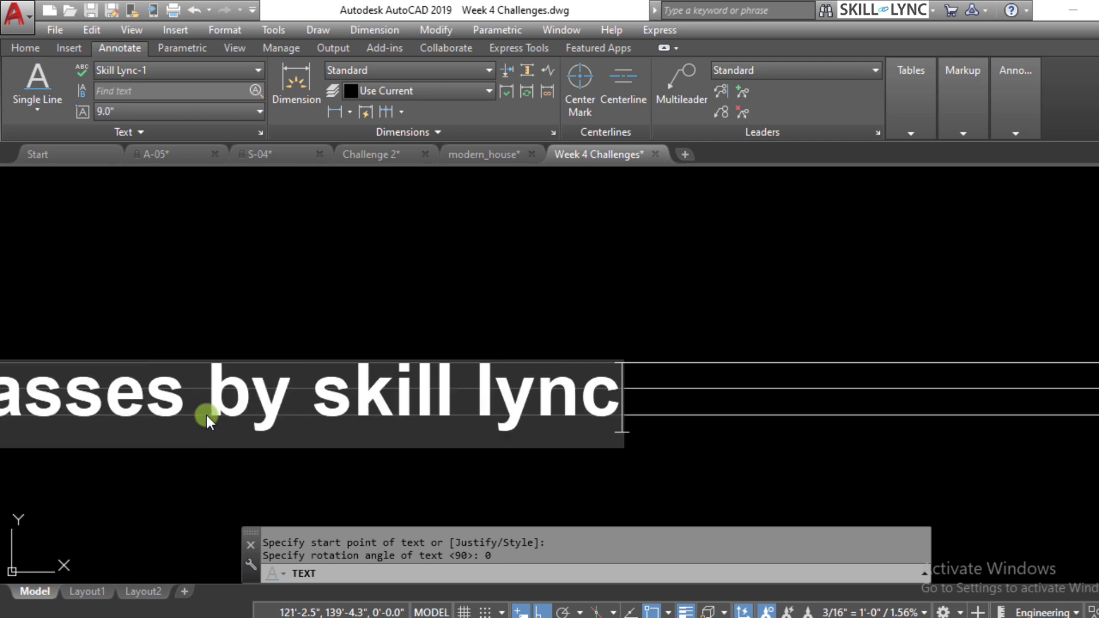
key(Escape)
key(Escape)
scroll(582, 351, down, 4)
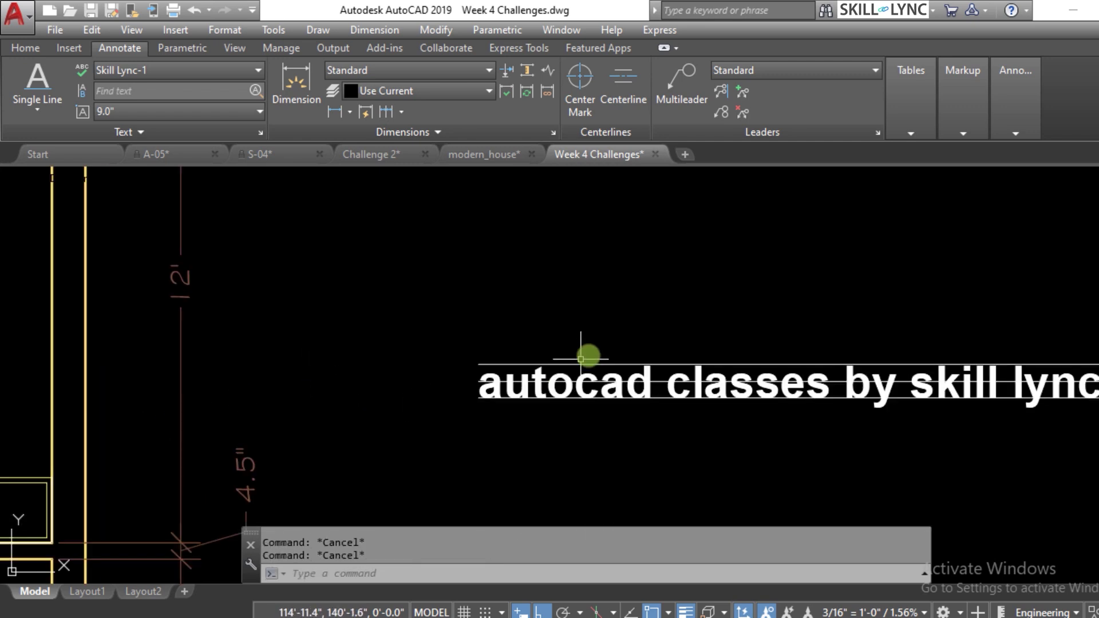
Inspect the properties of the new text, such as its style, justification and height, and close them.
scroll(417, 424, up, 6)
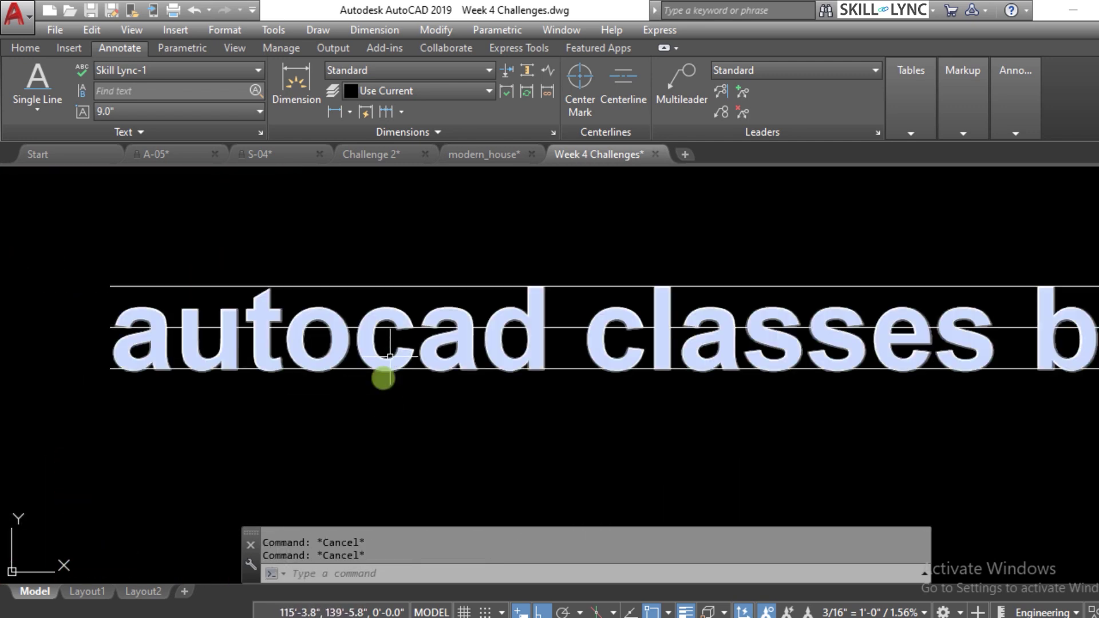
scroll(332, 382, down, 1)
click(346, 351)
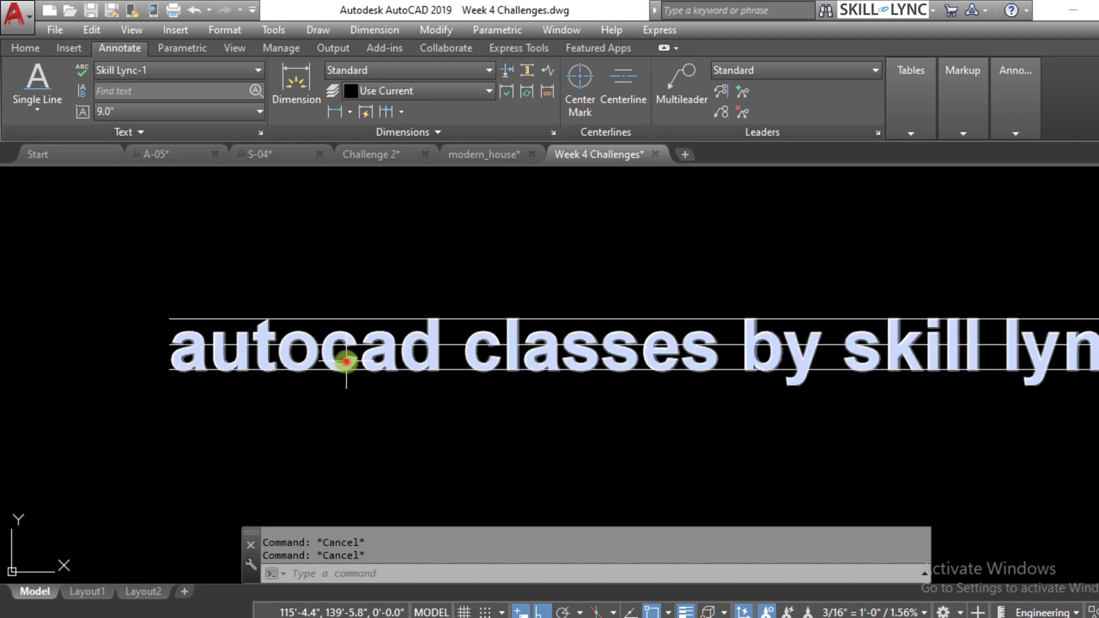
right_click(346, 353)
click(389, 594)
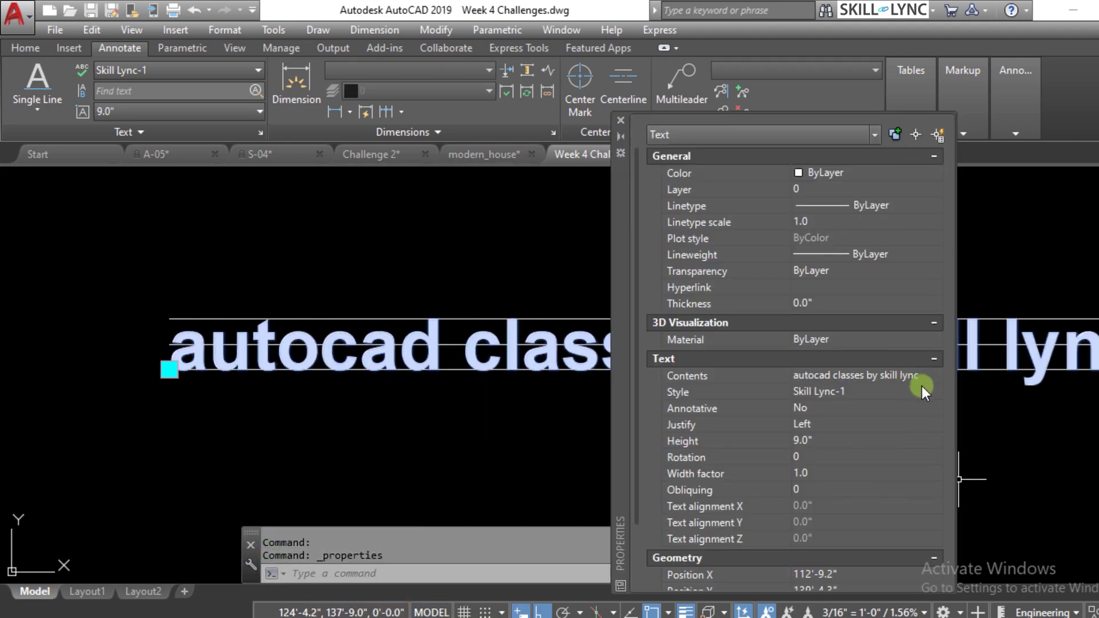
click(621, 121)
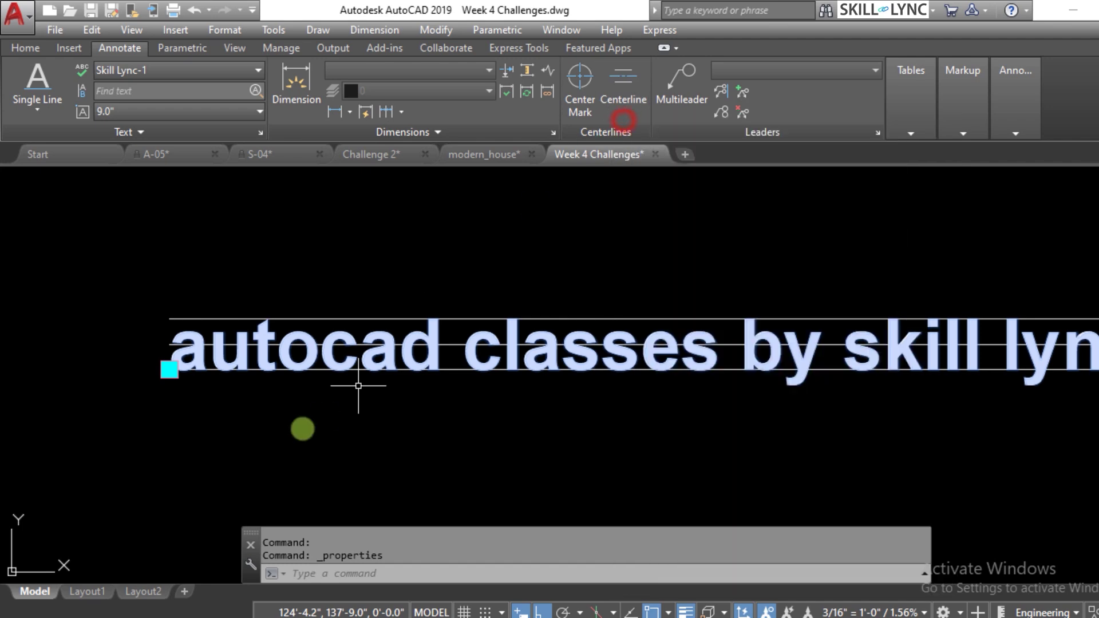
key(Escape)
key(Escape)
Copy the "autocad classes by skill lync" text straight up, clear of the guide lines.
scroll(439, 429, down, 3)
scroll(225, 386, up, 5)
text(co)
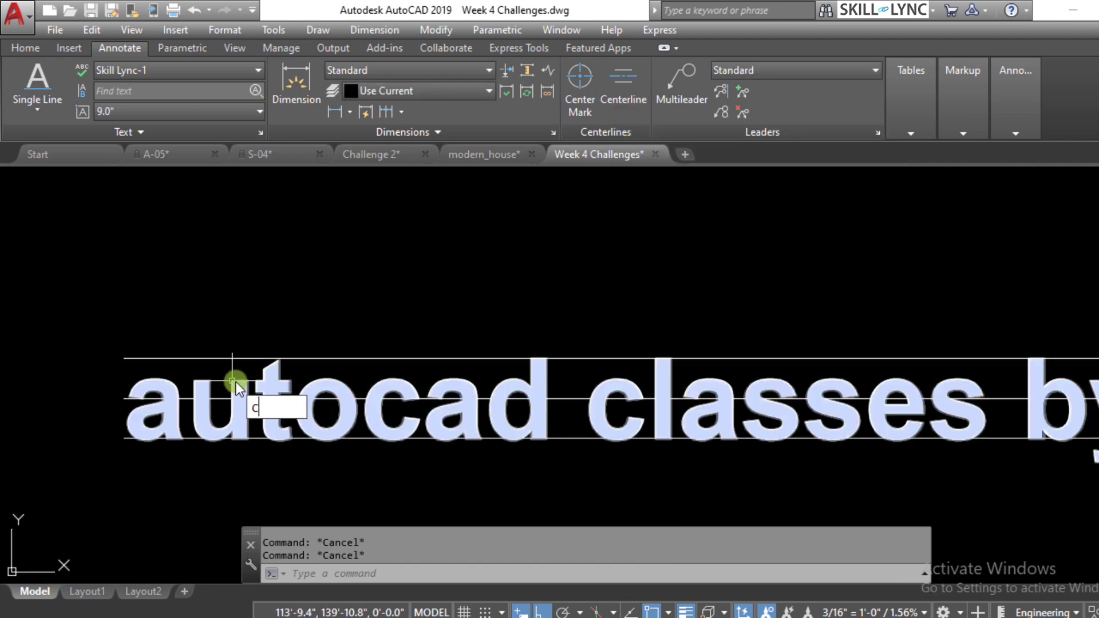
key(Return)
click(244, 387)
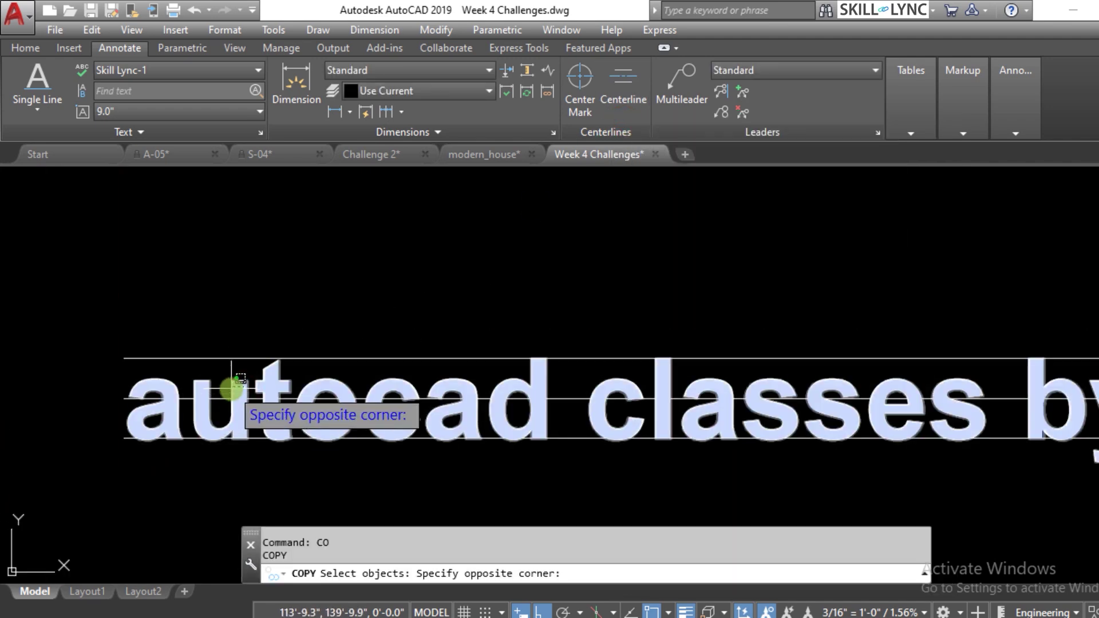
click(233, 385)
scroll(309, 452, down, 2)
key(Return)
click(200, 448)
scroll(298, 452, down, 3)
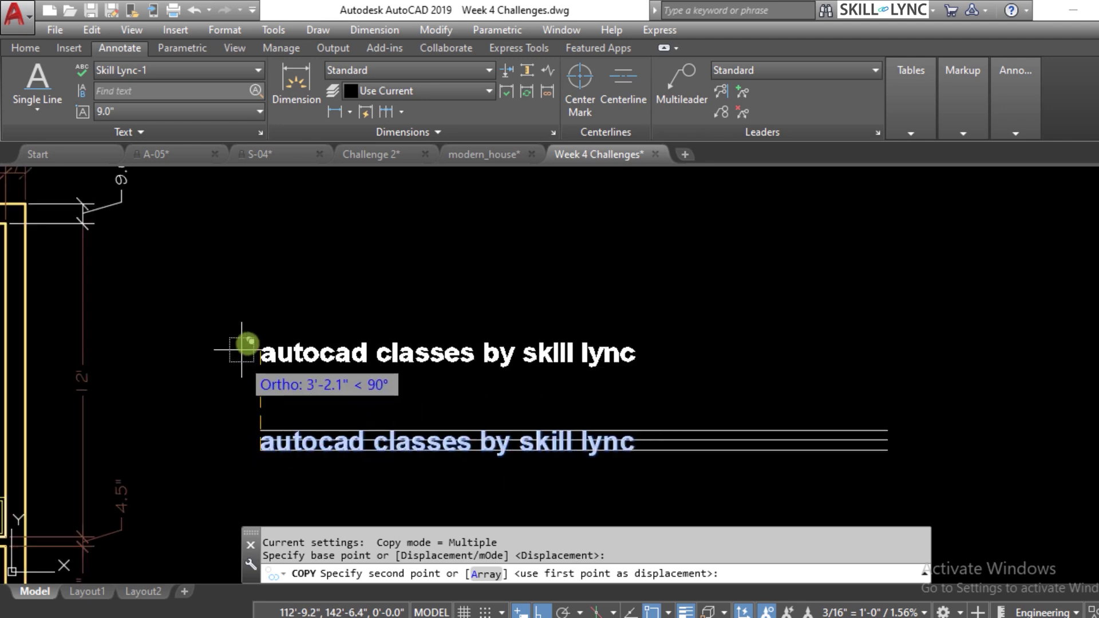
click(245, 340)
key(Escape)
key(Escape)
scroll(290, 288, up, 2)
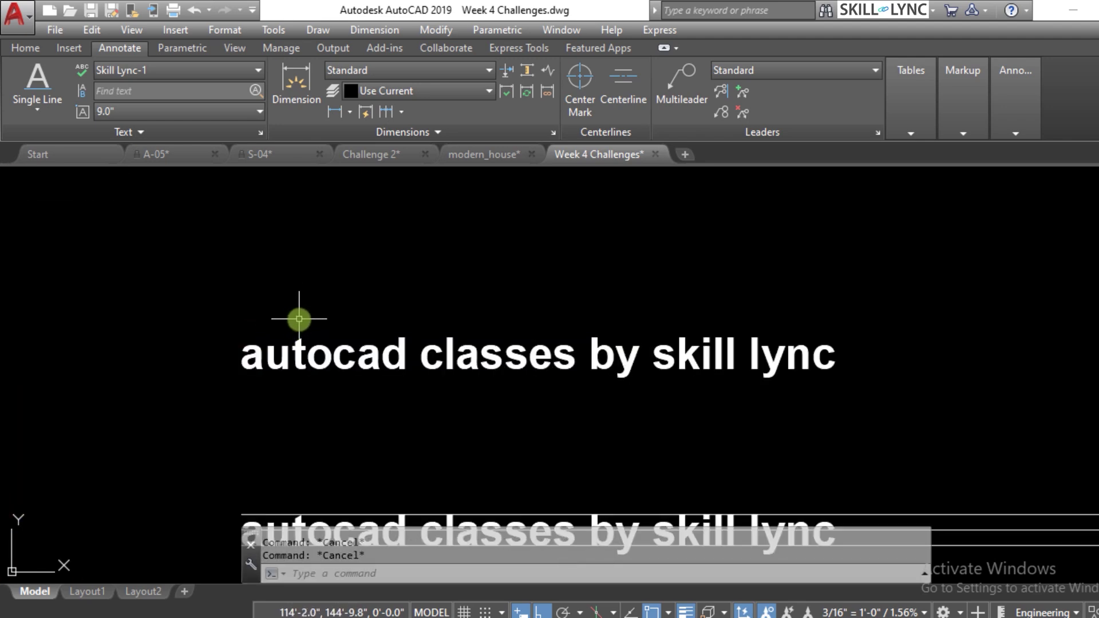
Create a new text style named Skill Lync 2.
text(st)
key(Return)
key(Escape)
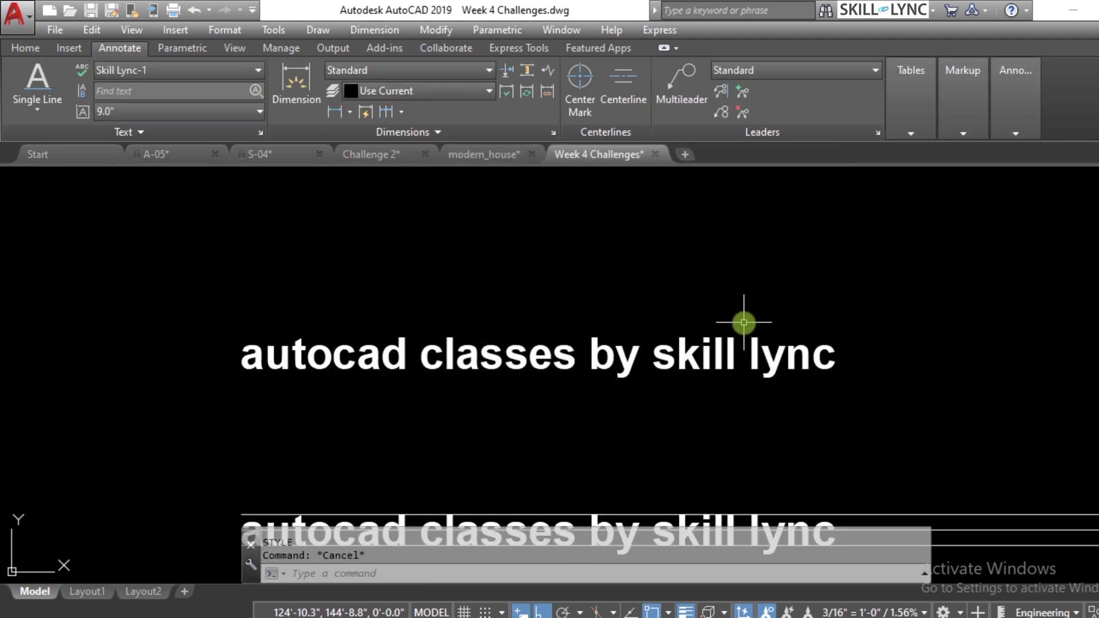
key(Return)
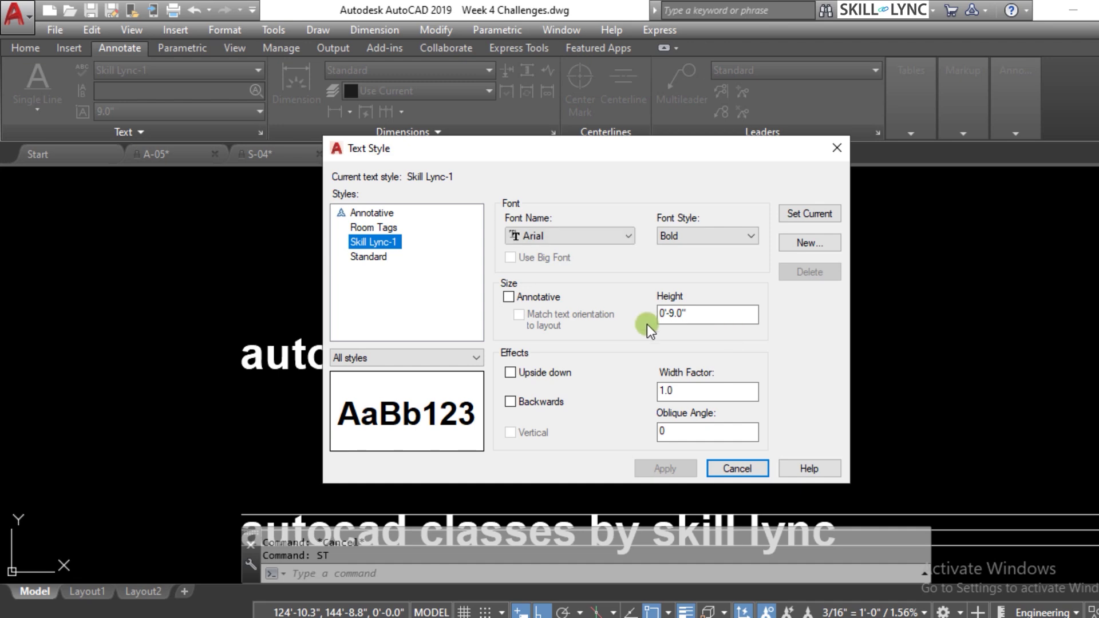
click(804, 213)
click(817, 236)
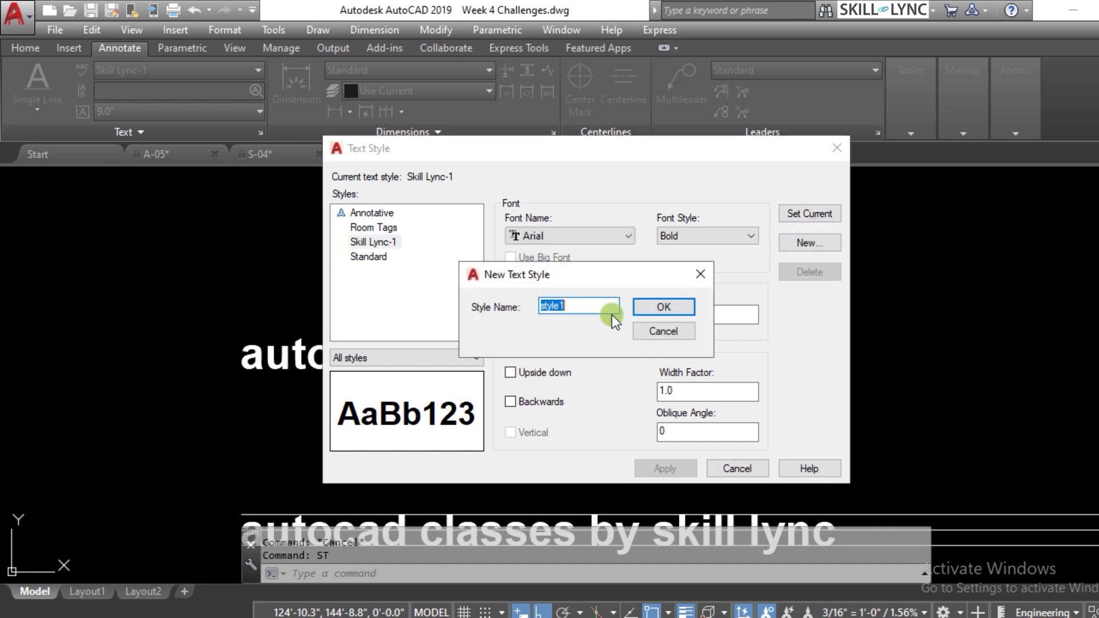
text(Skill Lync 2)
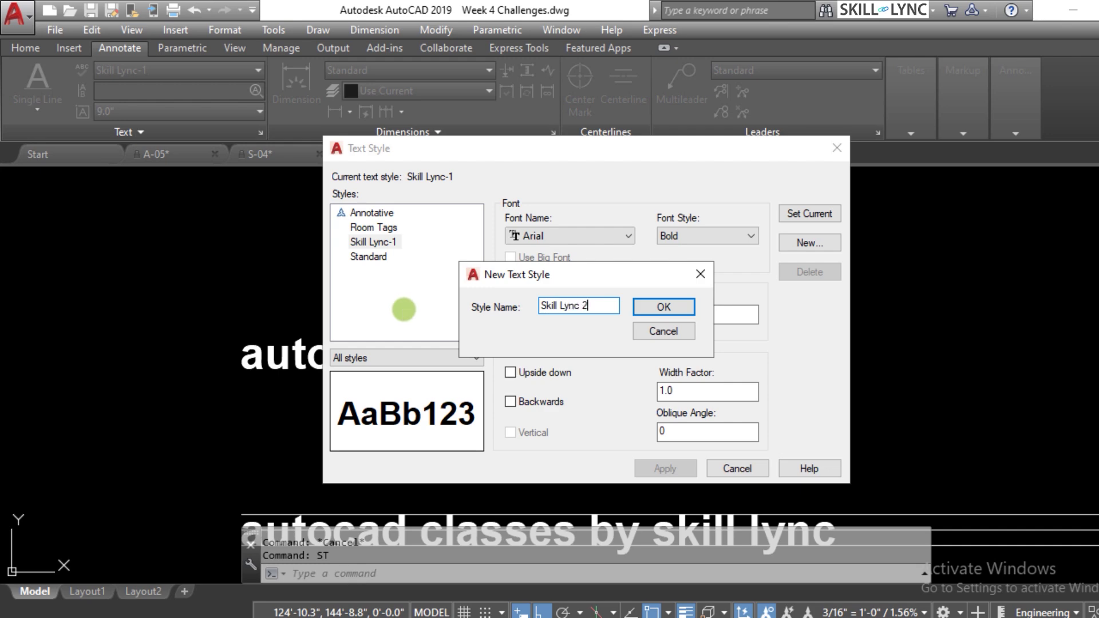
key(Return)
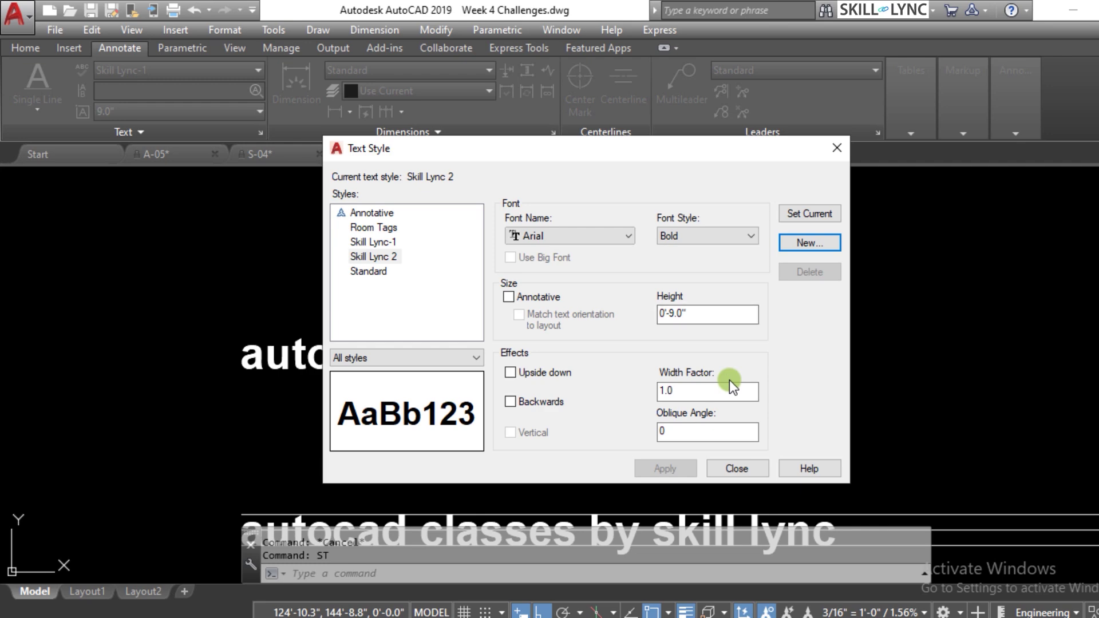
Set the font of the Skill Lync 2 style to Berlin Sans FB.
click(393, 257)
click(586, 233)
scroll(569, 286, up, 6)
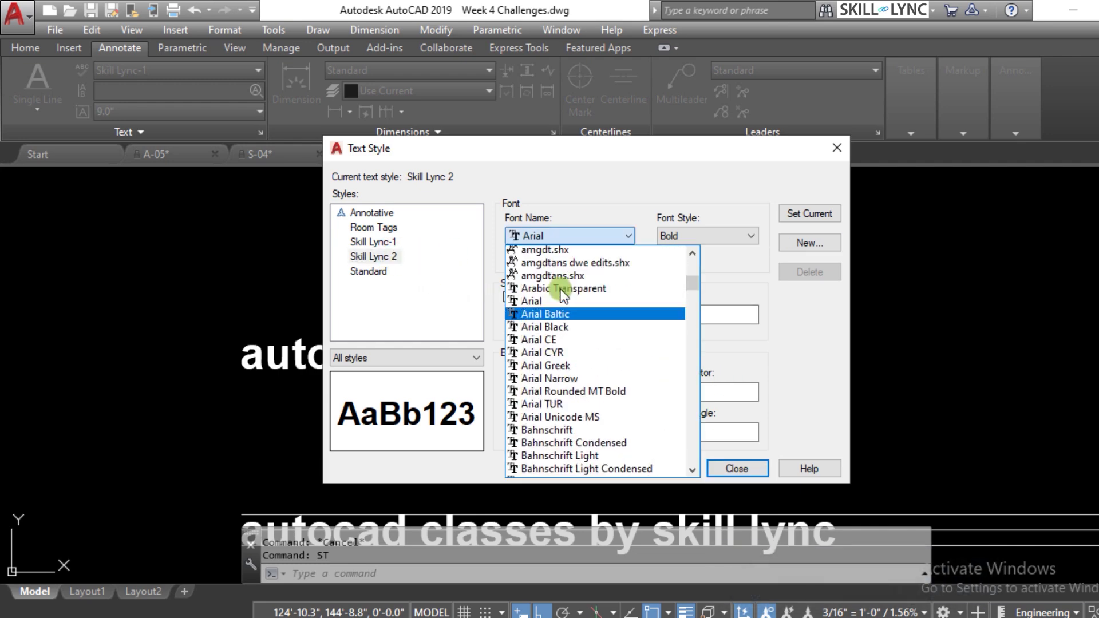
scroll(567, 287, up, 1)
scroll(571, 354, down, 8)
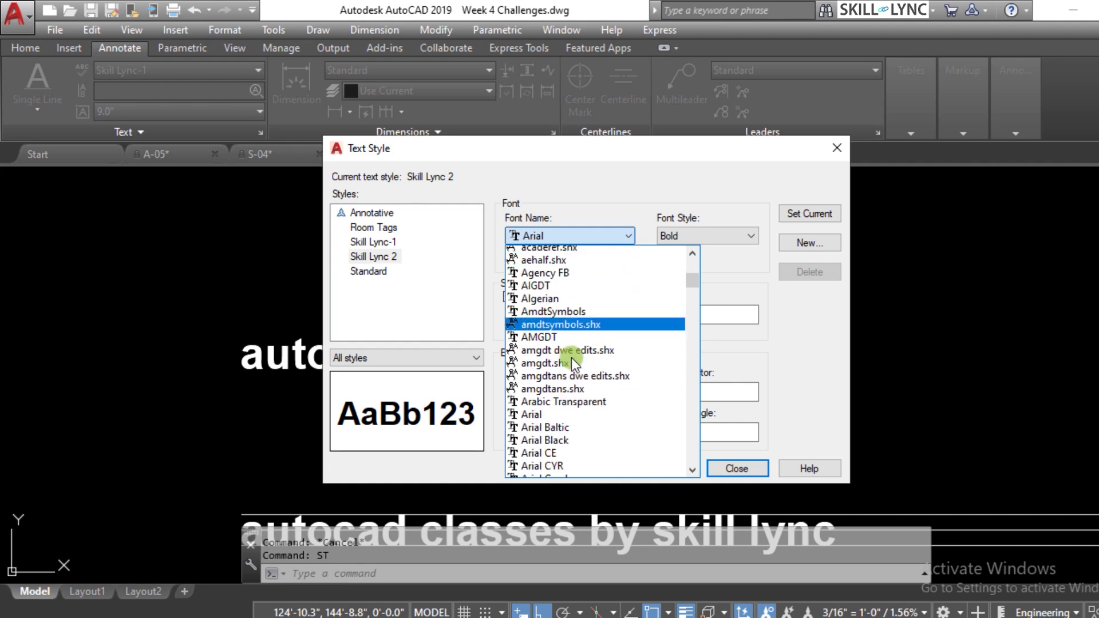
scroll(578, 359, down, 7)
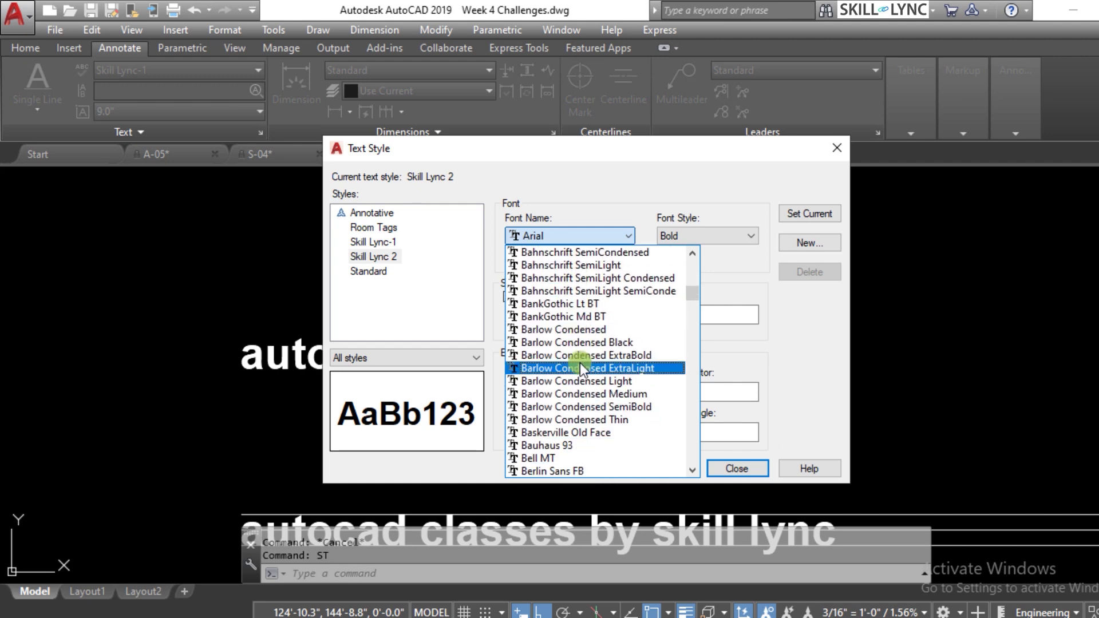
click(583, 394)
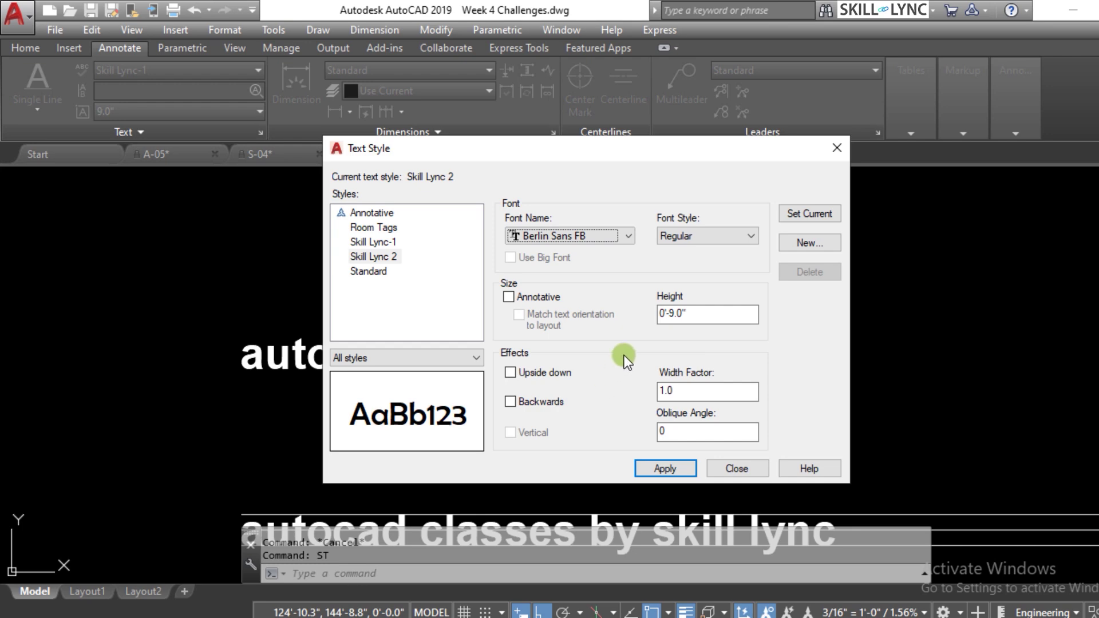
Preview the Bold font style on Skill Lync 2, and return it to Regular.
click(704, 239)
click(697, 252)
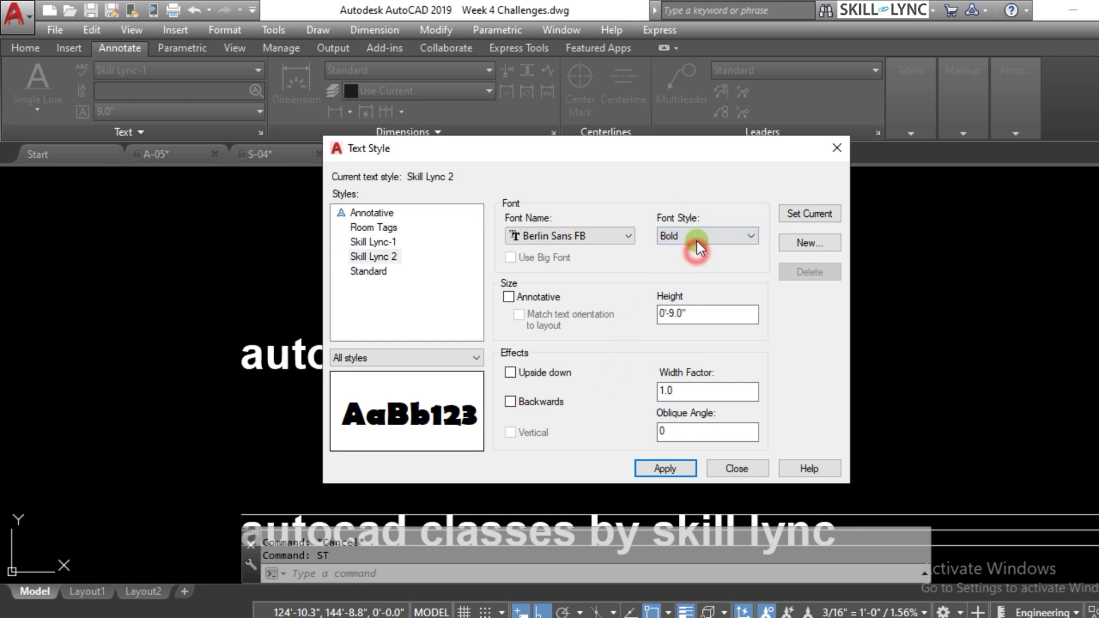
click(697, 237)
click(696, 262)
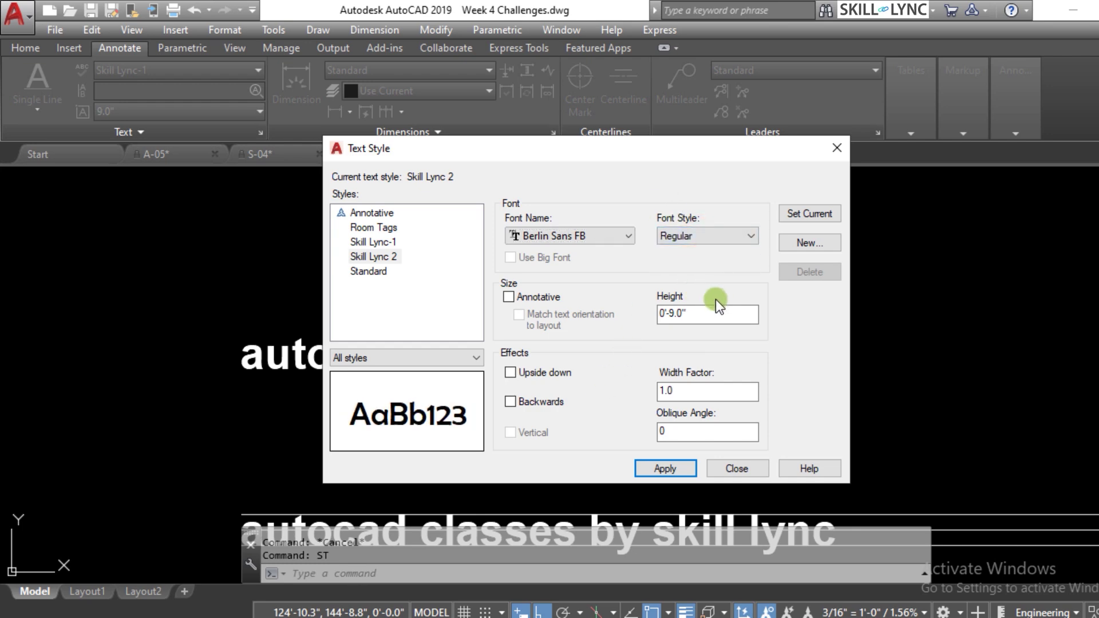
Set the text height of Skill Lync 2 to 0, save the style and close the text style settings.
drag(718, 314, 617, 324)
text(0)
click(655, 471)
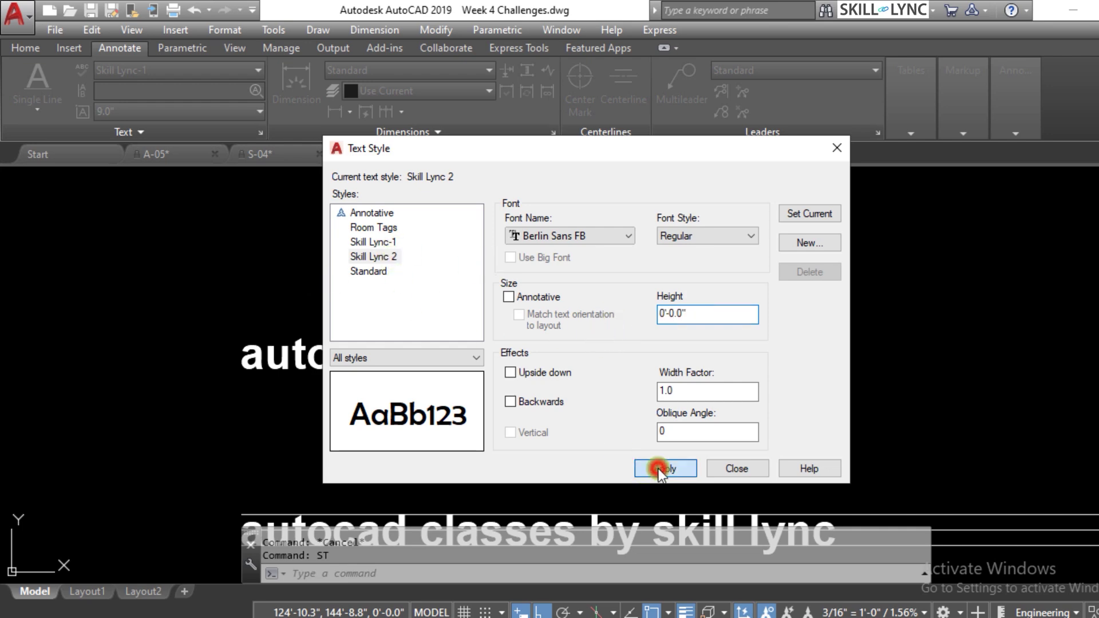
click(731, 467)
Change the text style of the upper "autocad classes by skill lync" line to Skill Lync 2 in its properties.
scroll(540, 353, down, 3)
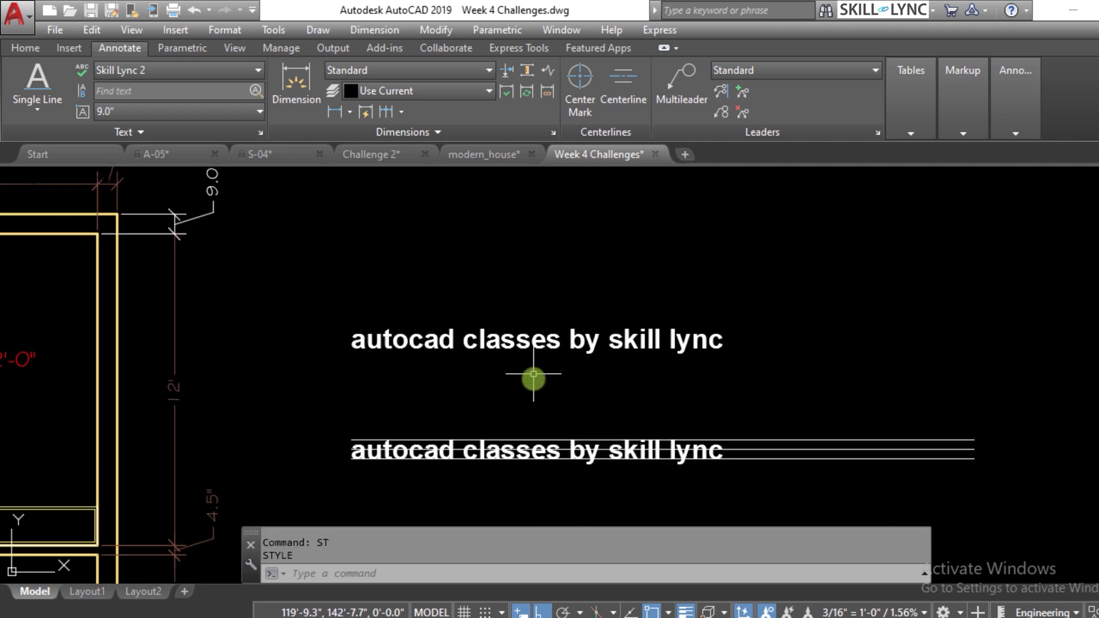
click(468, 313)
click(545, 370)
right_click(468, 307)
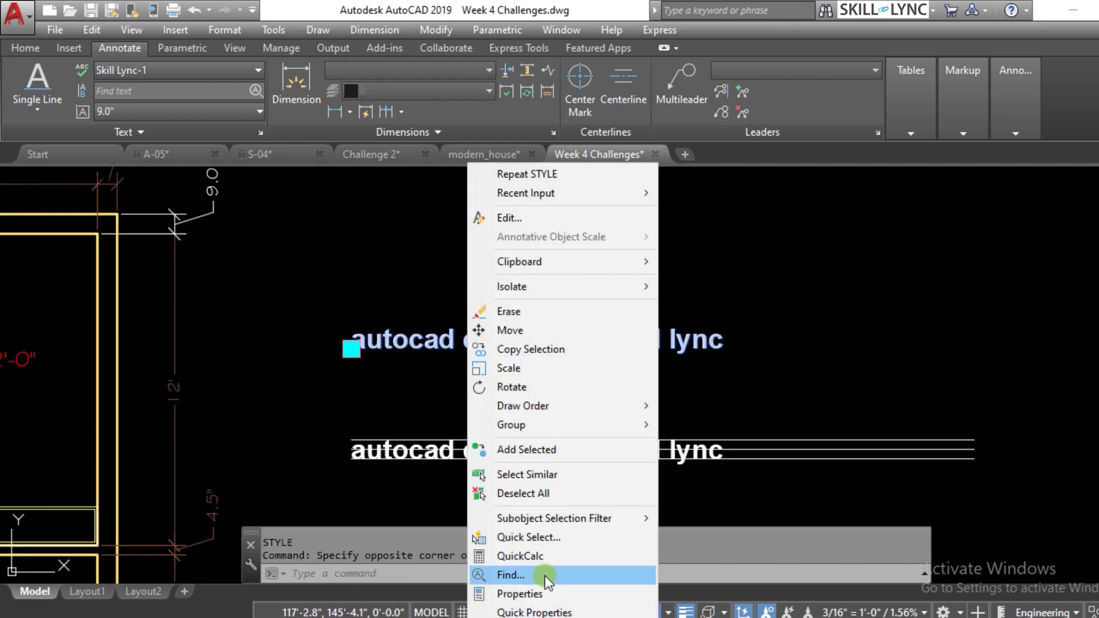
click(547, 594)
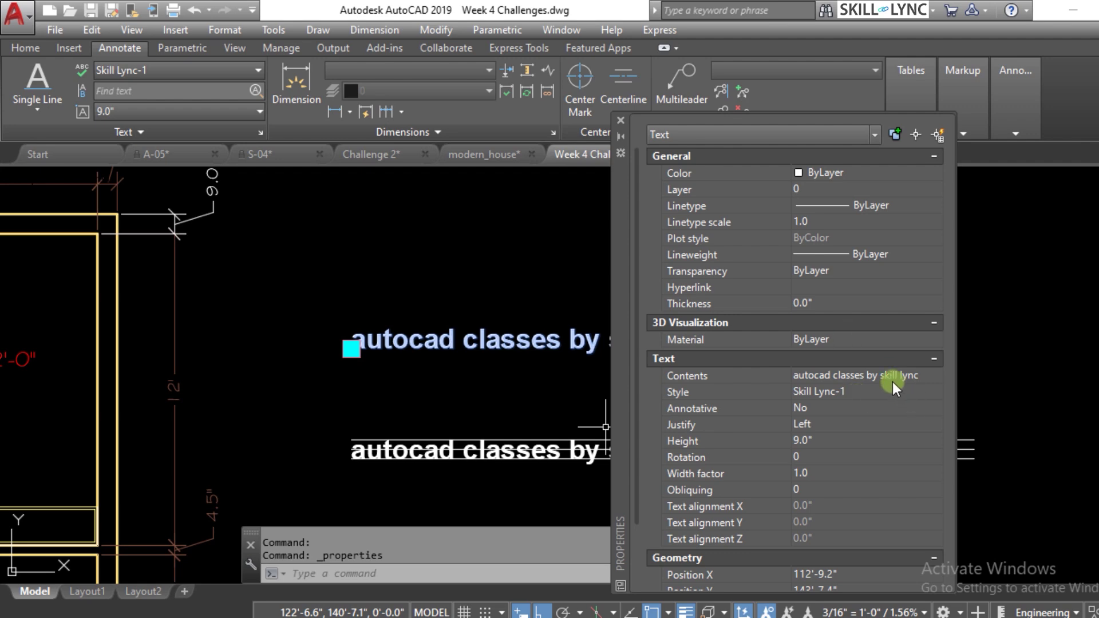
click(913, 392)
click(937, 392)
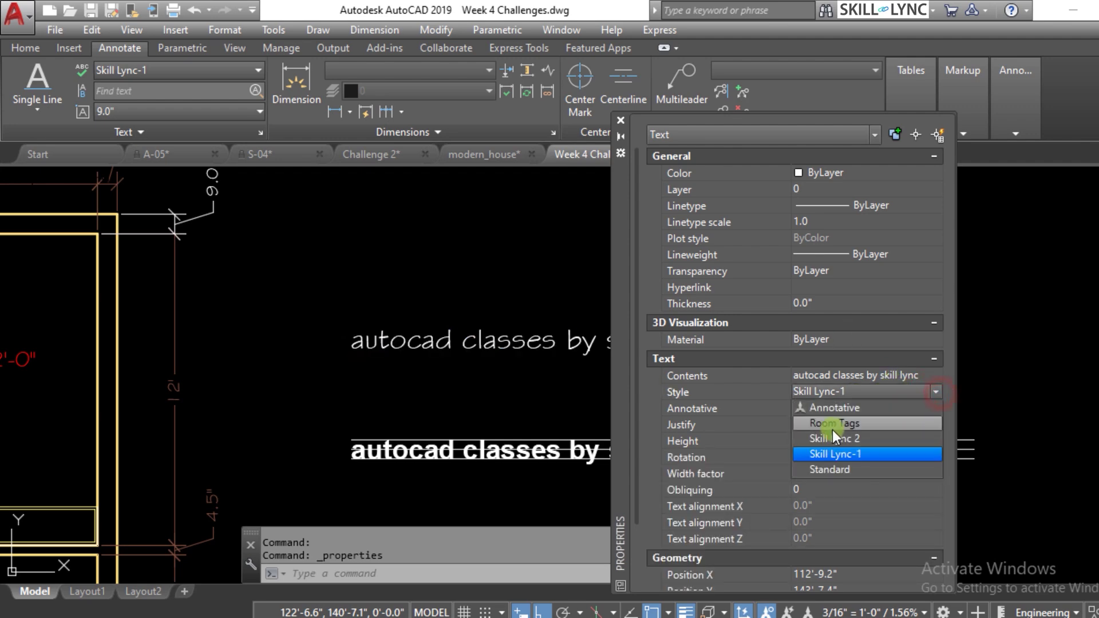
click(846, 439)
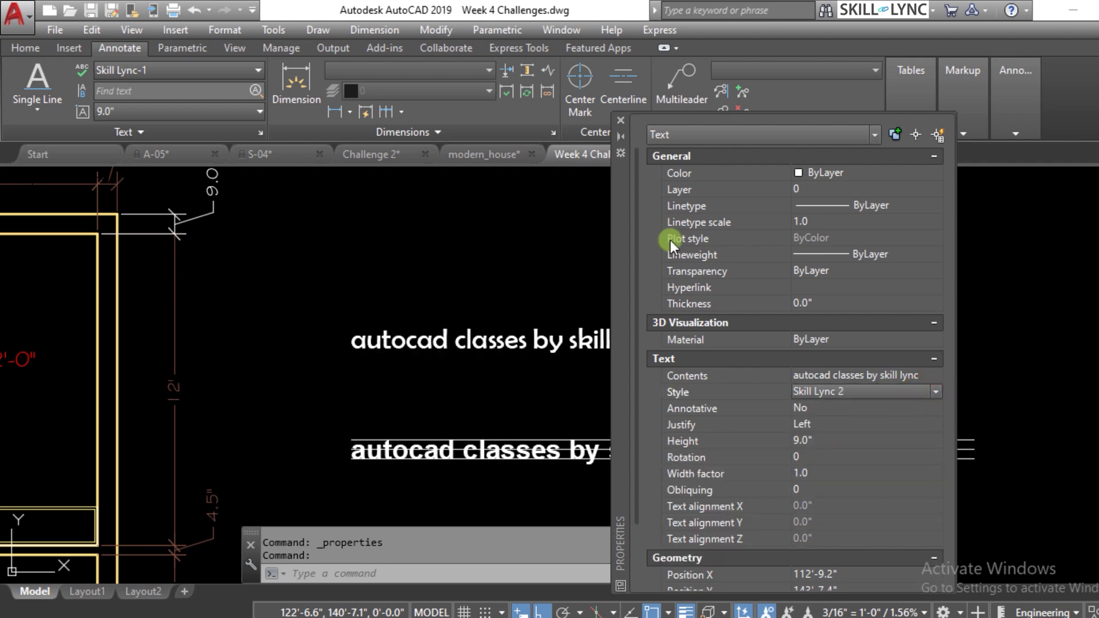
click(621, 122)
key(Escape)
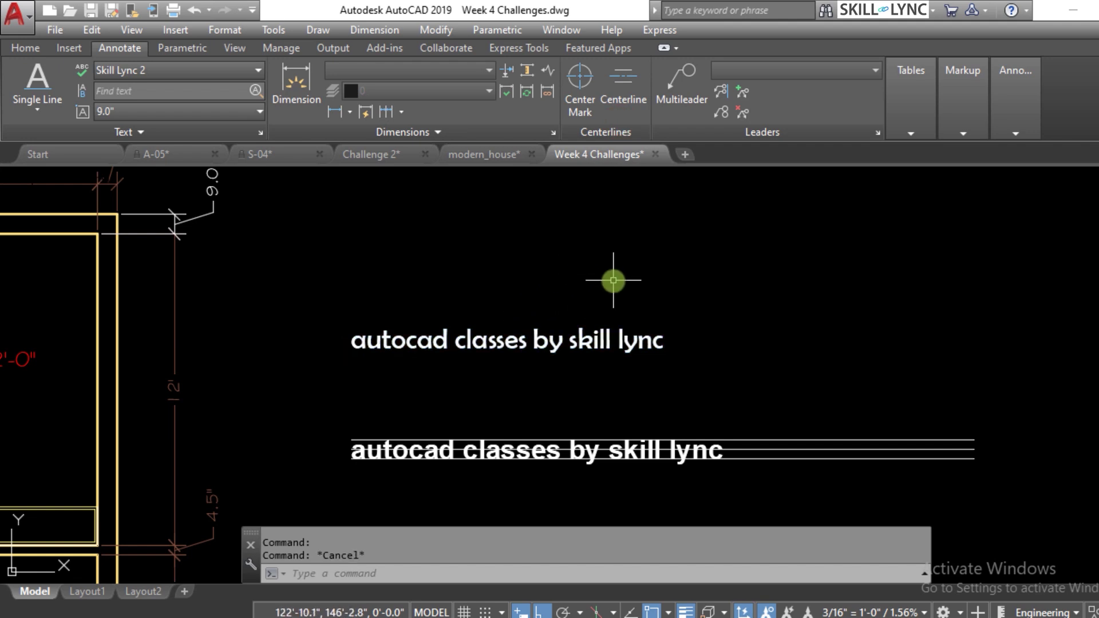
Match the properties of the upper "autocad classes by skill lync" text onto the lower line of text.
scroll(670, 251, up, 1)
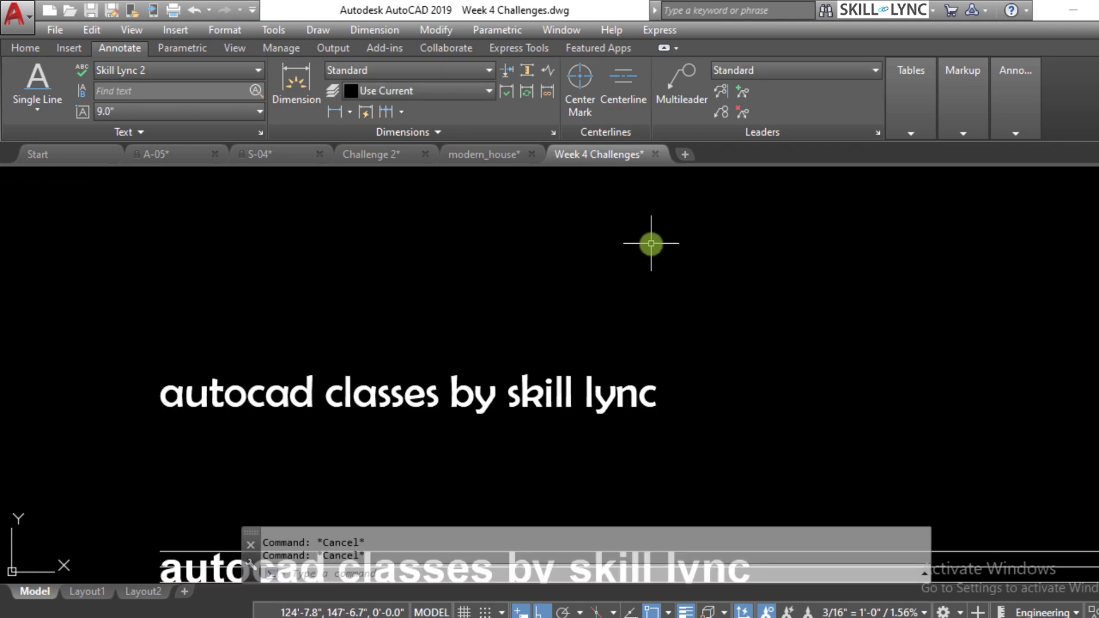
scroll(646, 254, down, 1)
text(m)
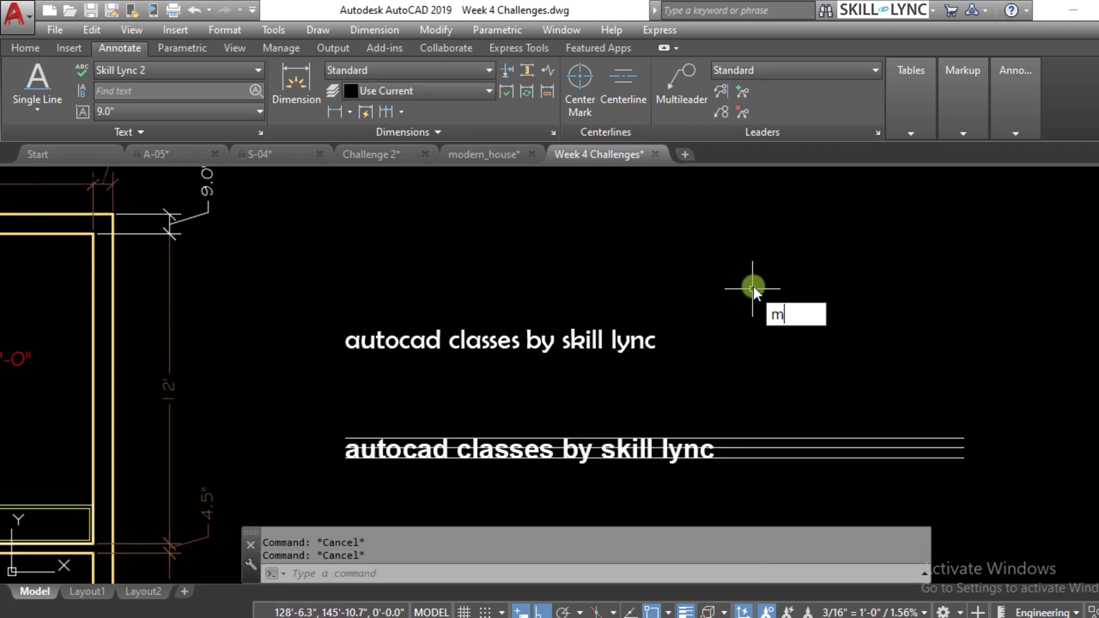
text(a)
key(Return)
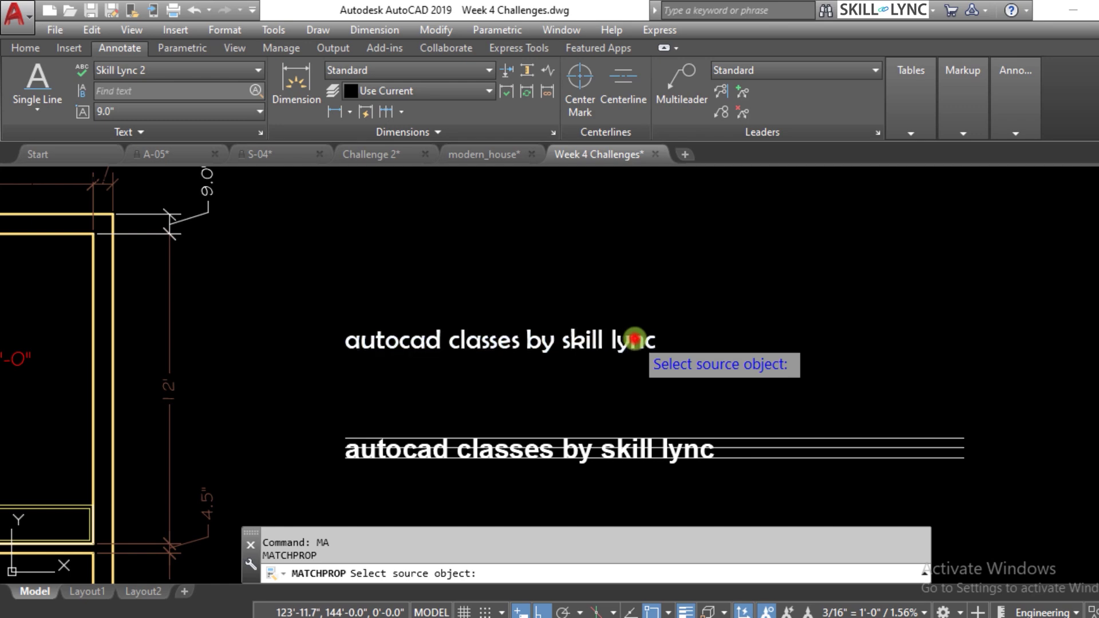
click(637, 340)
scroll(352, 452, up, 4)
click(344, 444)
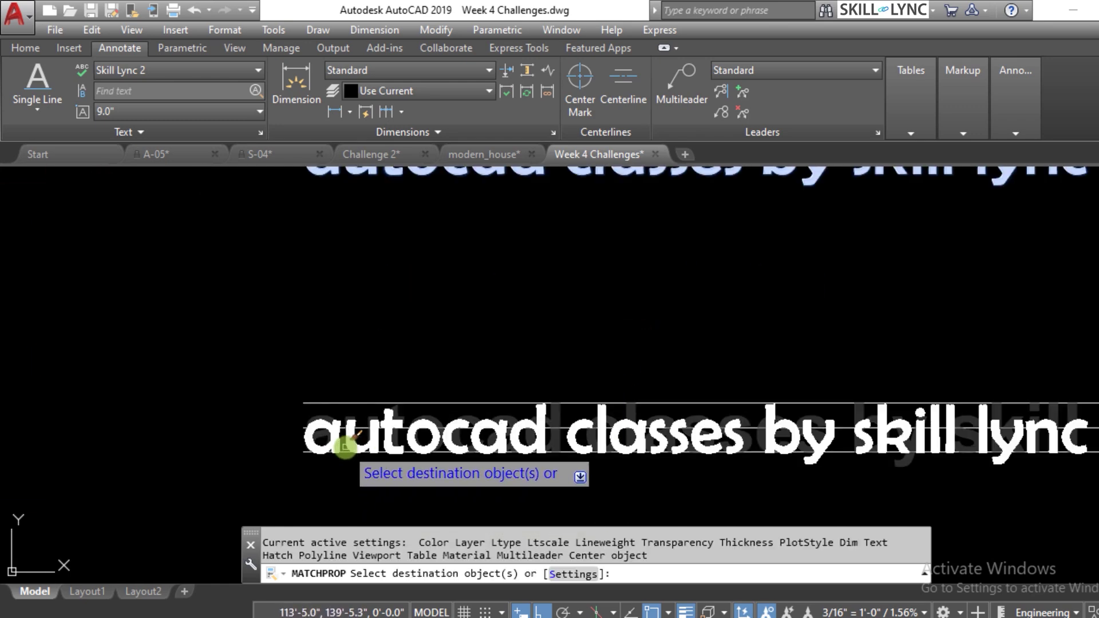
scroll(463, 471, down, 2)
key(Escape)
key(Escape)
scroll(575, 380, down, 8)
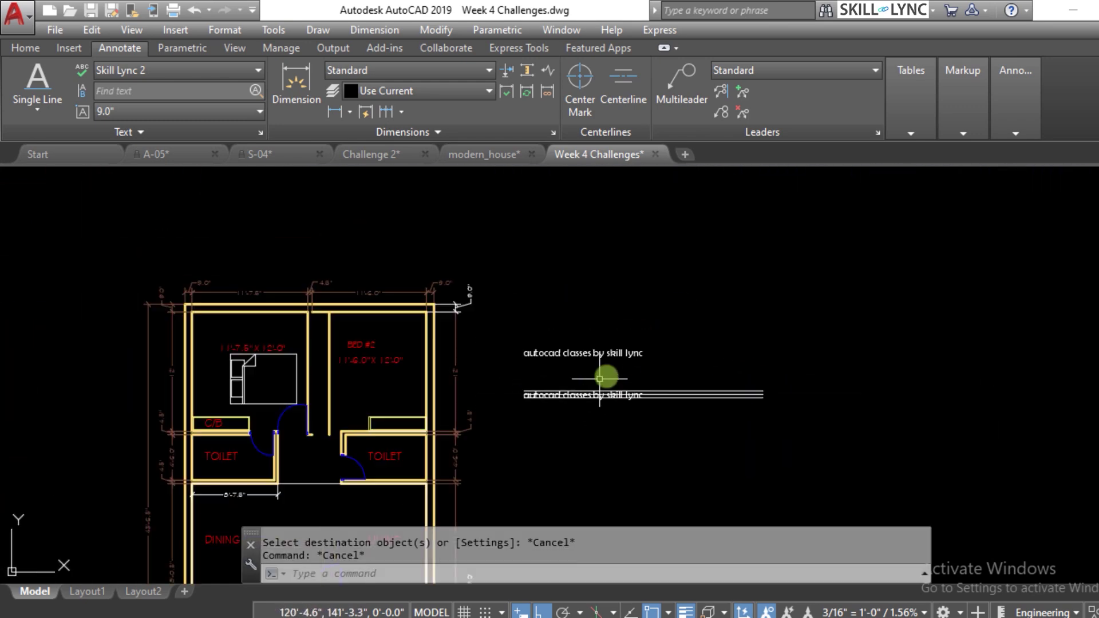
key(Escape)
scroll(617, 347, up, 2)
scroll(582, 363, up, 8)
scroll(609, 312, down, 4)
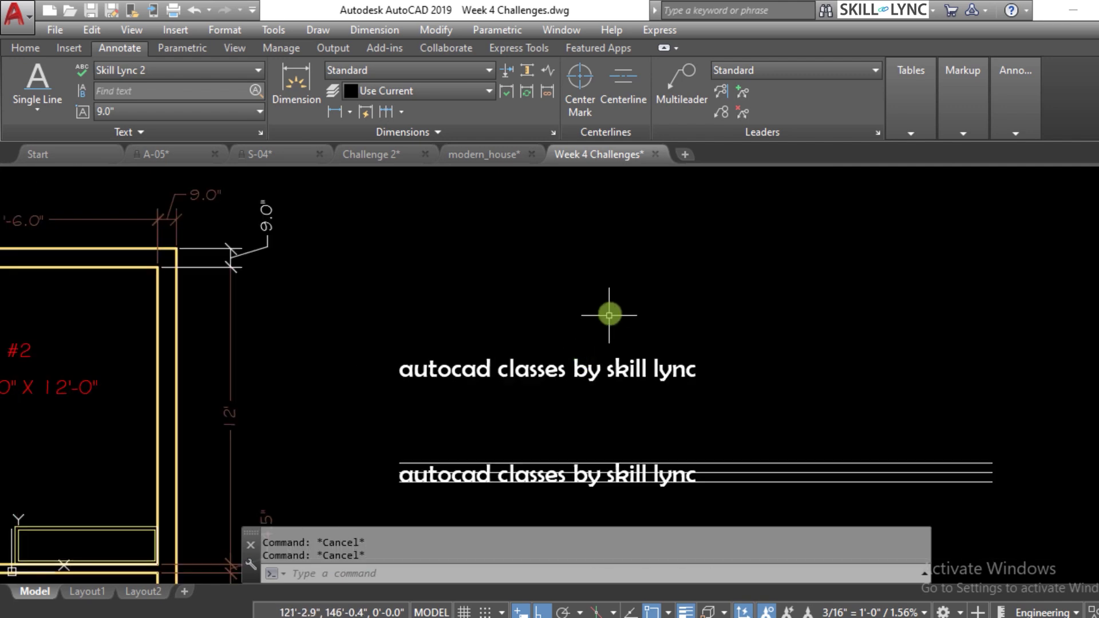
Start a single-line text just above the upper text line, with a height of 24" and a rotation angle of 0.
scroll(609, 312, up, 2)
key(Escape)
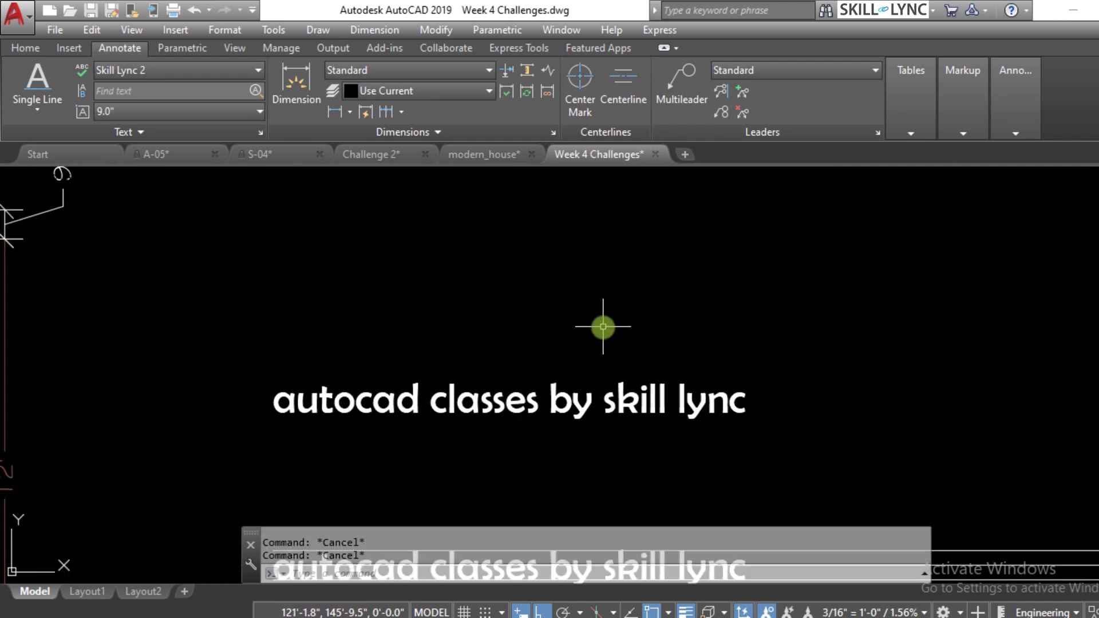
text(dt)
key(Return)
click(324, 309)
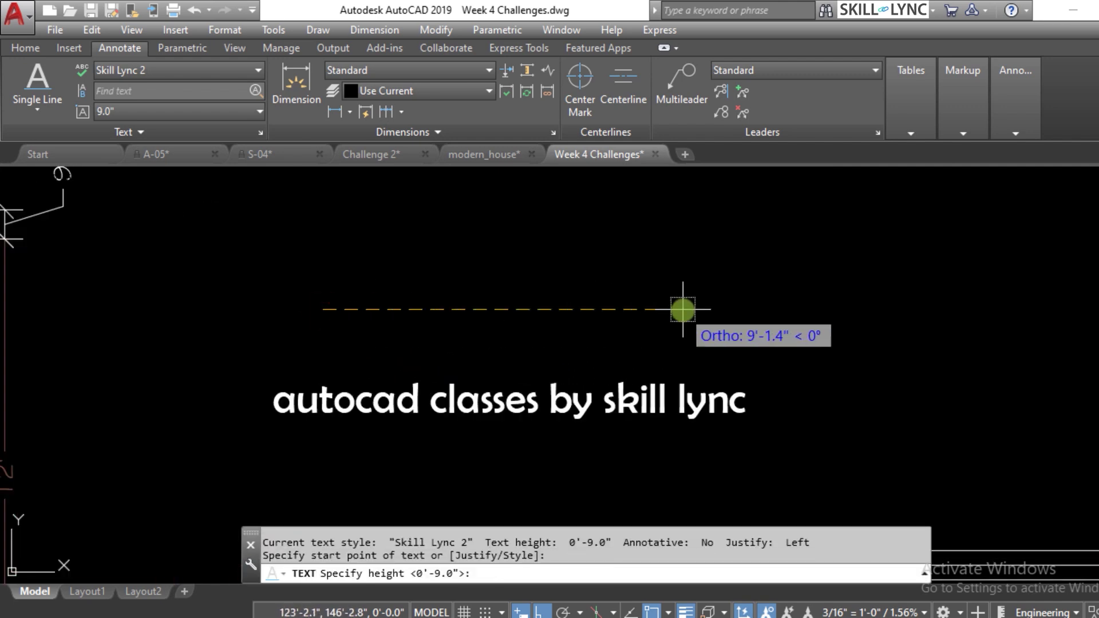
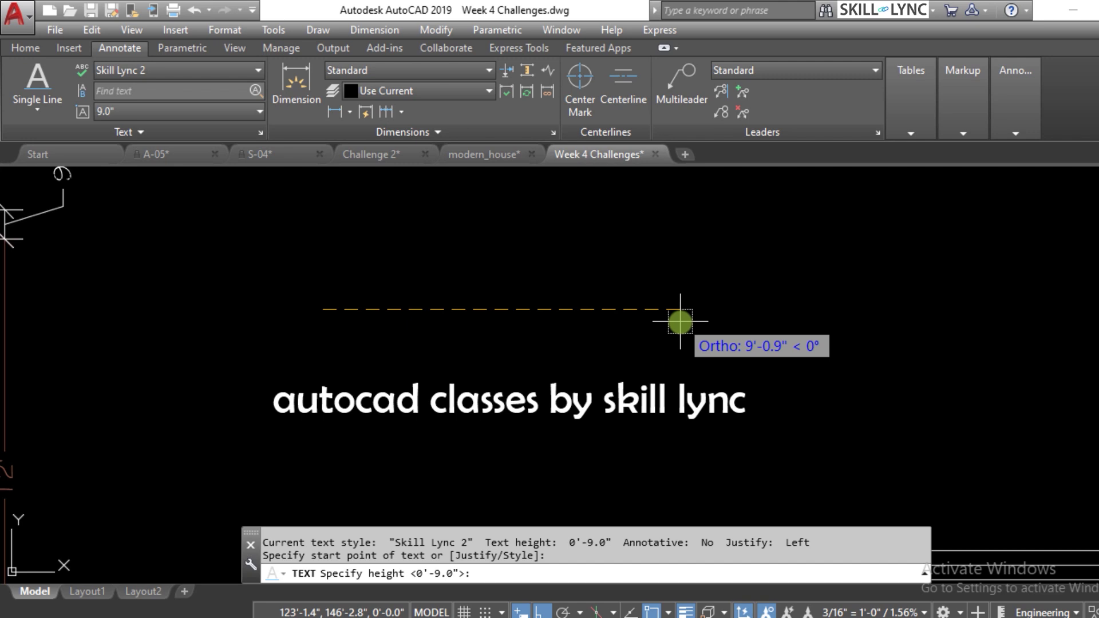
text(1)
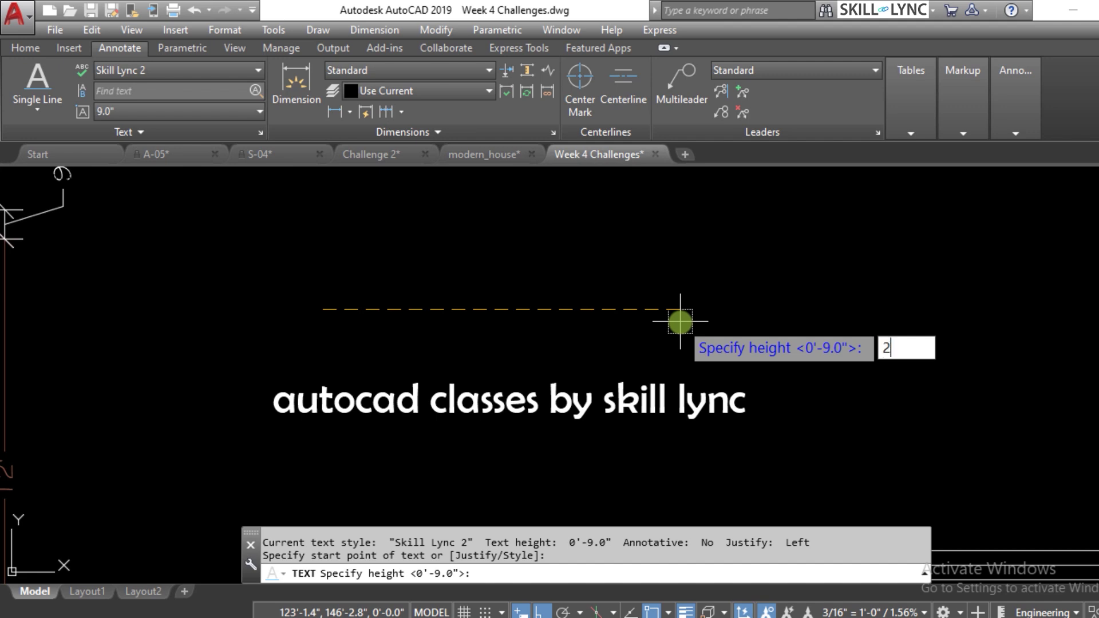
key(Return)
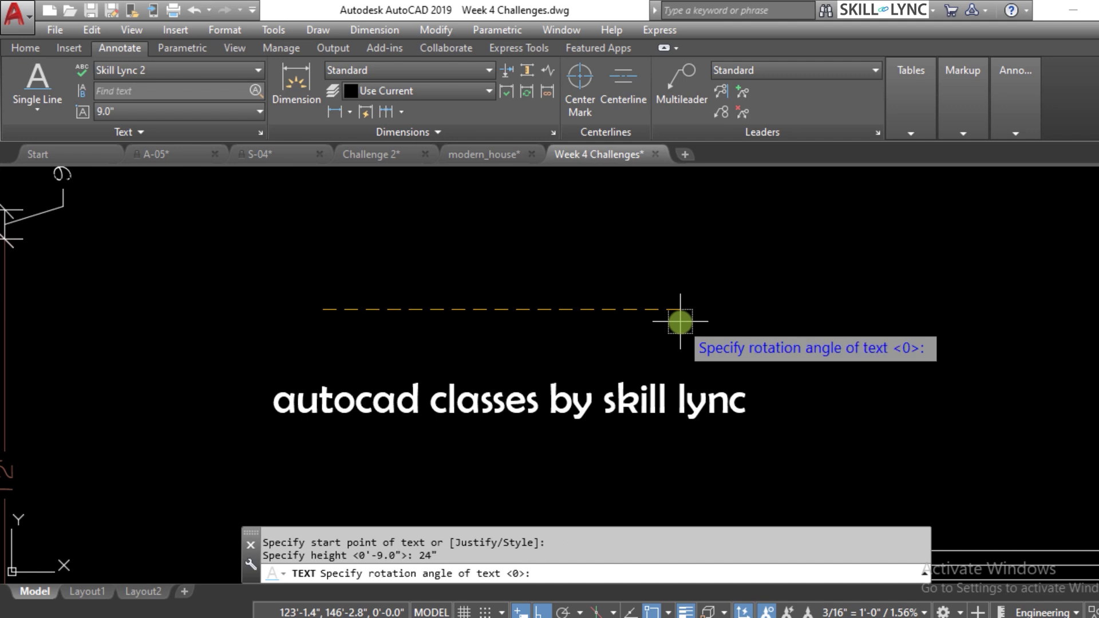
key(Return)
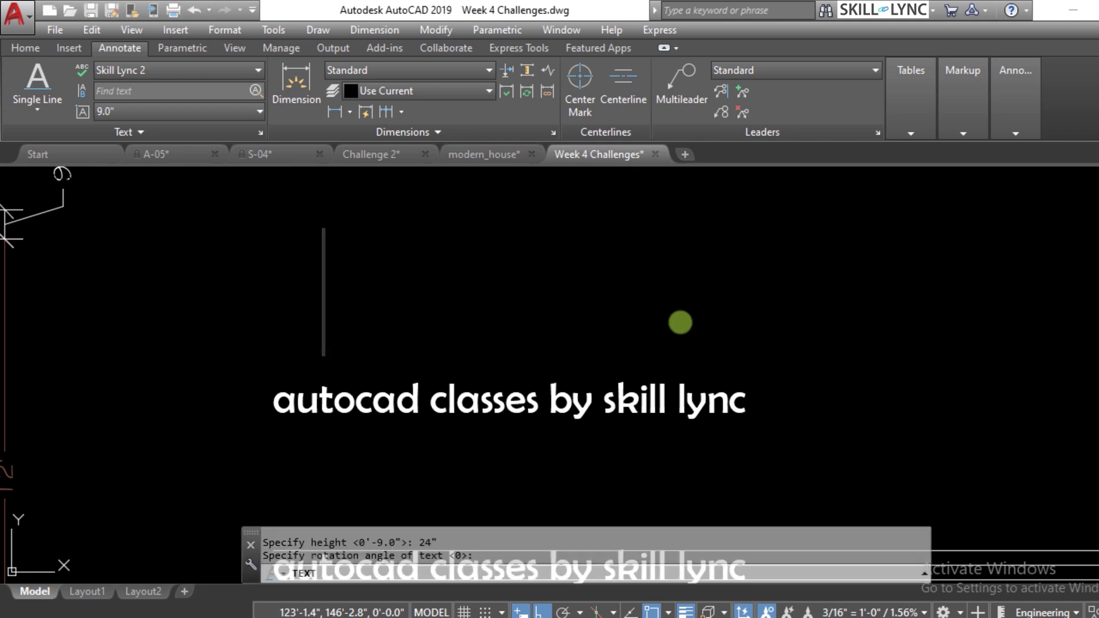
Enter "skill lync classes" as the content of the new single-line text and finish it.
text(sk)
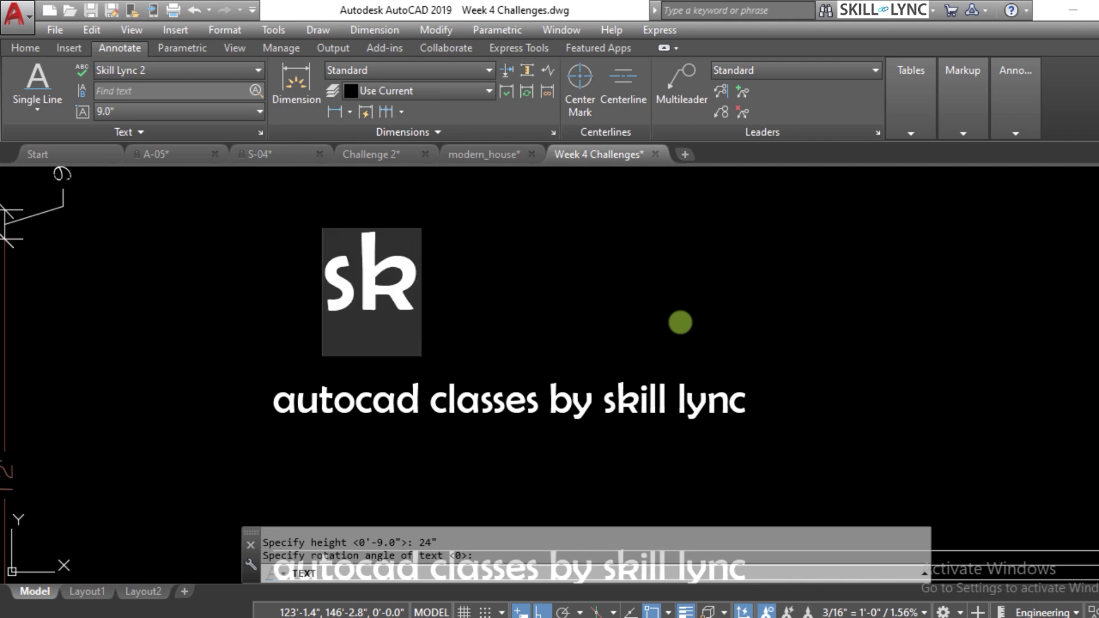
text(ill lync claase)
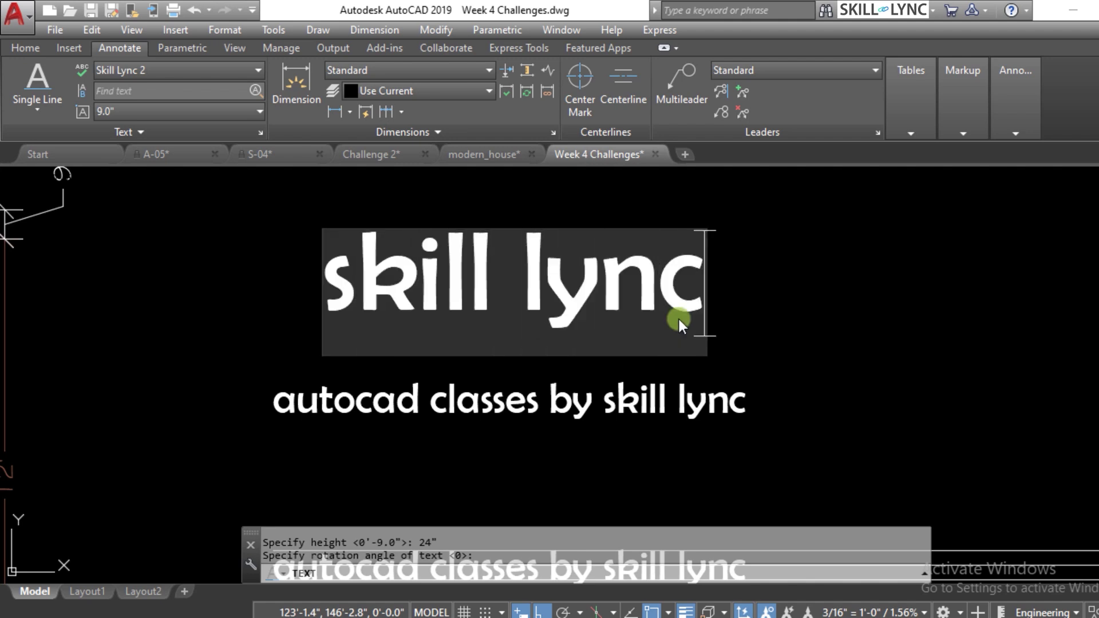
key(BackSpace)
key(BackSpace)
key(BackSpace)
key(BackSpace)
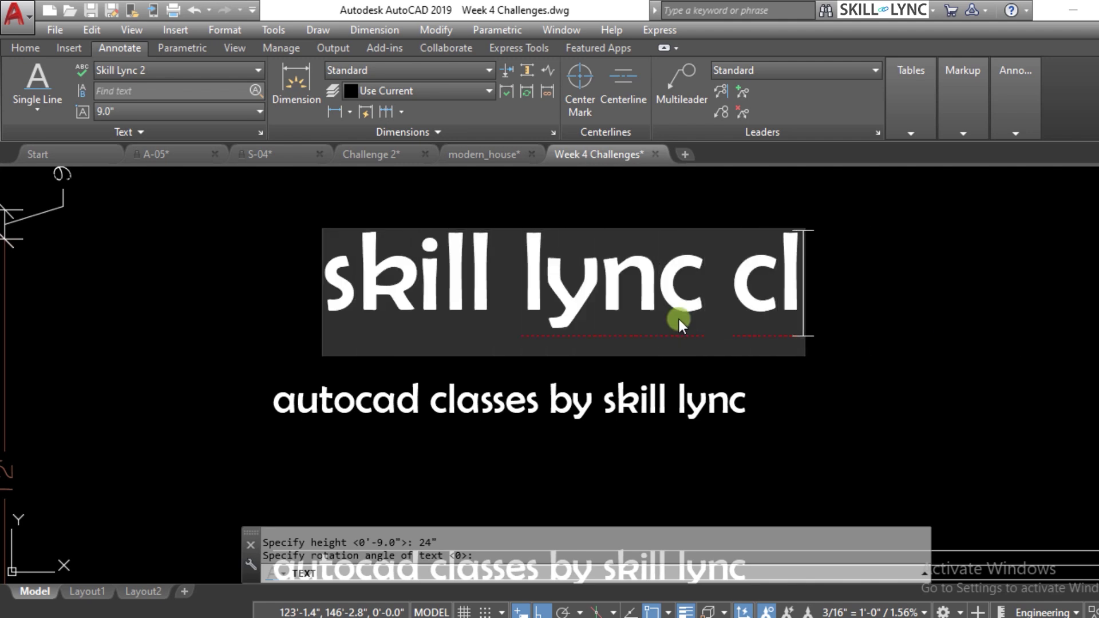
text(s)
key(BackSpace)
key(BackSpace)
text(a)
key(BackSpace)
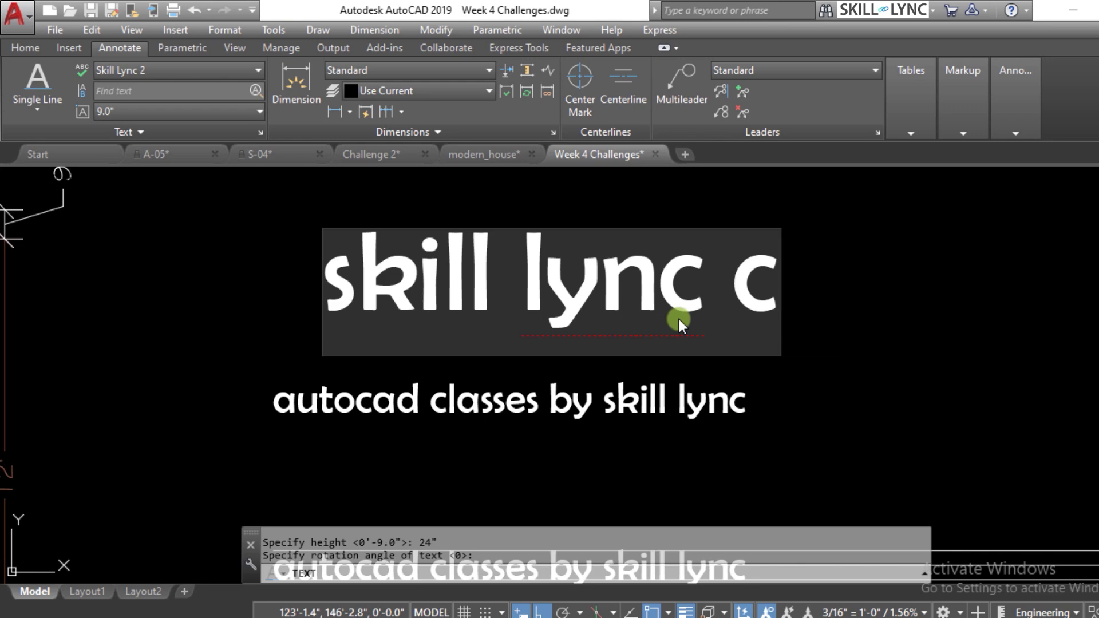
text(lasses)
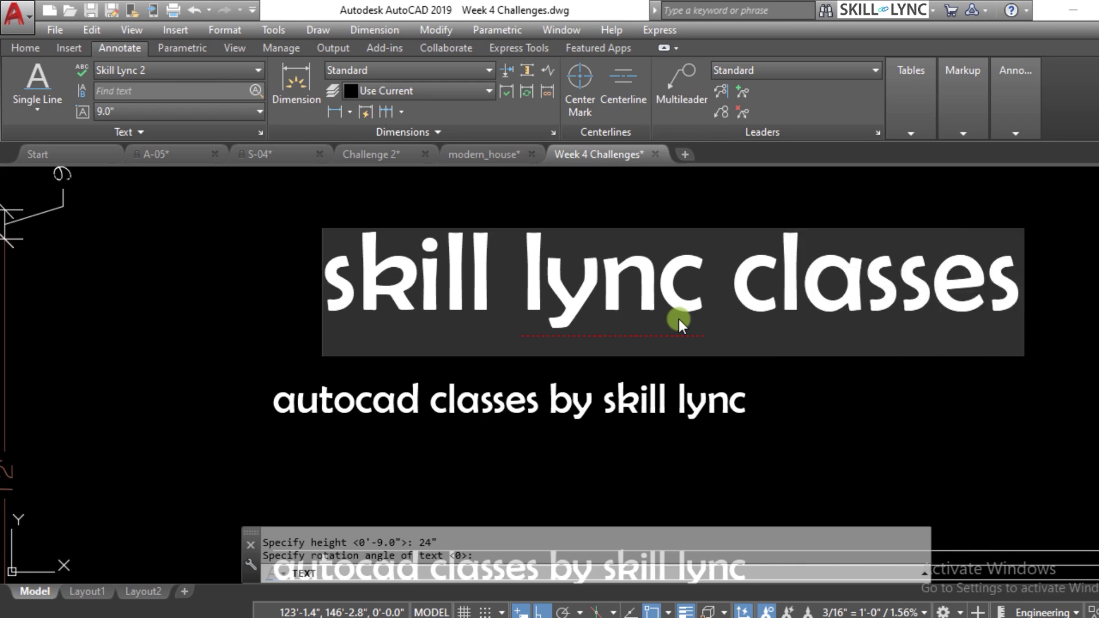
key(Return)
key(Return)
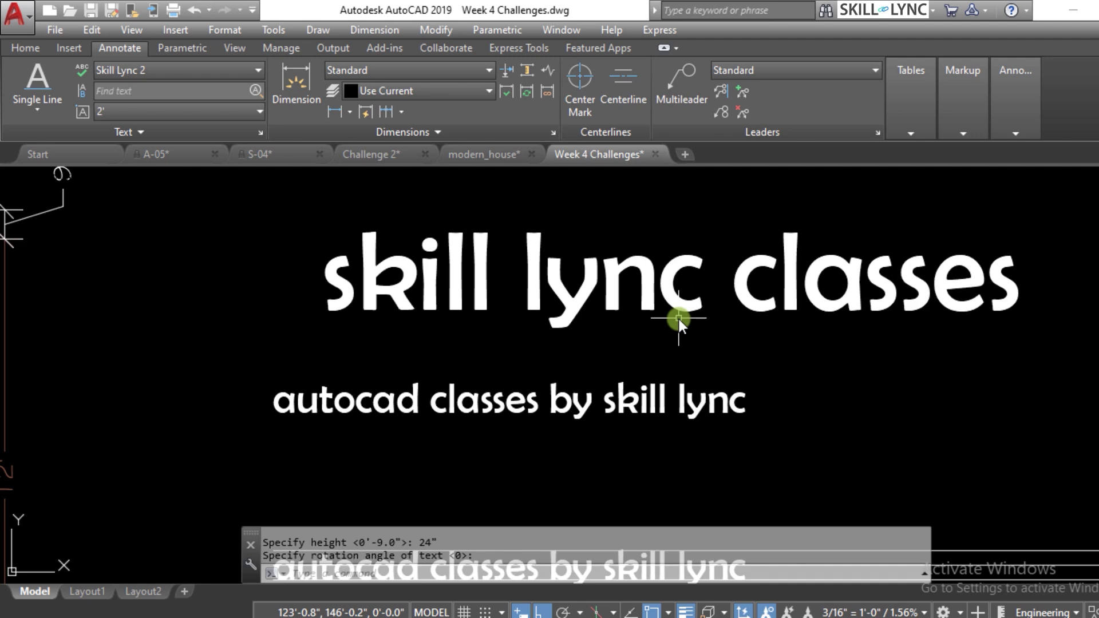
scroll(676, 303, down, 3)
scroll(686, 303, up, 3)
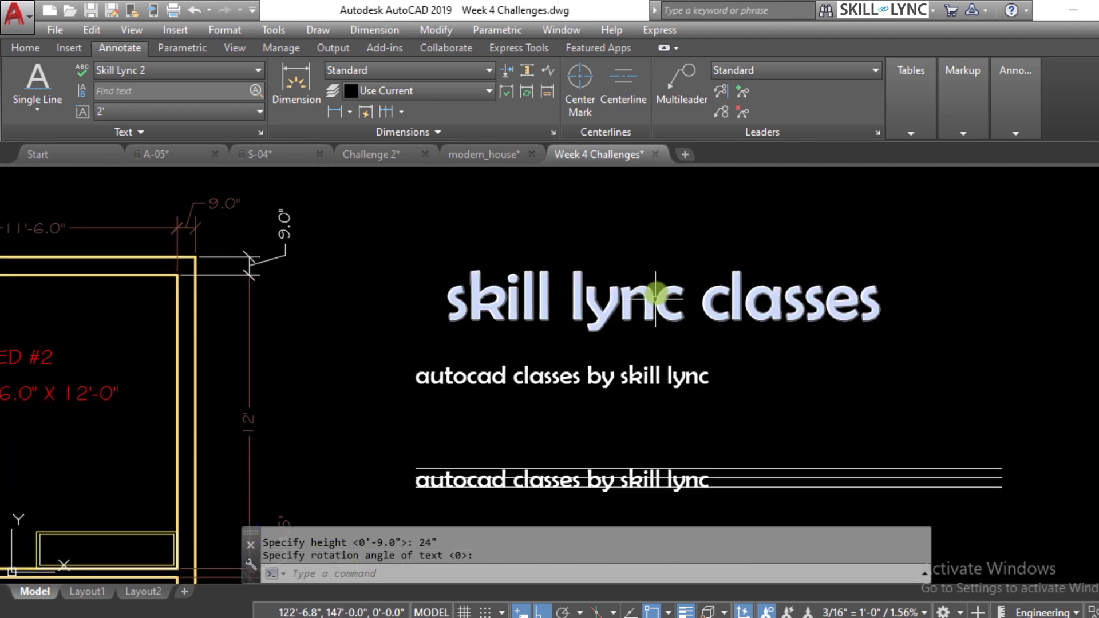
Examine the justification options offered by the single-line text command, and leave the command without placing text.
scroll(675, 262, down, 4)
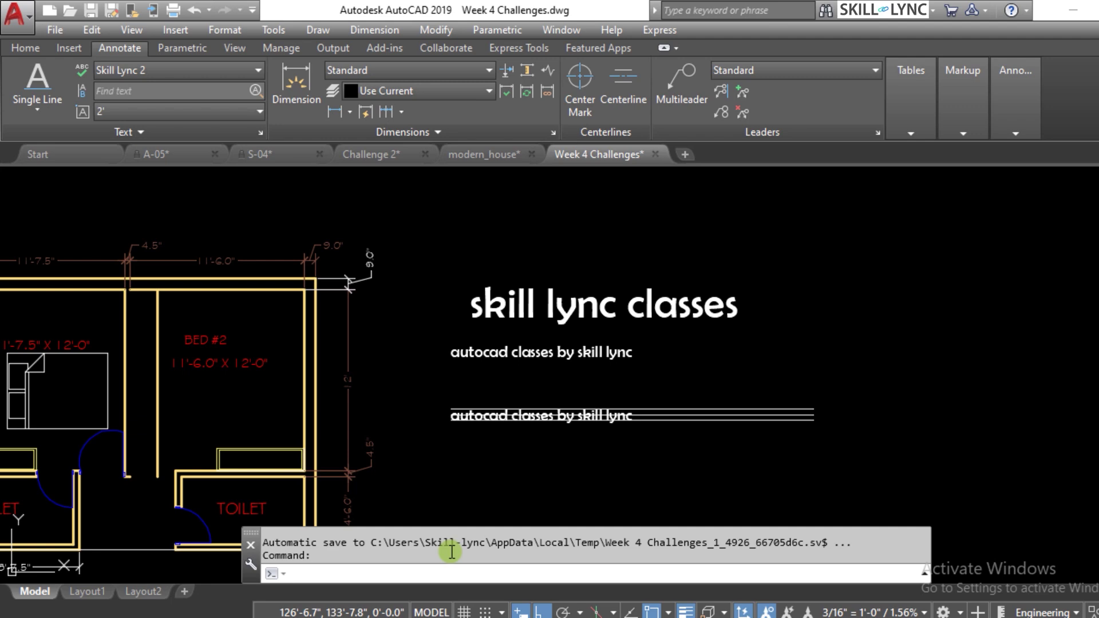
text(t)
key(Return)
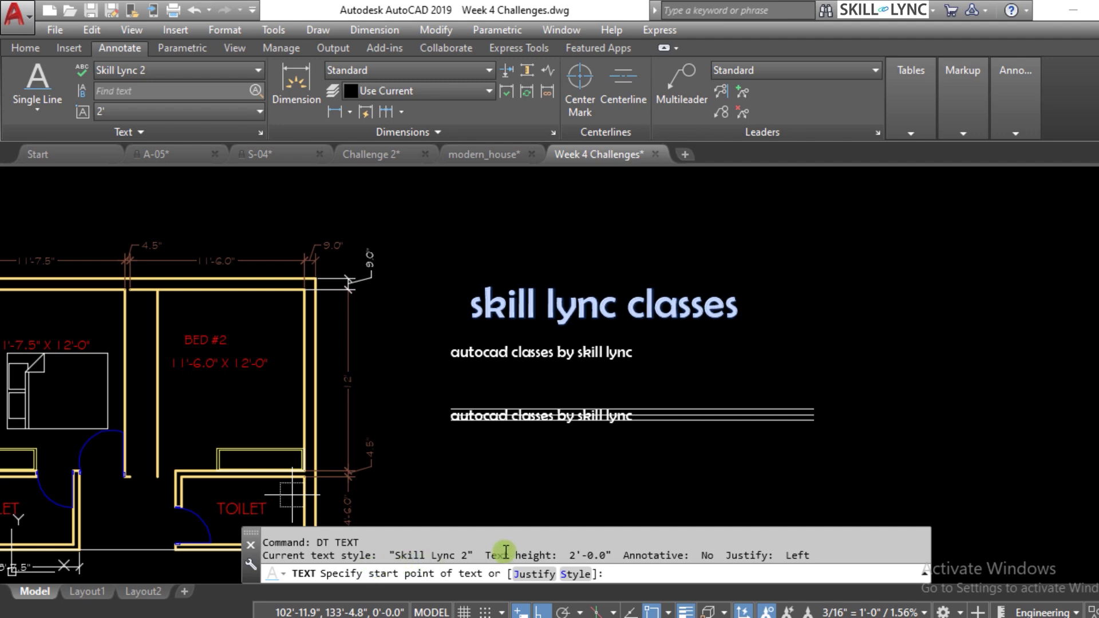
click(525, 576)
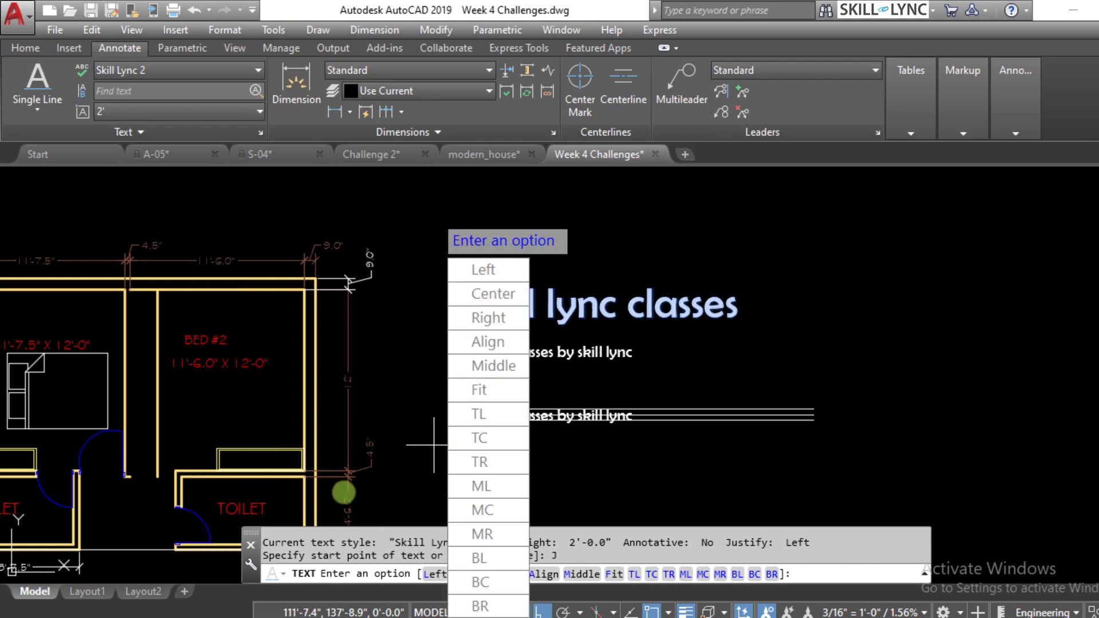
key(Escape)
key(Escape)
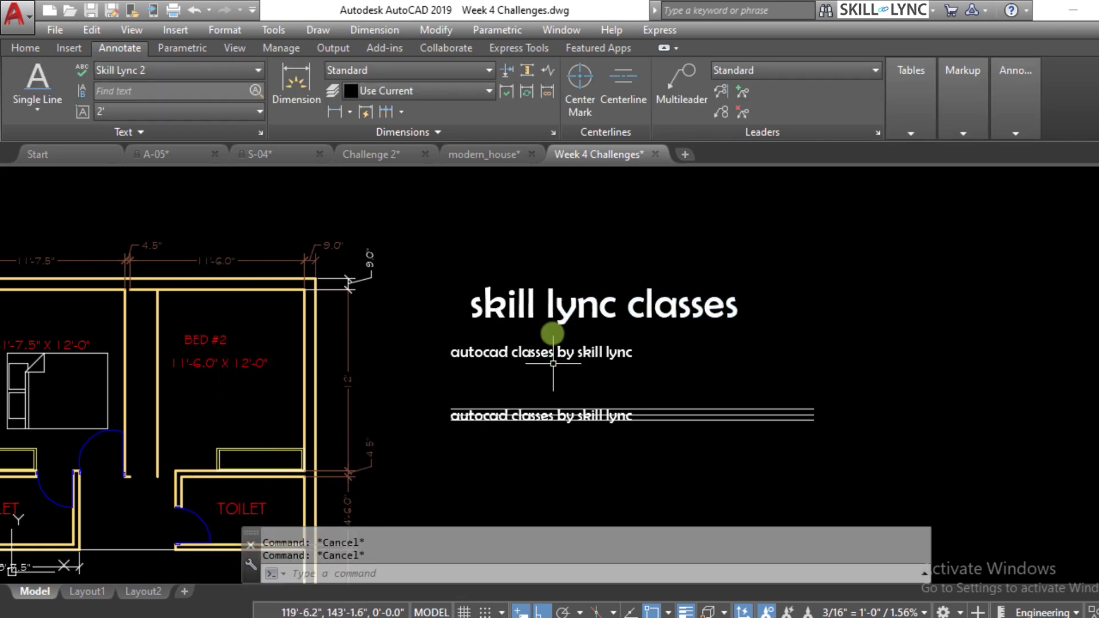
Open the large "skill lync classes" text for editing with the TEXTEDIT command.
scroll(657, 368, down, 2)
scroll(628, 344, up, 4)
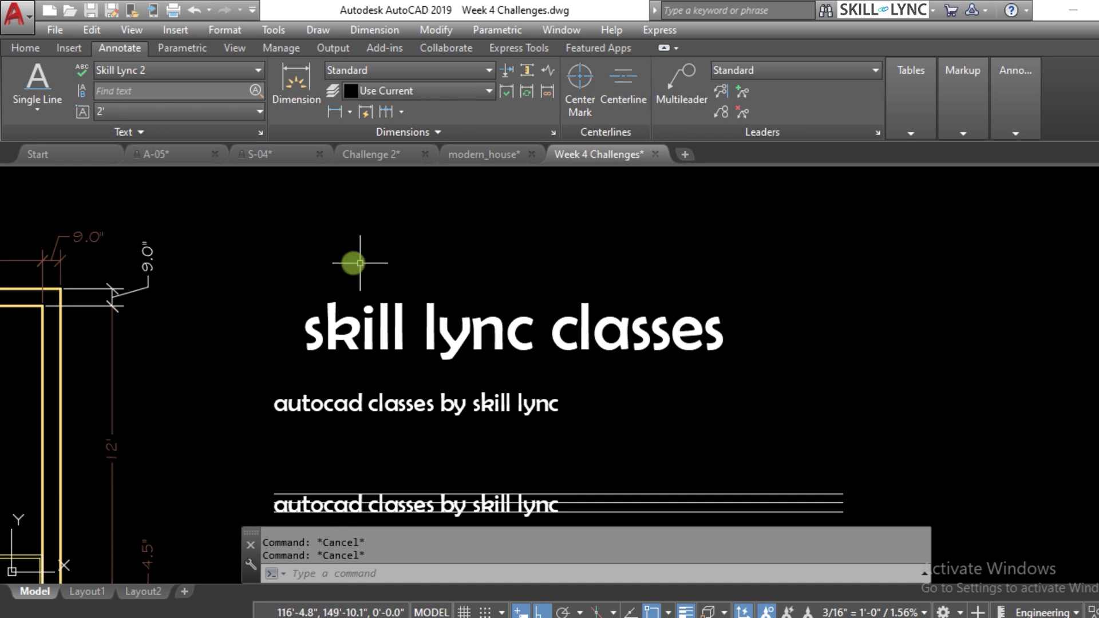
click(392, 568)
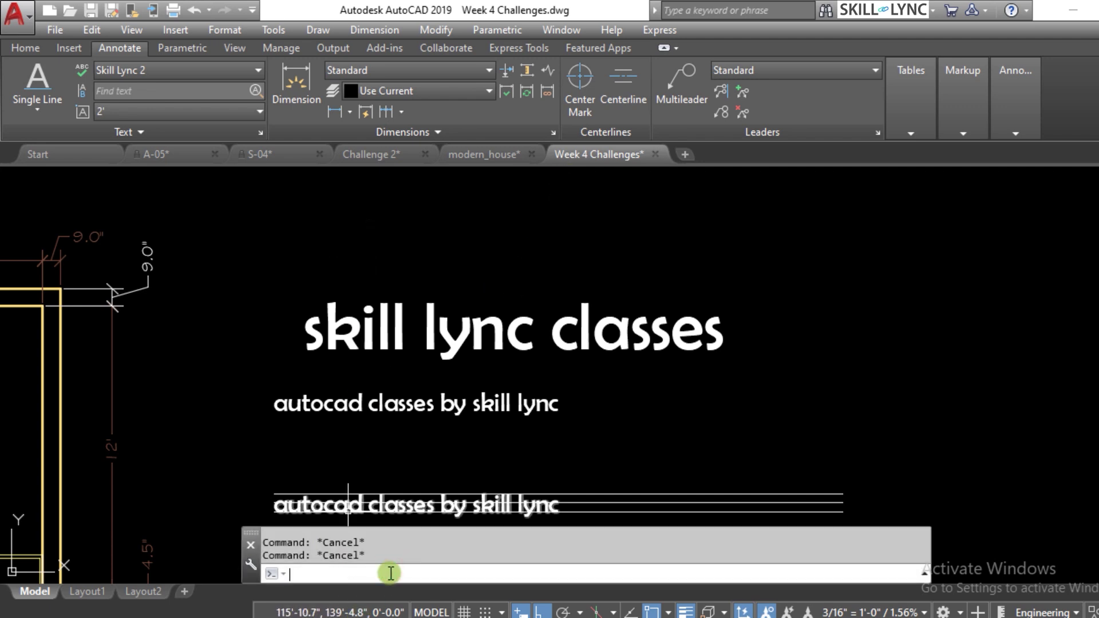
key(Return)
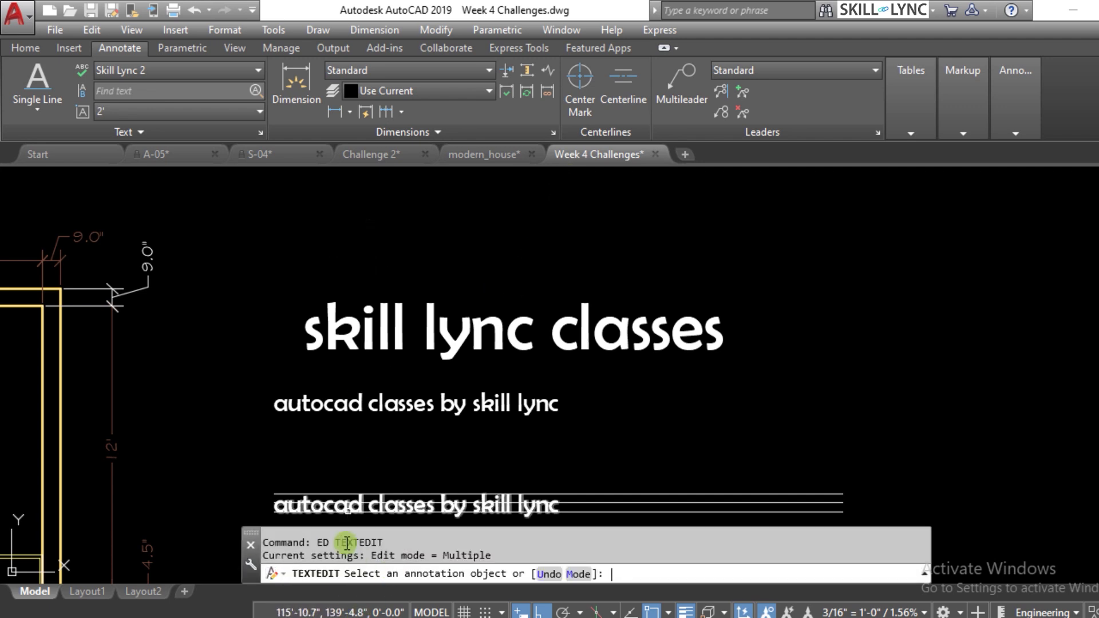
click(350, 339)
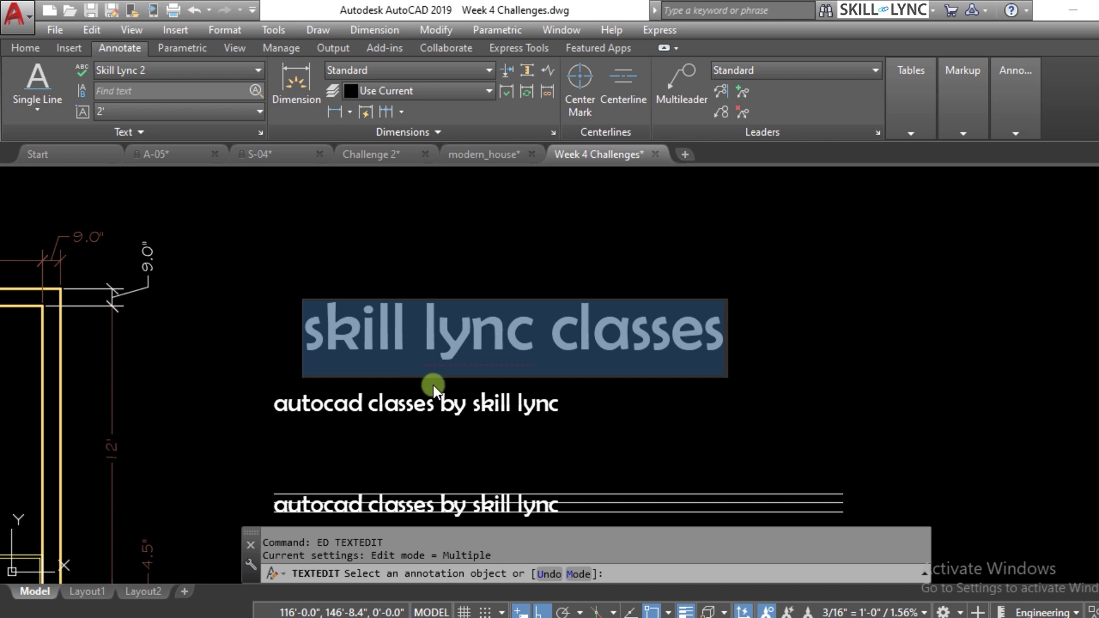
Replace the large "skill lync classes" heading with "Autocad classes" and finish text editing.
text(Auto)
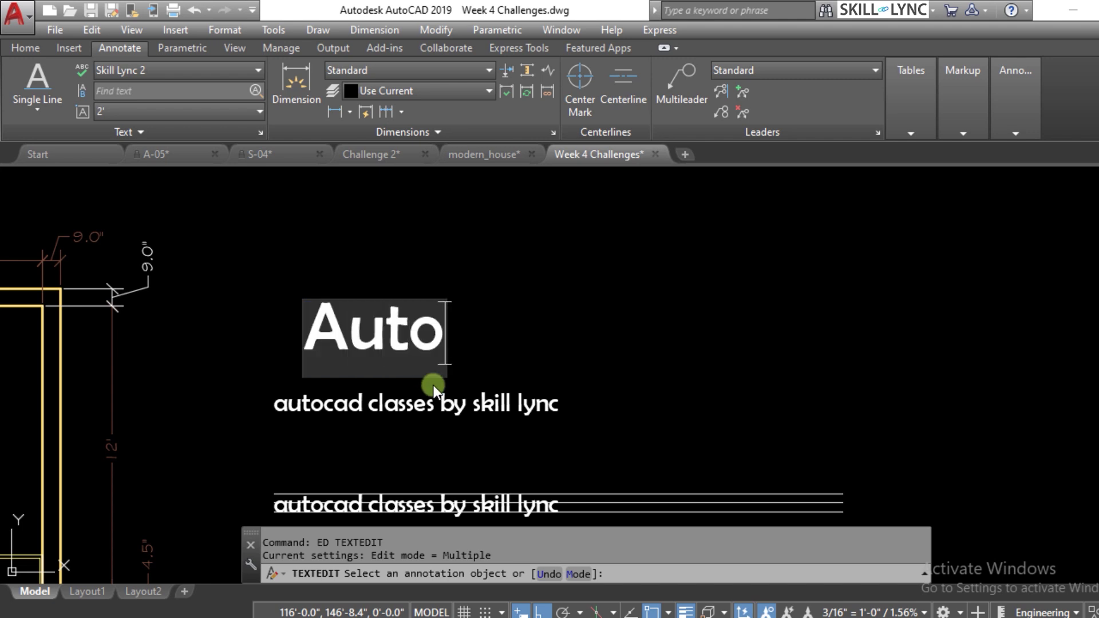
text(cad 20)
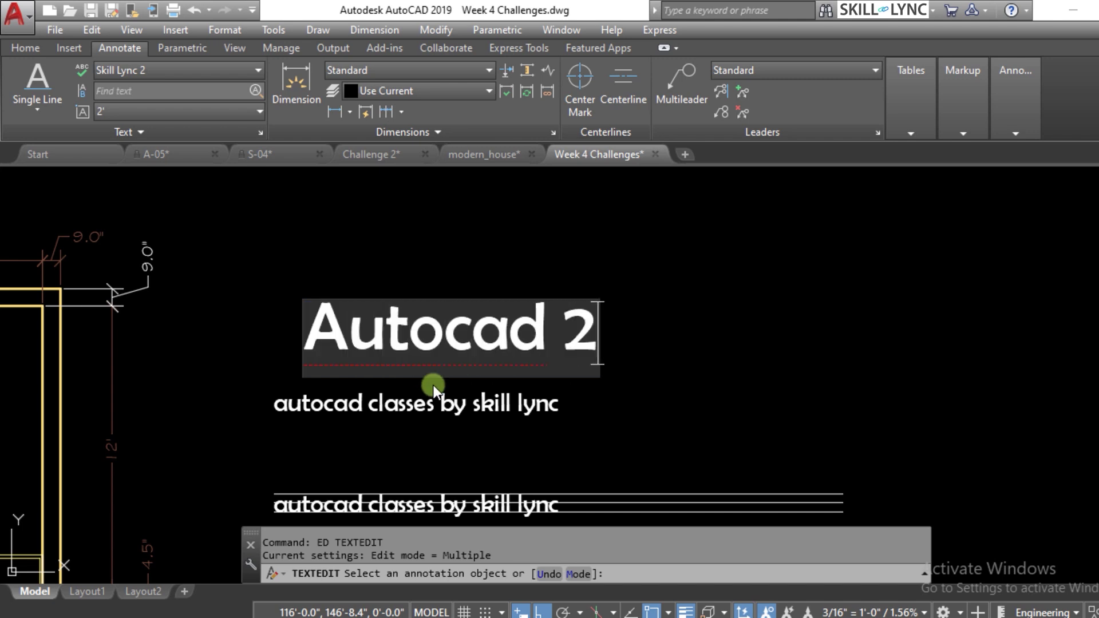
key(BackSpace)
key(BackSpace)
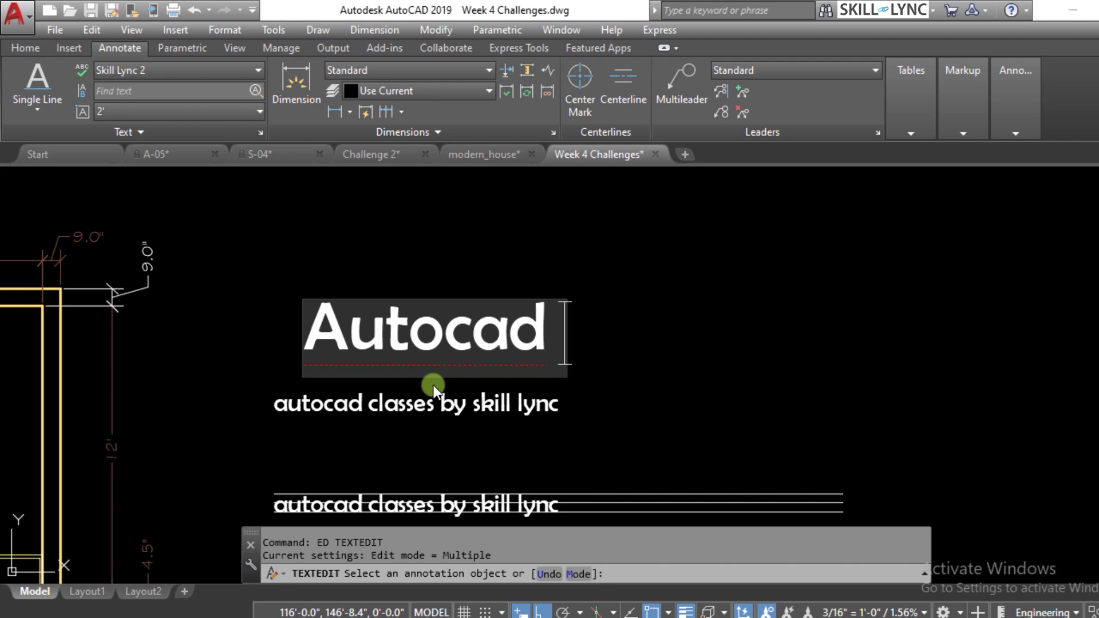
text(classes)
key(Return)
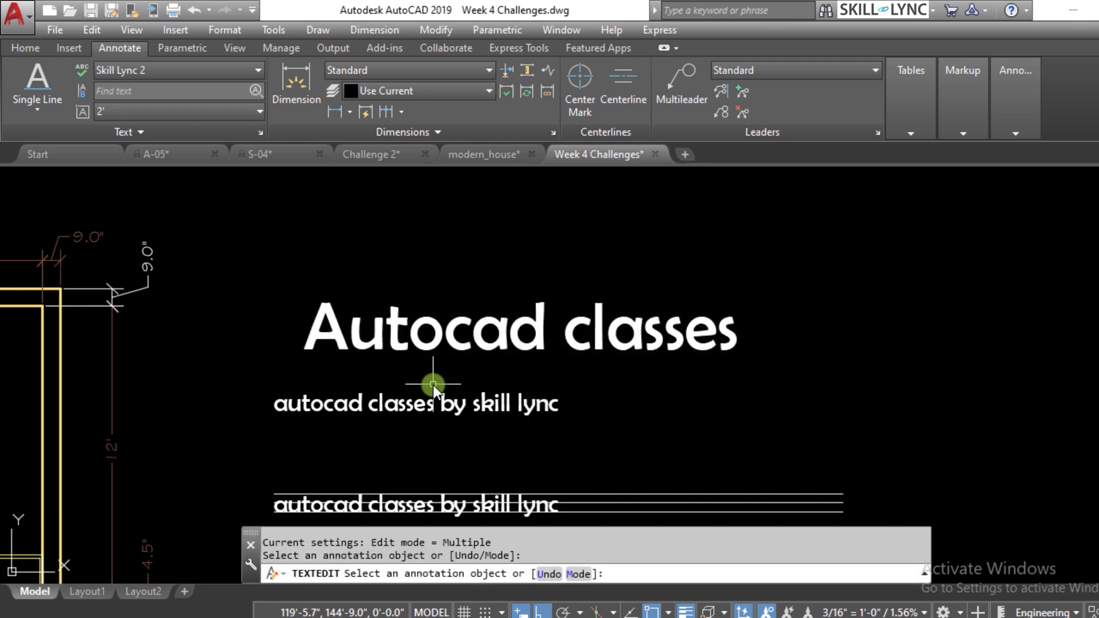
key(Escape)
key(Escape)
Change the BED #2 room label in the floor plan to "bed room".
scroll(834, 368, down, 5)
scroll(405, 373, up, 2)
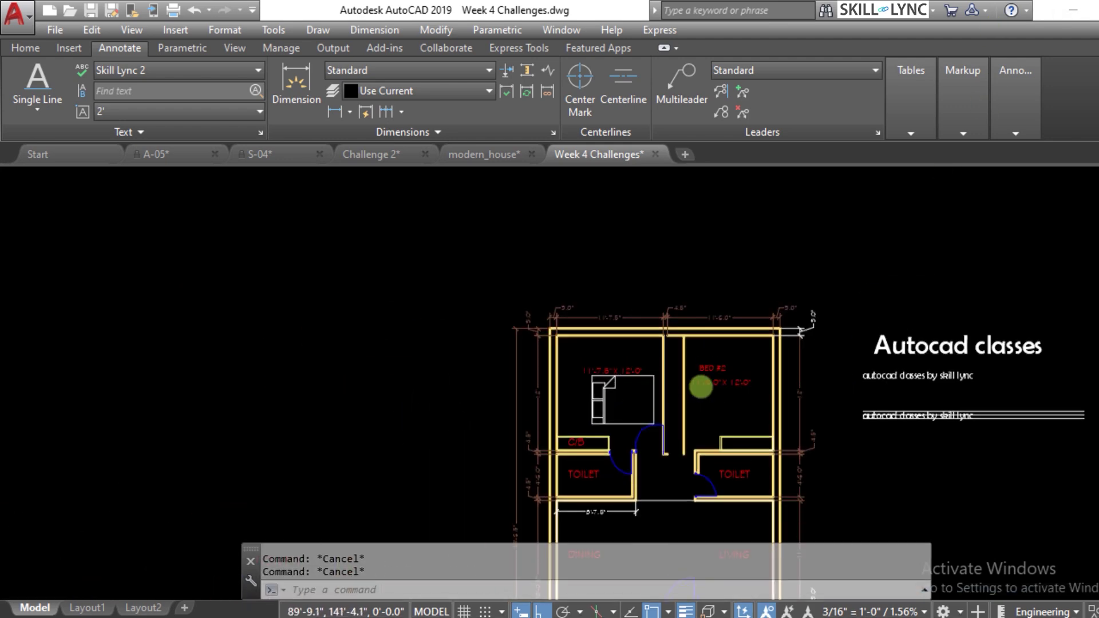
scroll(701, 387, up, 8)
text(d)
key(Return)
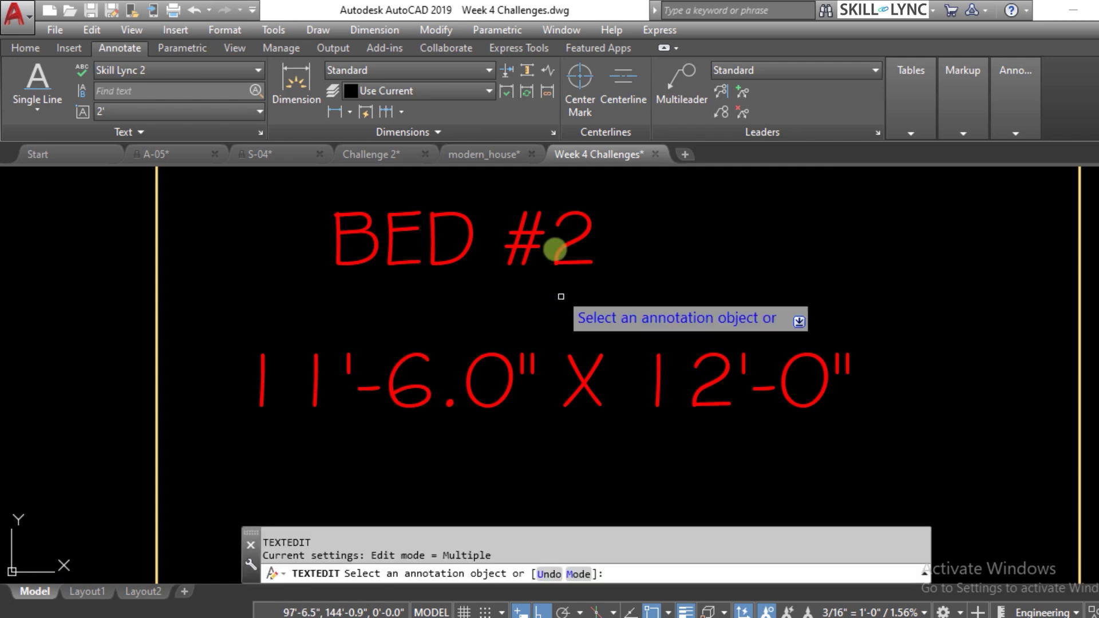
click(565, 266)
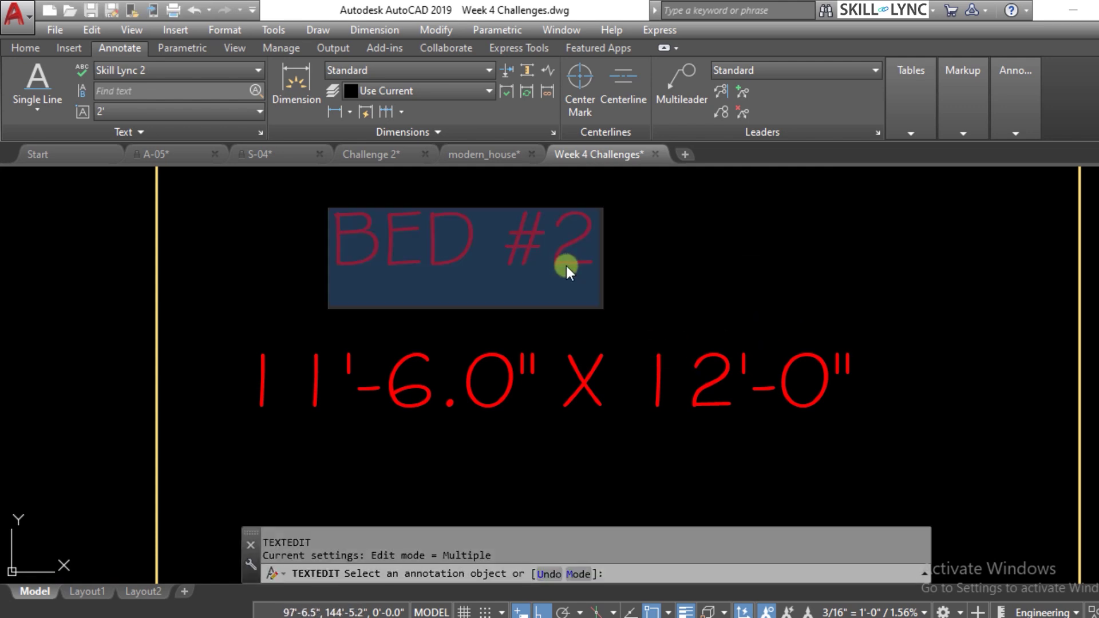
text(bed room)
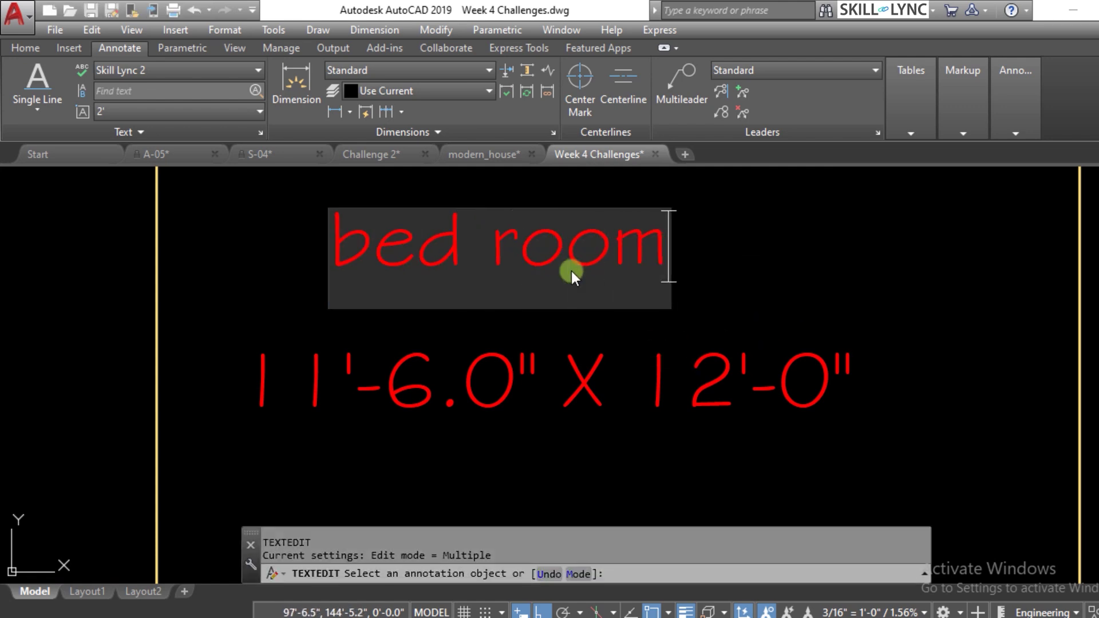
key(Return)
key(Escape)
key(Escape)
Change the "bed room" label's text style to Skill Lync-1 in its properties.
drag(630, 310, 569, 263)
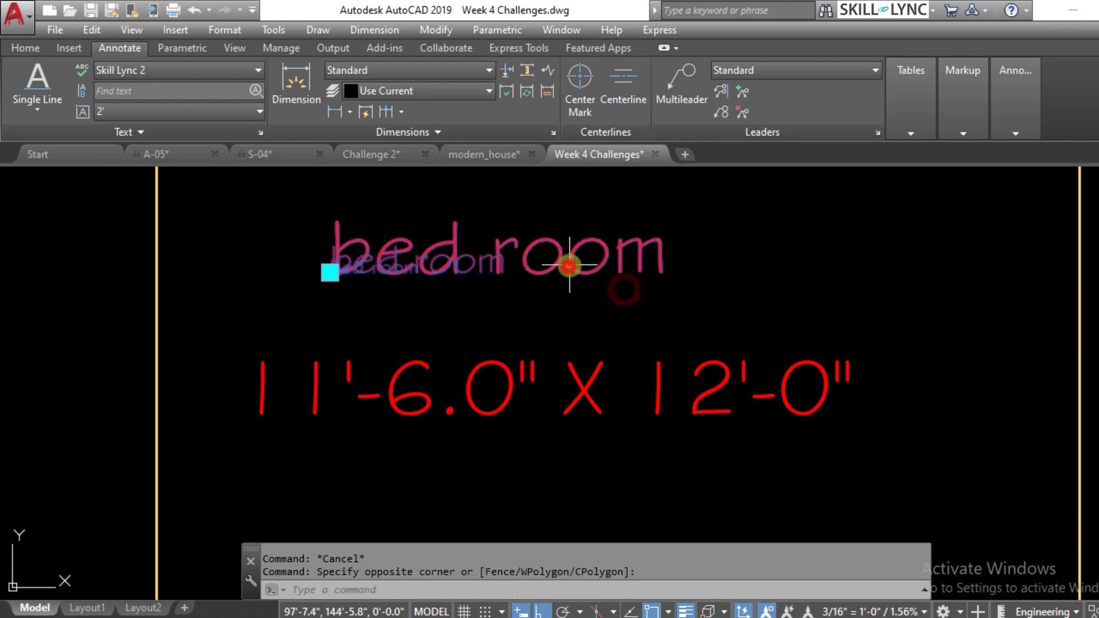
right_click(569, 263)
click(635, 594)
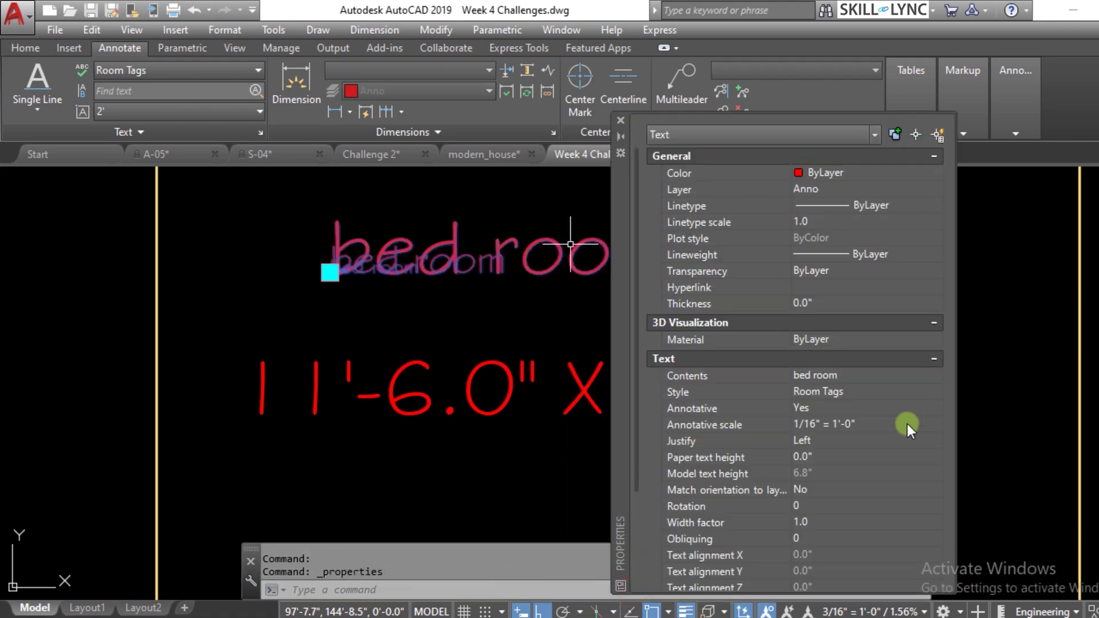
click(901, 387)
click(928, 391)
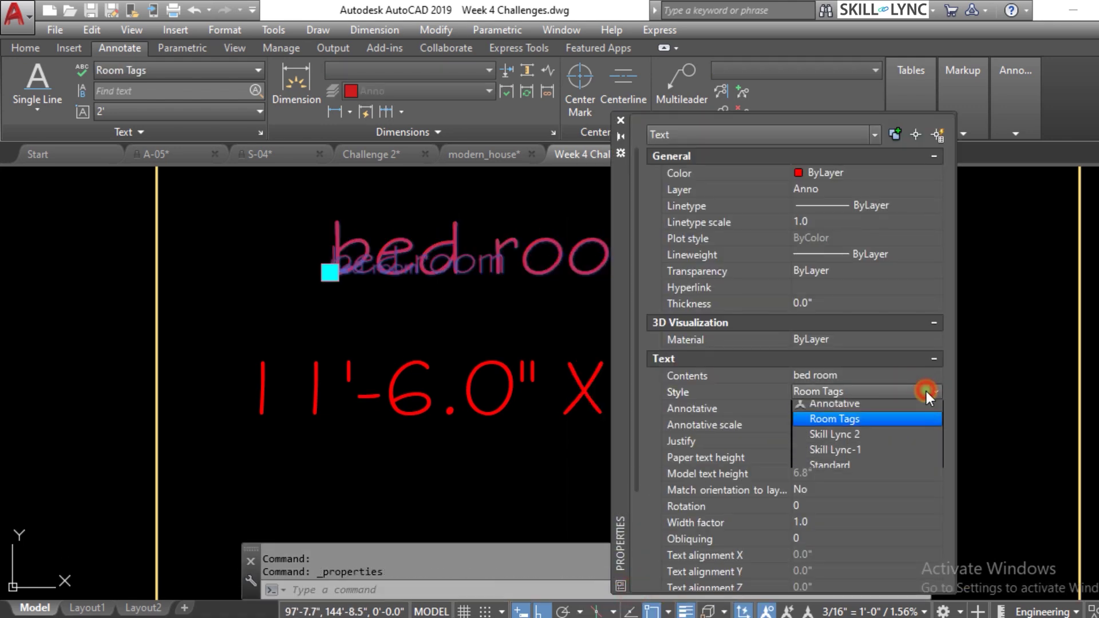
click(863, 453)
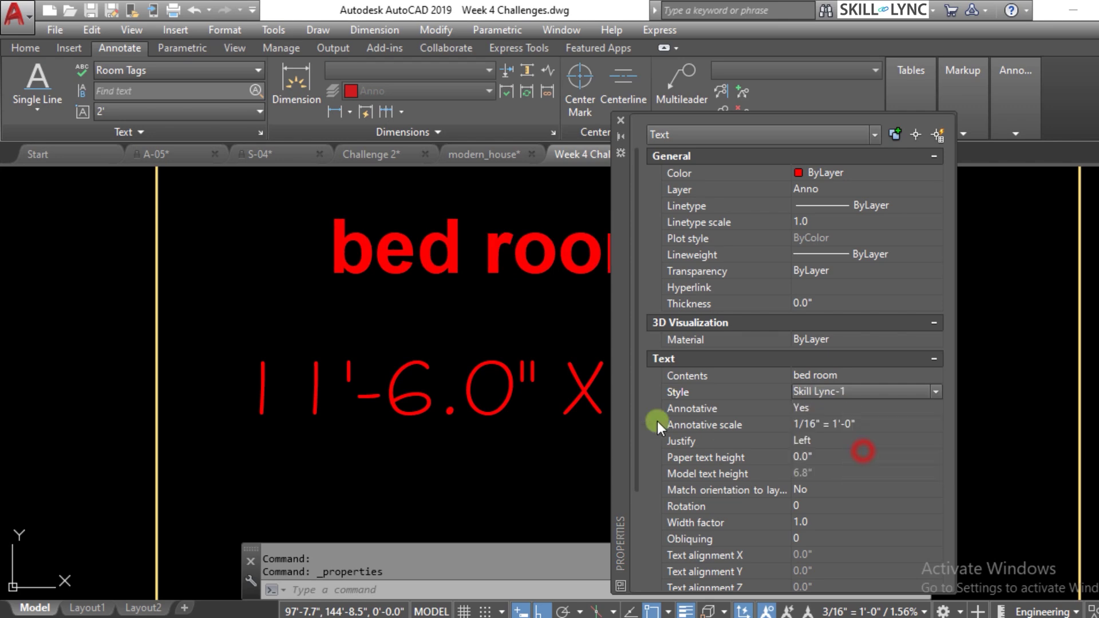
key(Escape)
key(Escape)
scroll(386, 372, down, 2)
scroll(385, 372, down, 5)
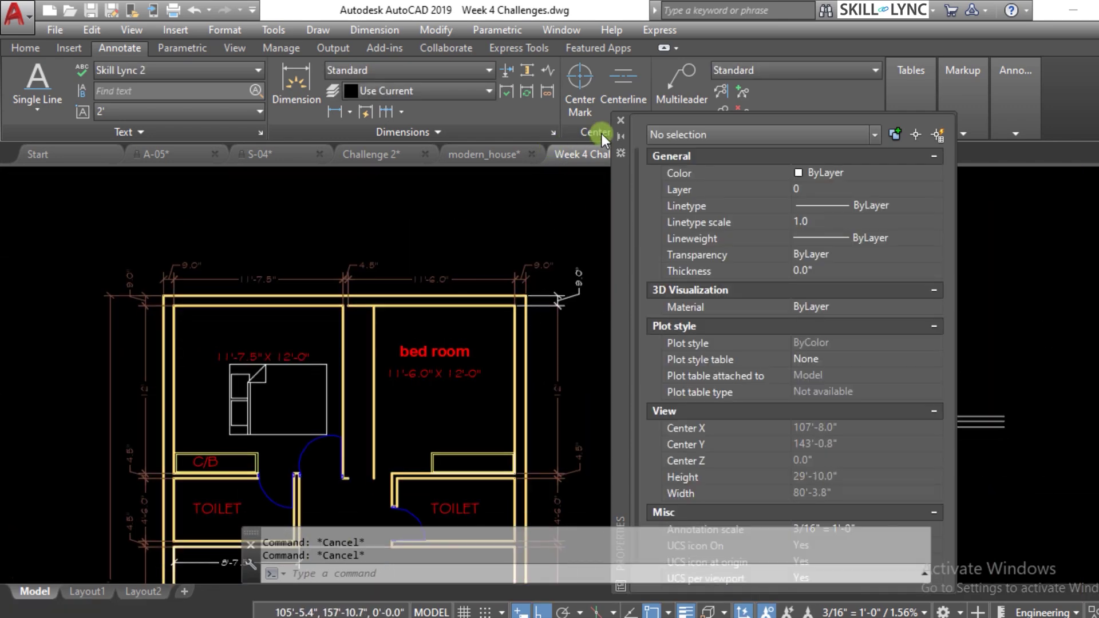
click(620, 120)
Examine the restyled bedroom label in the plan and the sample text lines beside it.
scroll(503, 355, down, 2)
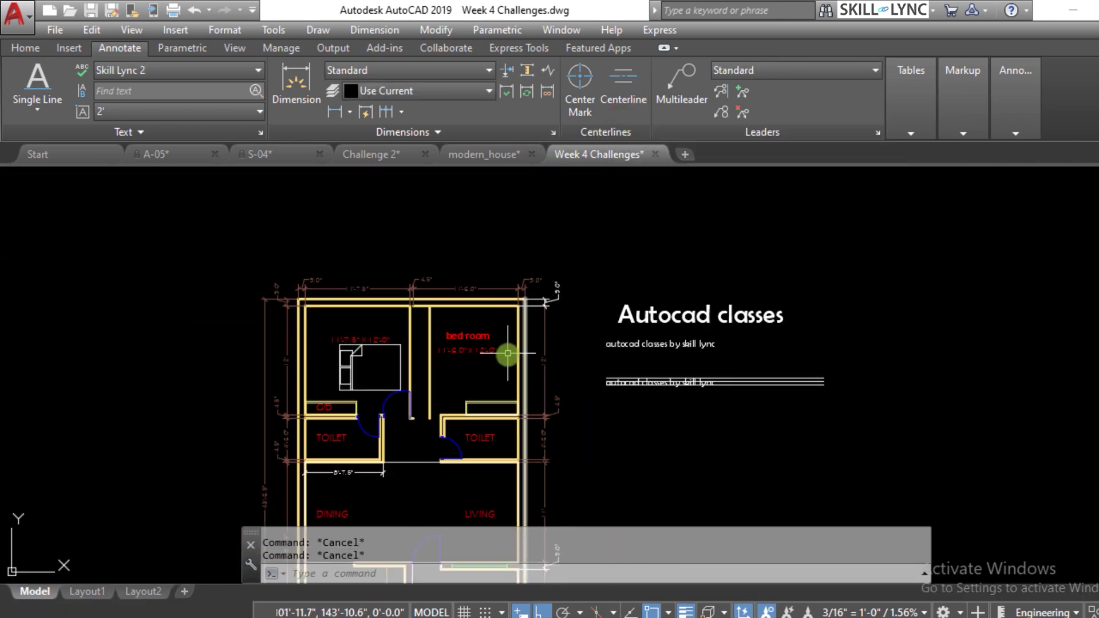
scroll(459, 314, up, 1)
scroll(348, 343, down, 2)
scroll(627, 305, up, 3)
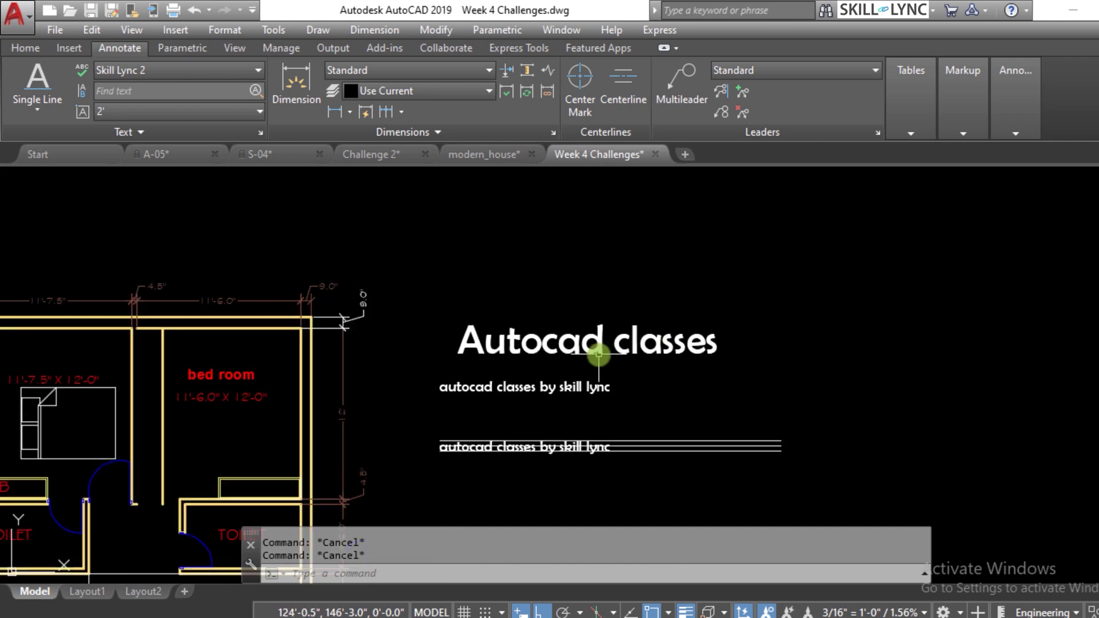
scroll(635, 280, up, 1)
scroll(647, 268, down, 2)
scroll(363, 338, up, 1)
scroll(321, 342, down, 2)
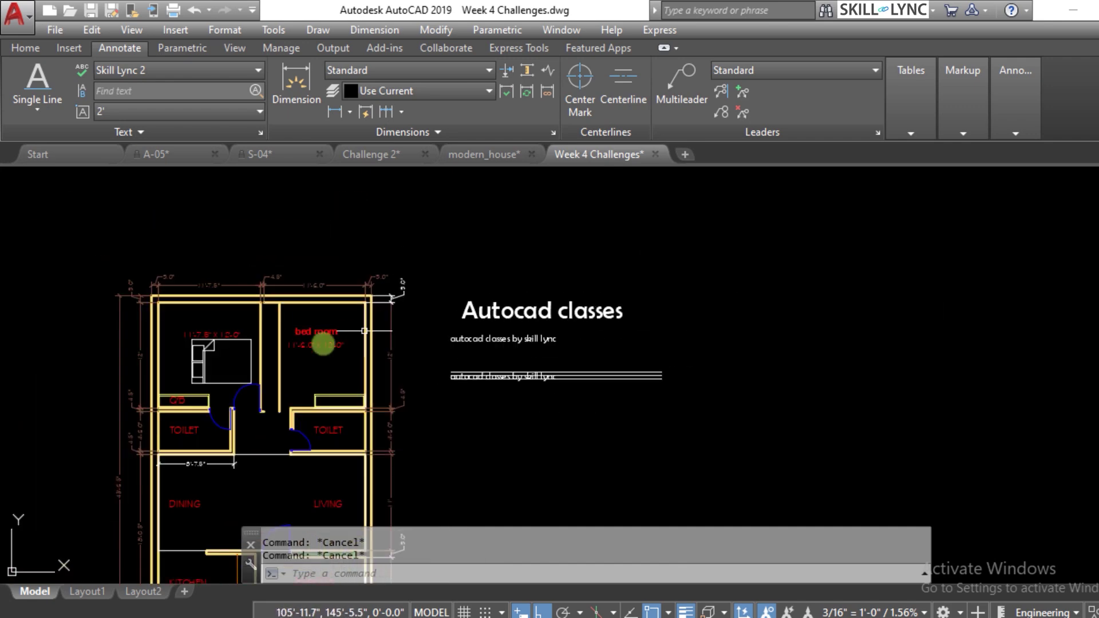
scroll(302, 332, up, 1)
scroll(383, 317, down, 2)
scroll(329, 318, up, 3)
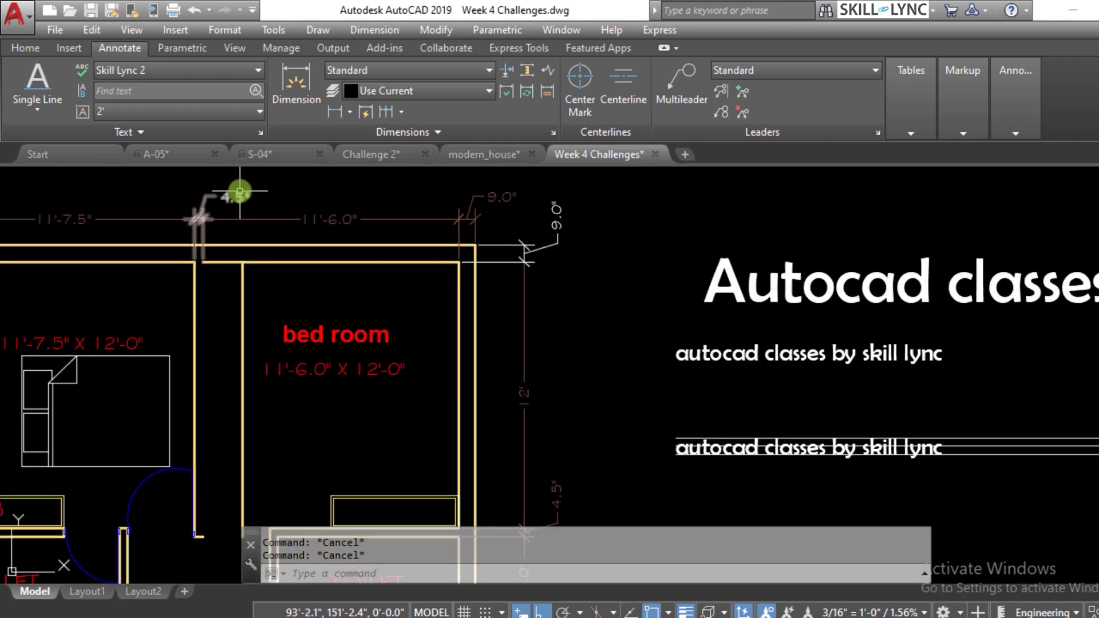
Switch to the S-04 drawing's model space and select the STIFFENER label to inspect its object type.
click(274, 153)
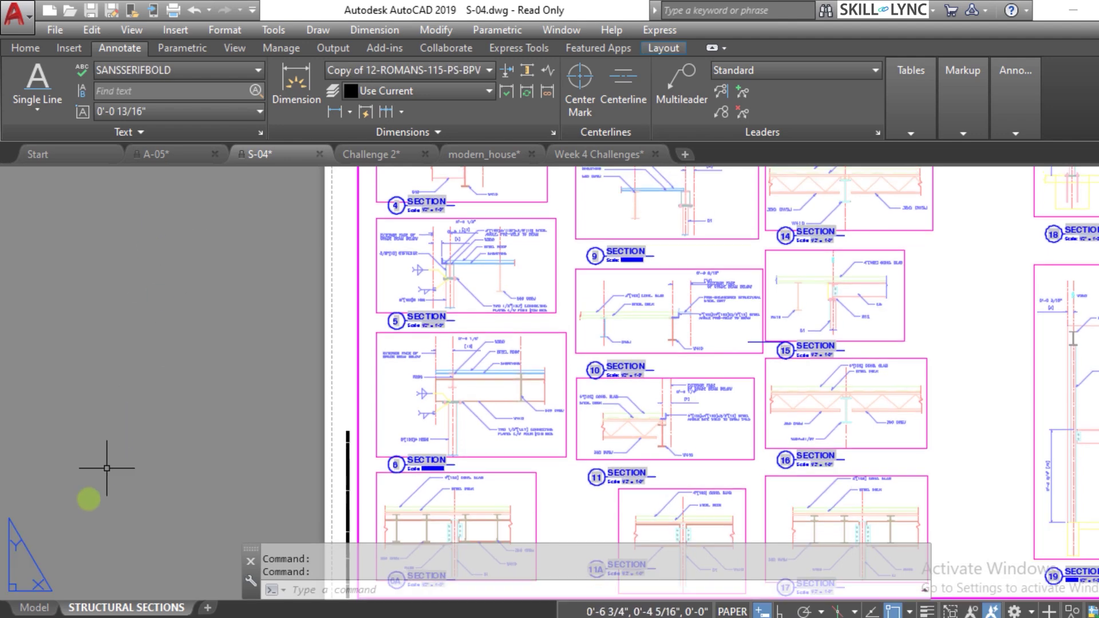
click(35, 607)
scroll(344, 326, up, 5)
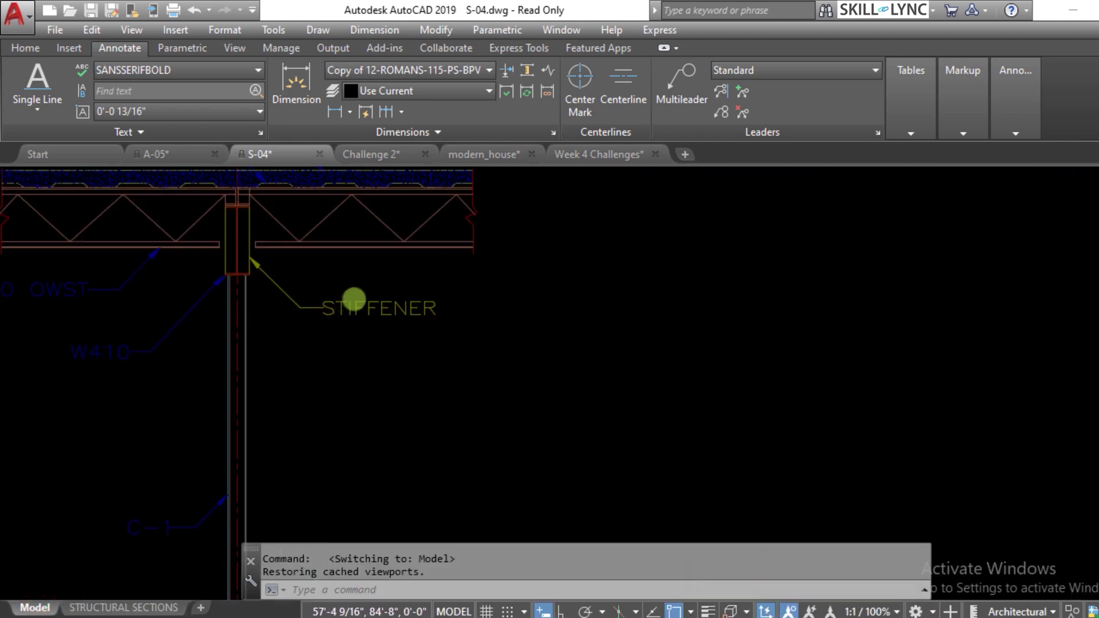
click(423, 306)
click(355, 337)
click(383, 314)
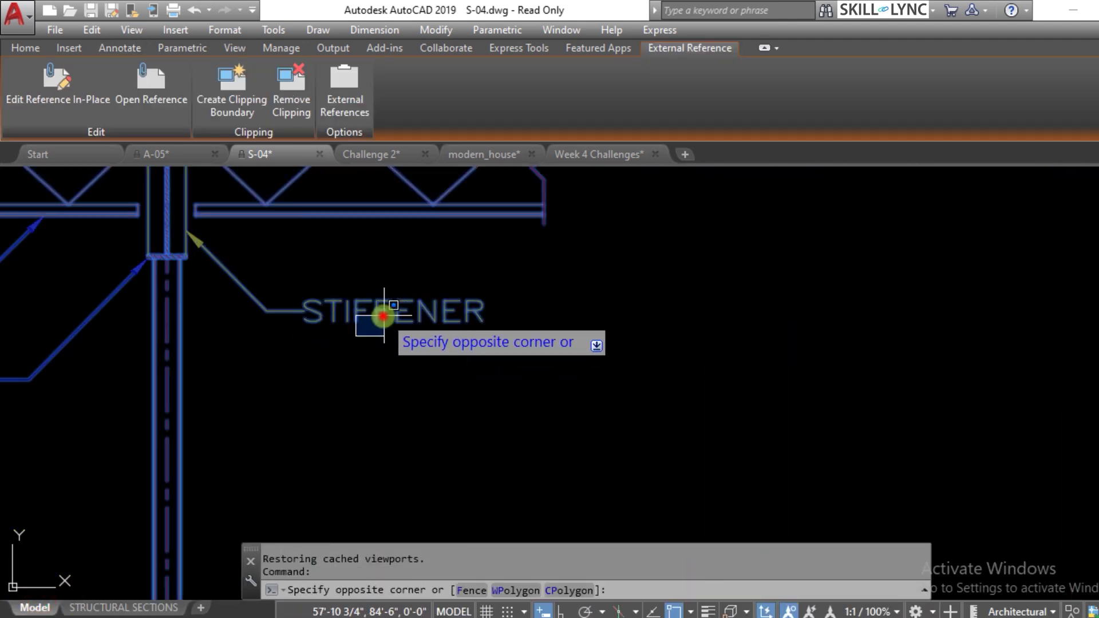
key(Escape)
Try to explode the external reference containing the STIFFENER label.
click(424, 362)
click(337, 293)
text(x)
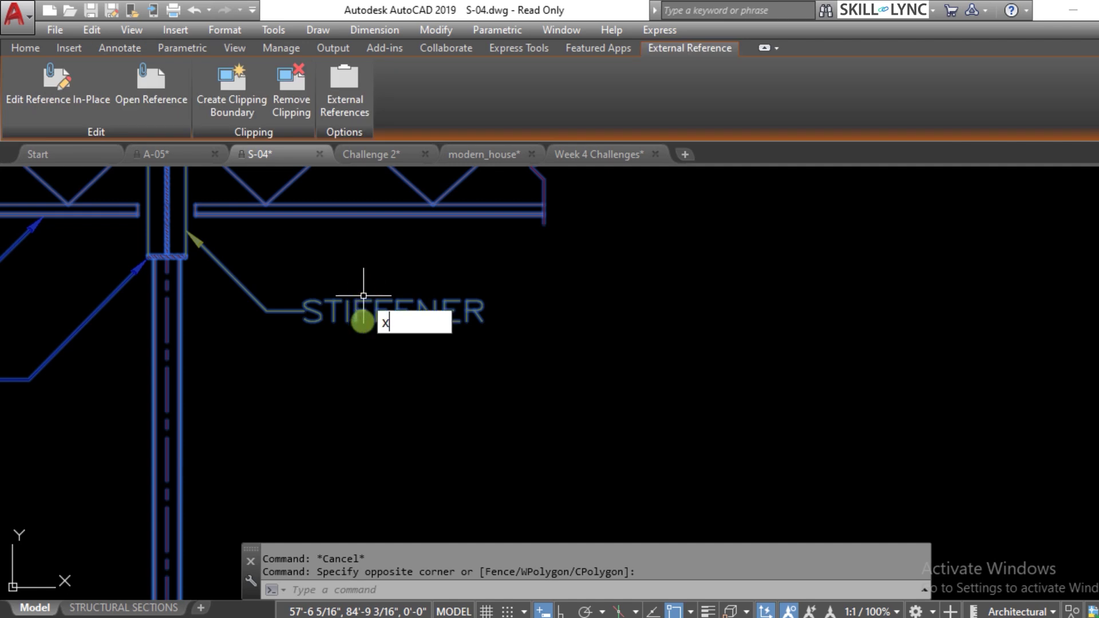
key(Return)
click(369, 334)
click(324, 290)
key(Escape)
Retry the Explode command on the STIFFENER label's reference, then clear the selection.
click(347, 324)
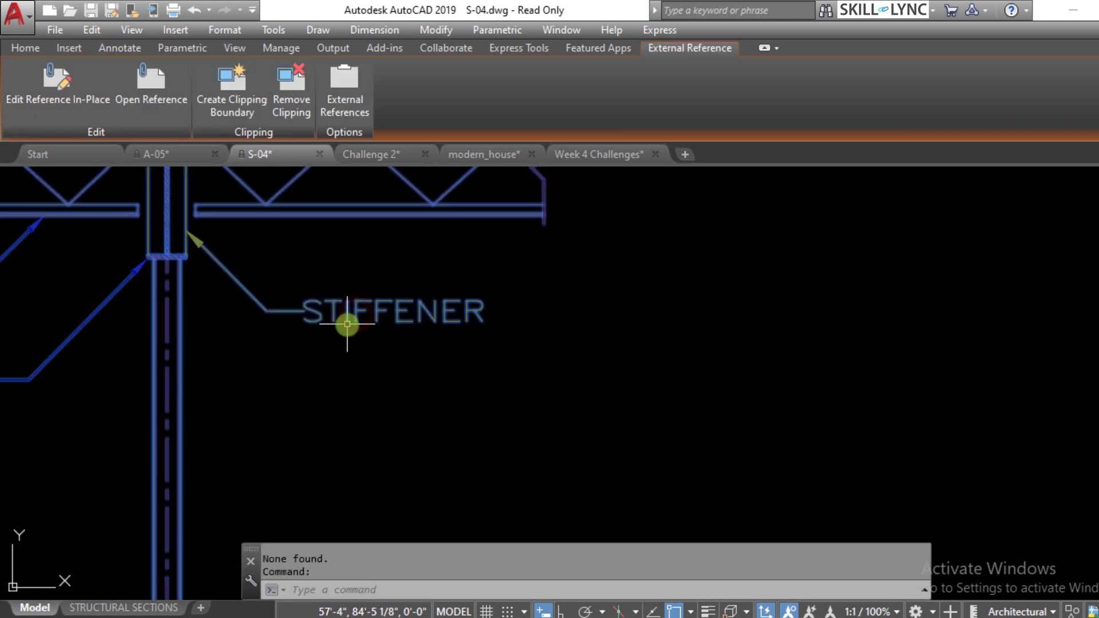
text(x)
key(Return)
click(486, 368)
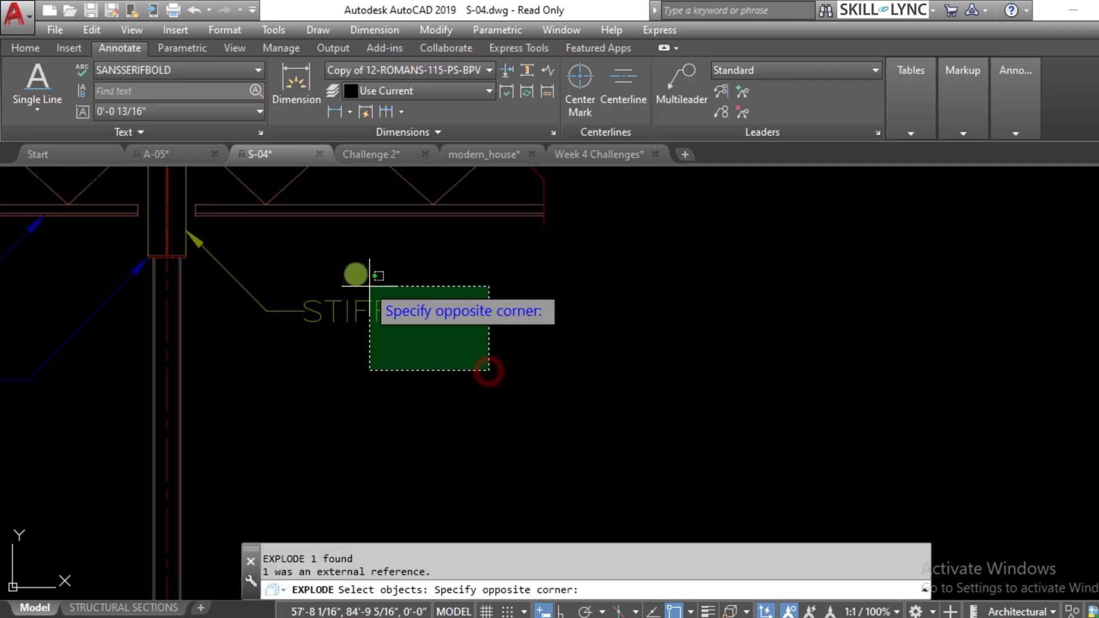
click(348, 273)
key(Return)
click(355, 312)
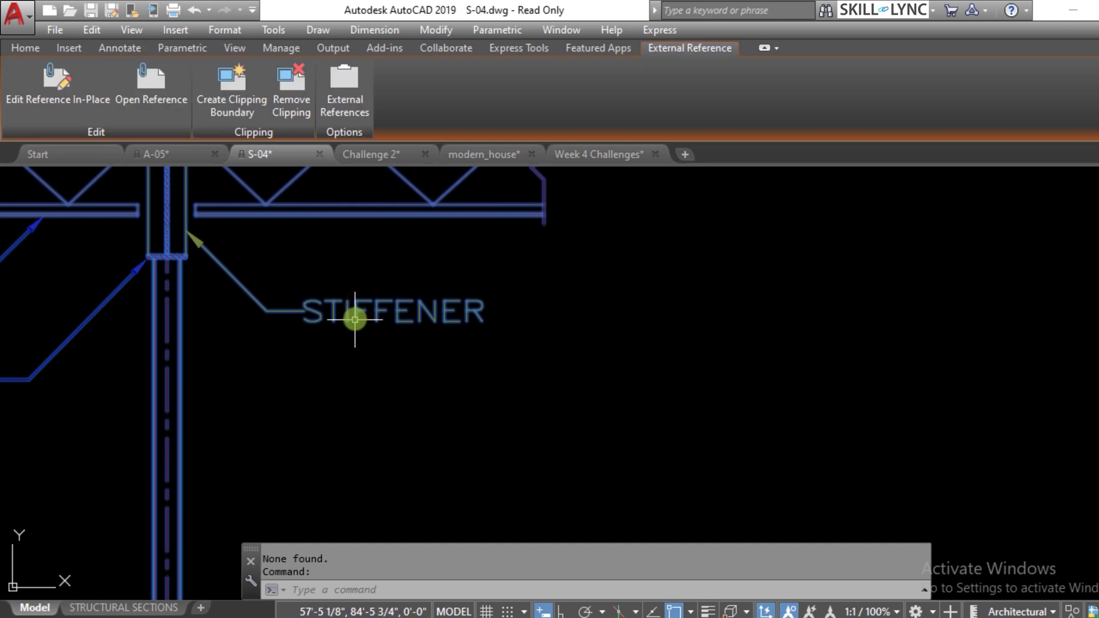
key(Escape)
key(Escape)
Switch to the A-05 drawing and inspect the "OUTSIDE FACE OF GRADE BEAM BELOW" note by selecting it.
scroll(487, 338, down, 6)
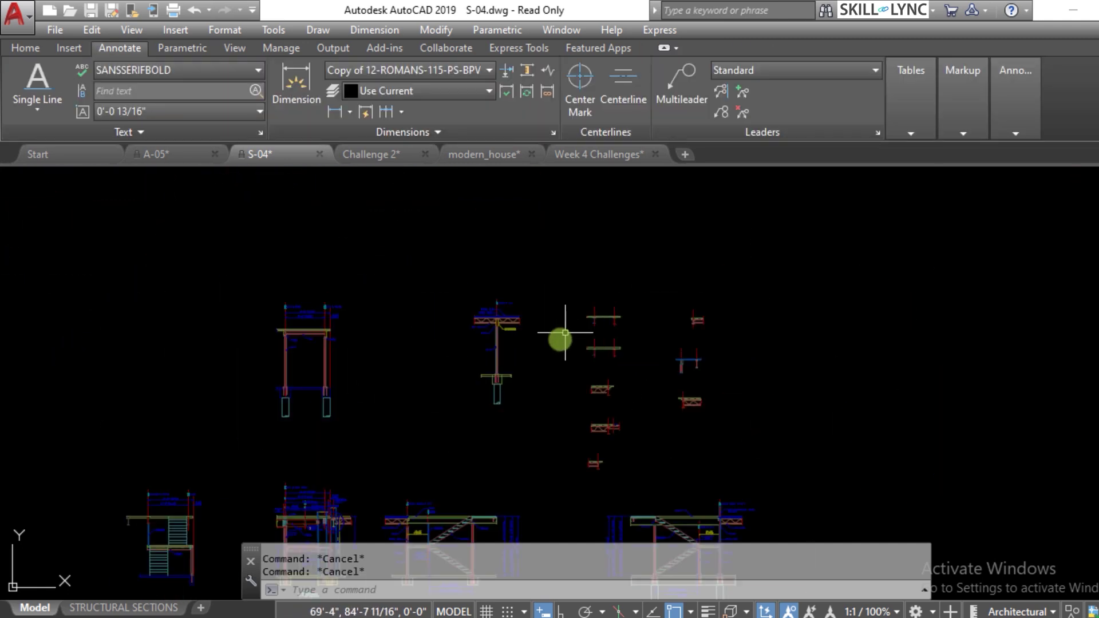
click(170, 154)
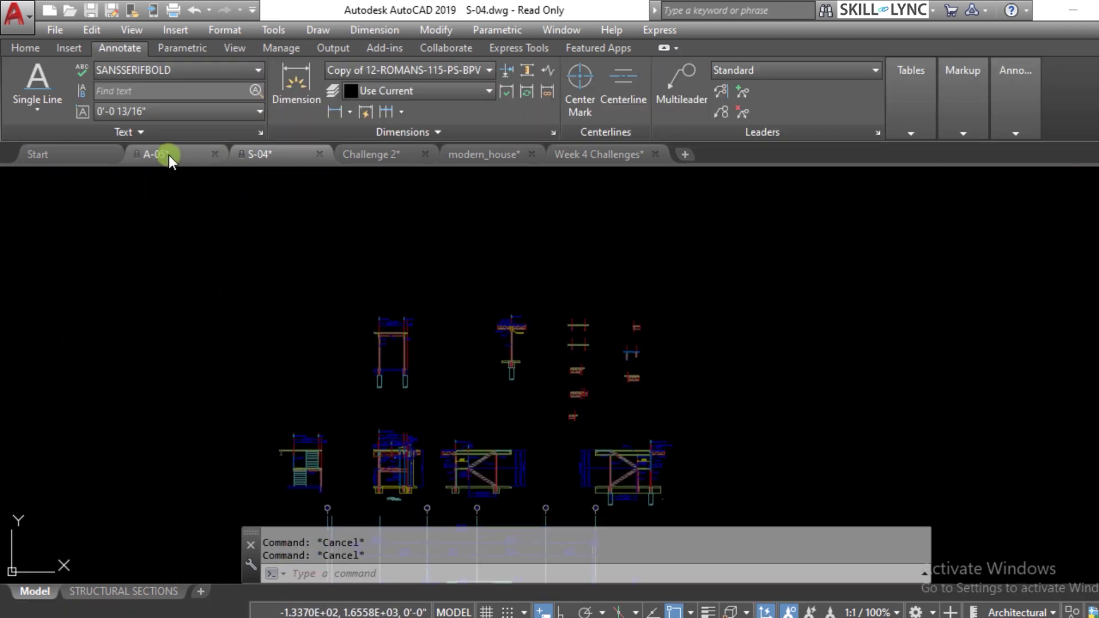
scroll(238, 303, up, 5)
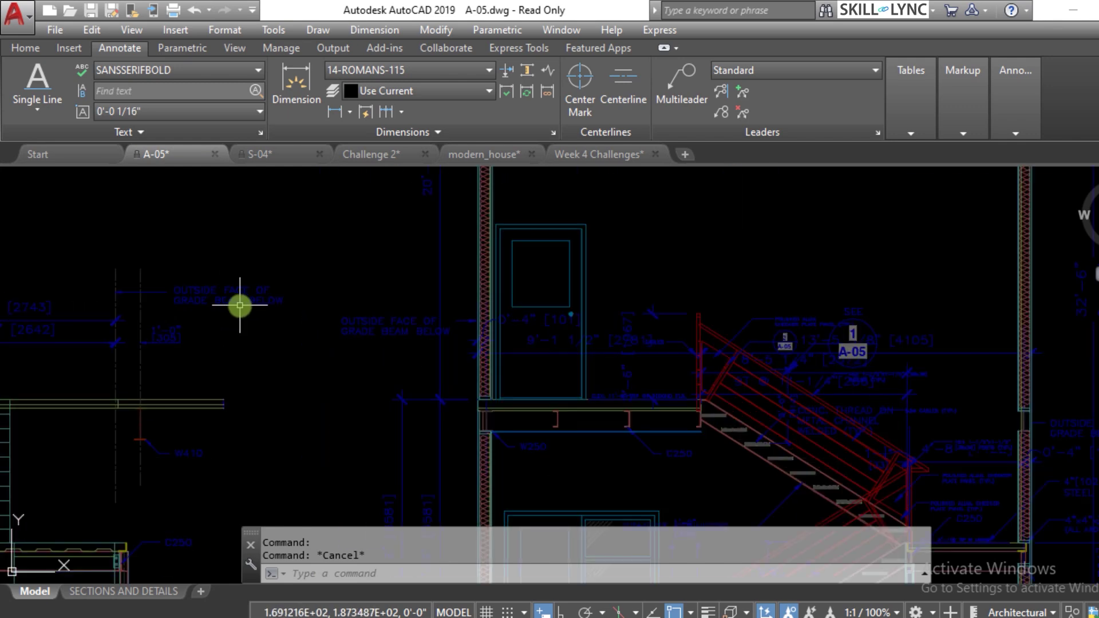
click(243, 295)
click(234, 310)
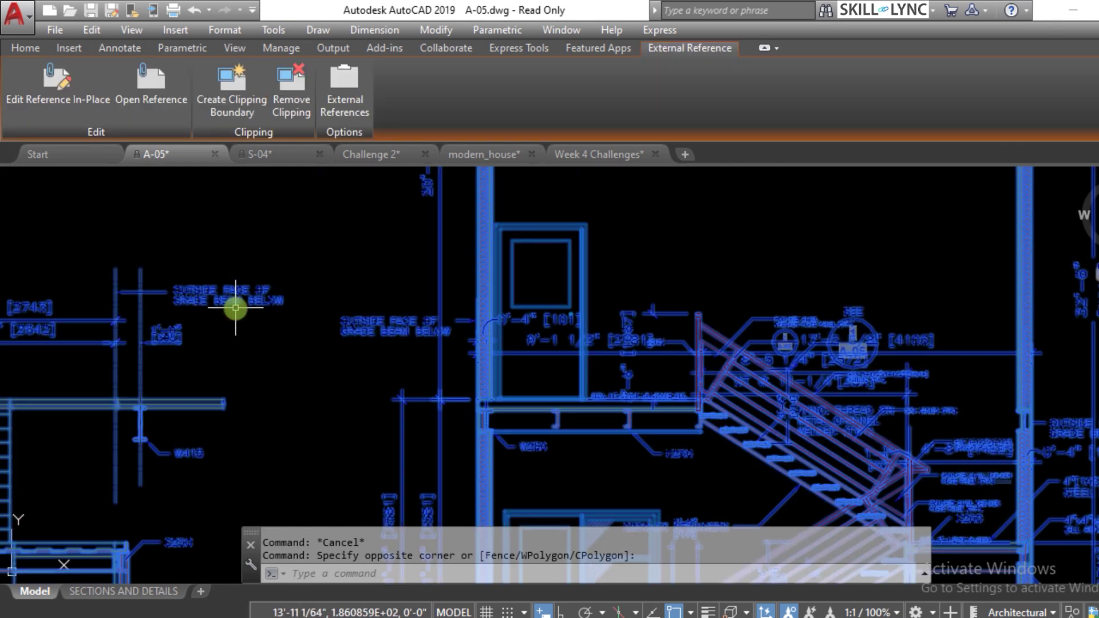
key(Escape)
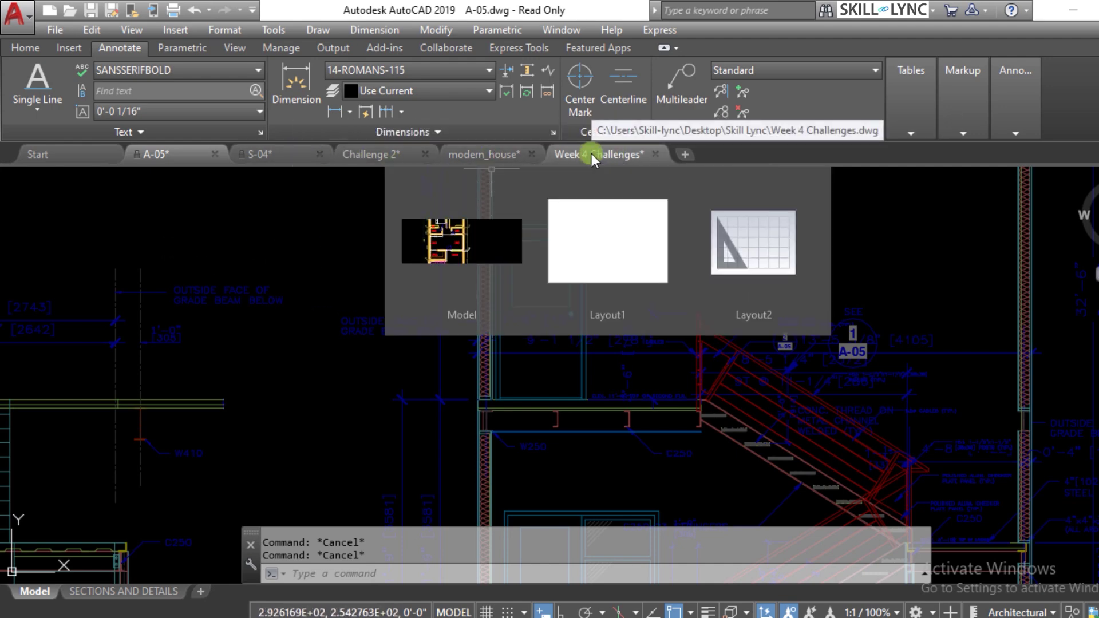
Return to the Week 4 Challenges drawing and review the available text commands and the Text Style settings.
click(603, 154)
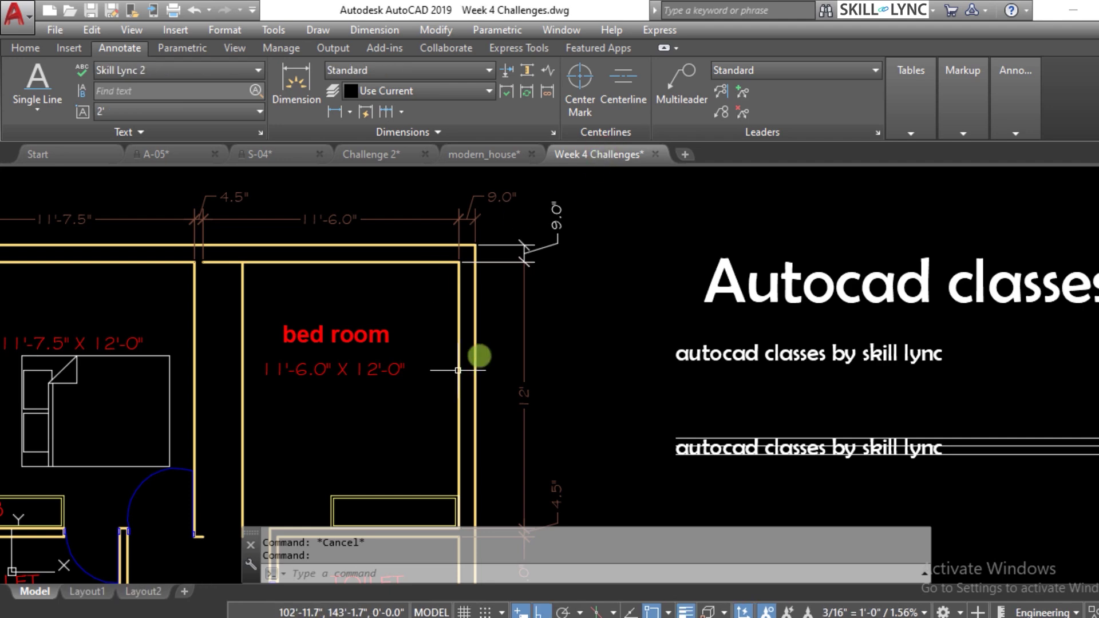
scroll(493, 344, up, 2)
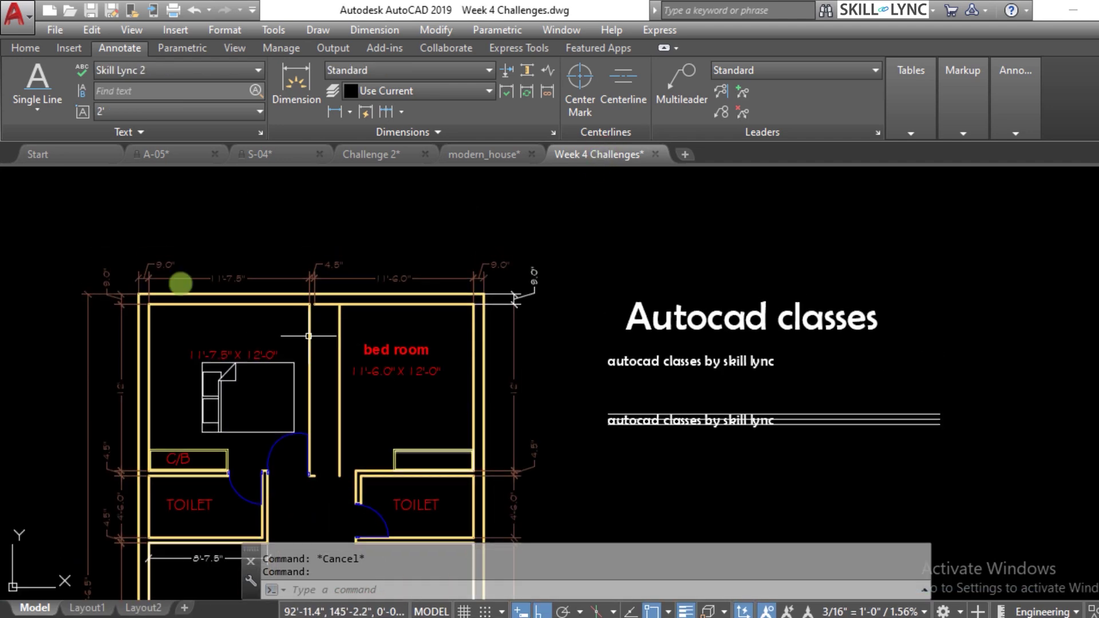
click(38, 108)
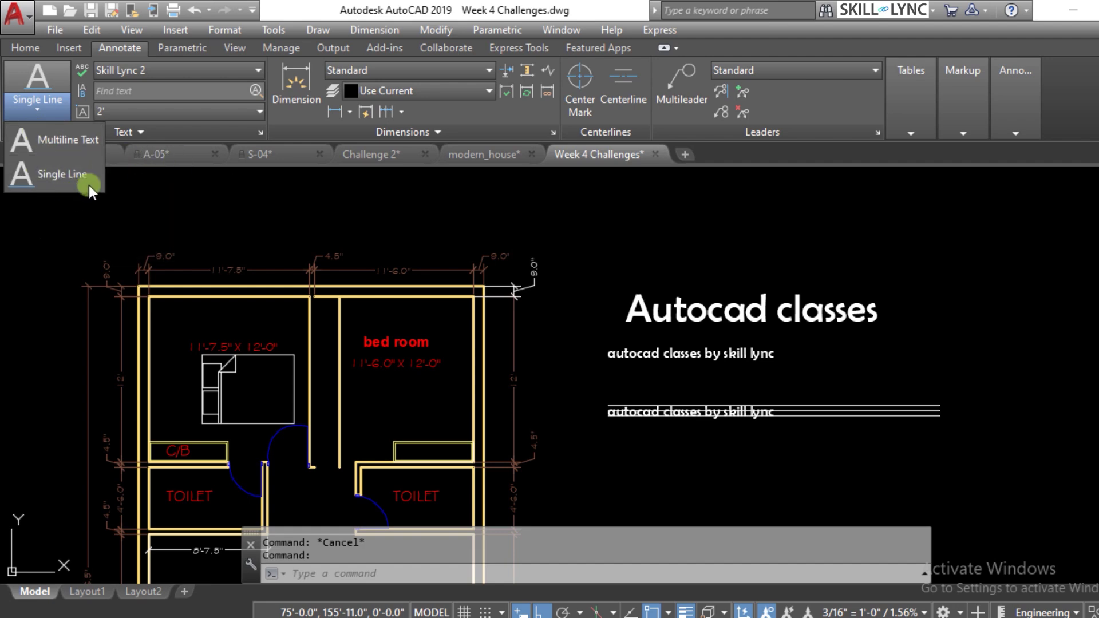
click(254, 227)
click(251, 201)
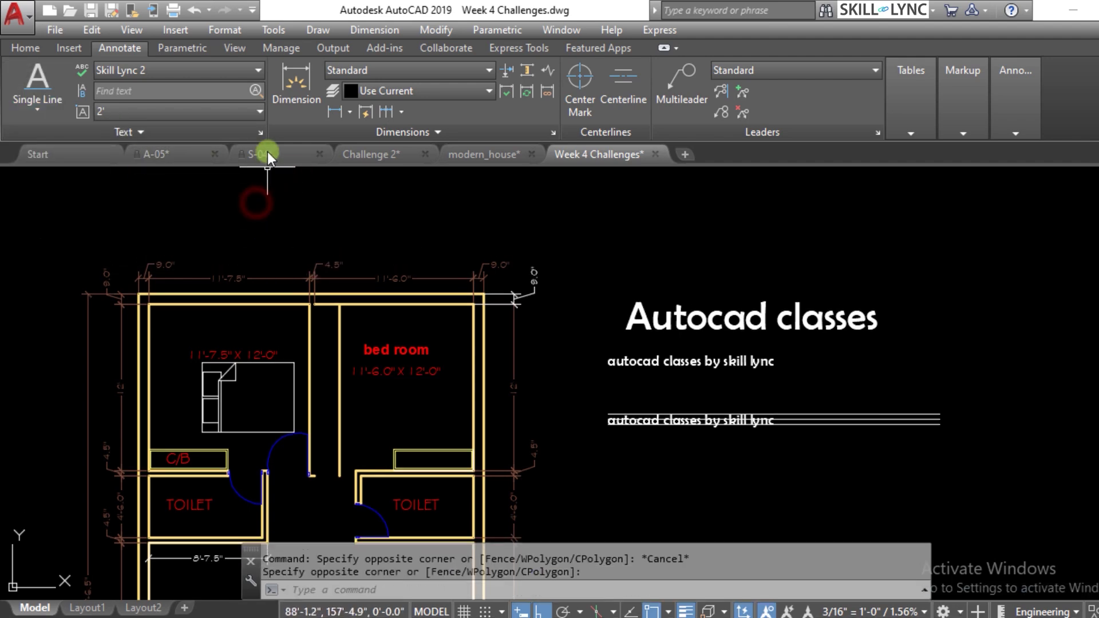
click(260, 132)
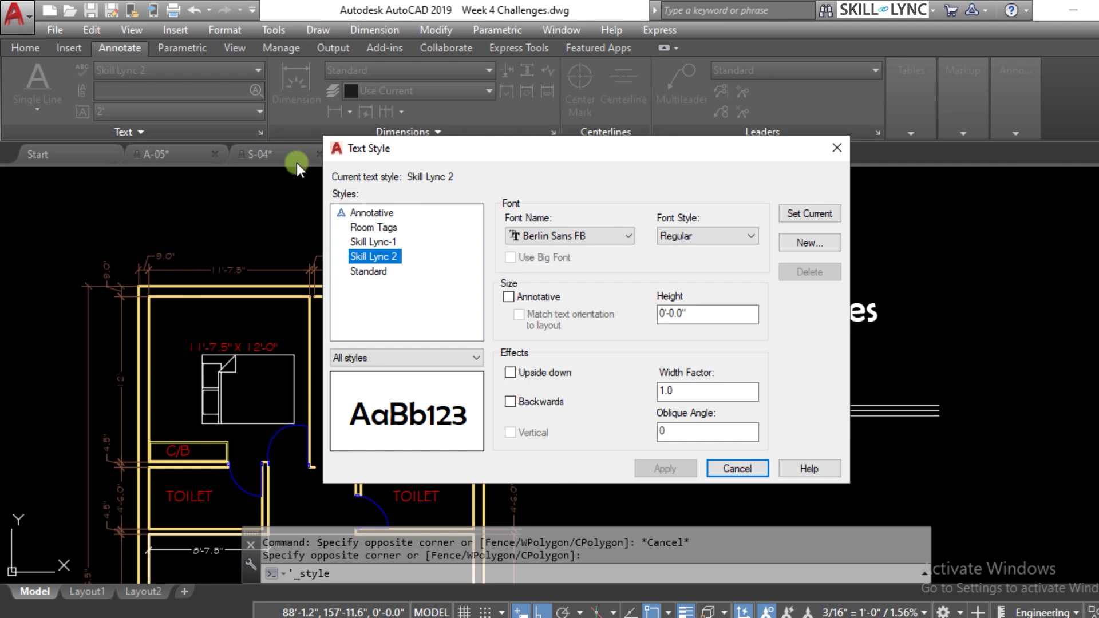
click(830, 140)
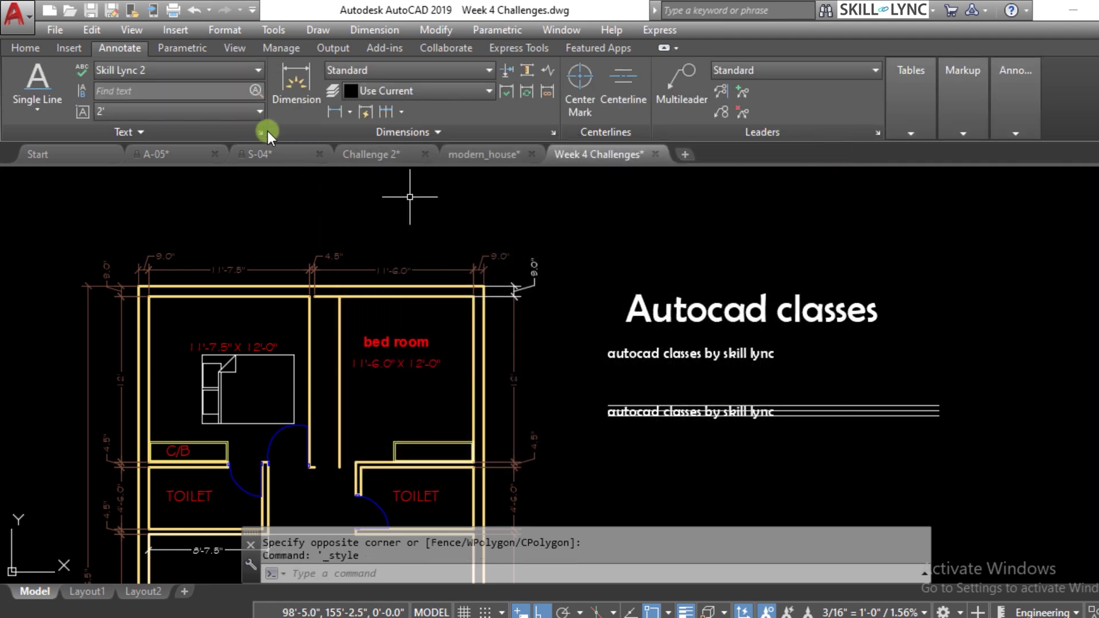
Scale the "Autocad classes" heading with Scale Text from its Existing base point, picking two points for a height of about 22'-6".
click(171, 135)
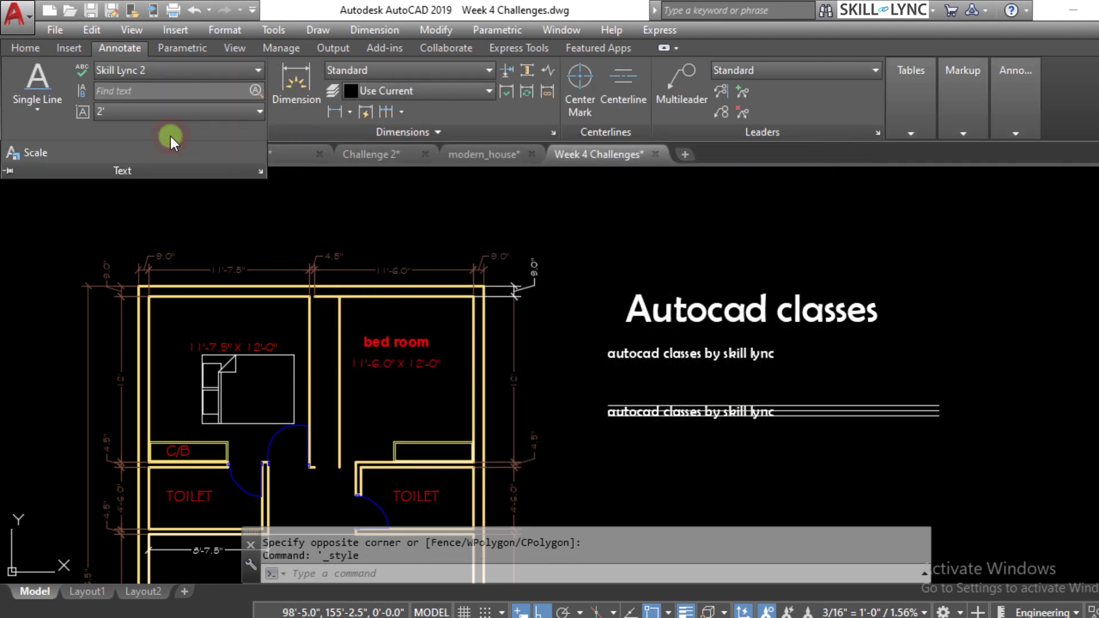
click(43, 153)
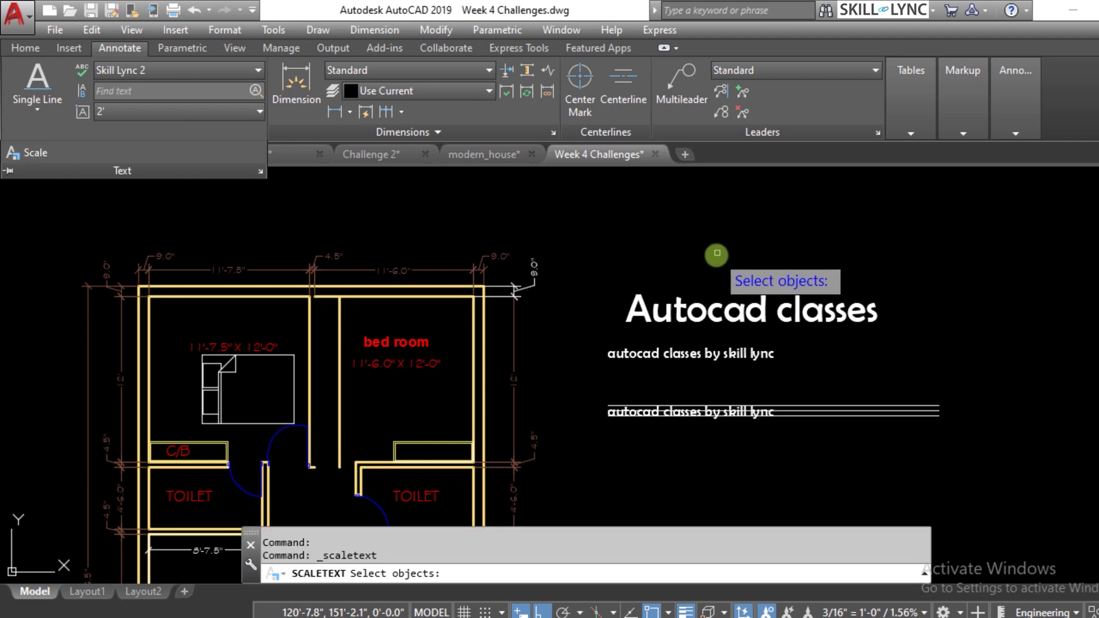
click(651, 315)
right_click(652, 289)
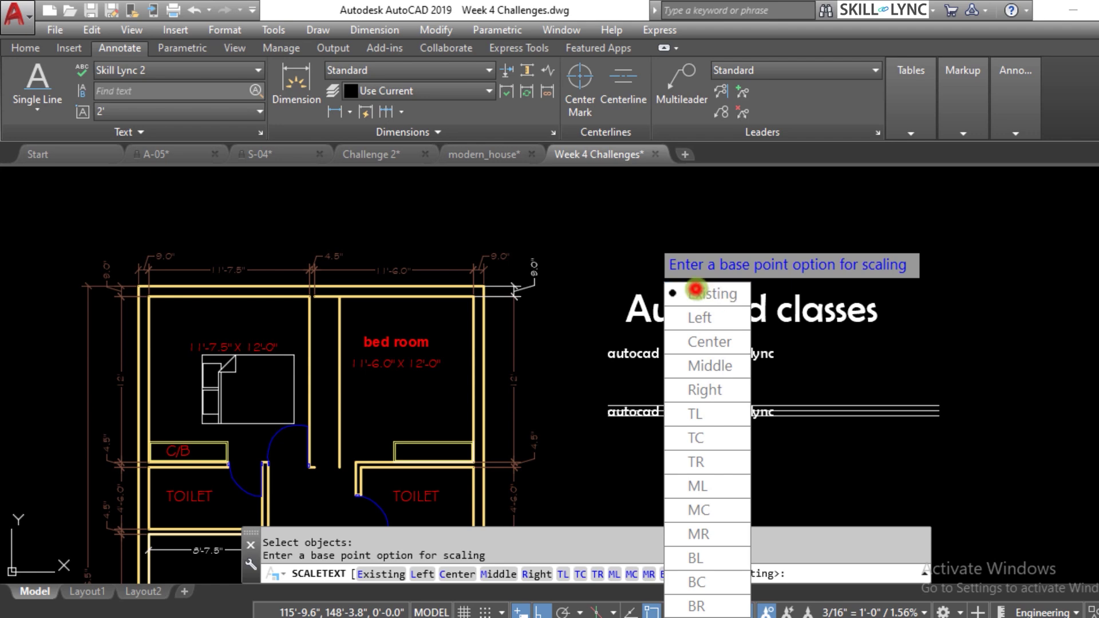
click(695, 292)
click(620, 316)
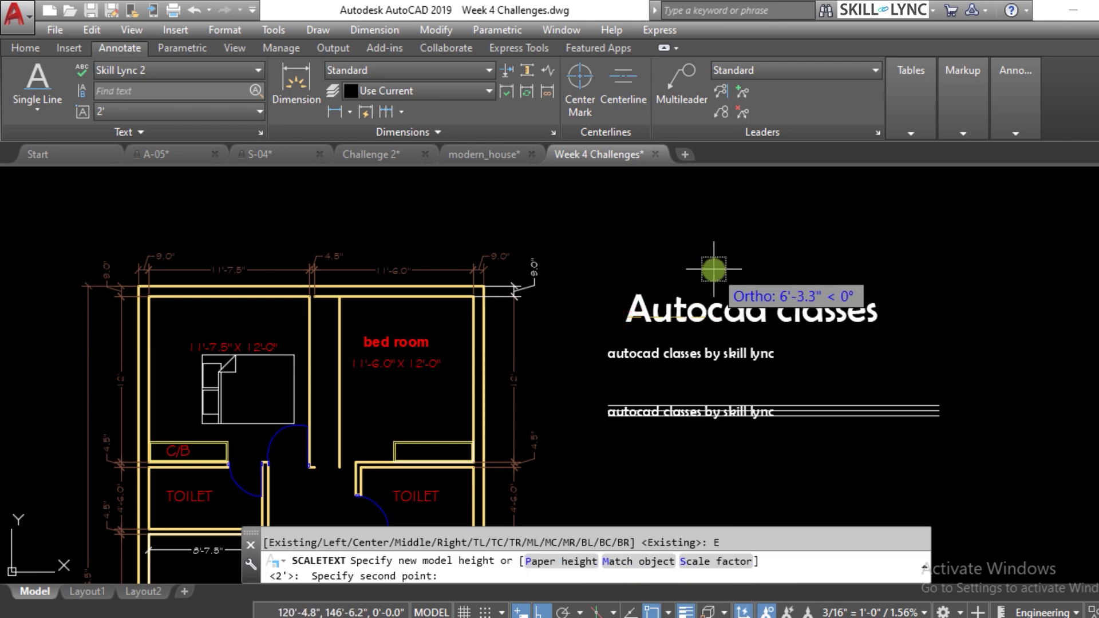
click(942, 270)
scroll(710, 314, down, 4)
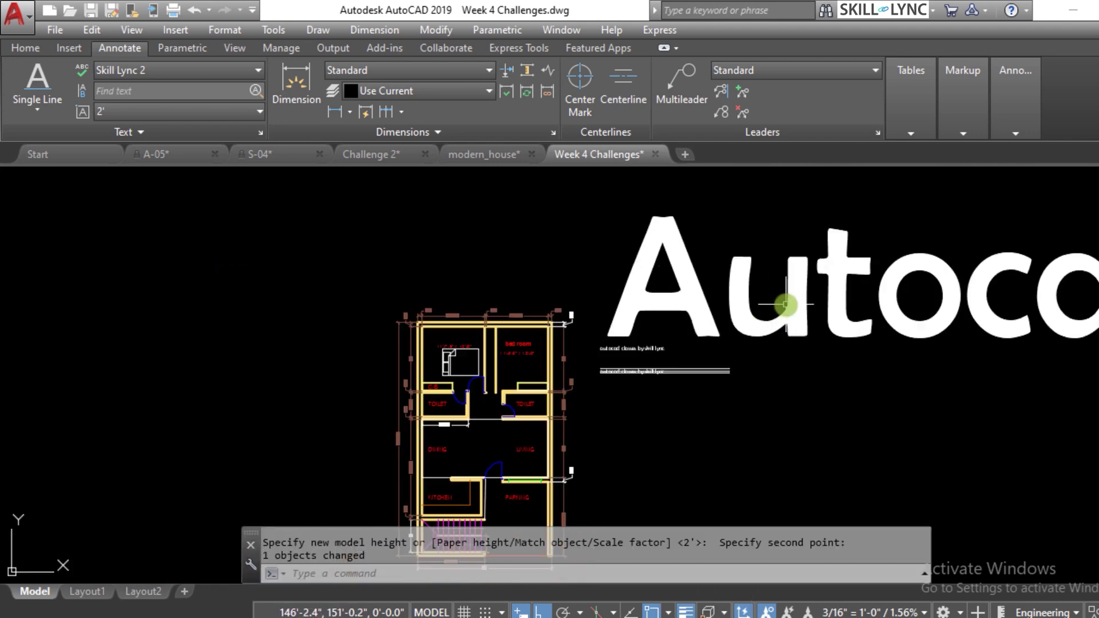
click(153, 130)
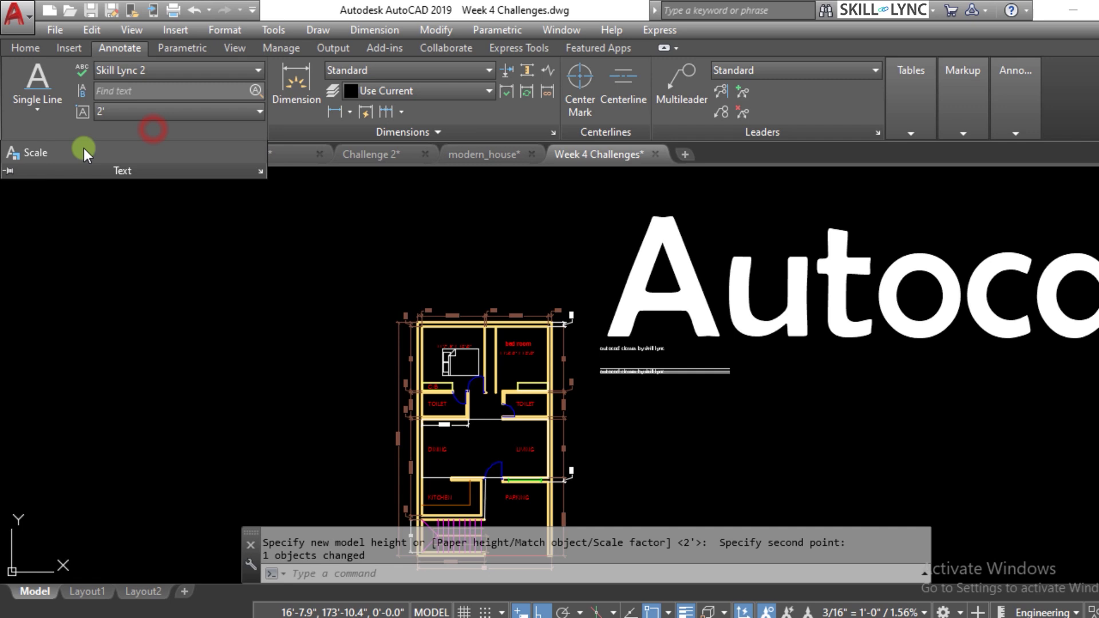
click(39, 151)
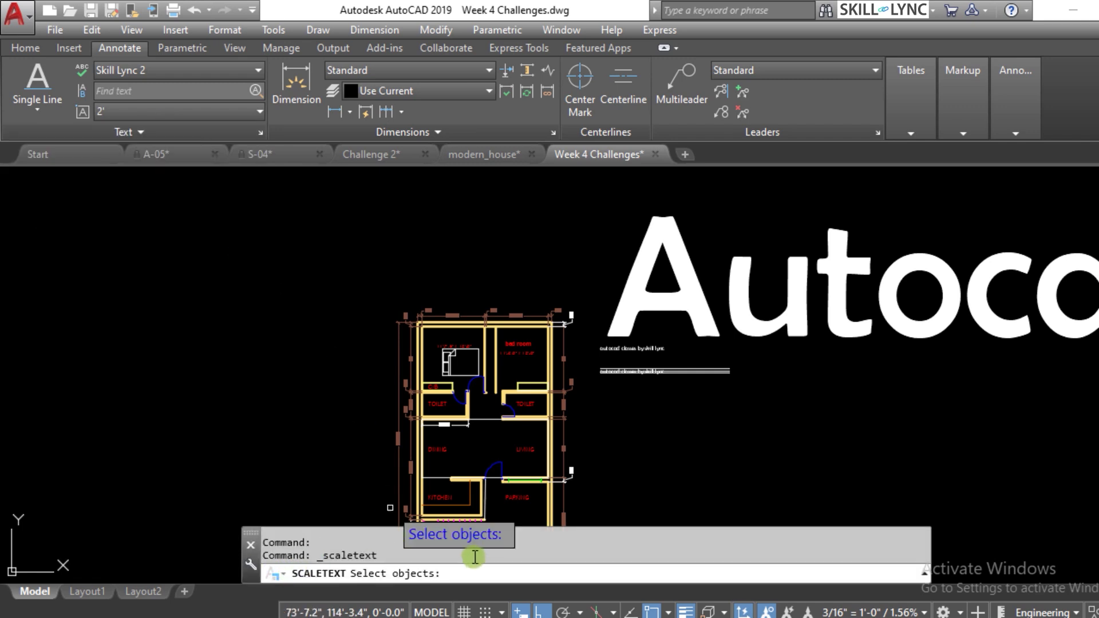
key(Escape)
key(Escape)
scroll(650, 346, up, 6)
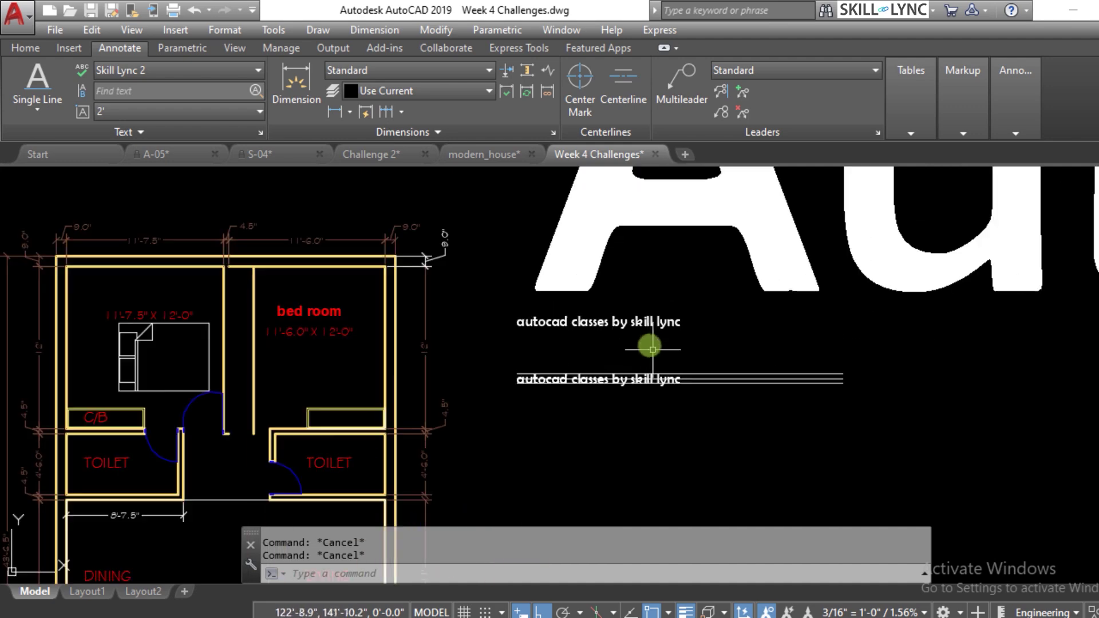
scroll(584, 270, up, 2)
text(scal)
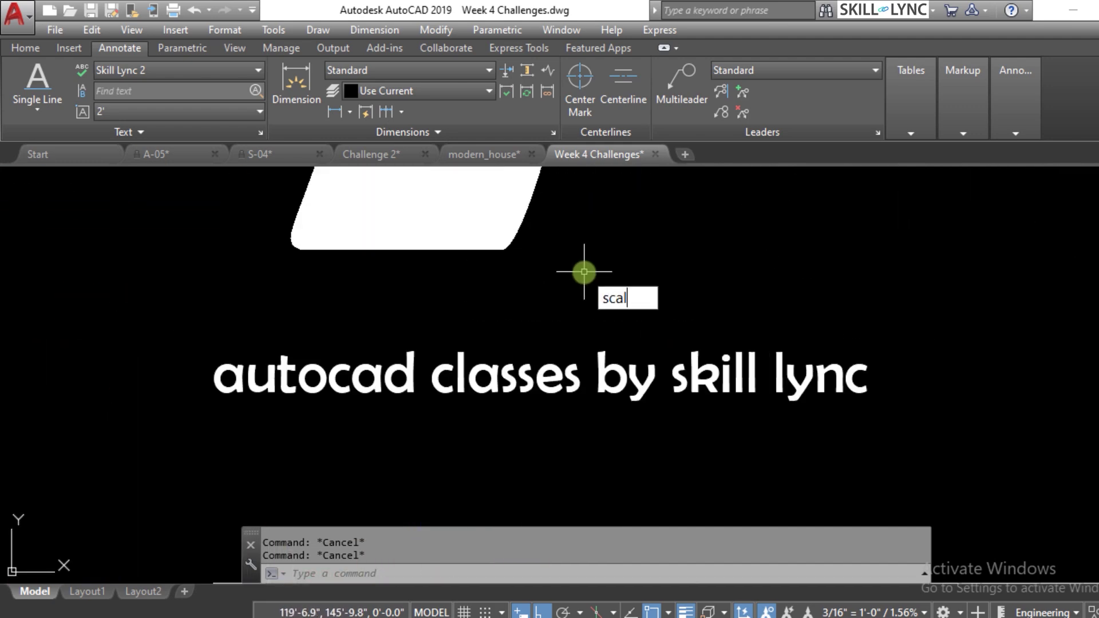
text(e)
key(Return)
key(Escape)
key(Escape)
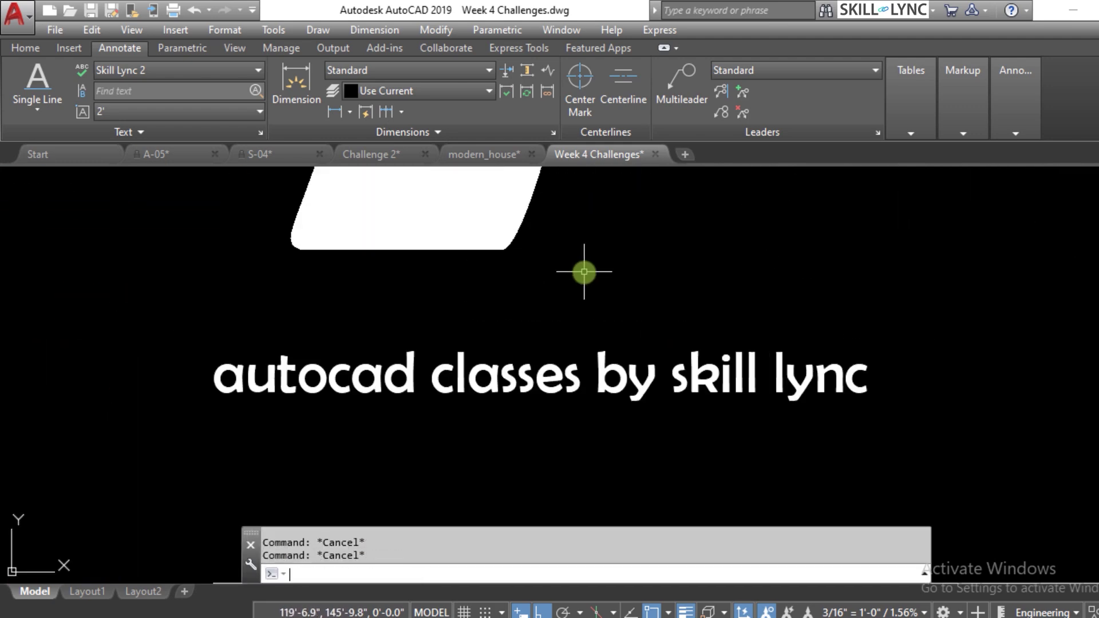
Scale the upper "autocad classes by skill lync" line with SCALETEXT, using the Existing base point and a scale factor of 2.
text(scaletext)
key(Return)
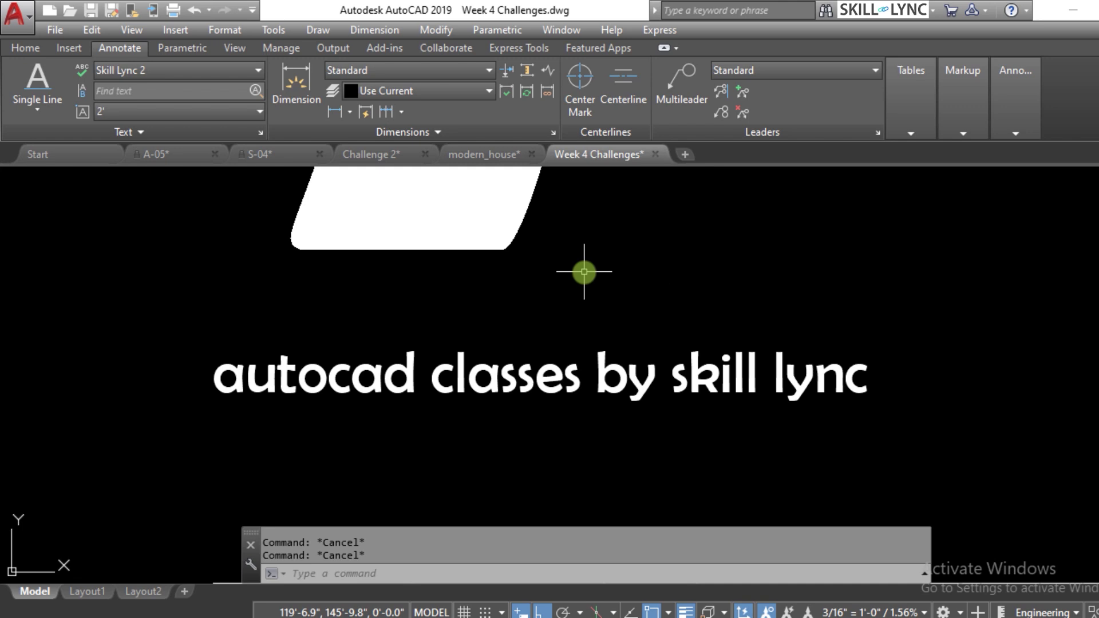
click(501, 372)
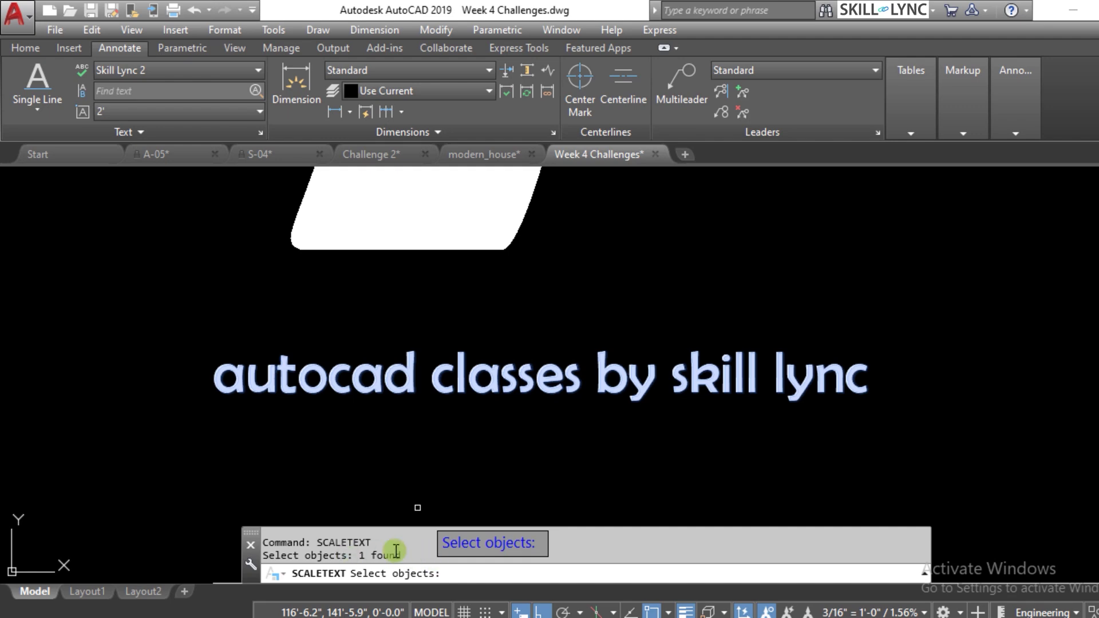
click(313, 378)
click(318, 377)
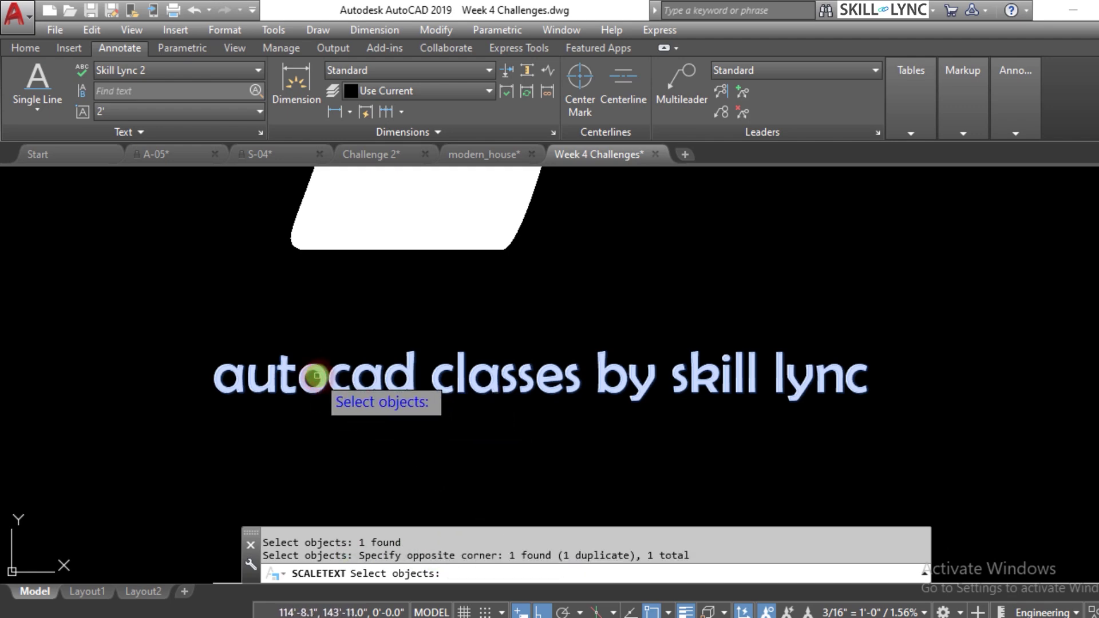
key(Return)
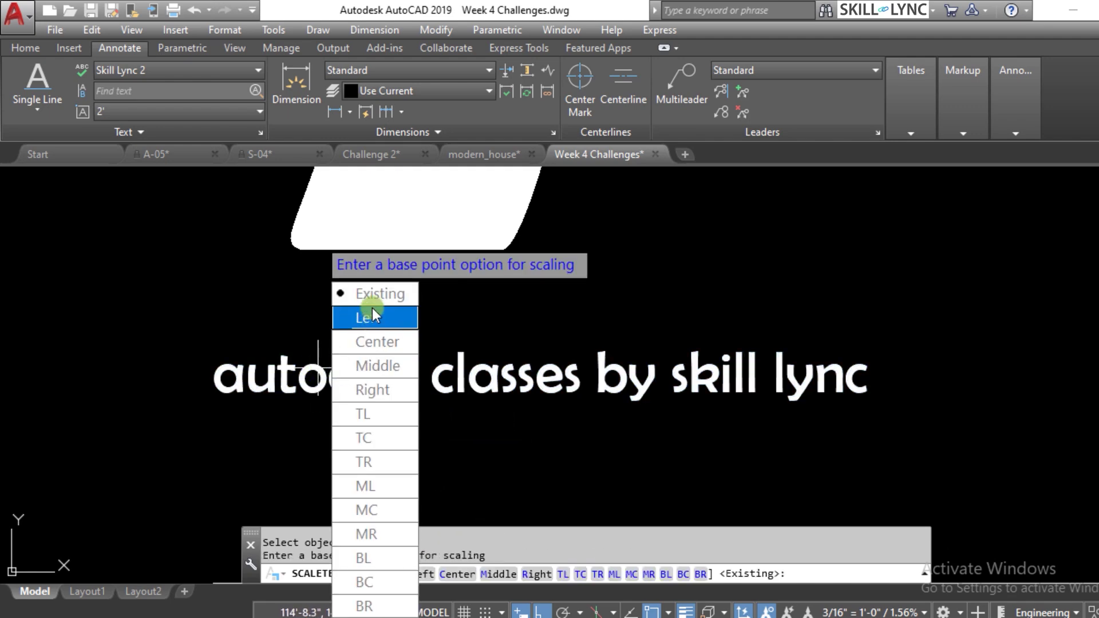
click(373, 290)
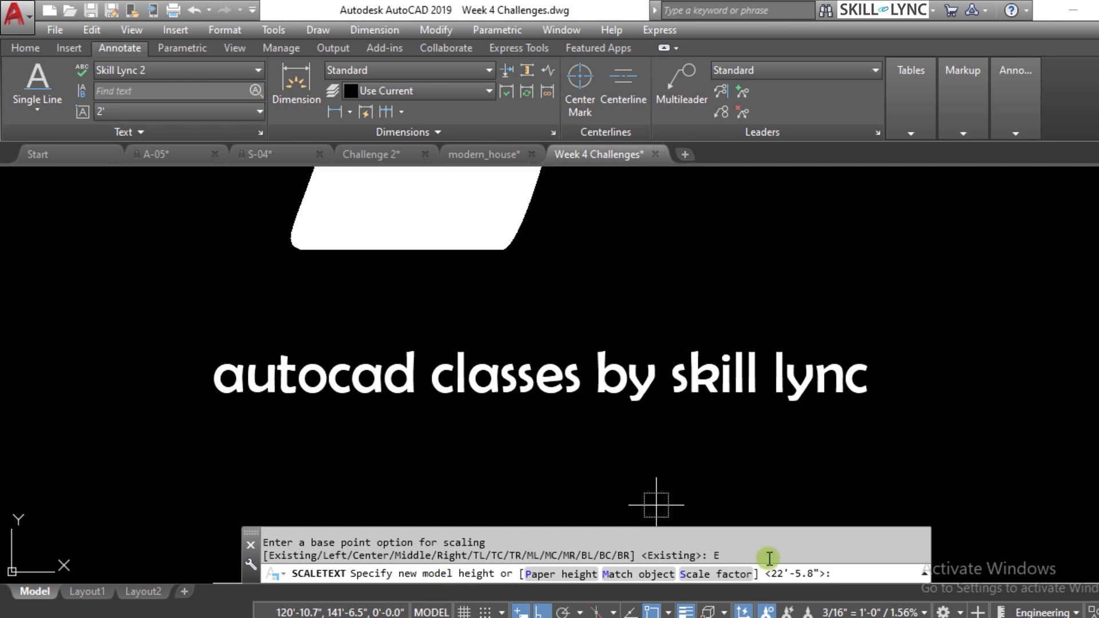
click(853, 571)
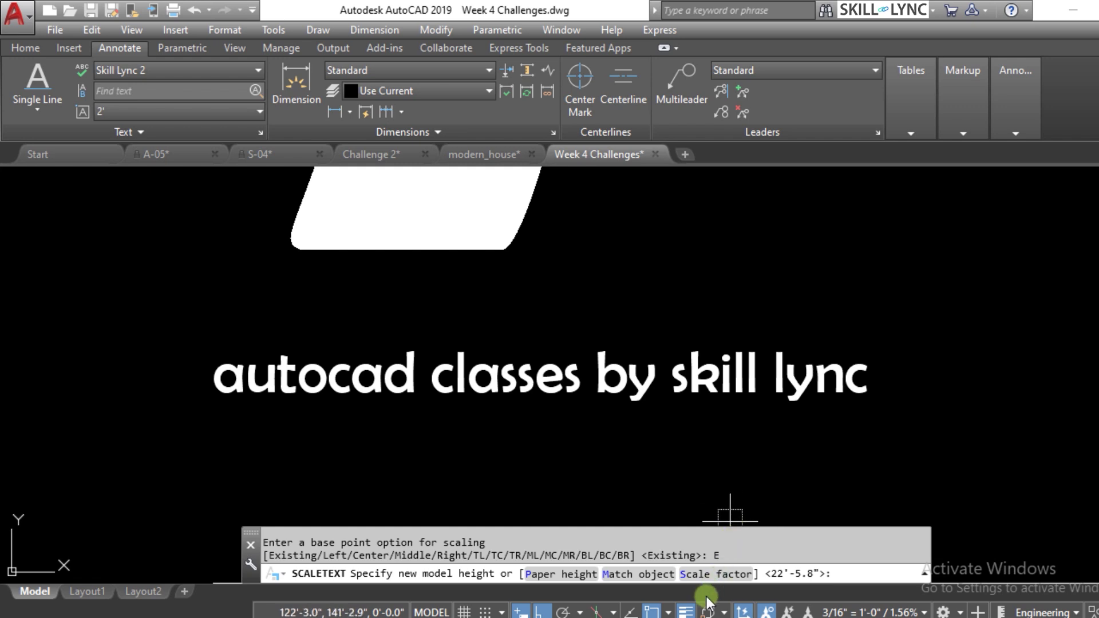
click(729, 574)
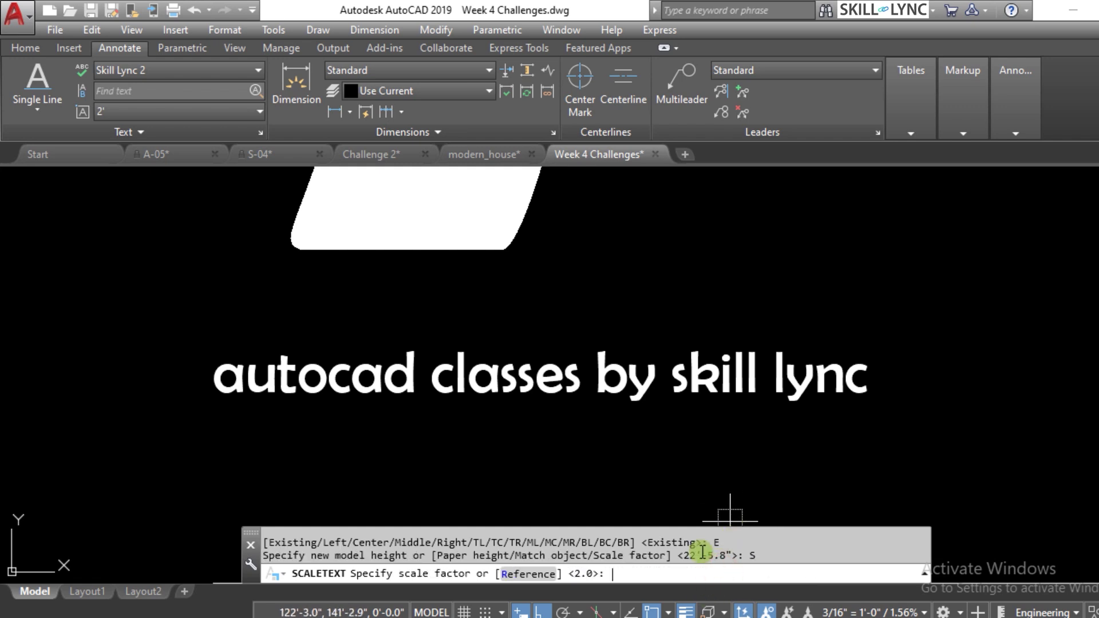
text(2)
key(Return)
key(Escape)
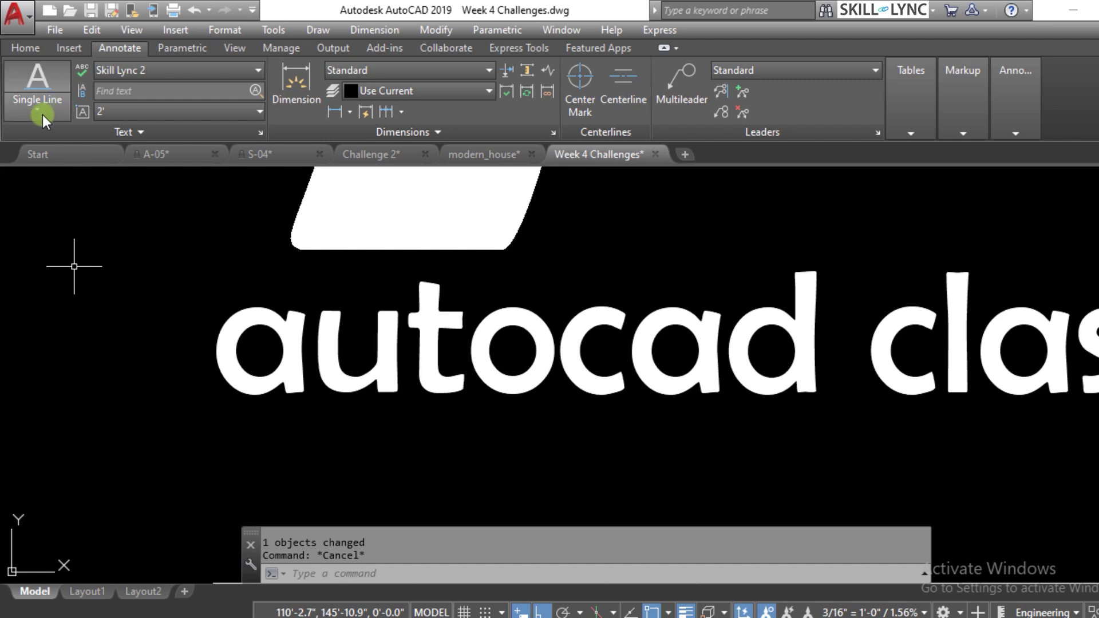
click(645, 26)
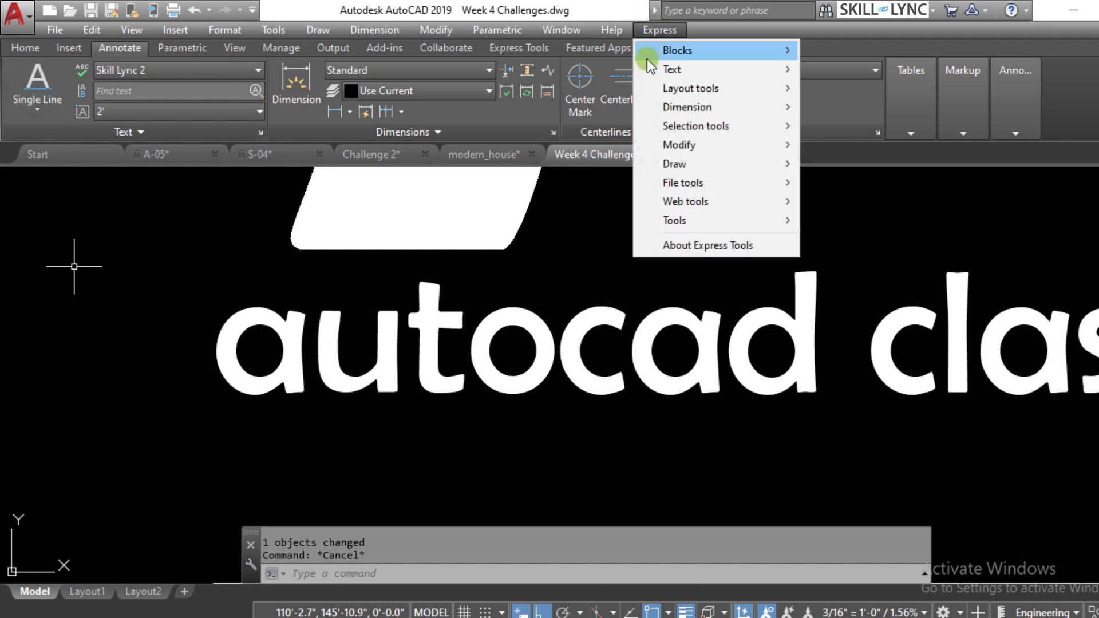
mouse_move(665, 77)
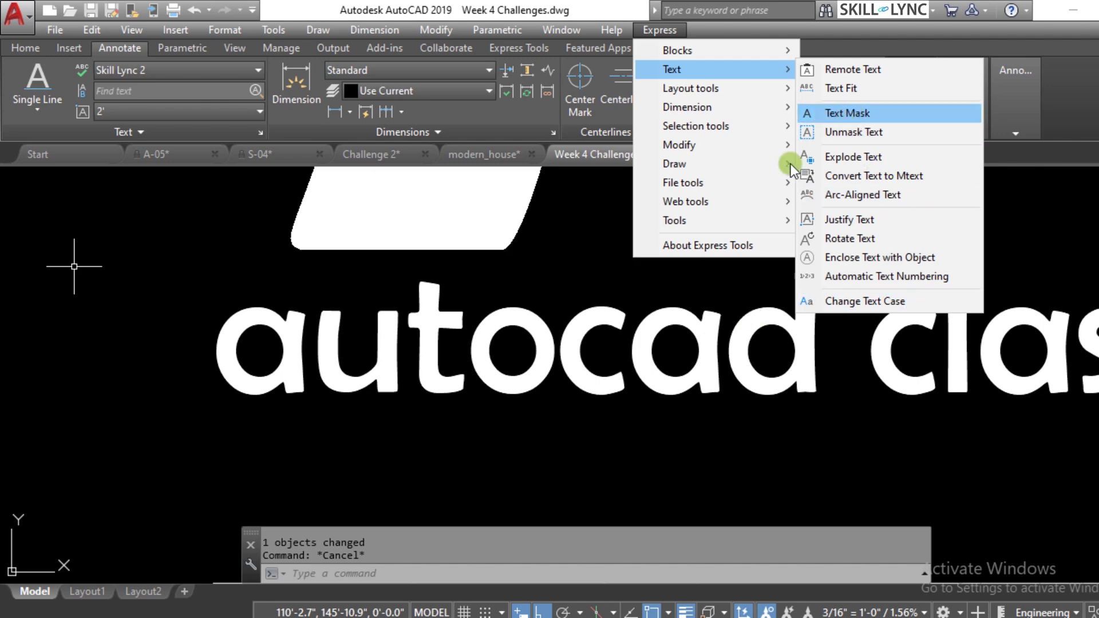
click(598, 283)
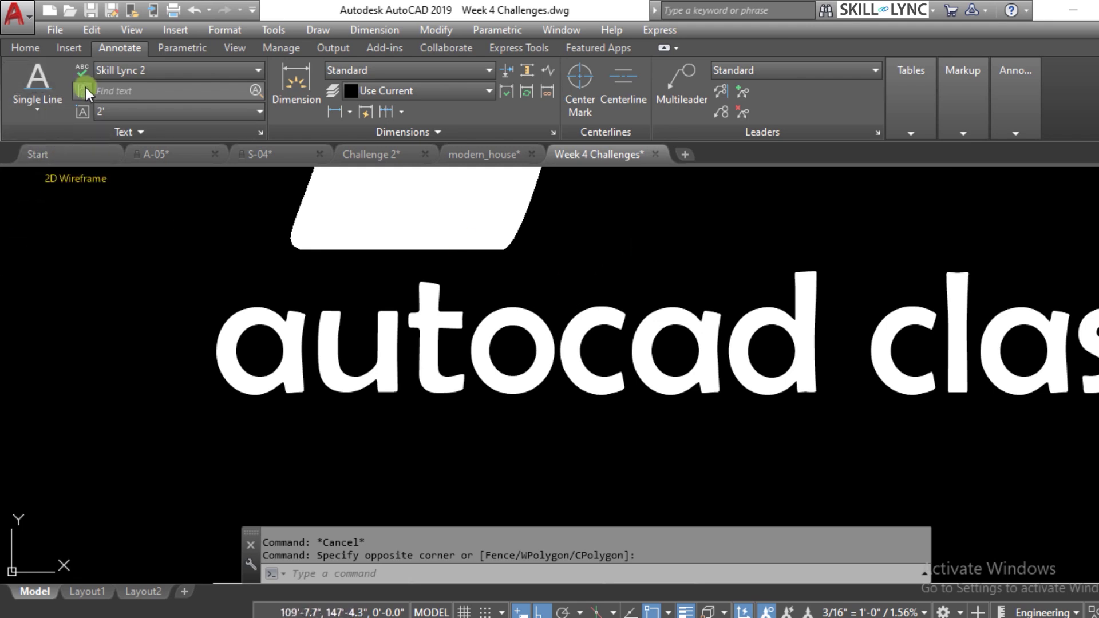
Create a multiline text box in the empty area beyond the "Autocad classes" heading and enter "Note:" followed by a new line.
click(37, 112)
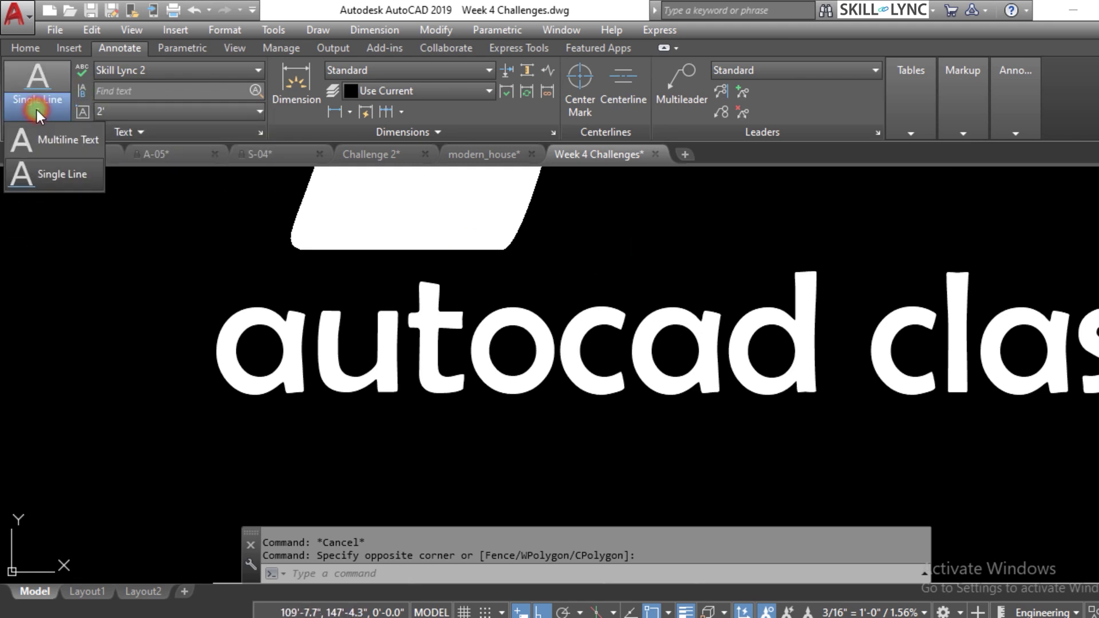
click(50, 142)
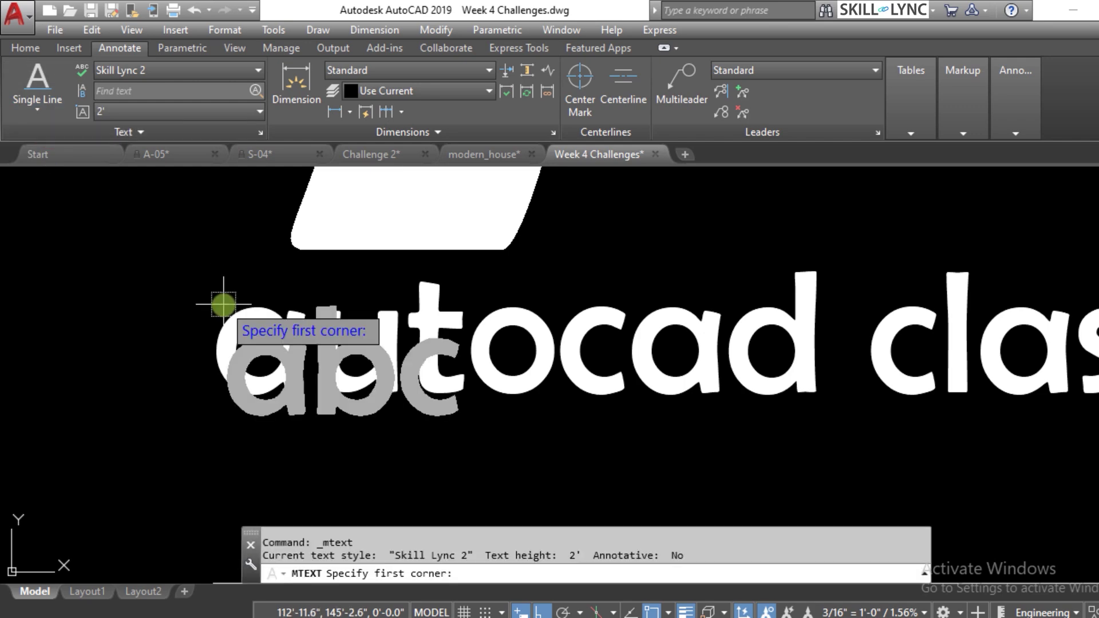
scroll(226, 306, down, 6)
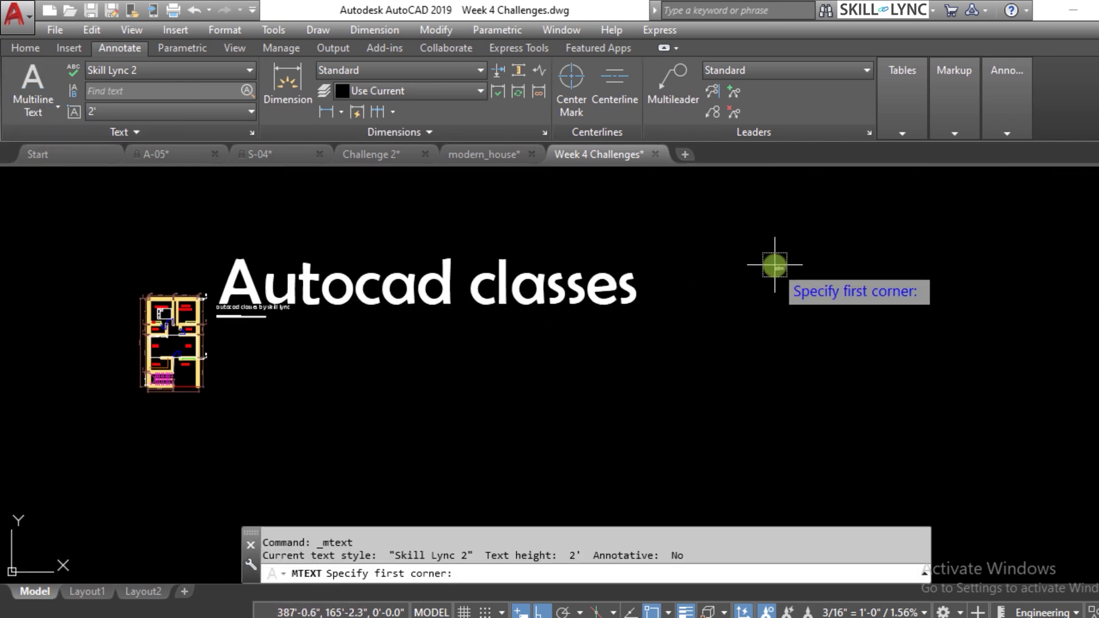
scroll(755, 262, up, 5)
click(408, 224)
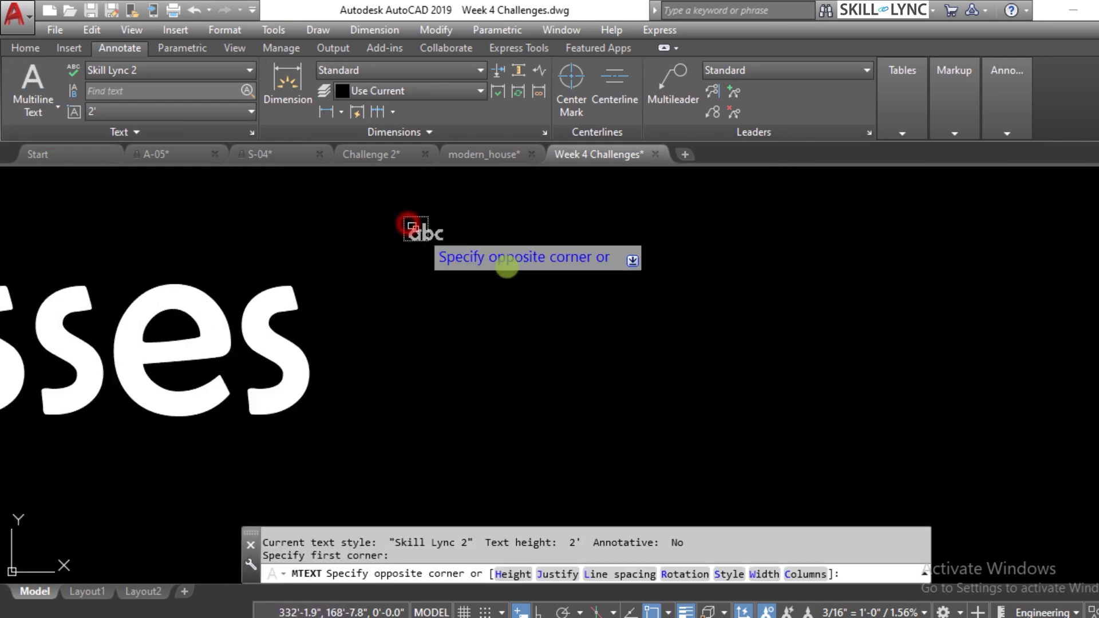
click(1039, 468)
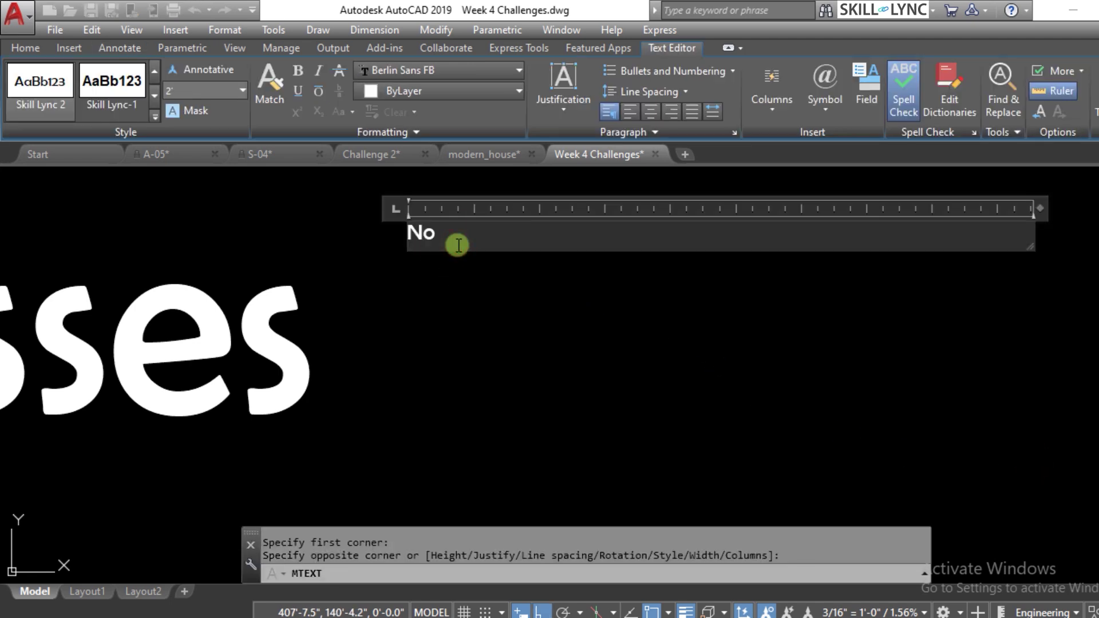
text(Note:)
key(Return)
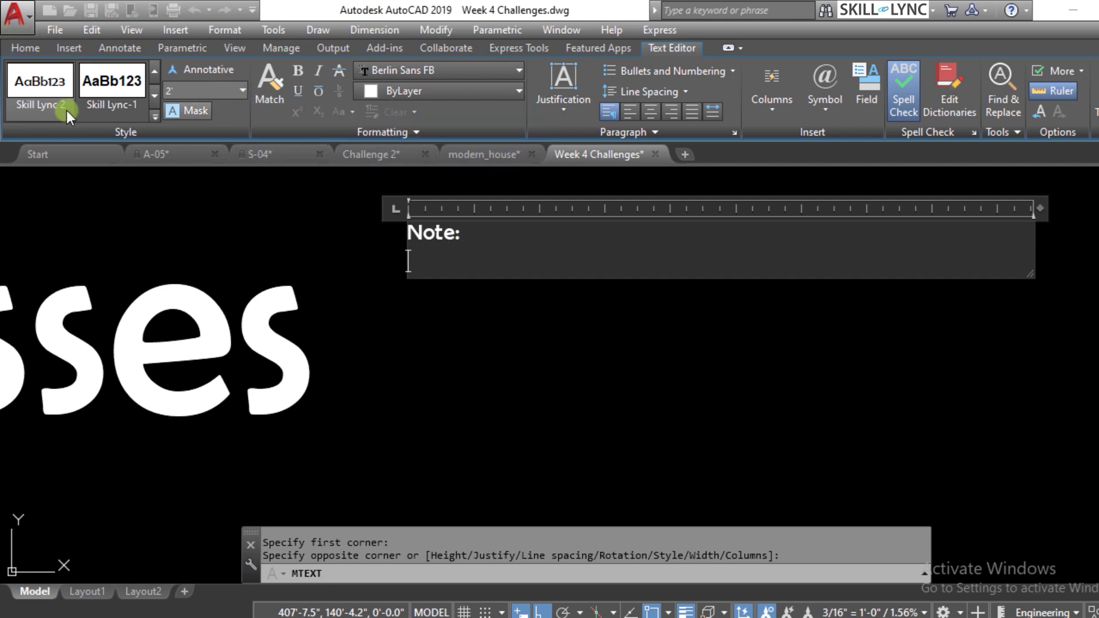
Apply the Standard text style to the whole "Note:" multiline text and accept the style change.
click(154, 96)
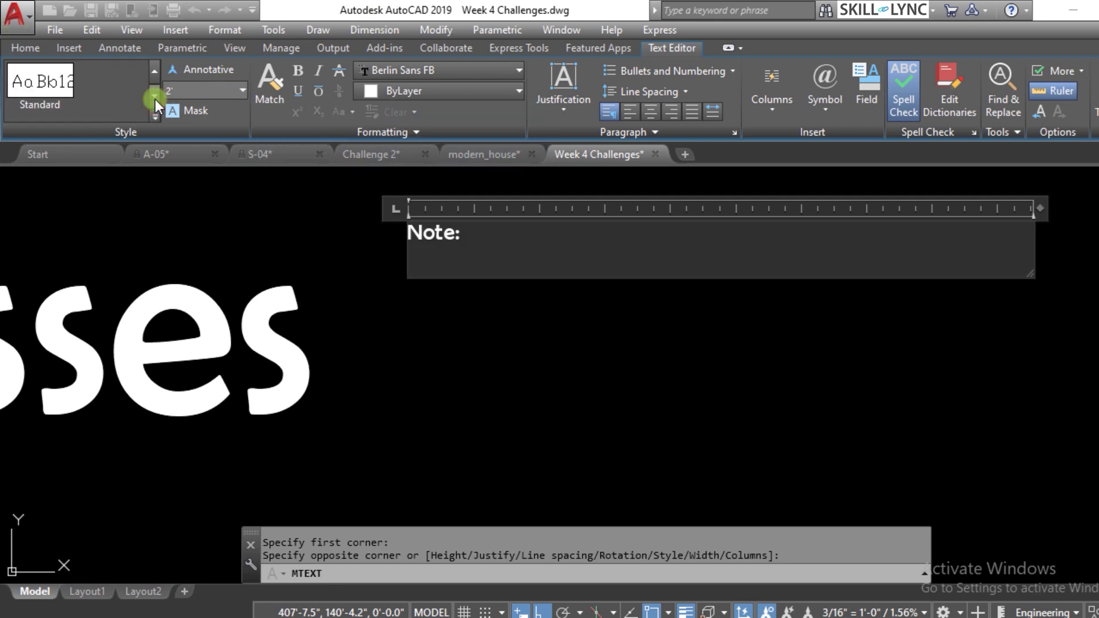
click(38, 85)
click(630, 341)
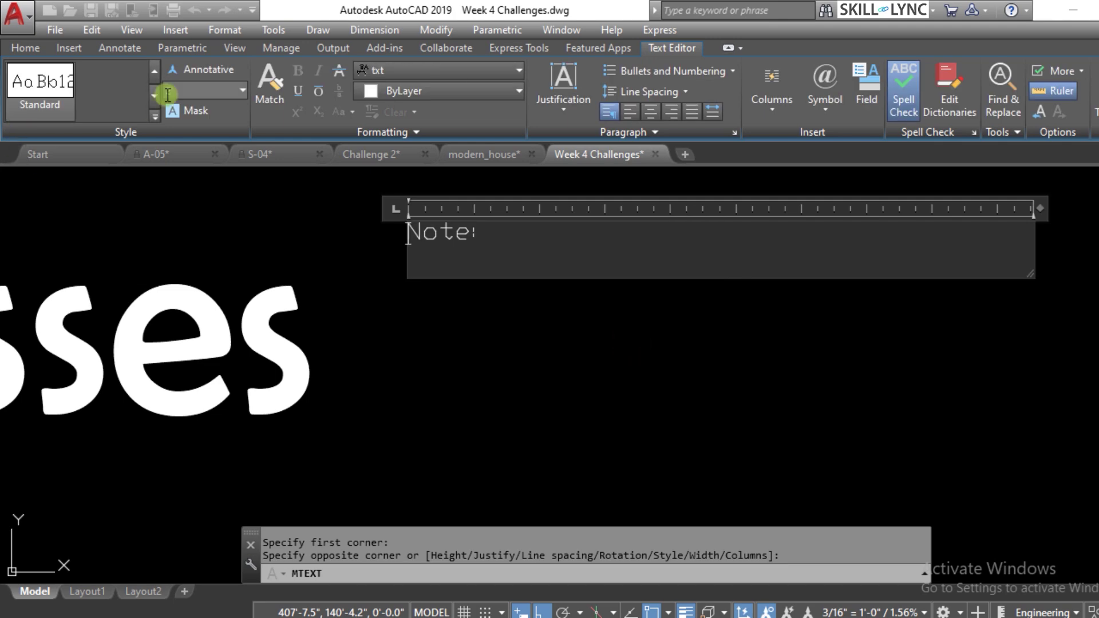
Change the "Note:" multiline text to the Skill Lync-1 text style and accept the style change.
click(153, 120)
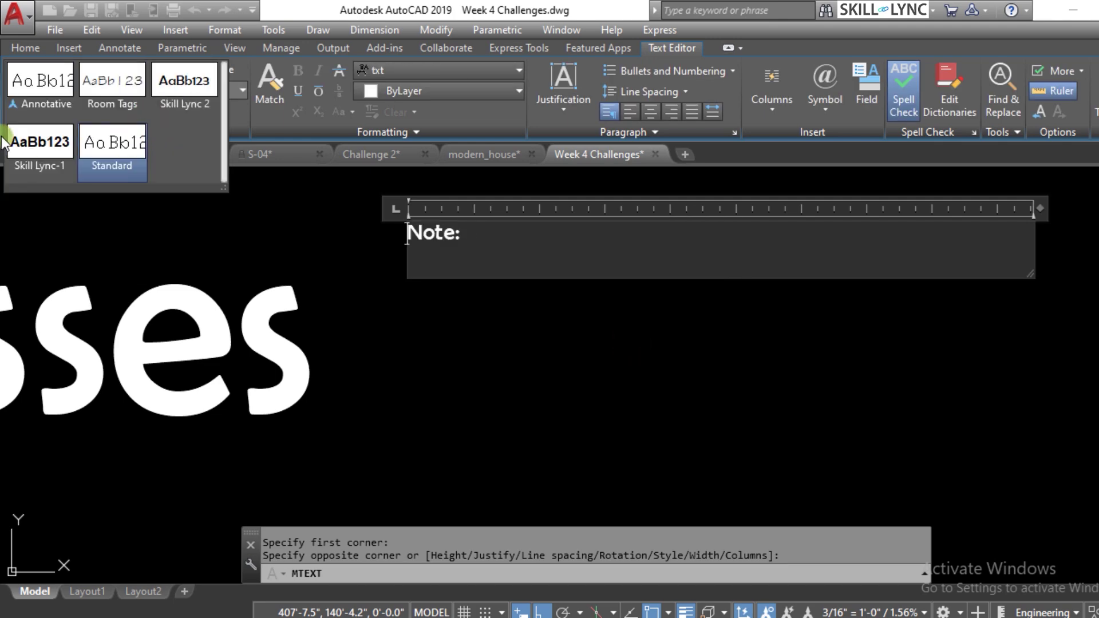
click(39, 145)
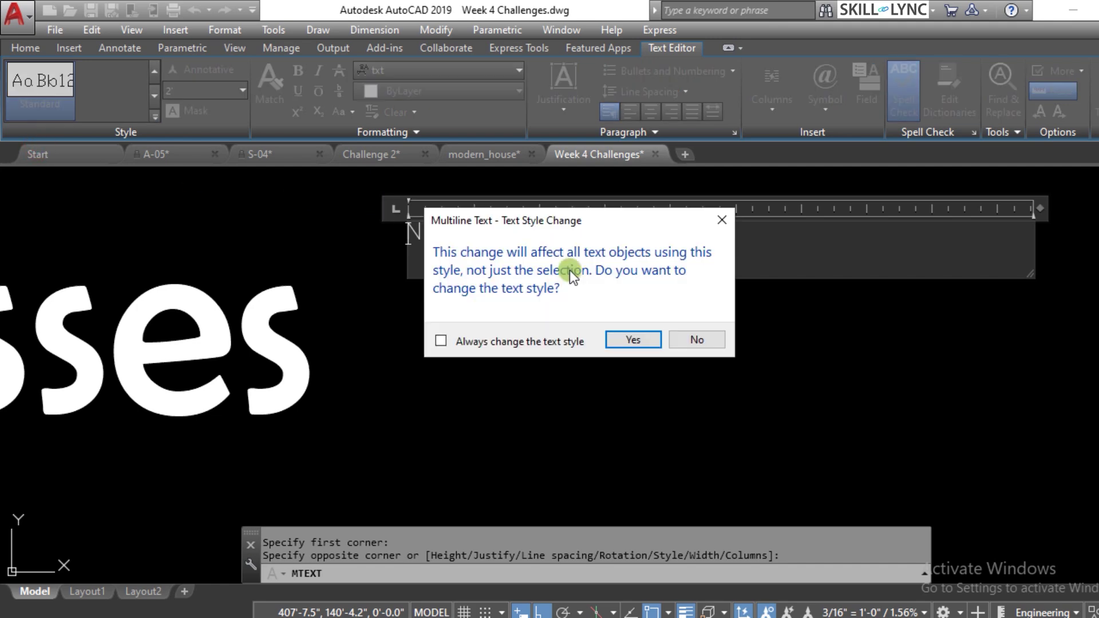
click(626, 344)
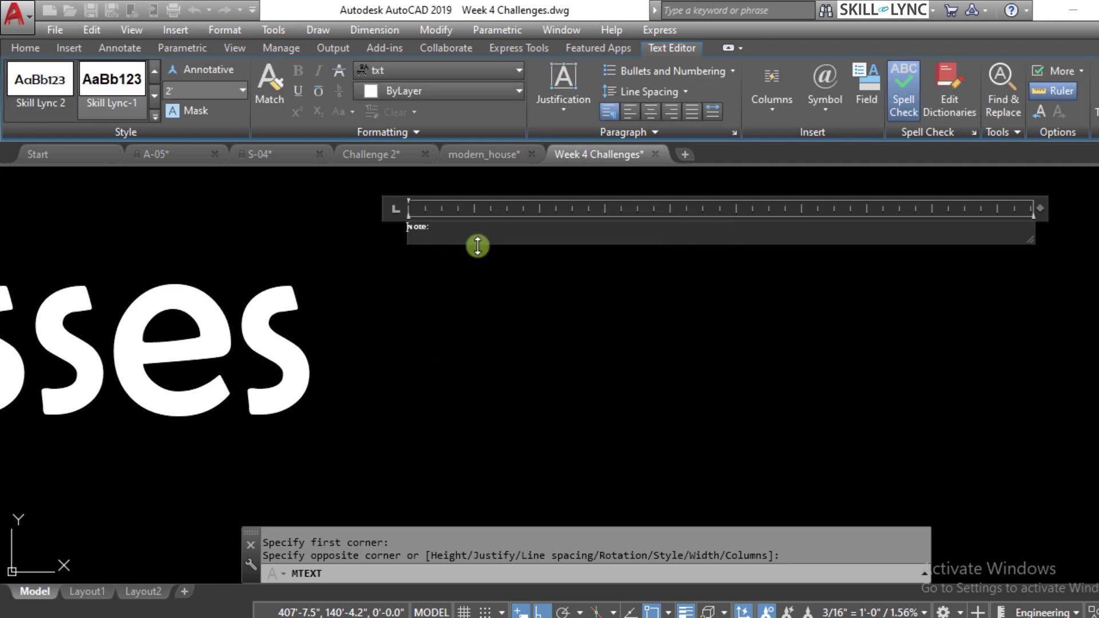
Select the "Note:" word in the multiline text and set its text height to 6.8".
click(470, 231)
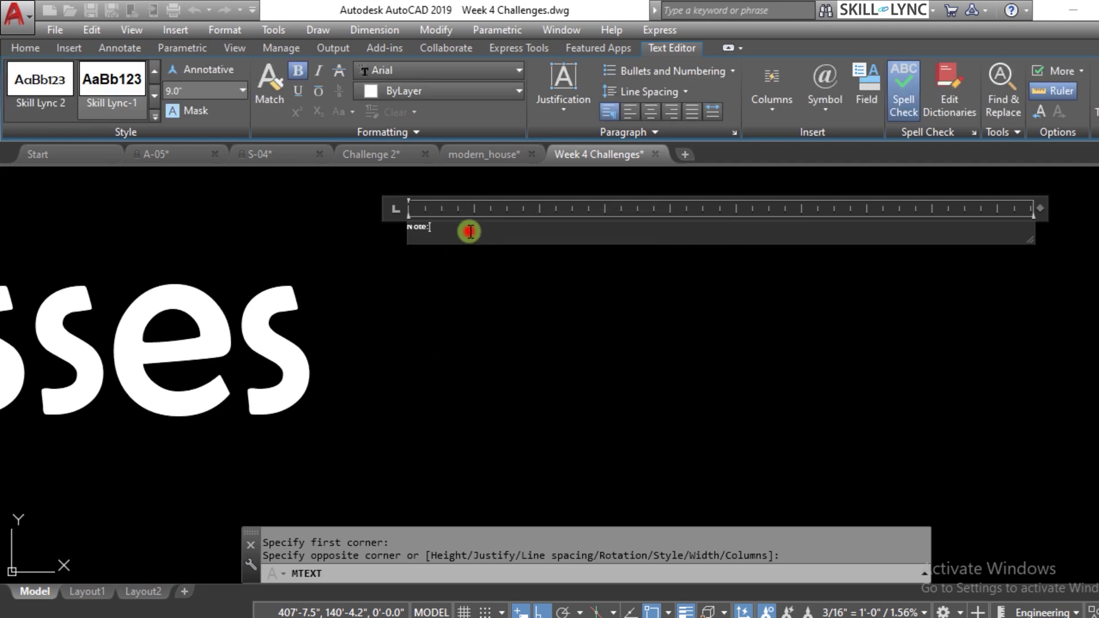
double_click(422, 236)
click(224, 85)
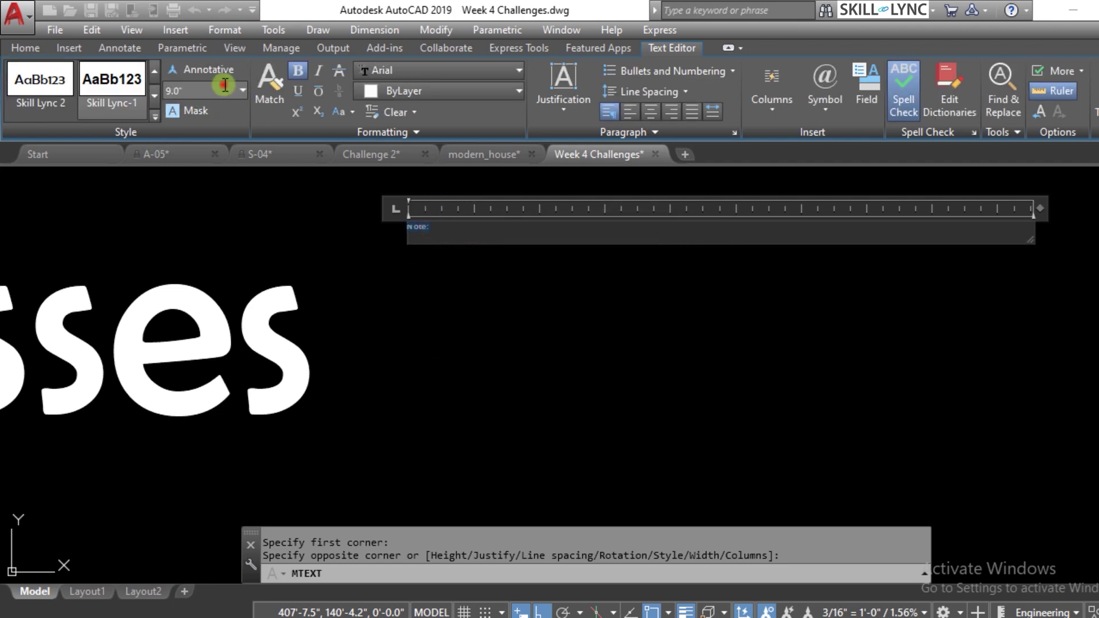
click(242, 92)
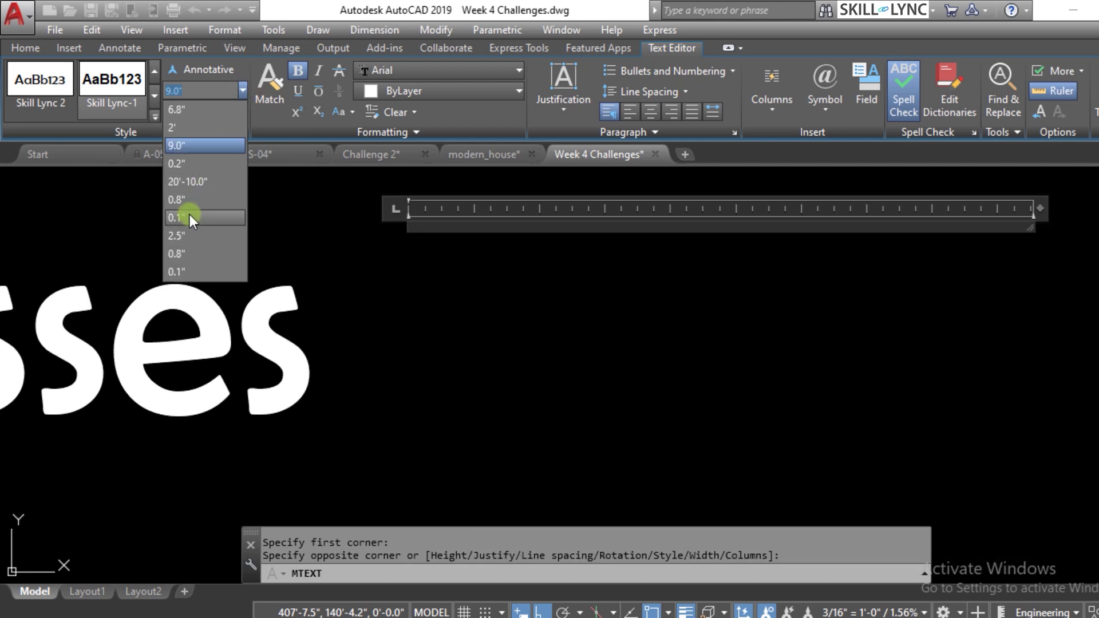
click(187, 105)
Change the text height of the selected "Note:" word to 2.5".
click(215, 88)
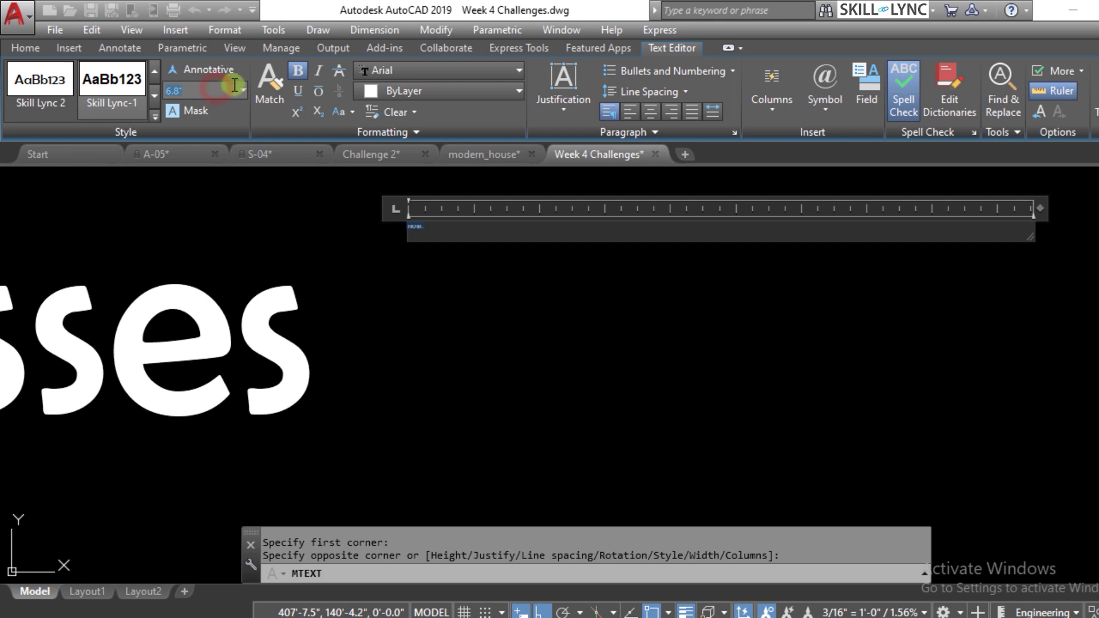
click(241, 88)
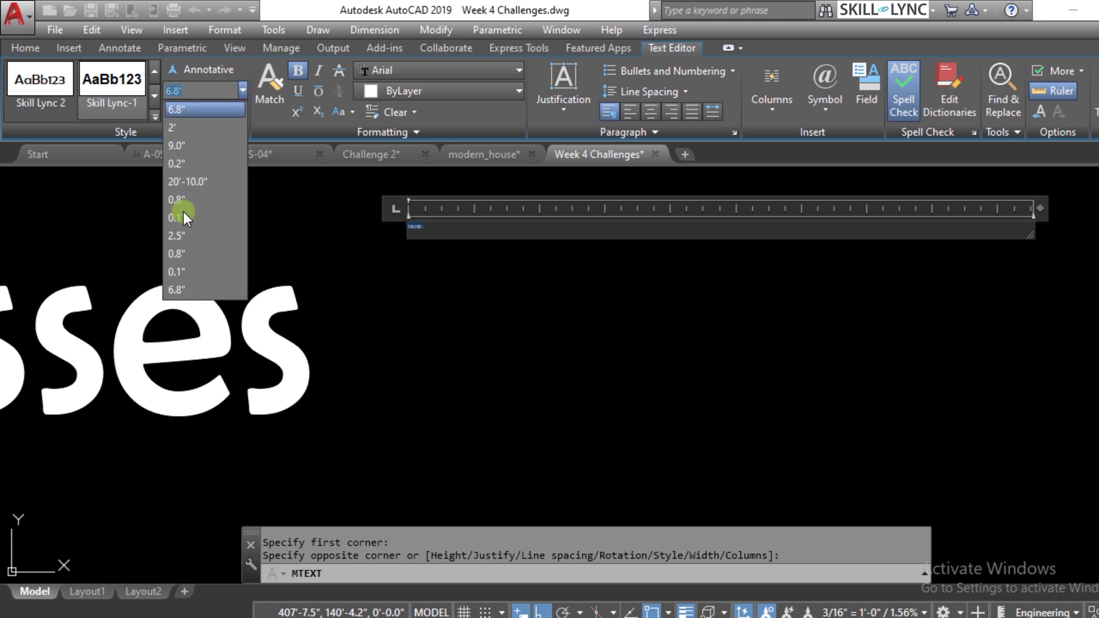
click(187, 237)
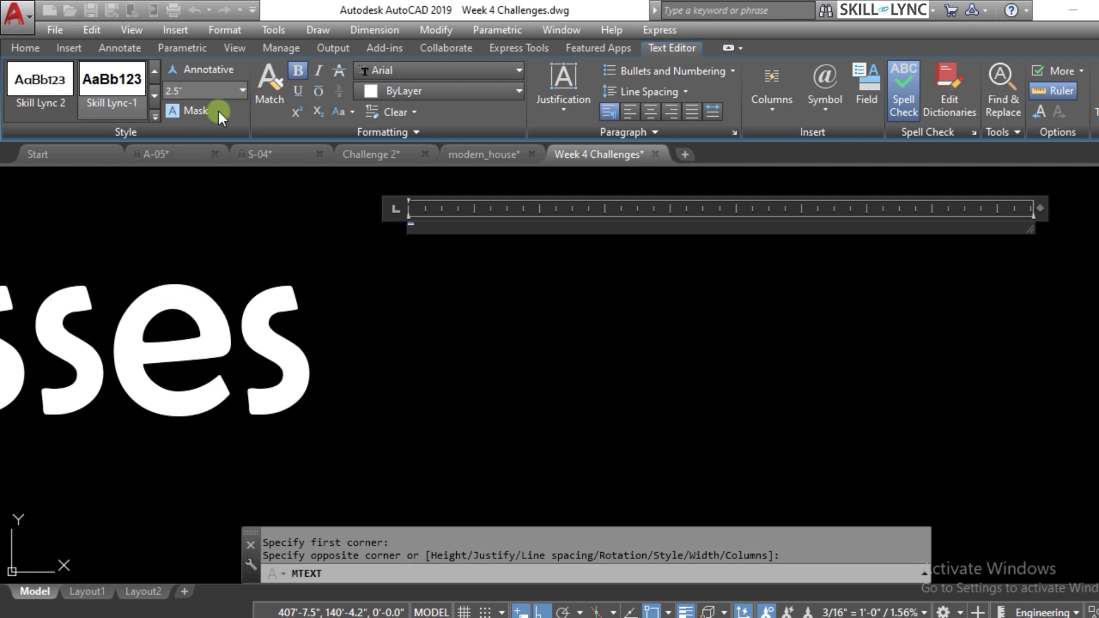
Try the Skill Lync 2 text style on the "Note:" multiline text and undo the style change.
click(14, 72)
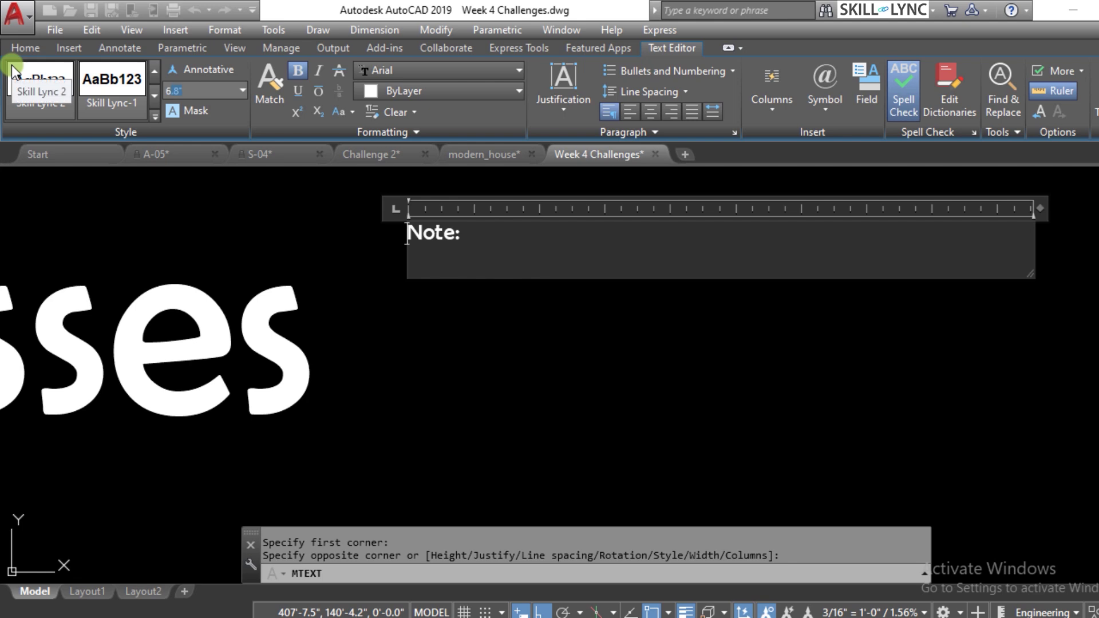
key(ctrl+z)
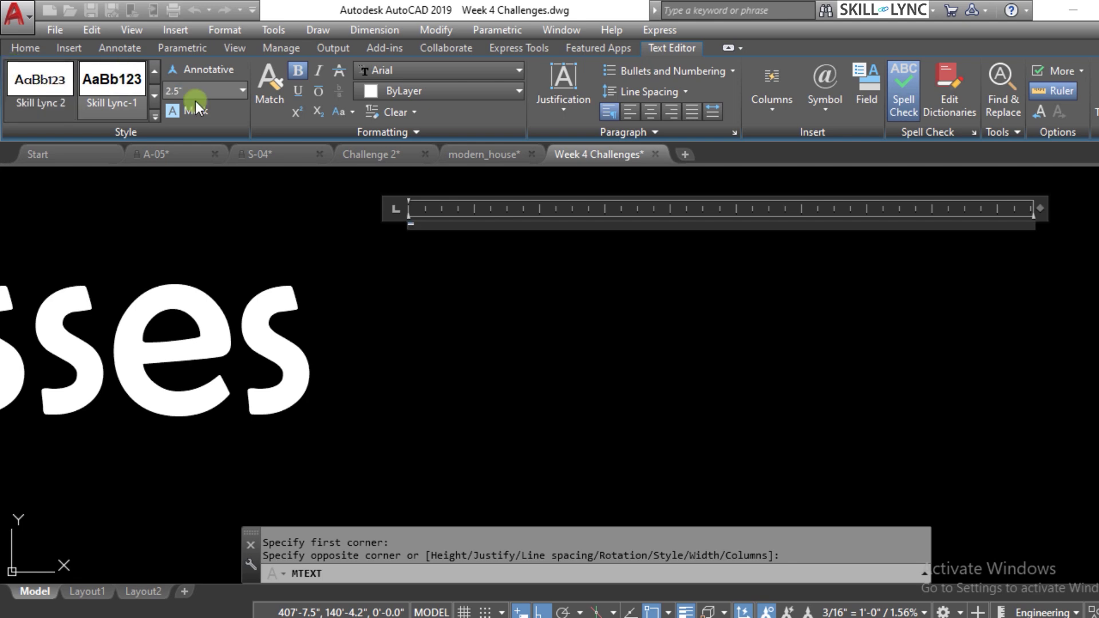
click(213, 97)
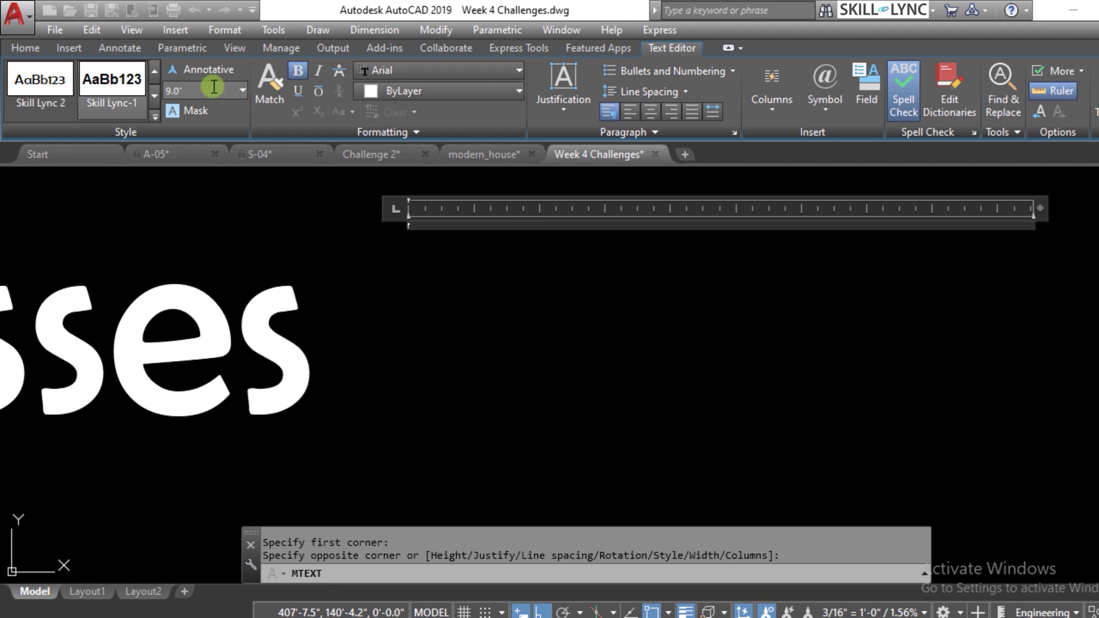
click(423, 219)
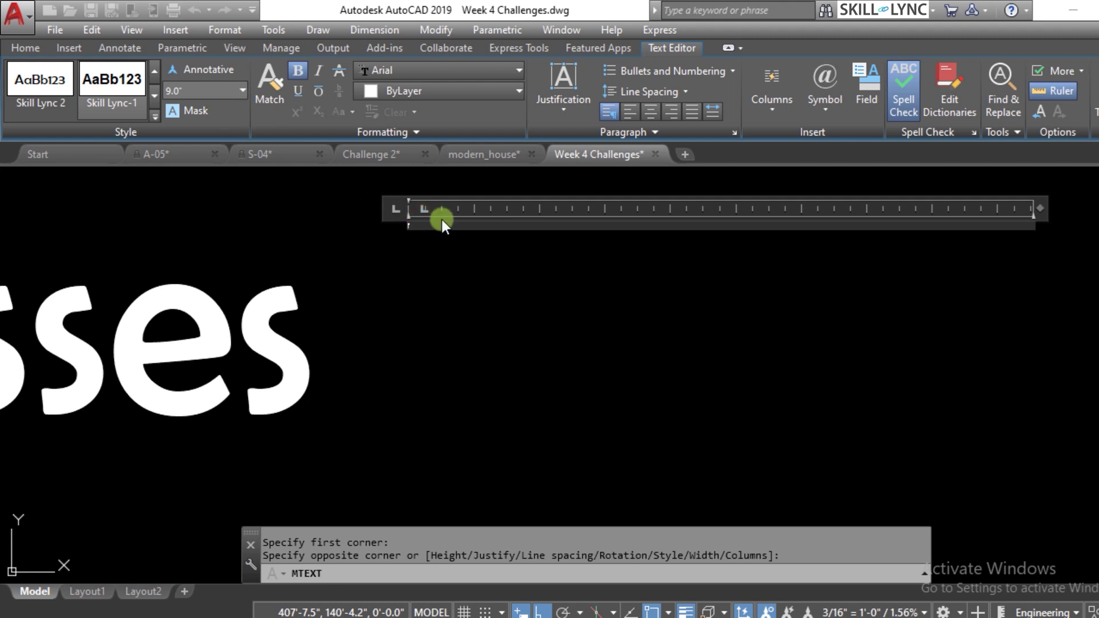
drag(436, 225, 395, 224)
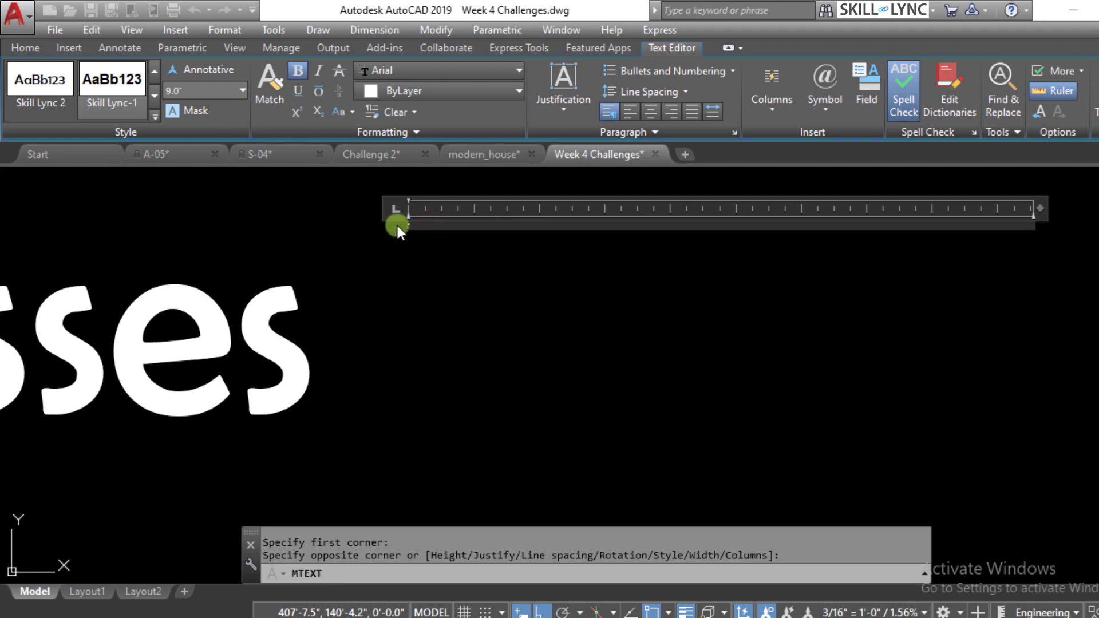
Delete the tiny text in the multiline text box, enter "Note" in its place and finish editing.
scroll(455, 204, up, 4)
scroll(209, 245, up, 10)
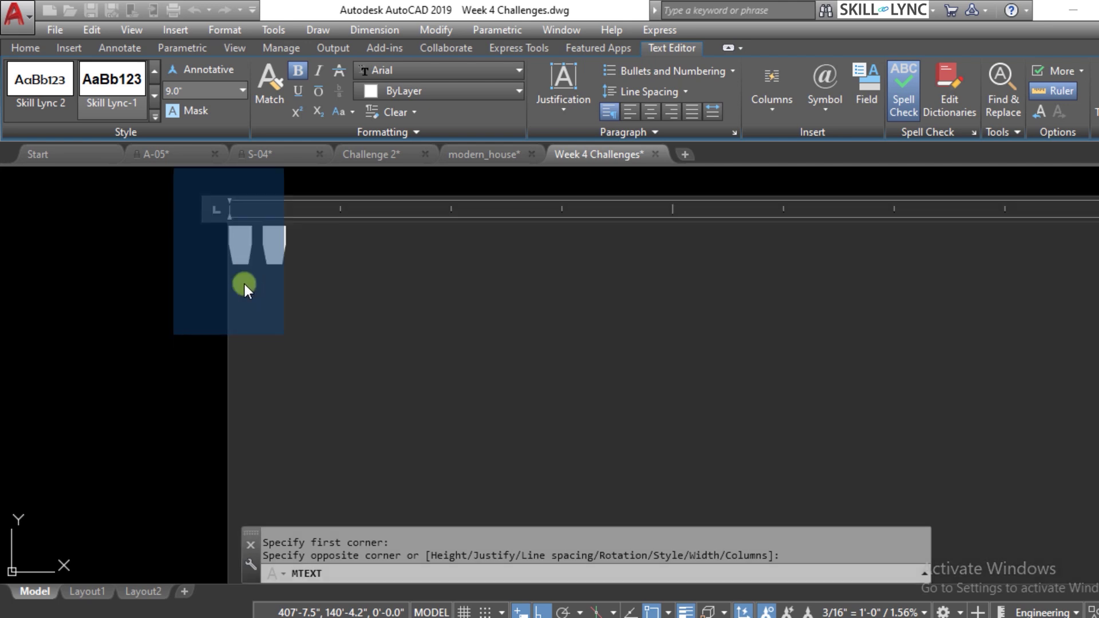
click(285, 273)
drag(304, 250, 235, 240)
key(Delete)
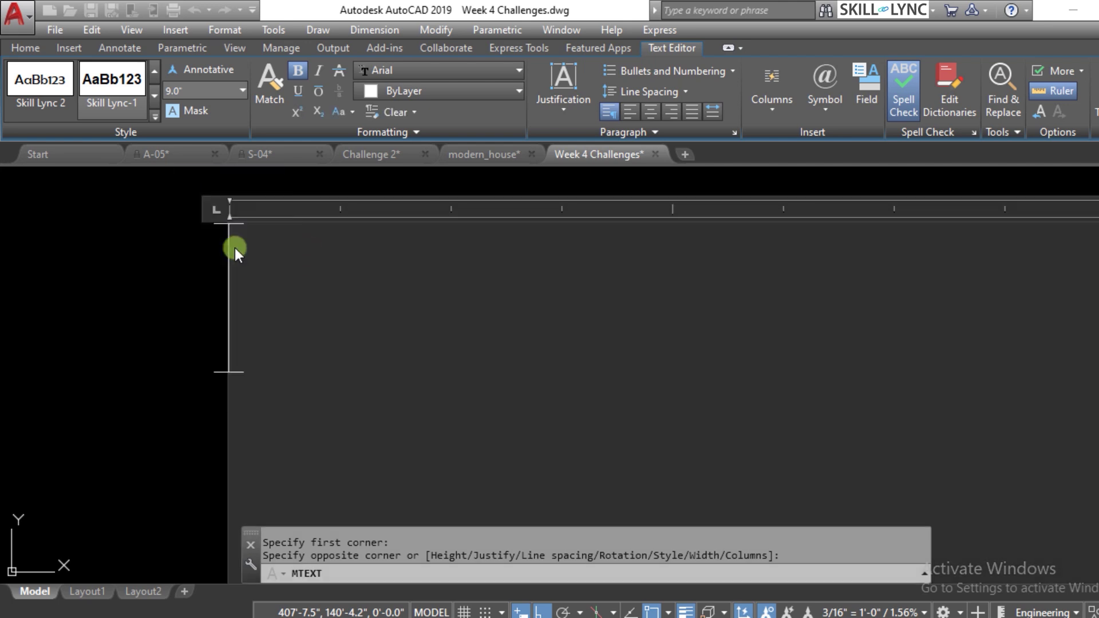
text(Note)
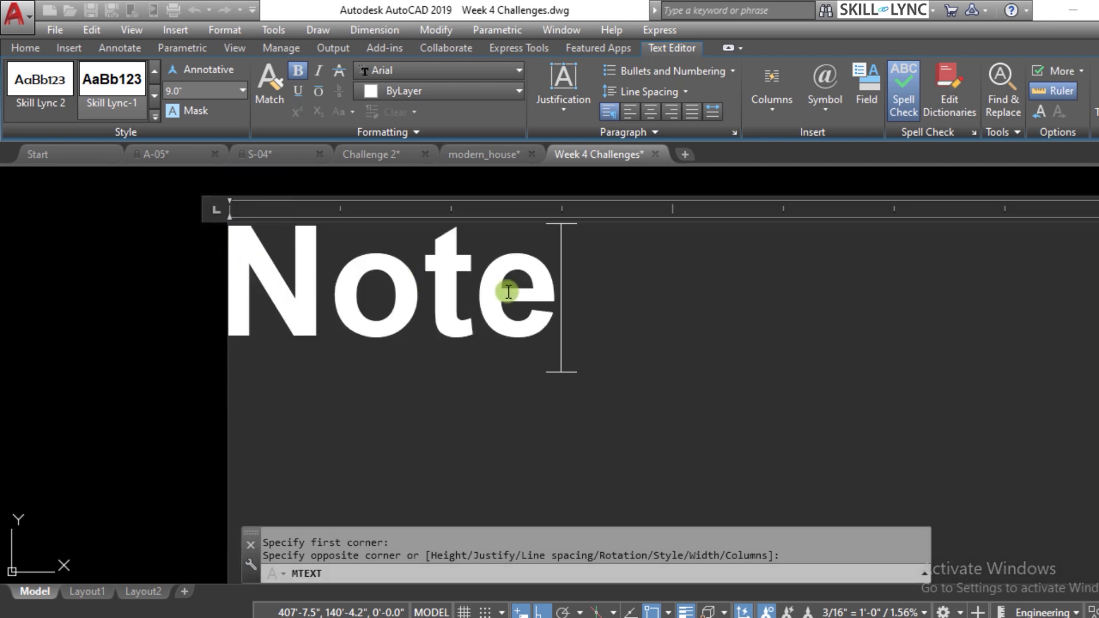
key(ctrl+a)
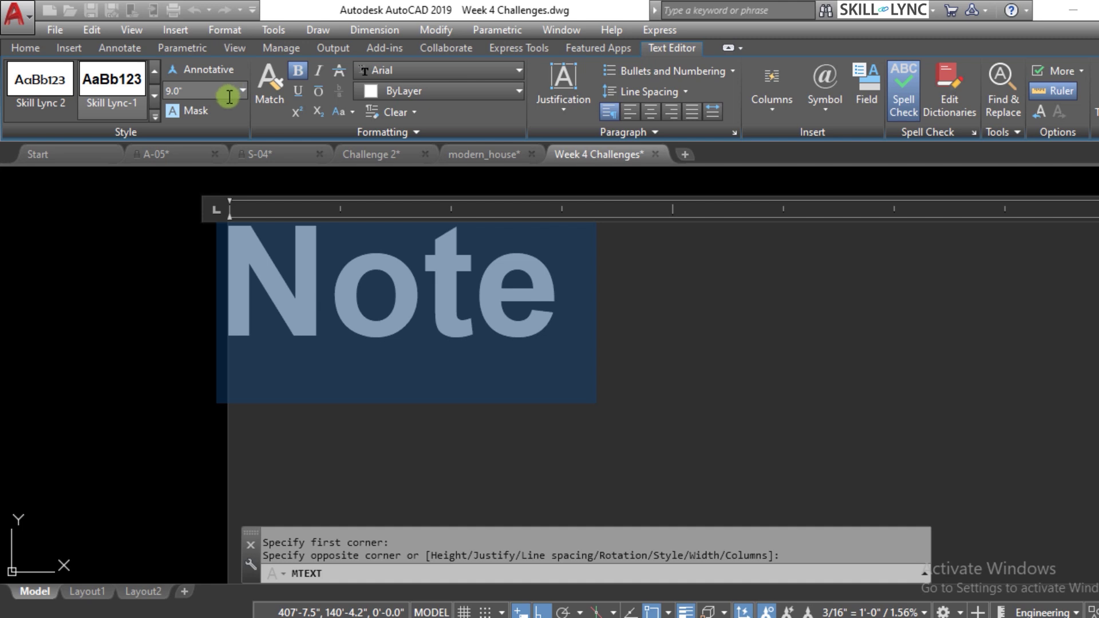
click(148, 221)
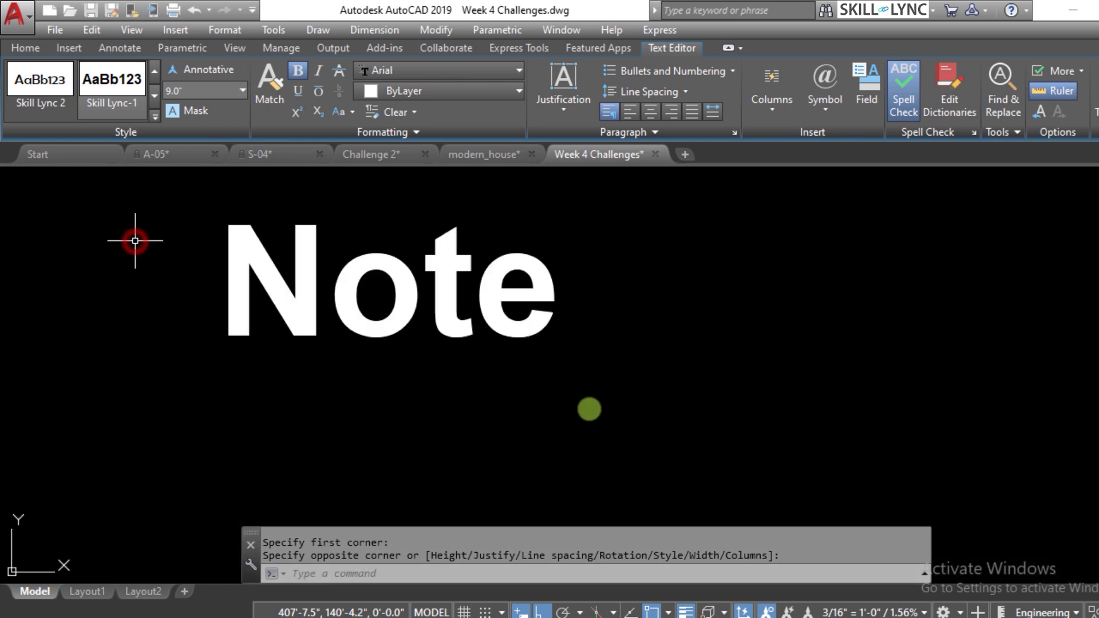
Reopen the "Note" multiline text with TEXTEDIT and change the font of the whole word to Bahnschrift SemiBold Condensed.
text(ed)
key(Return)
click(518, 330)
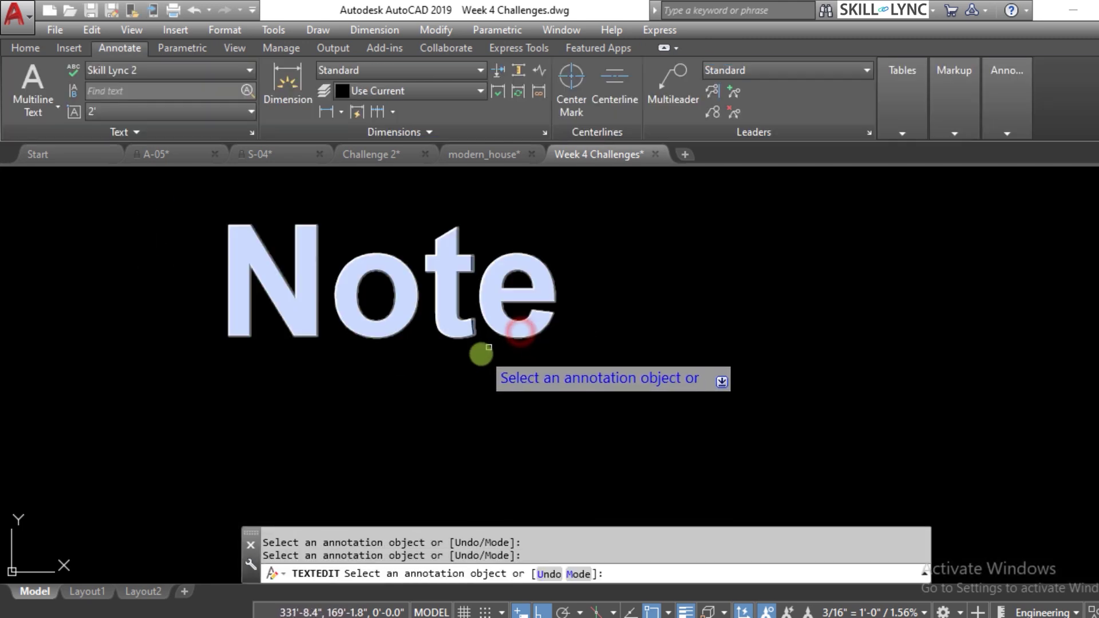
click(510, 313)
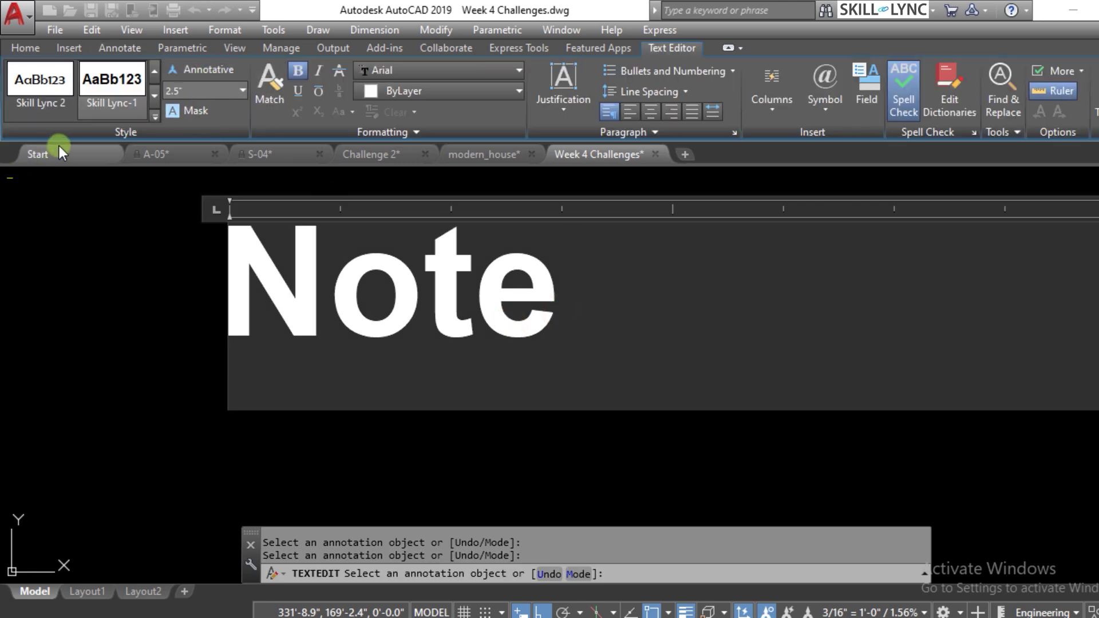
click(566, 300)
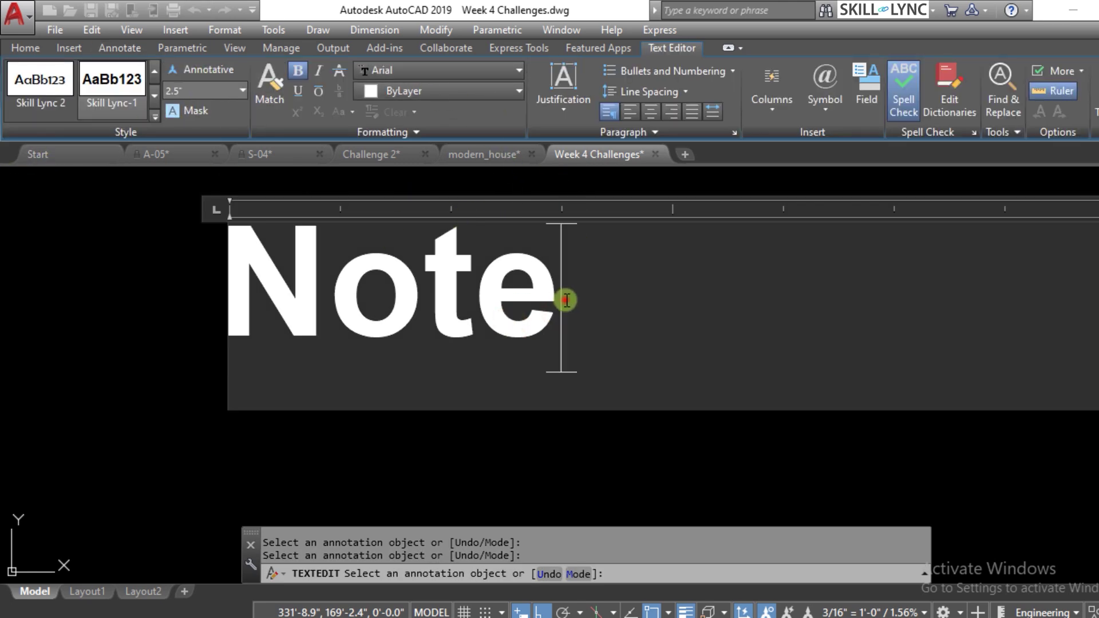
drag(566, 300, 229, 277)
click(415, 67)
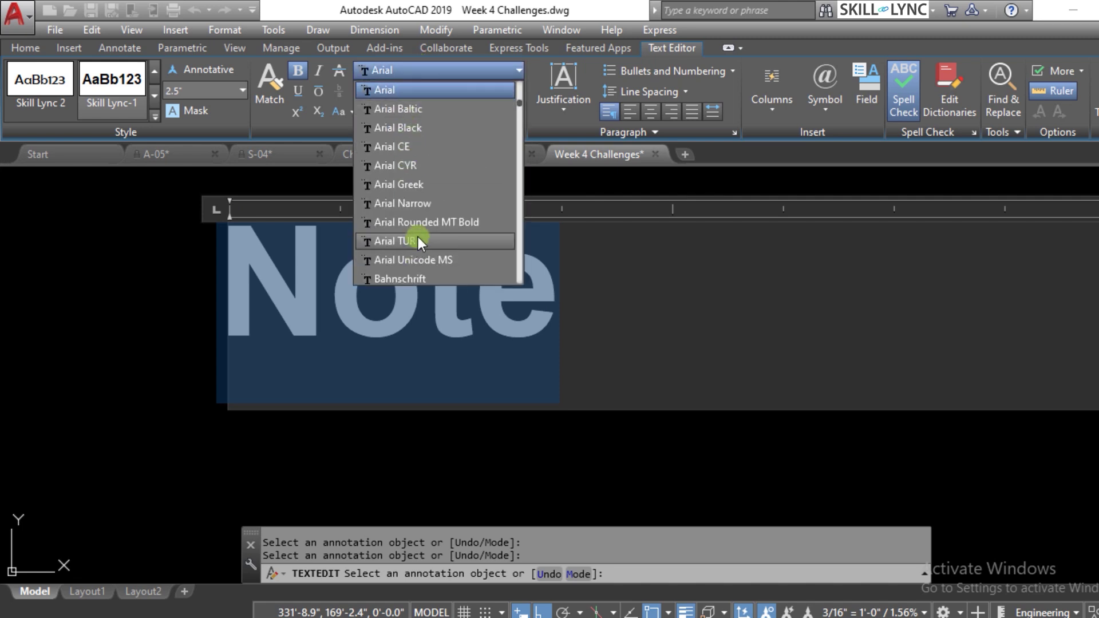
scroll(418, 237, down, 2)
click(424, 227)
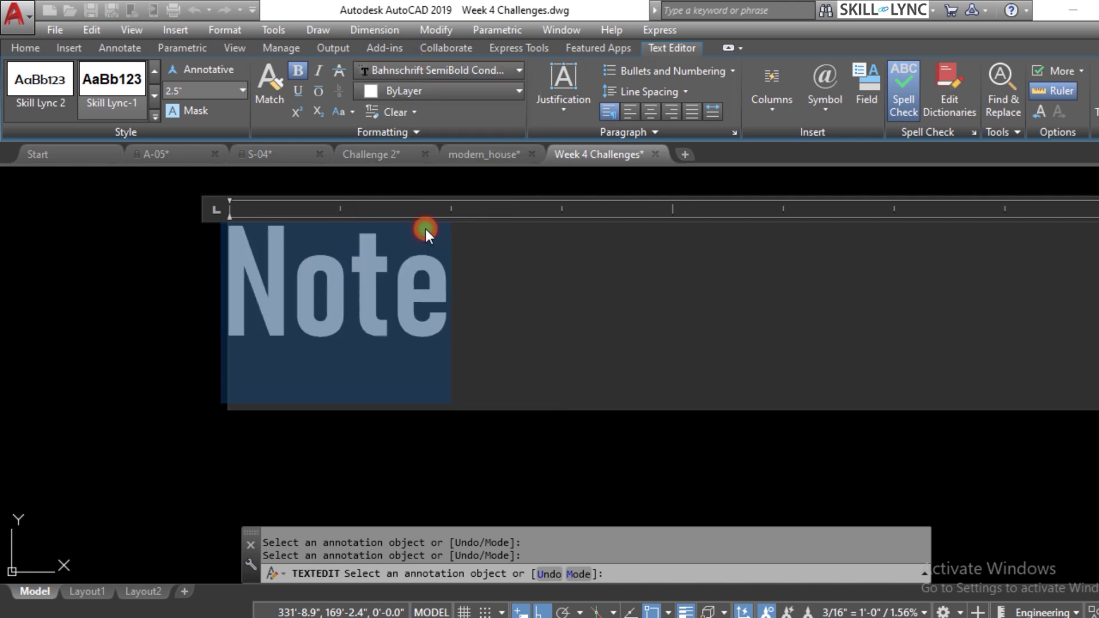
Extend the text to read "Note: All the dimensions are in mm" and finish editing.
click(475, 278)
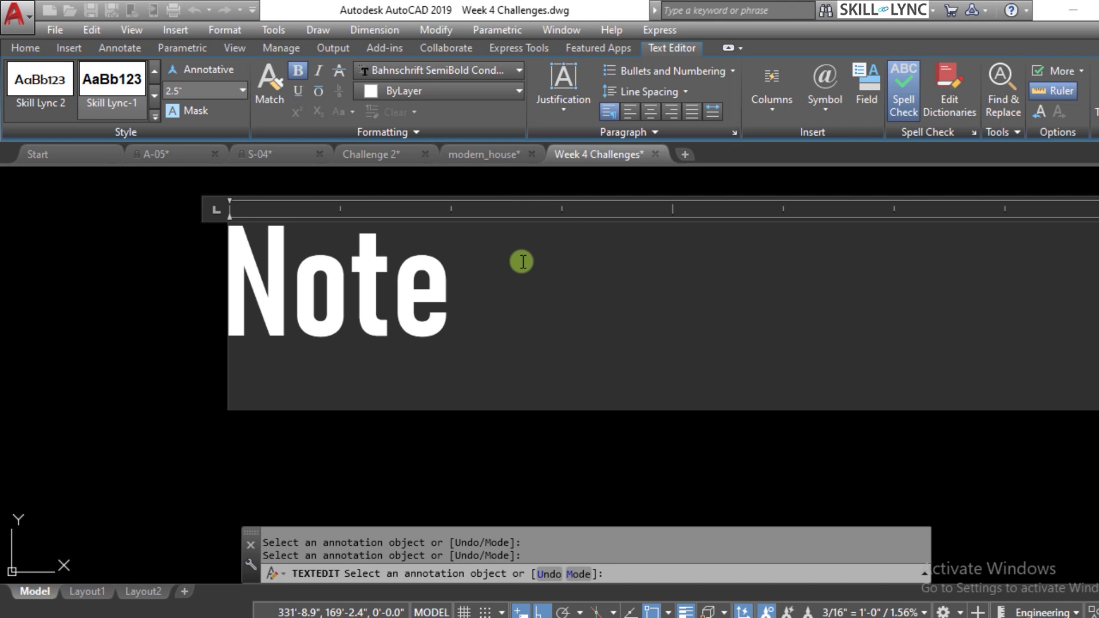
text(: All the )
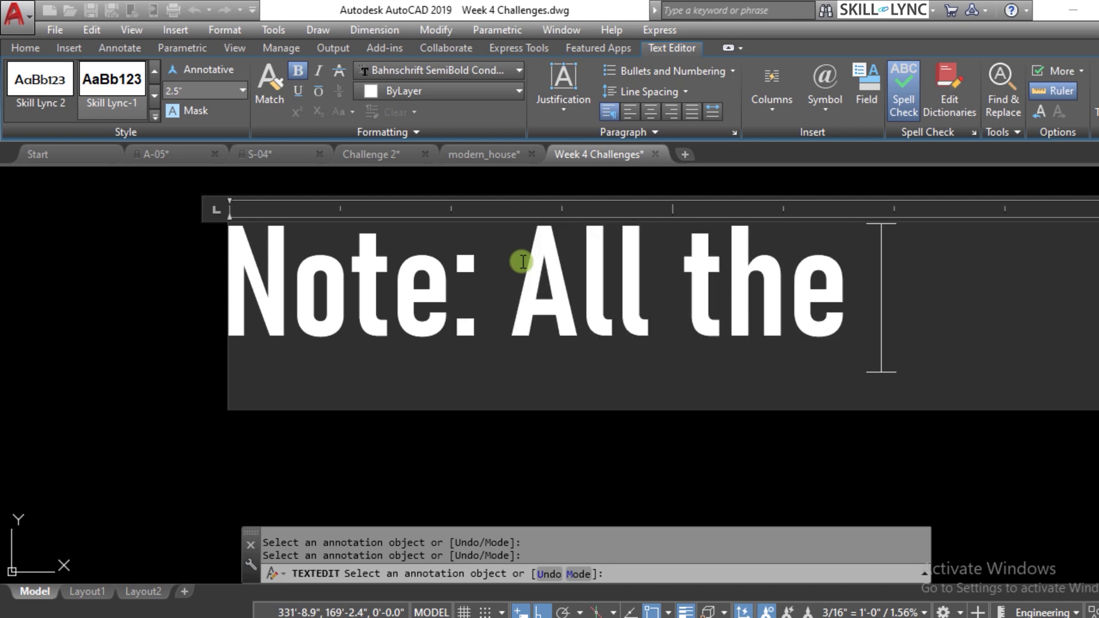
text(dimensio)
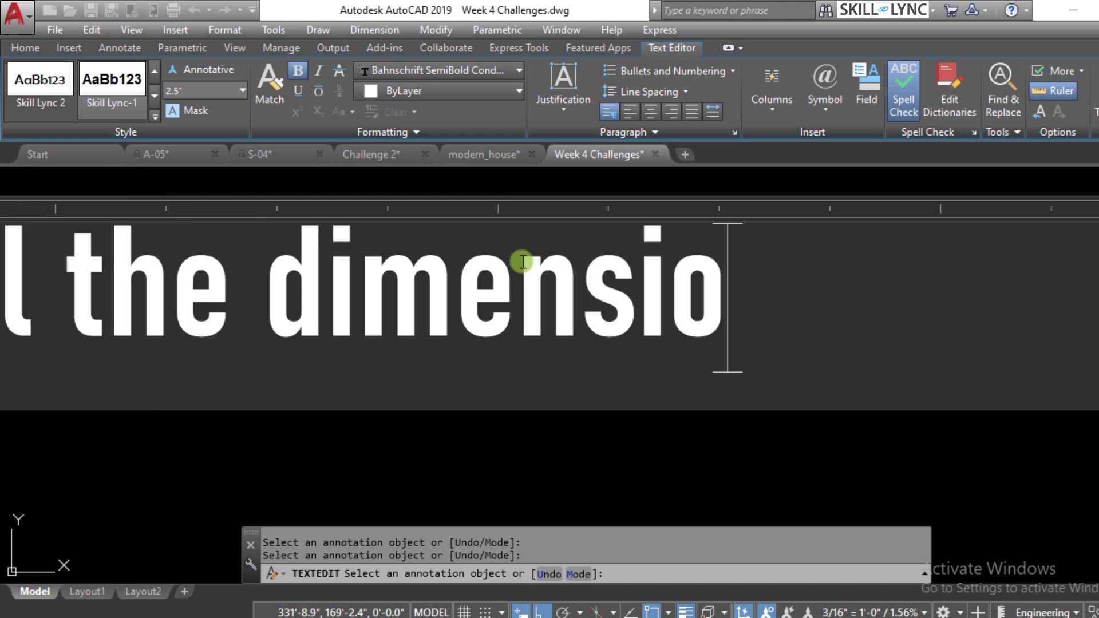
text(ns are in mm)
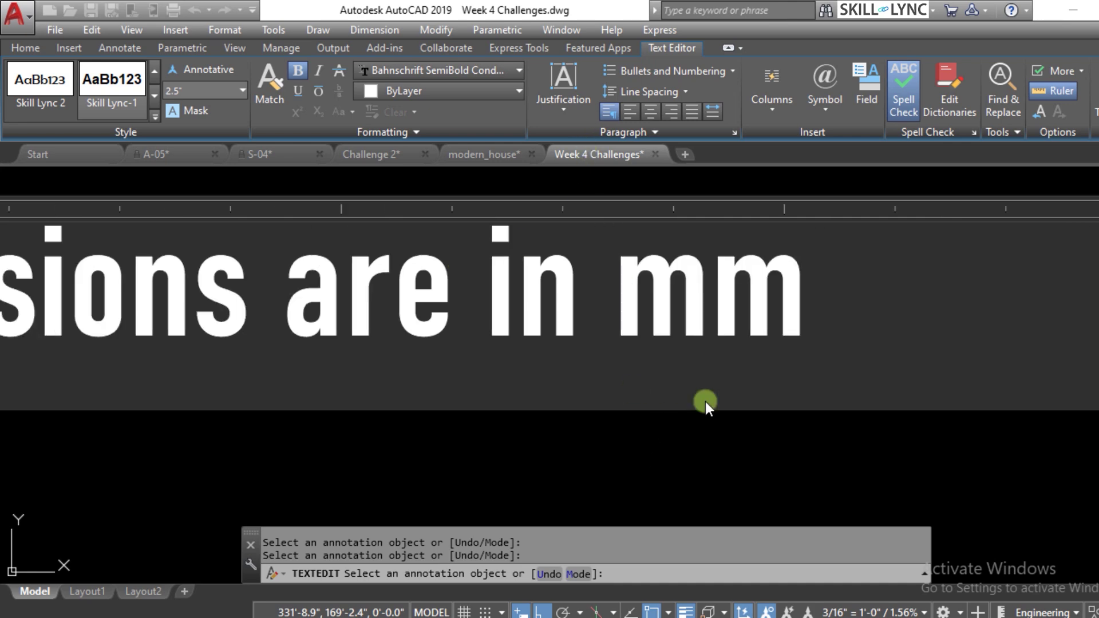
scroll(704, 393, down, 5)
scroll(682, 412, up, 2)
click(678, 420)
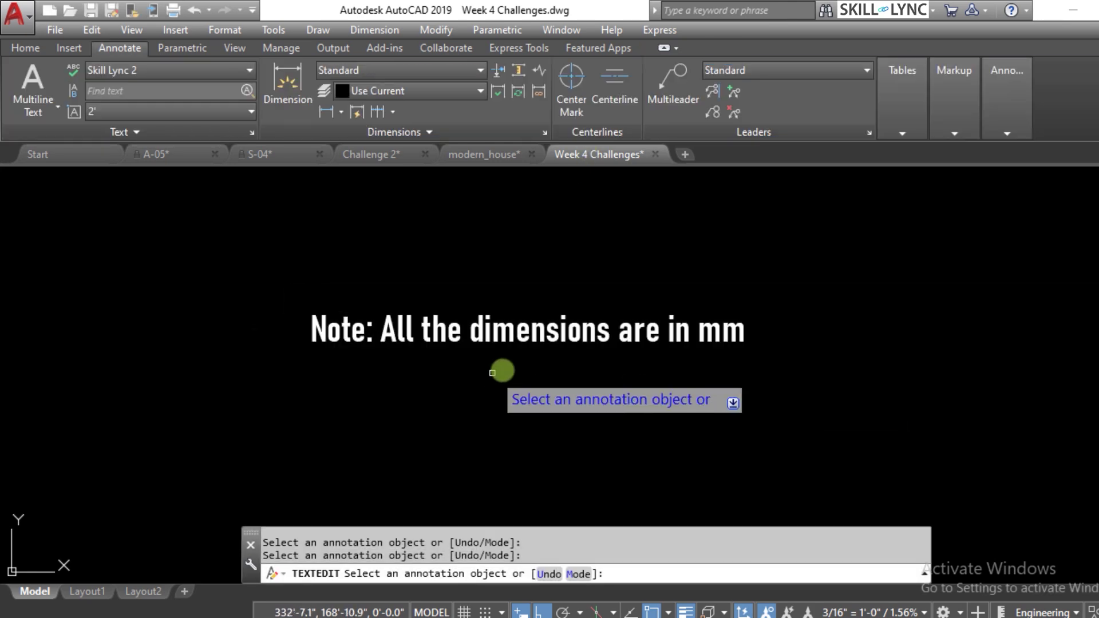
Replace "mm" at the end of the dimensions note with "foot and inches" and finish editing.
click(607, 330)
double_click(705, 332)
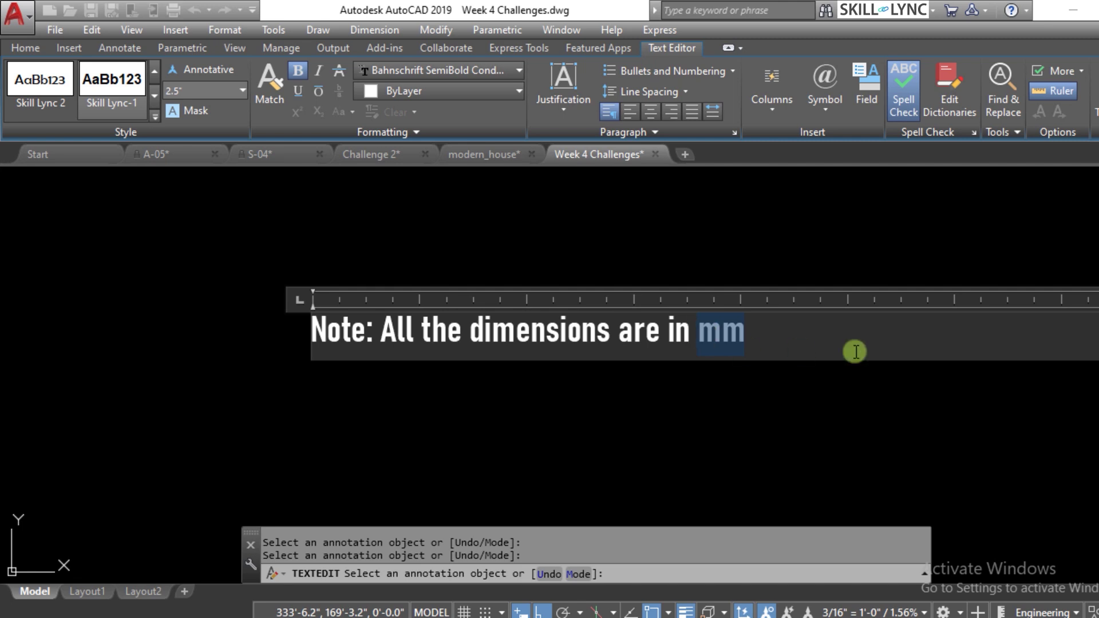
text(foot and)
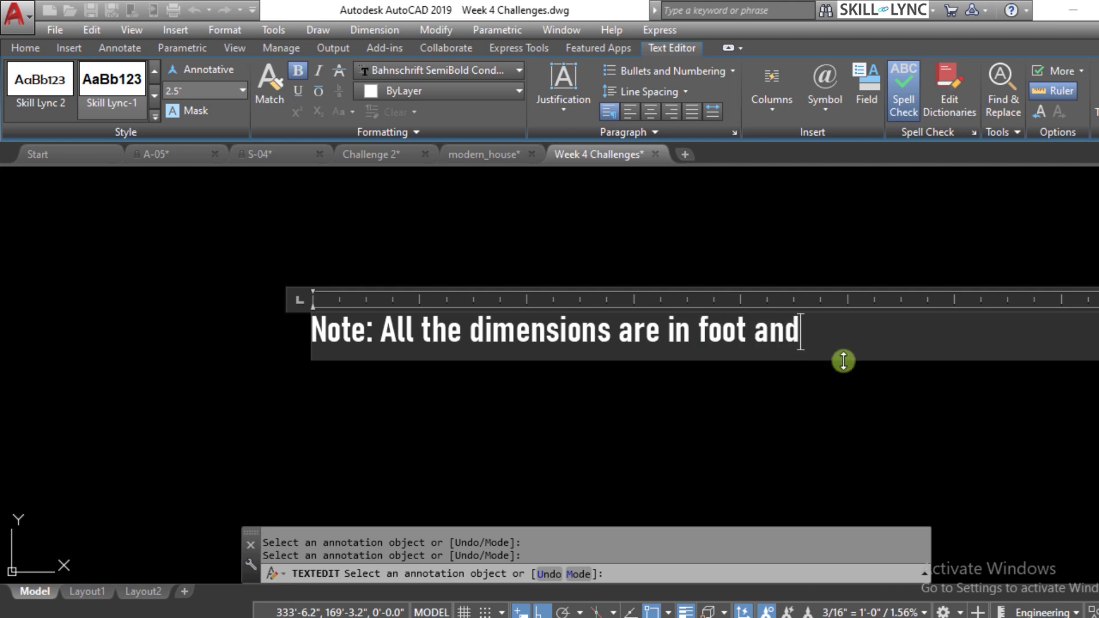
text( inche)
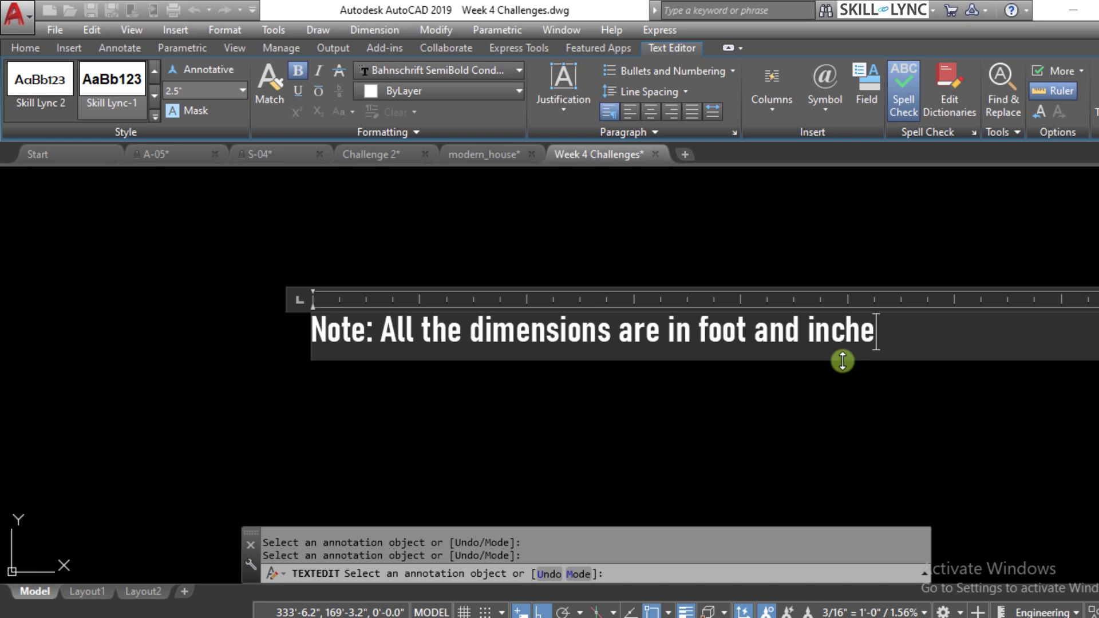
text(s)
click(765, 400)
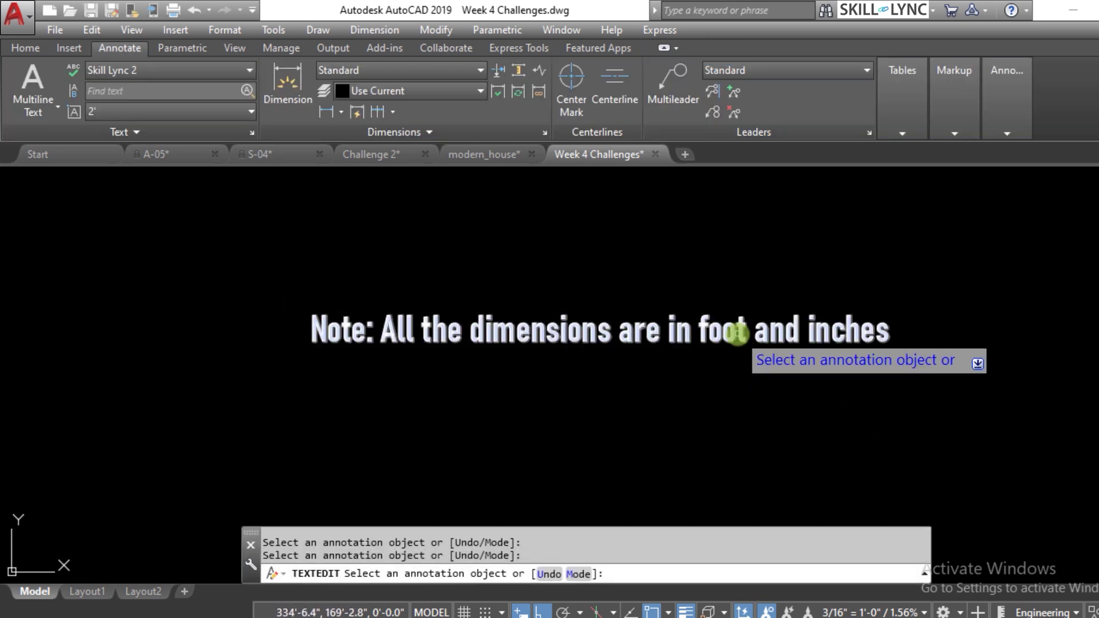
Reopen the dimensions note, select the whole sentence and underline it.
click(737, 331)
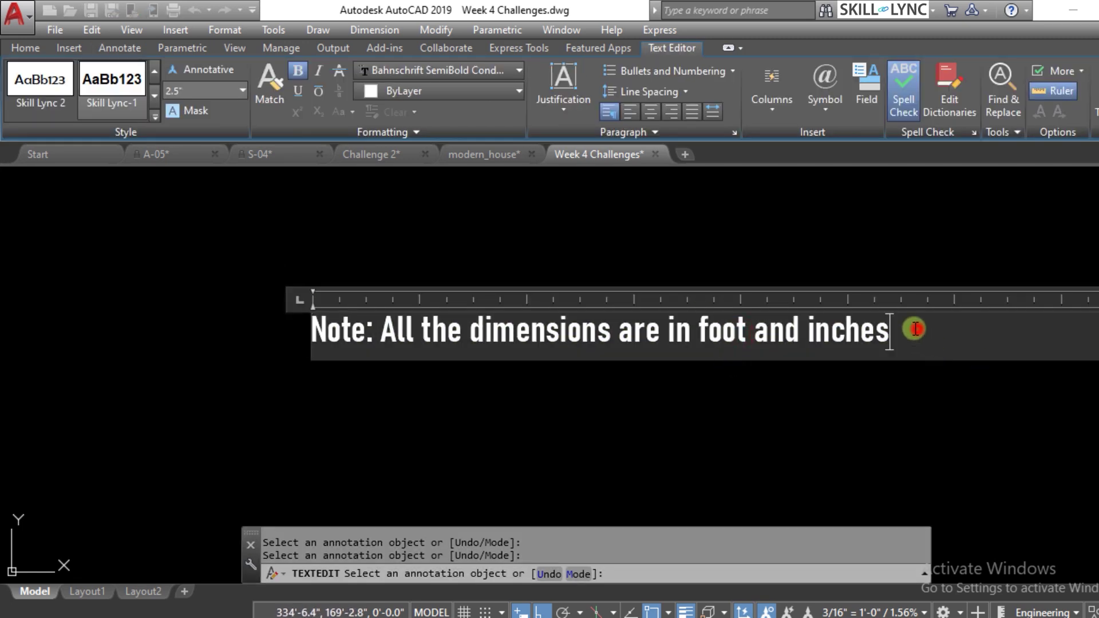
drag(912, 326, 247, 334)
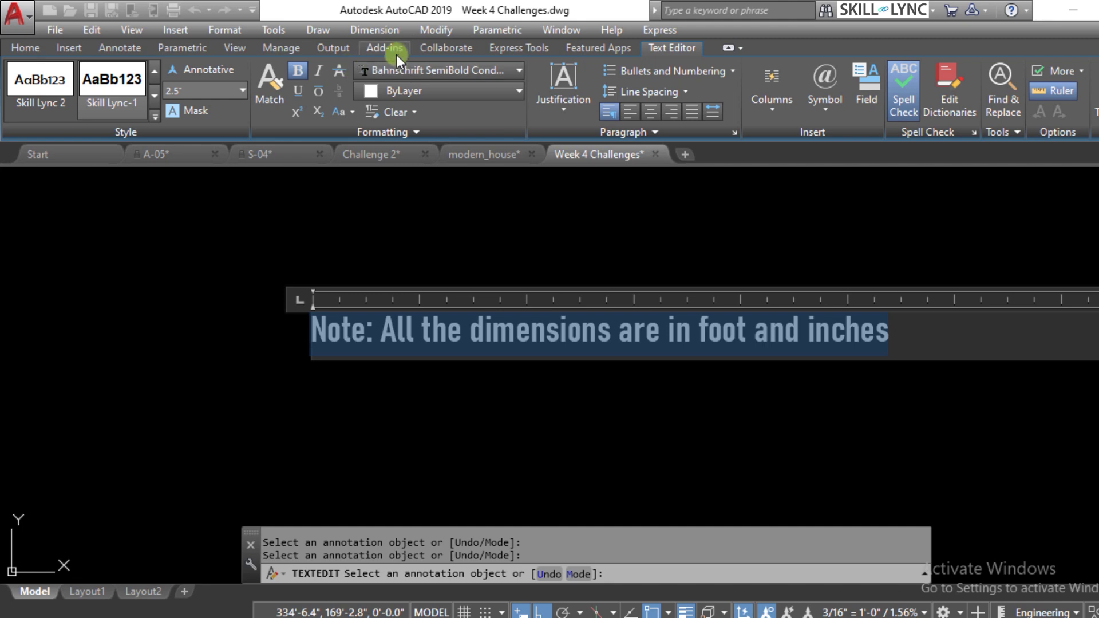
click(403, 67)
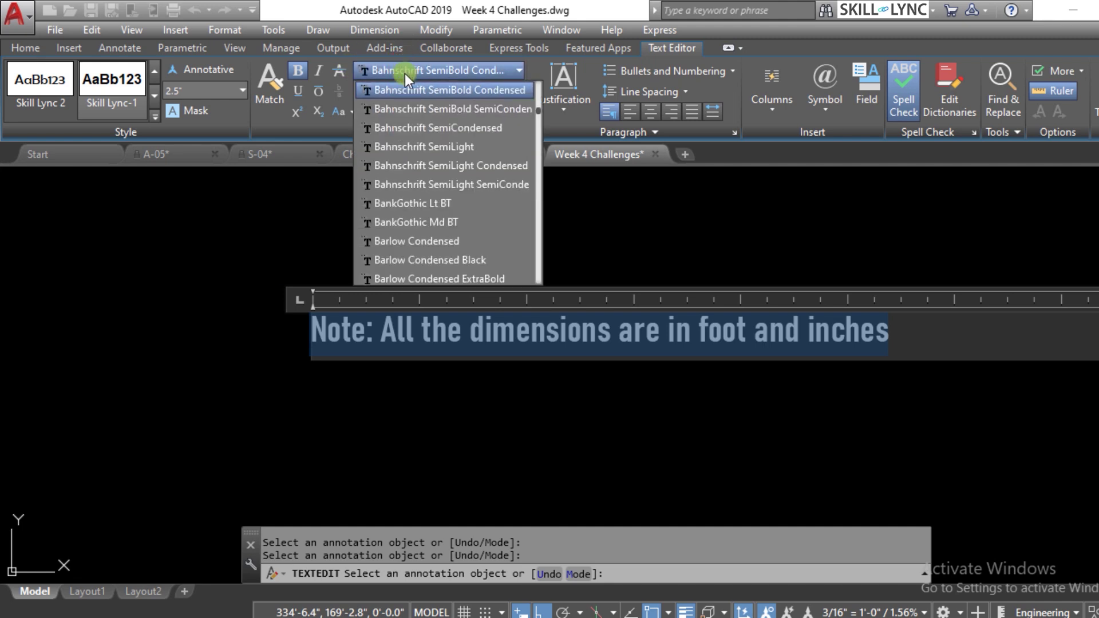
click(288, 77)
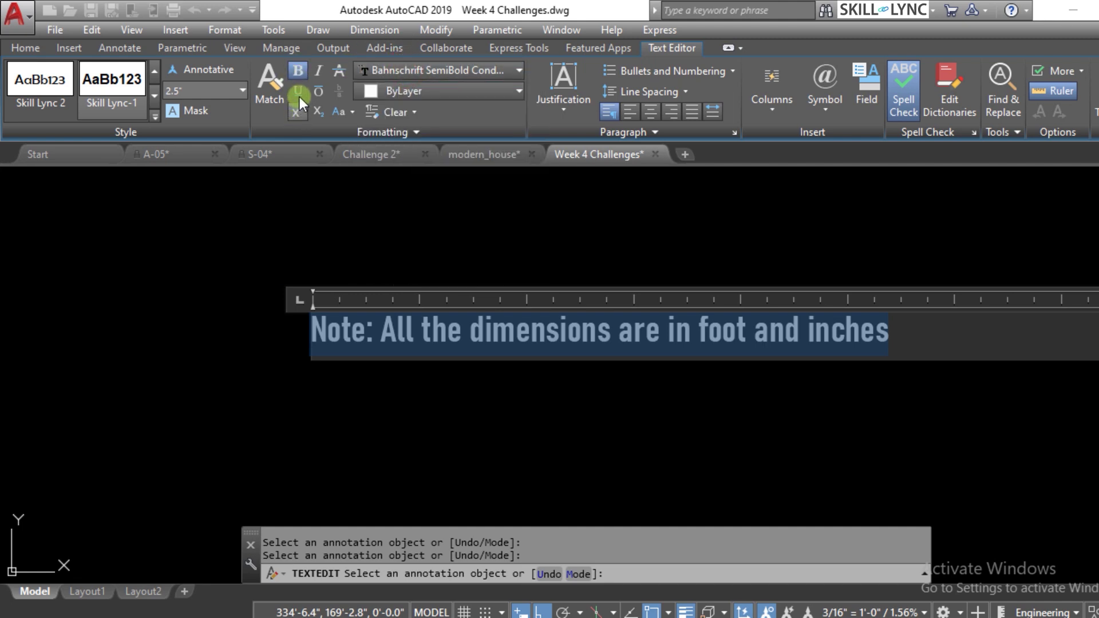
click(298, 91)
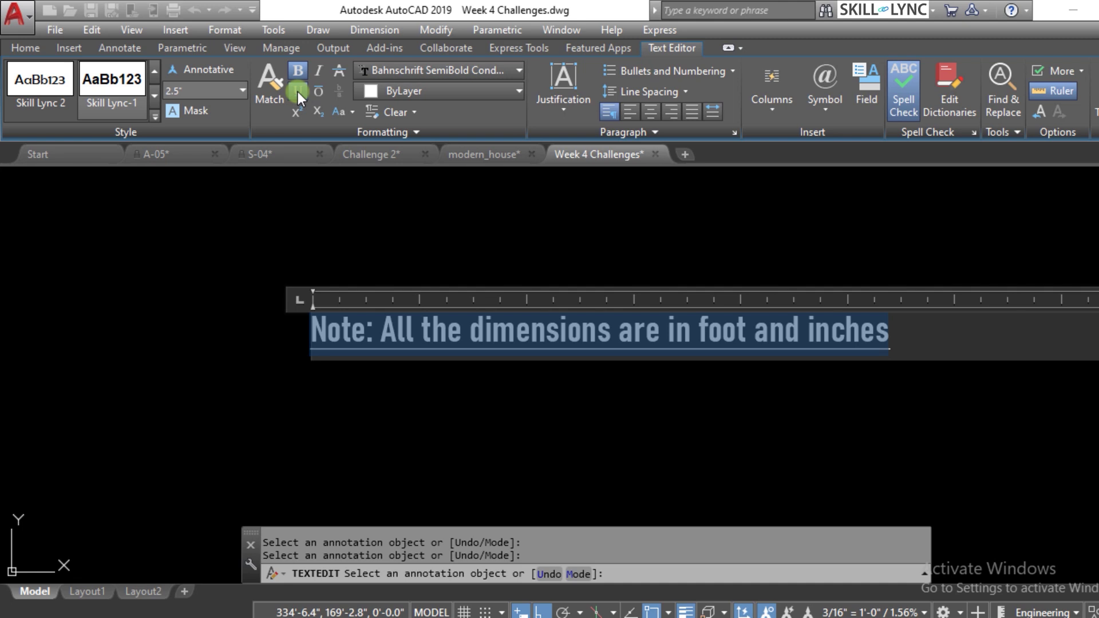
Make the selected dimensions note italic and underlined, and toggle its overline on and off.
click(299, 90)
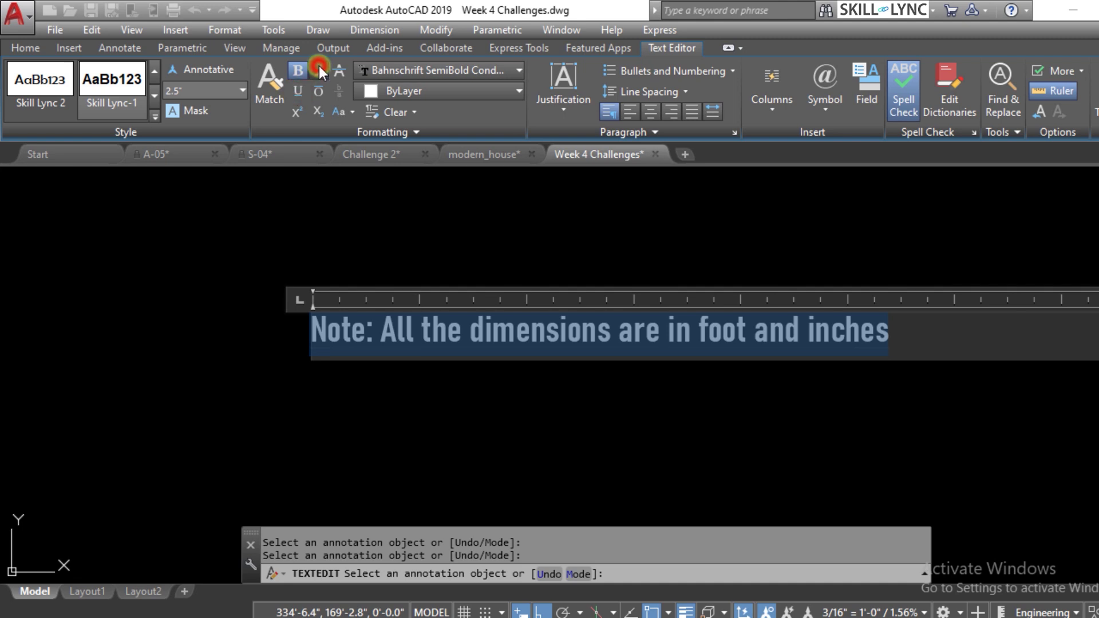
click(319, 68)
click(304, 91)
click(318, 91)
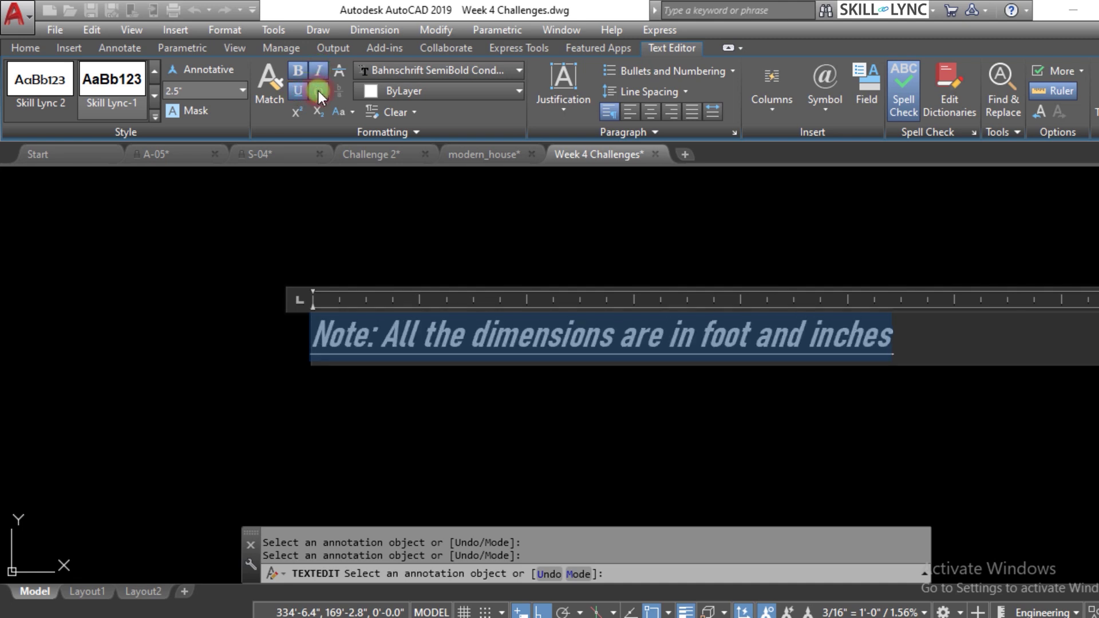
click(319, 91)
click(318, 91)
click(318, 92)
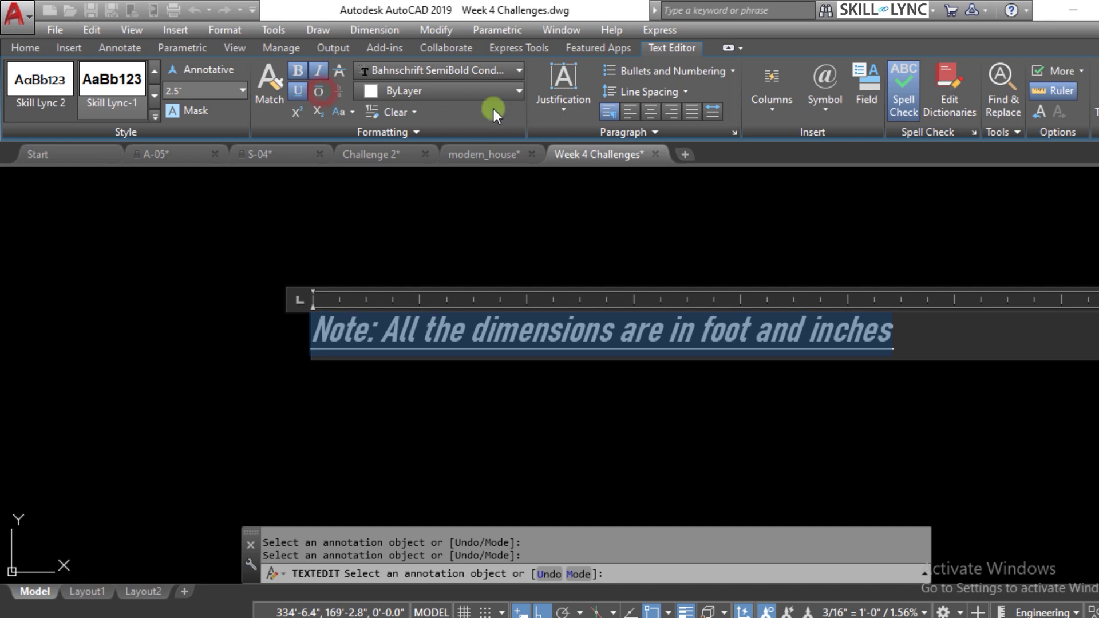
Set the colour of the whole dimensions note to dark purple (100,33,101) and finish editing.
click(456, 92)
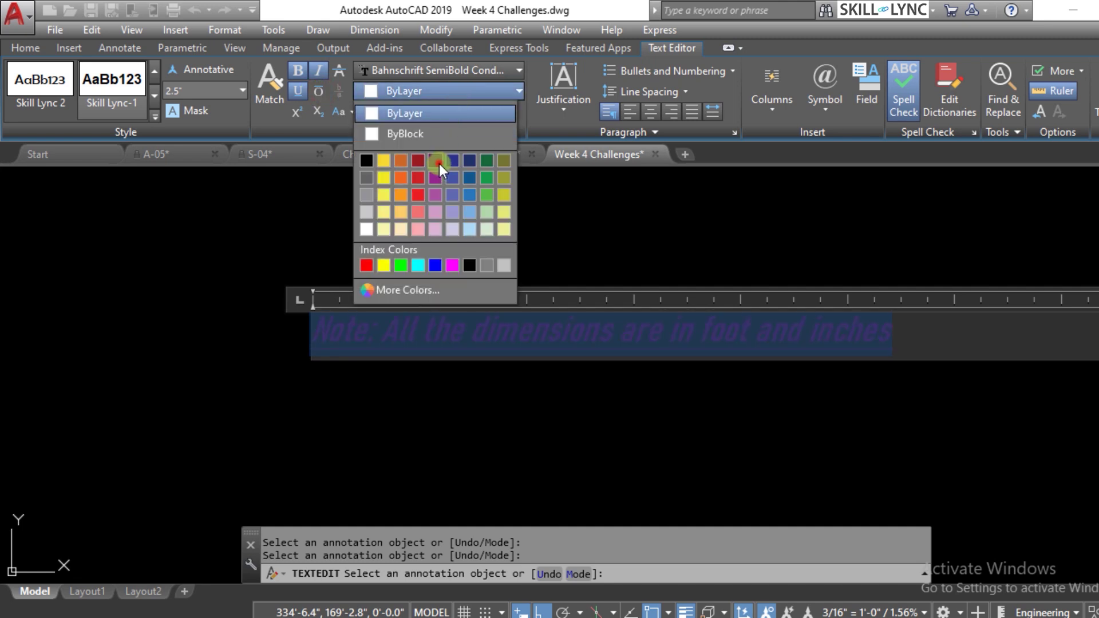
click(437, 162)
click(621, 405)
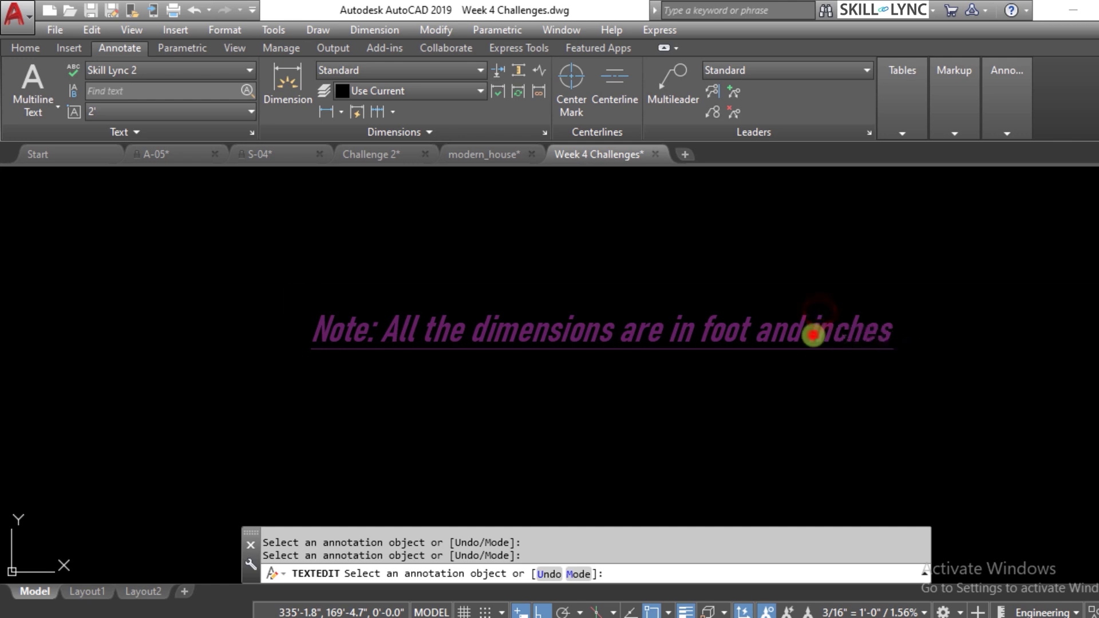
Reopen the dimensions note for editing and set its justification to Top Left.
click(818, 329)
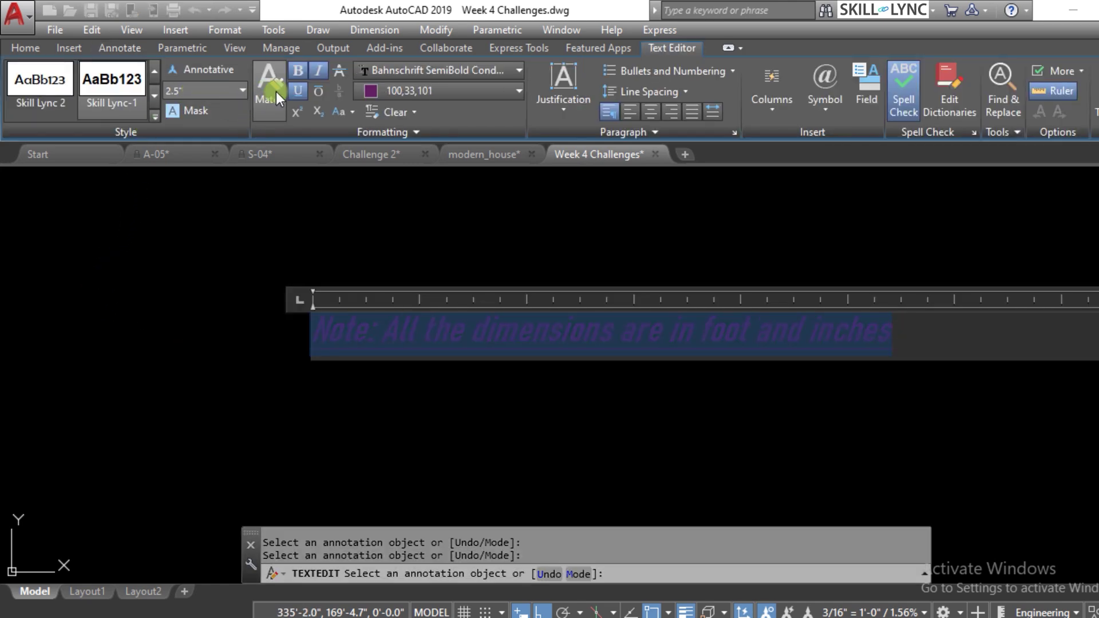
click(572, 116)
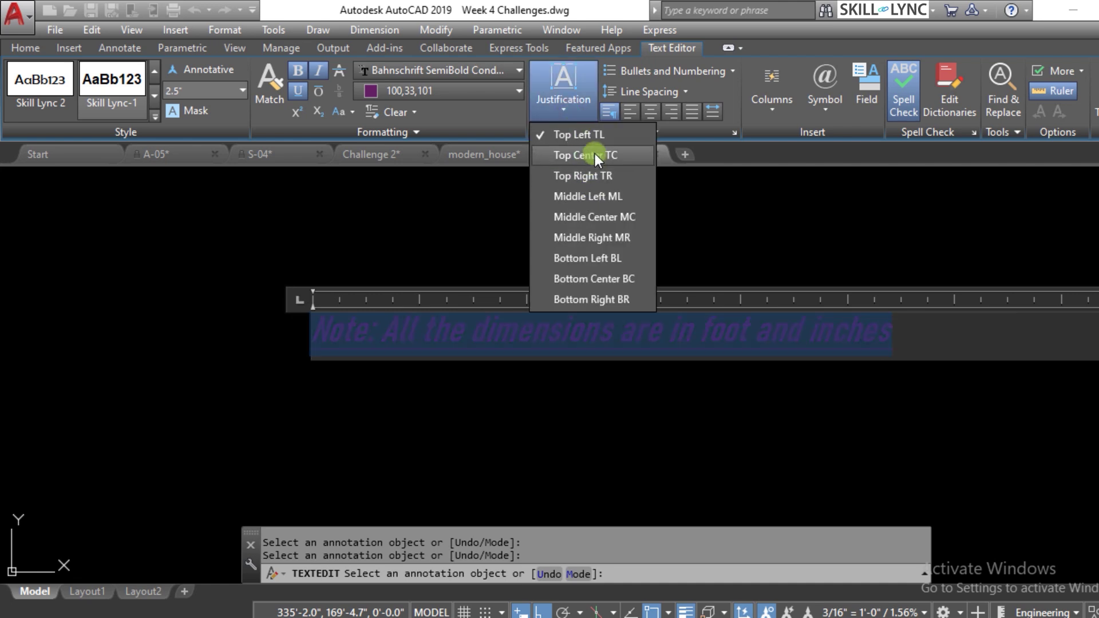
click(595, 136)
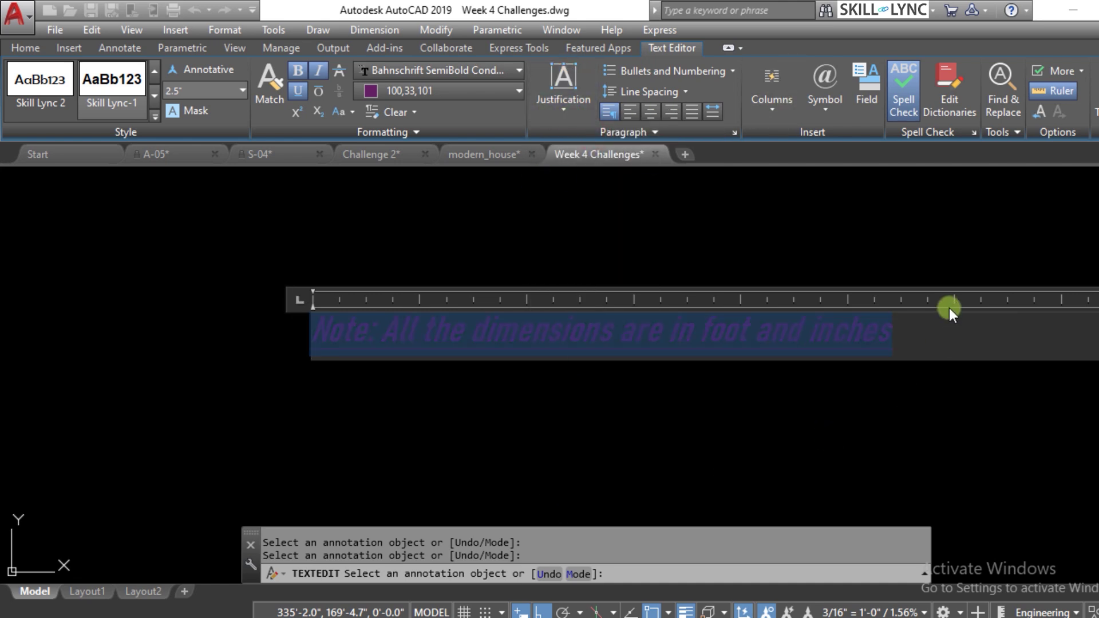
Select the whole sentence of the note and set its colour to olive (153,155,55).
drag(935, 333, 194, 329)
click(407, 91)
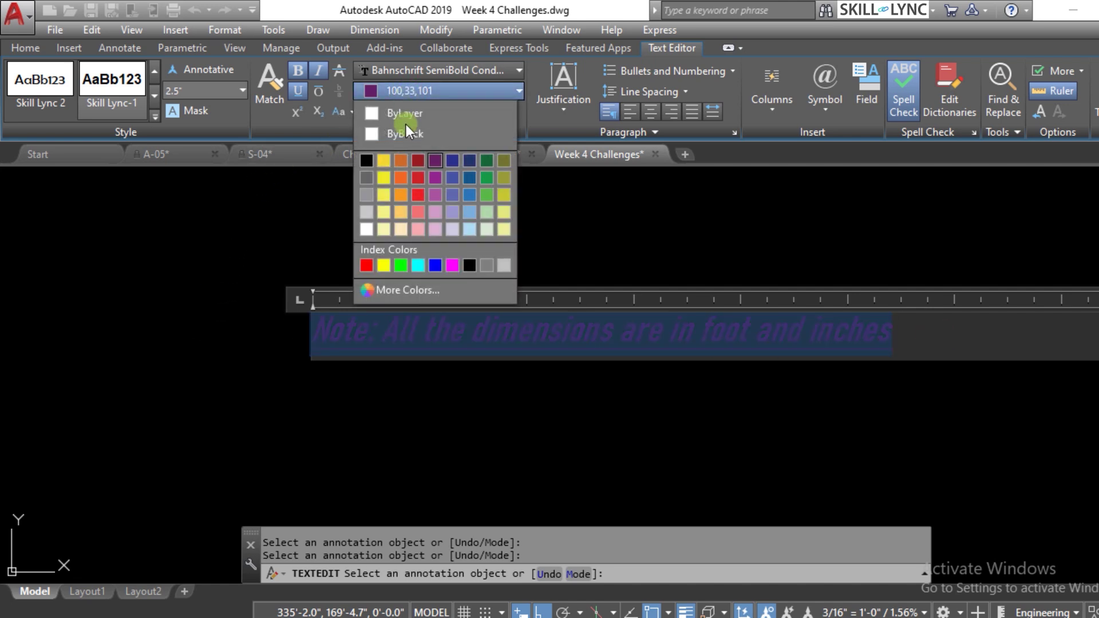
click(507, 179)
Add a numbered line below the dimensions sentence reading "1. All drawings are as per specification".
click(903, 331)
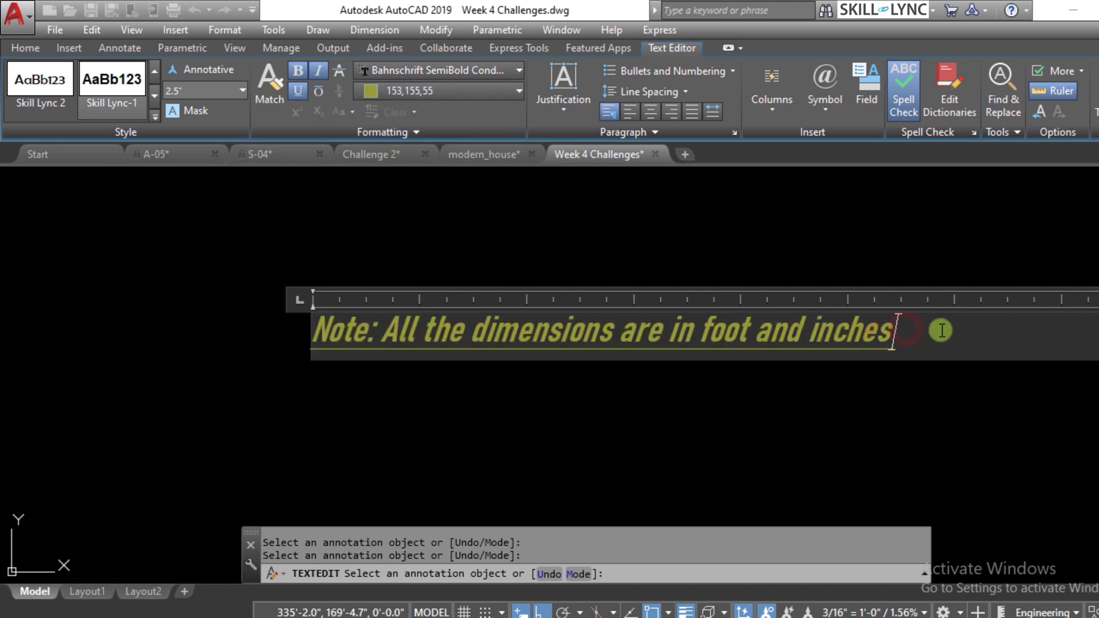
key(Return)
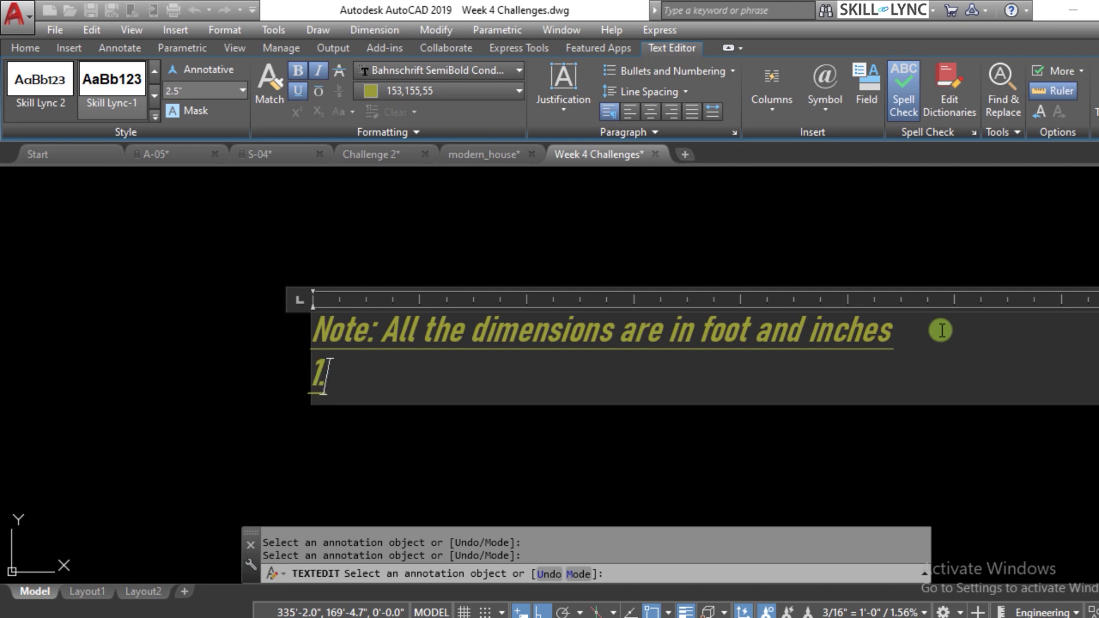
text(1.)
key(Tab)
text(A)
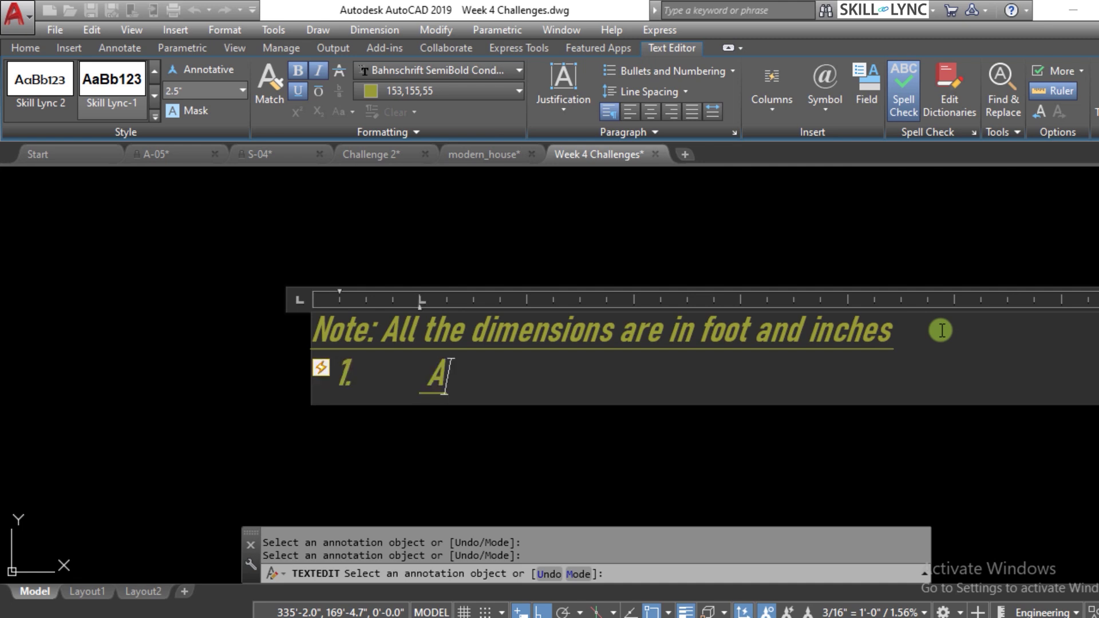
text(ll drawin)
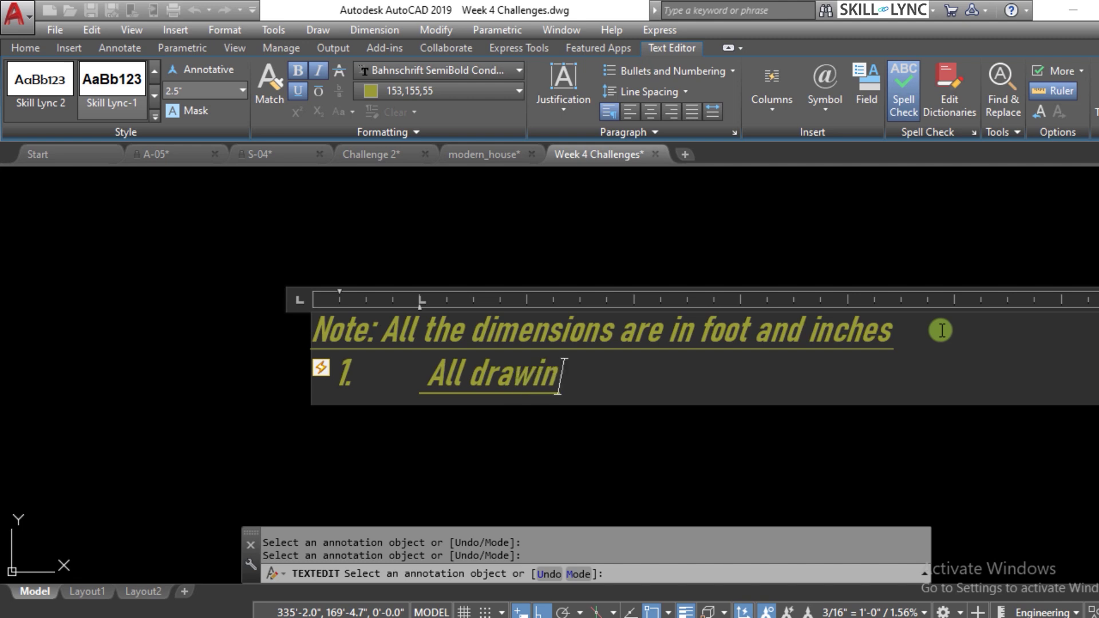
text(gs are as)
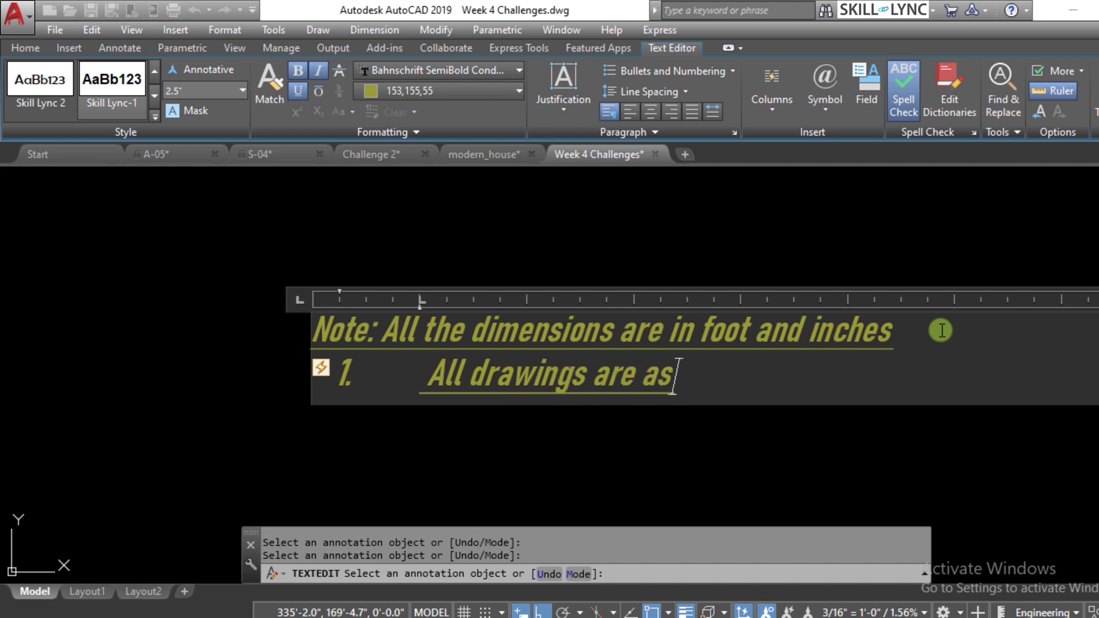
text( per spec)
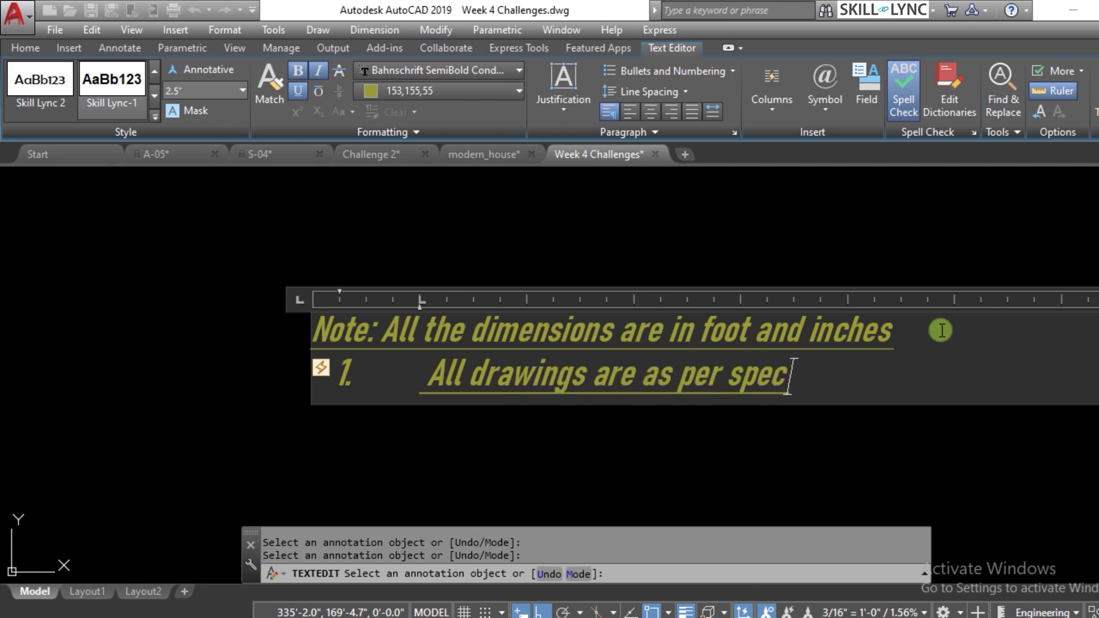
text(ification)
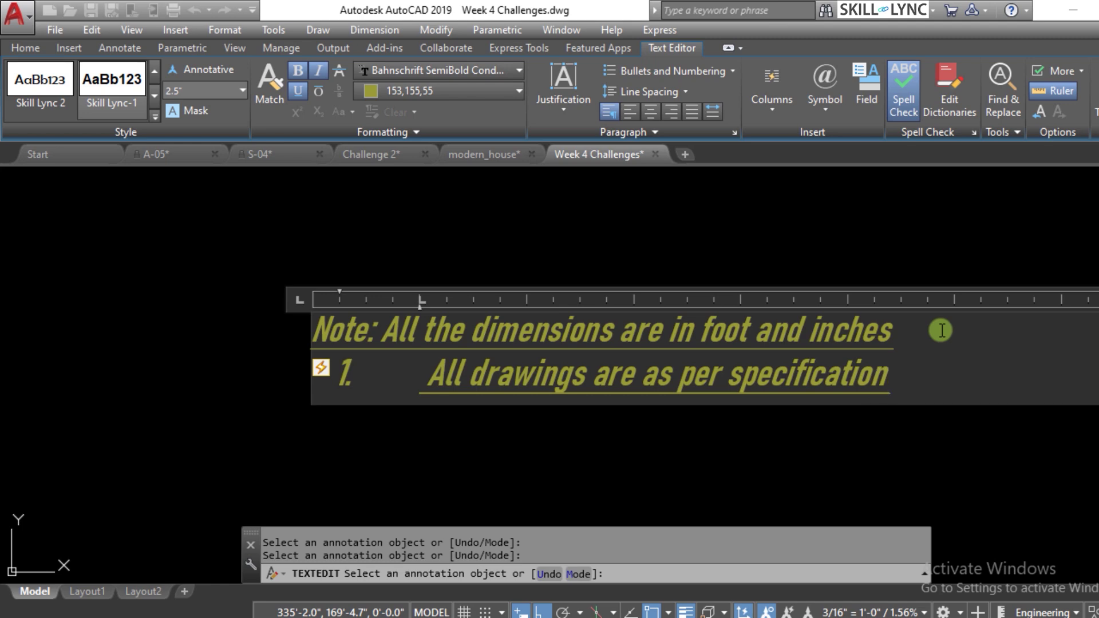
Select the line "All drawings are as per specification" and turn its numbering off.
drag(891, 373, 145, 413)
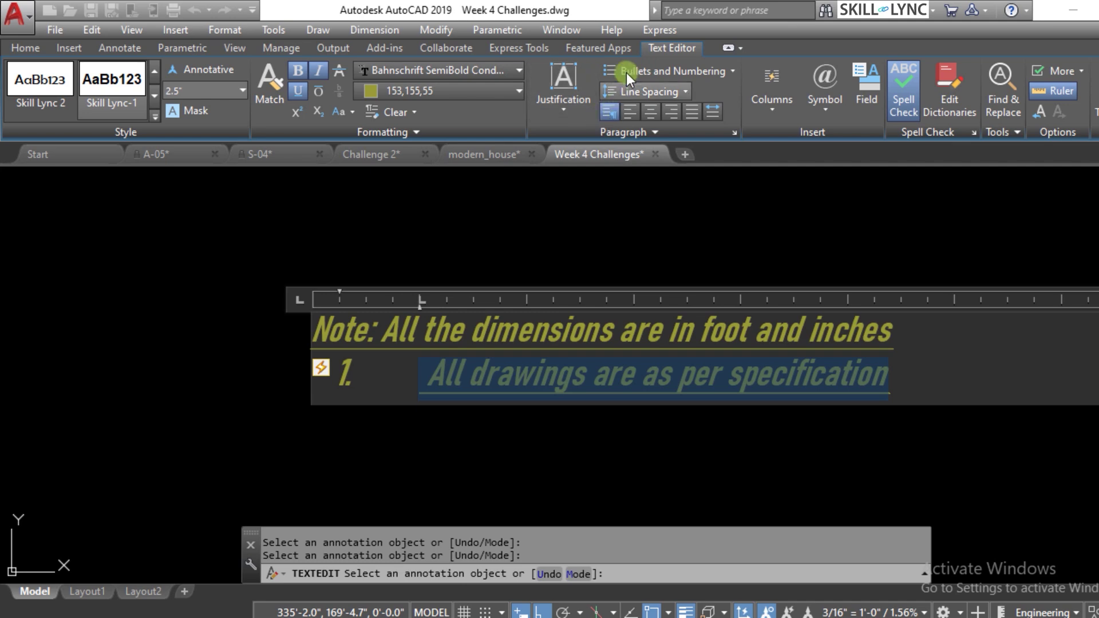
click(664, 71)
click(657, 92)
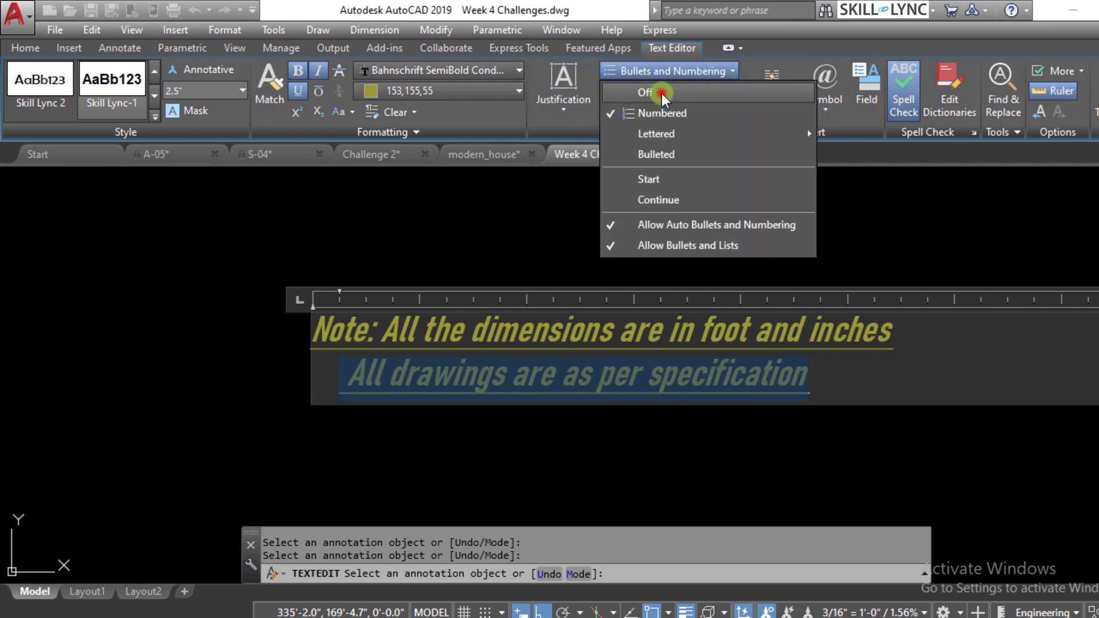
Set the colour of the selected specification line to red (237,31,36) and remove its underline.
click(407, 90)
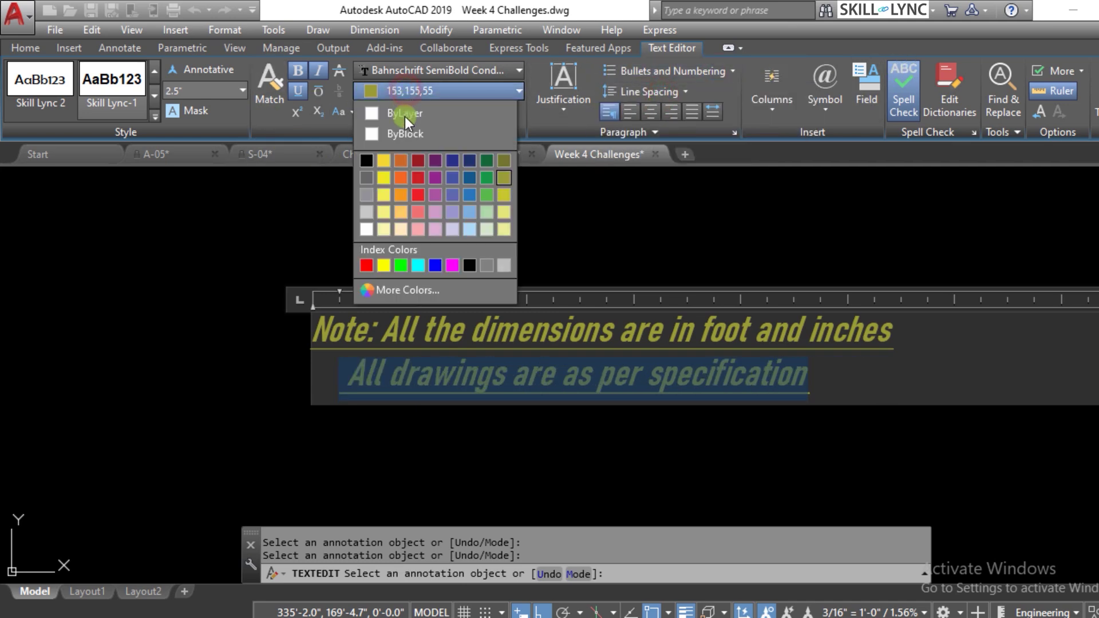
click(421, 191)
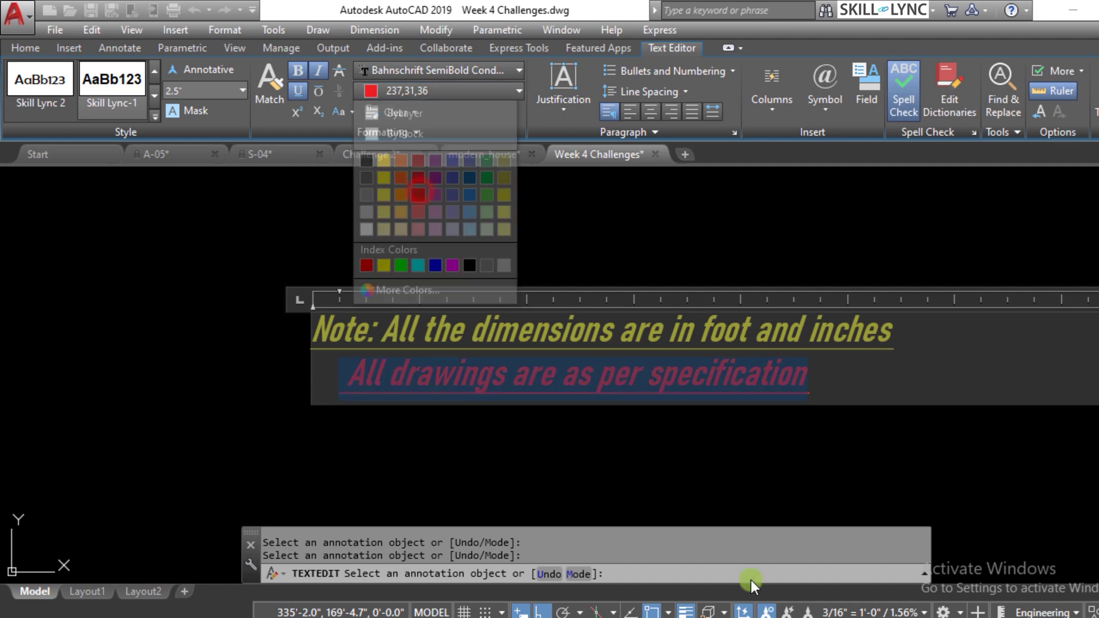
click(299, 91)
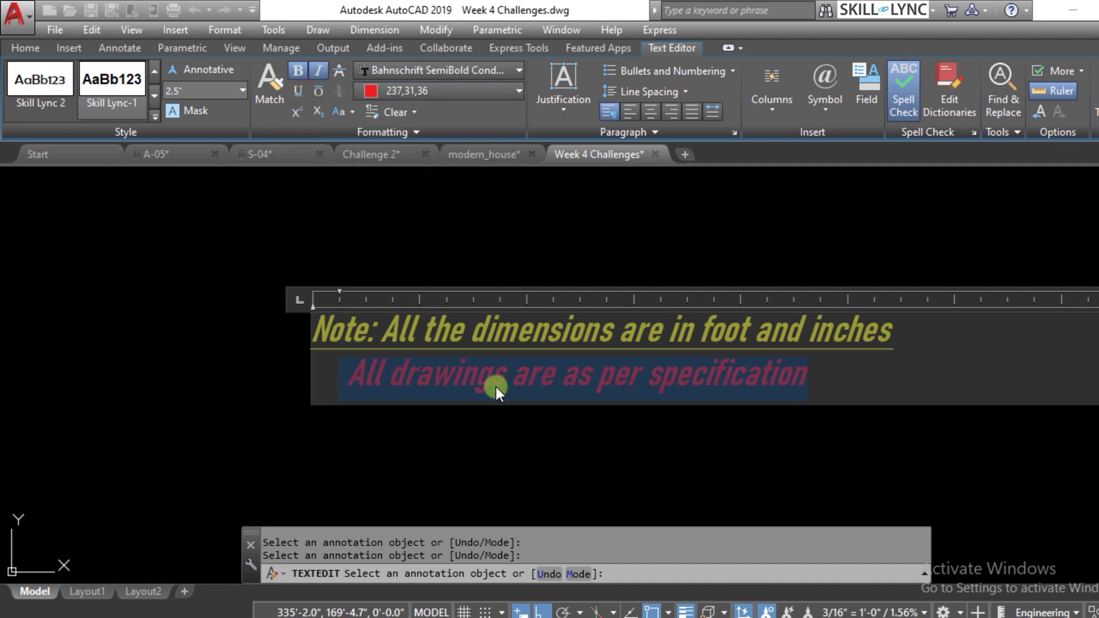
click(601, 385)
Add another line below the specification line reading "All the drawings have the updates".
click(824, 379)
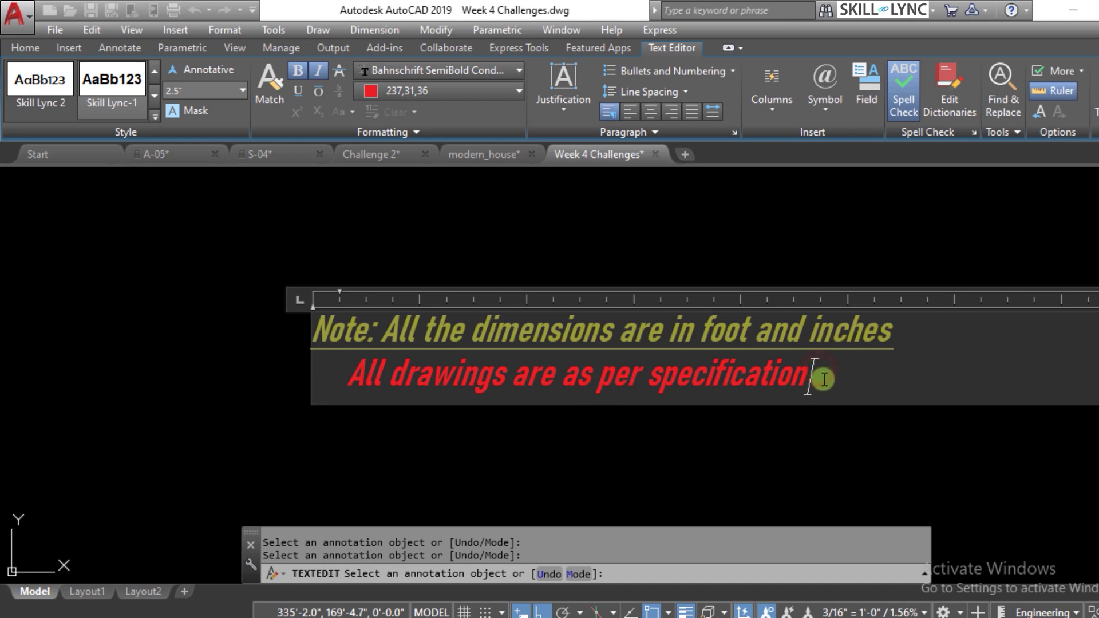
key(Return)
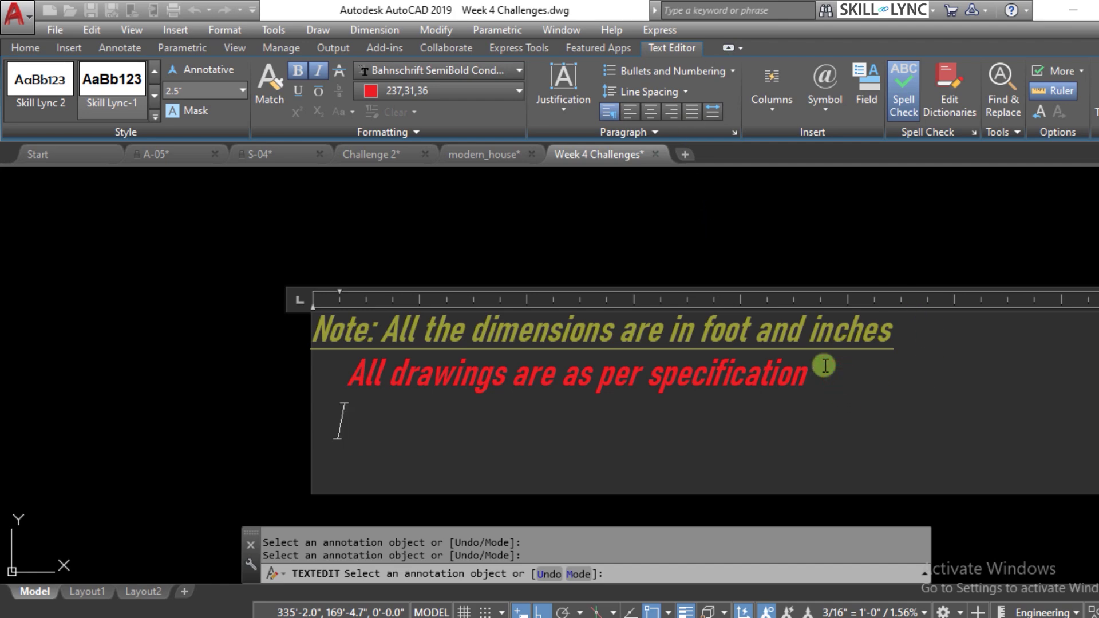
text(All the dr)
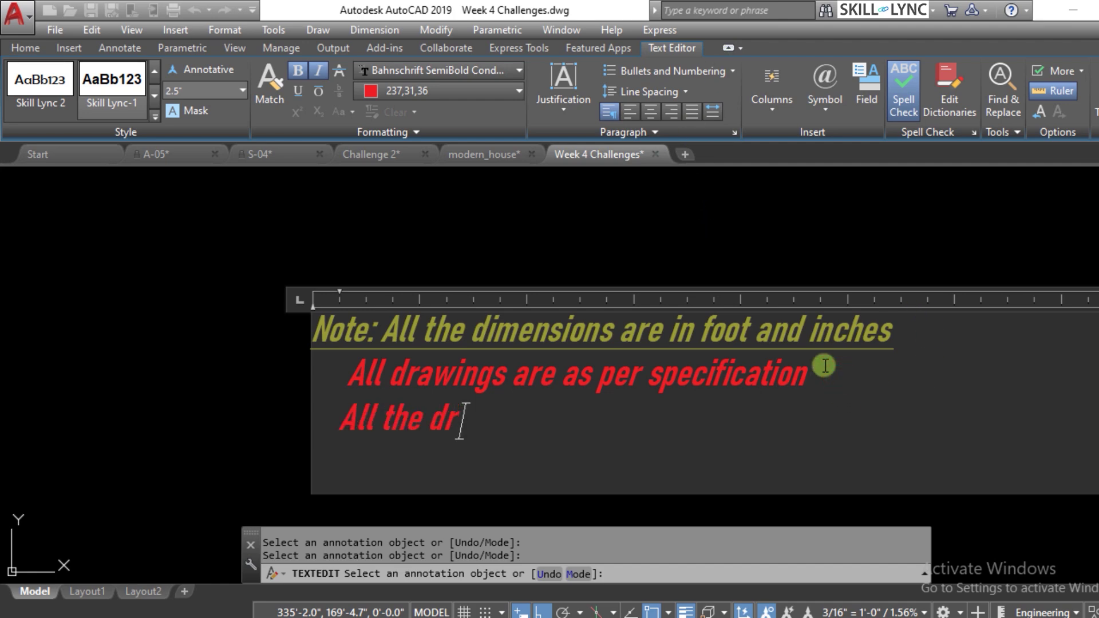
text(awings have the )
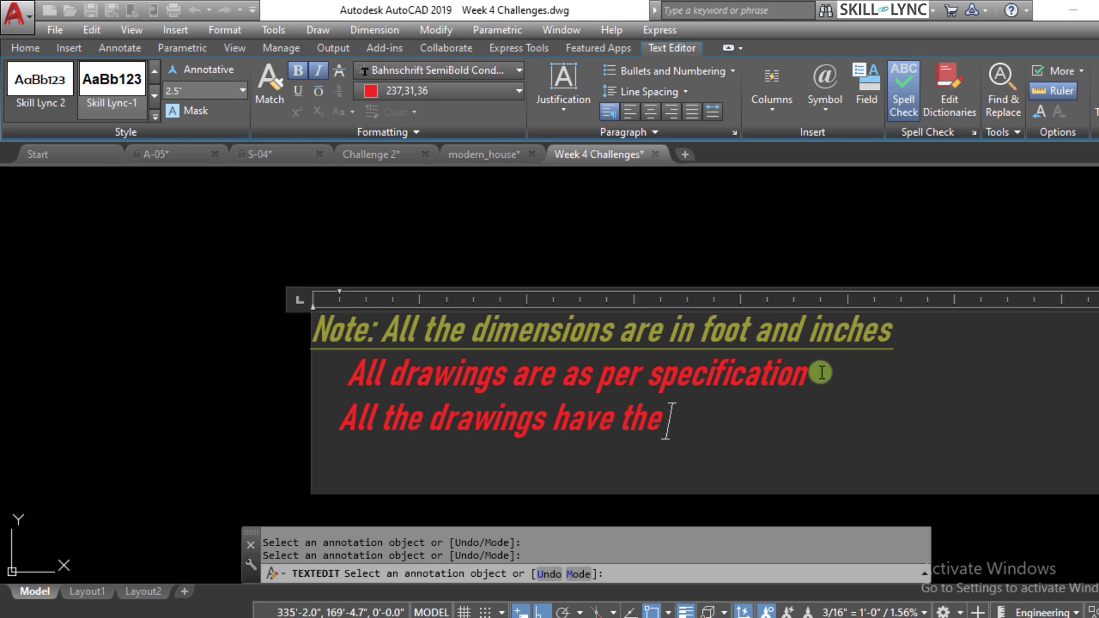
text(uopdate)
key(BackSpace)
key(BackSpace)
key(BackSpace)
key(BackSpace)
key(BackSpace)
key(BackSpace)
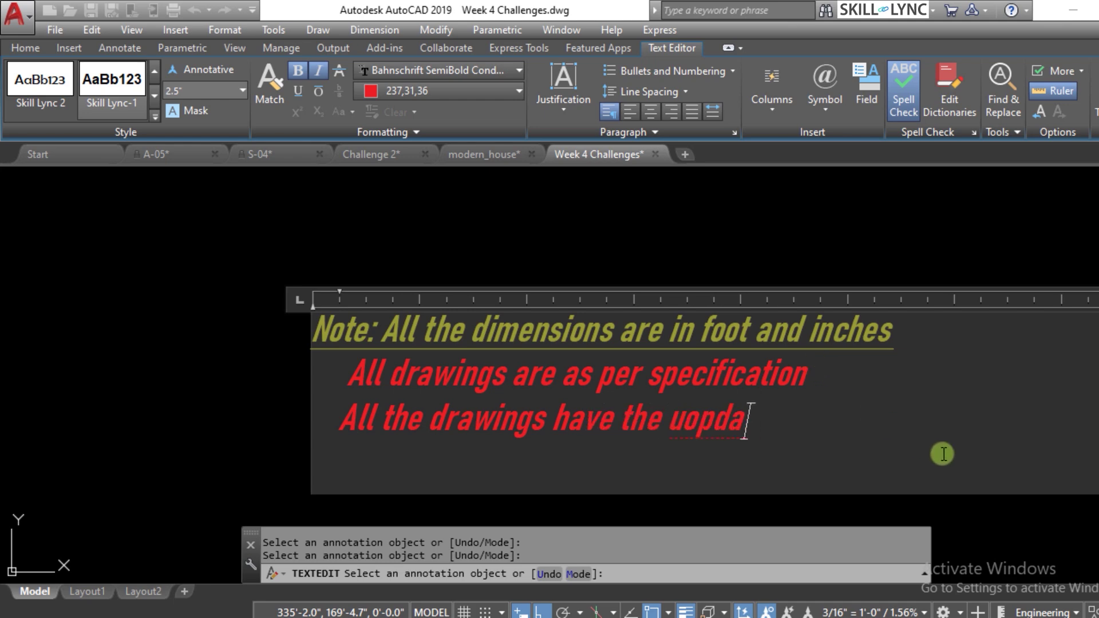
text(pdates)
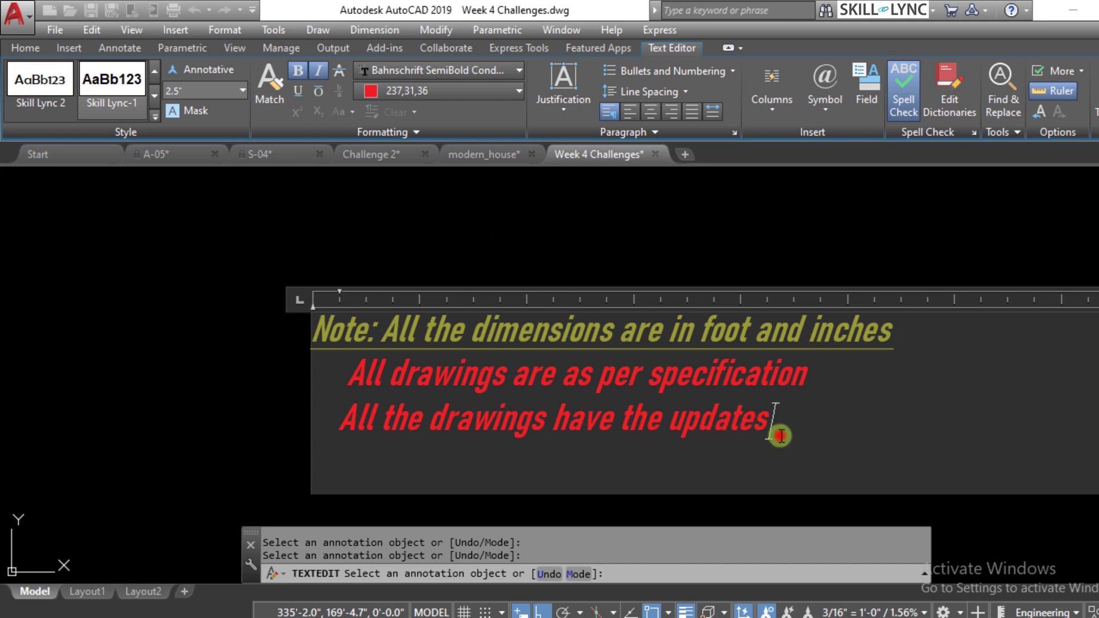
Select both red lines below the dimensions sentence and format them as a numbered list.
drag(780, 436, 331, 380)
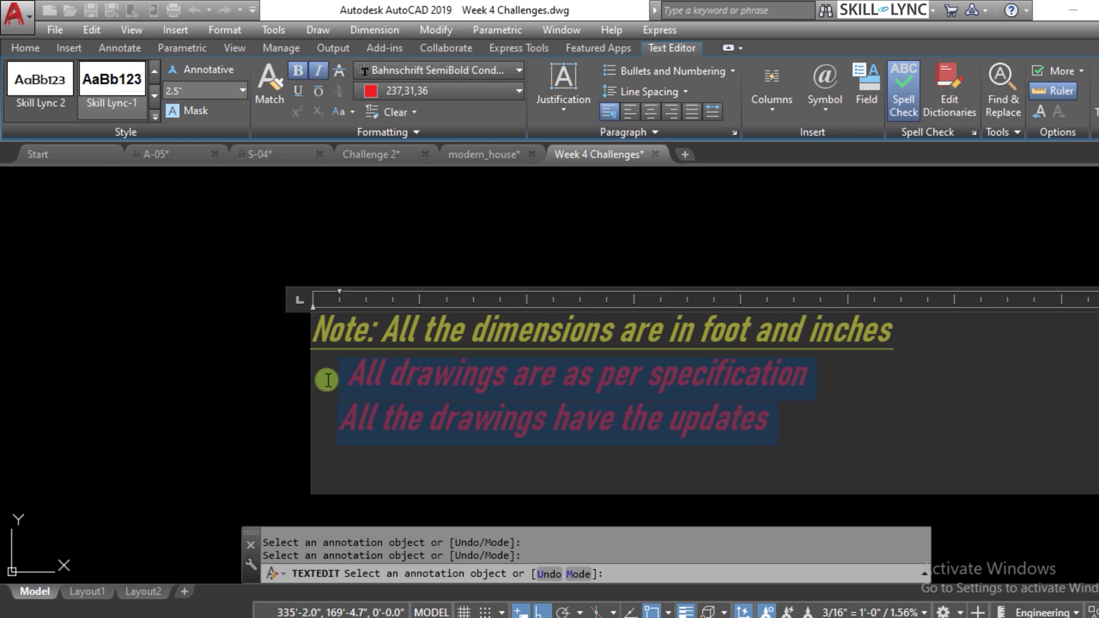
click(725, 69)
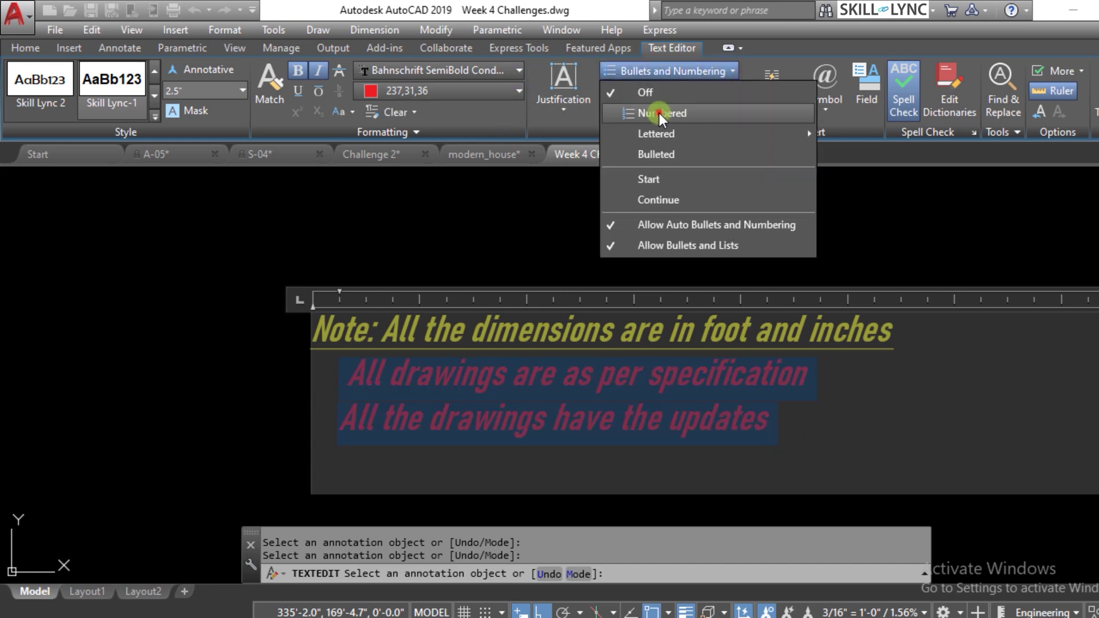
click(660, 113)
click(568, 422)
click(778, 424)
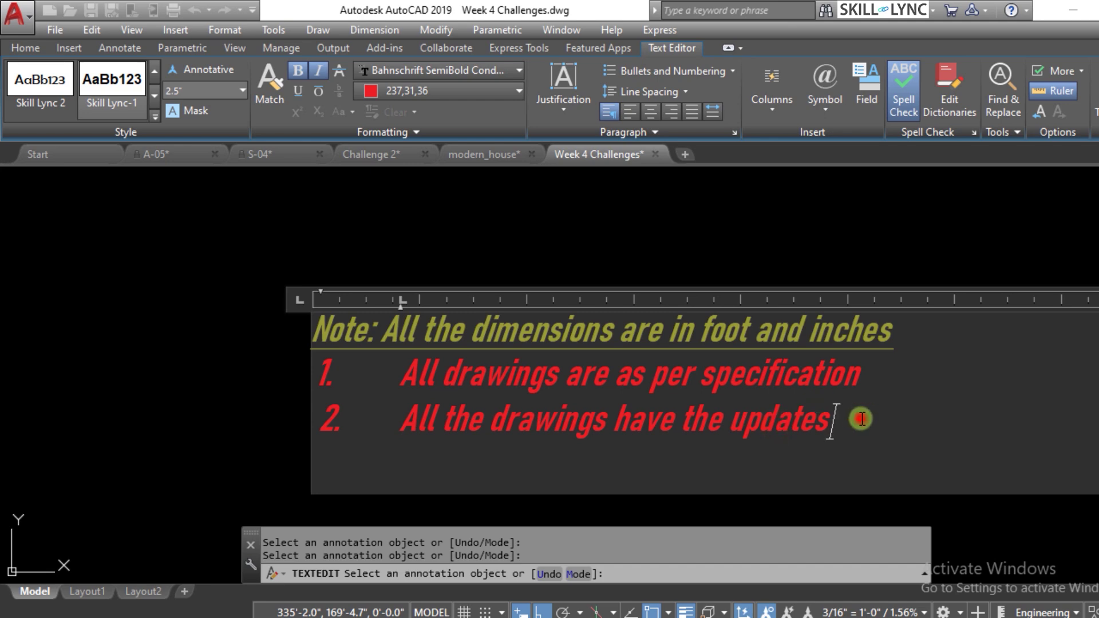
Set the text height of both numbered lines to 0.8" and finish editing the note.
drag(859, 417, 285, 376)
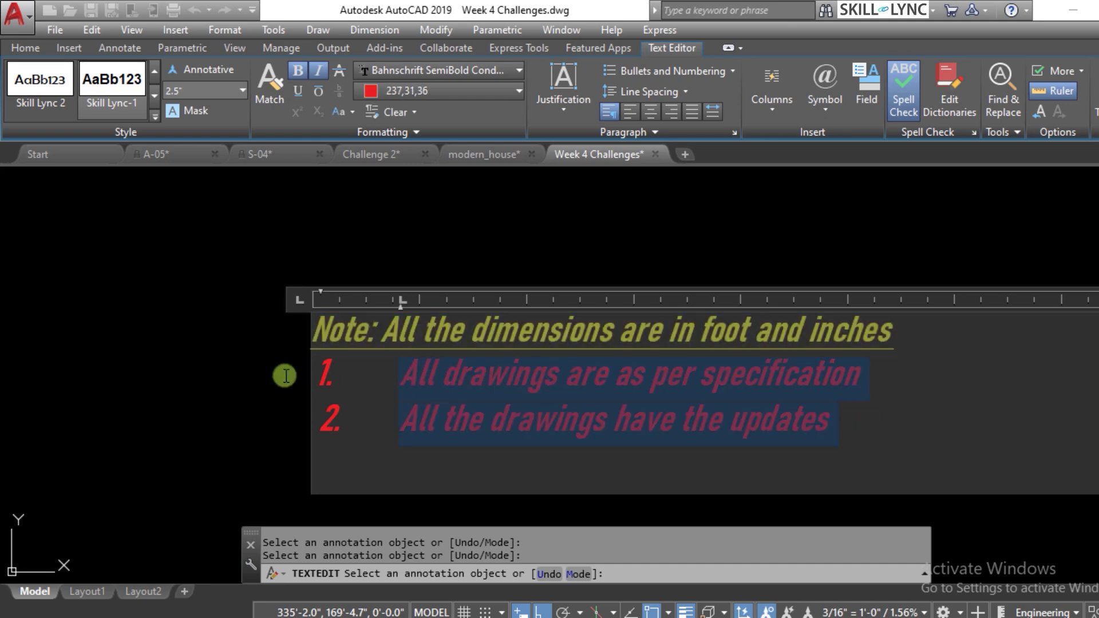
click(242, 91)
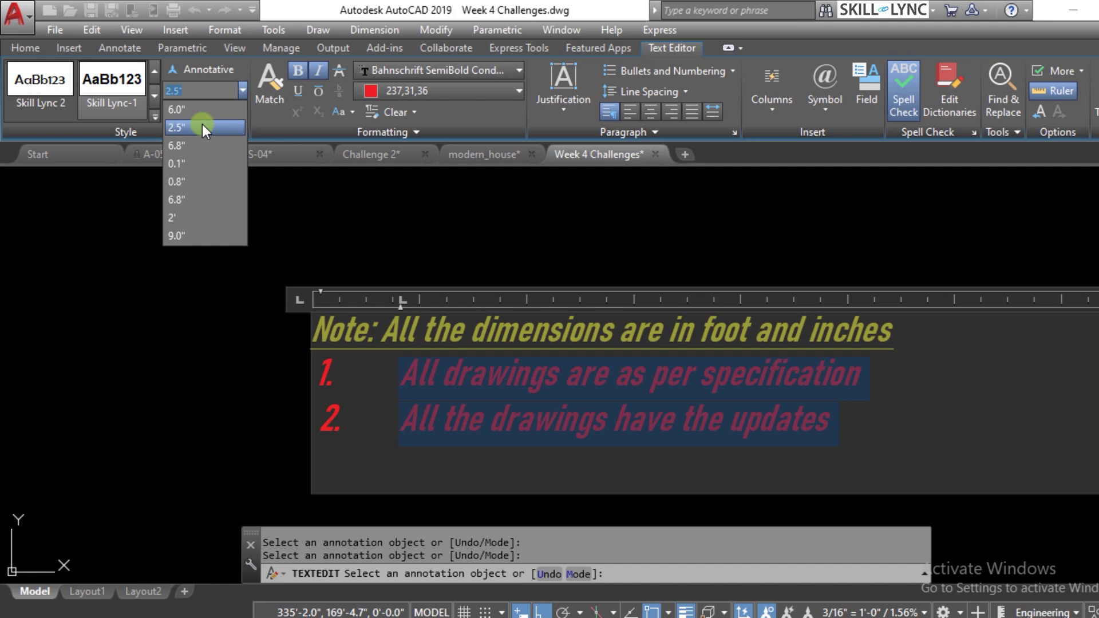
click(191, 182)
click(243, 373)
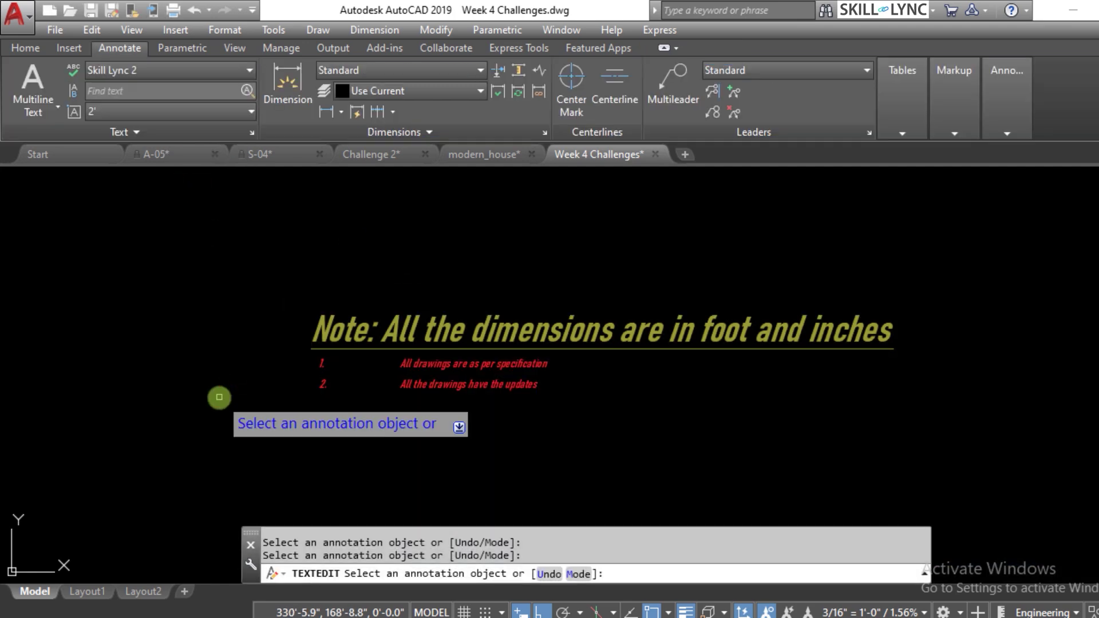
click(506, 386)
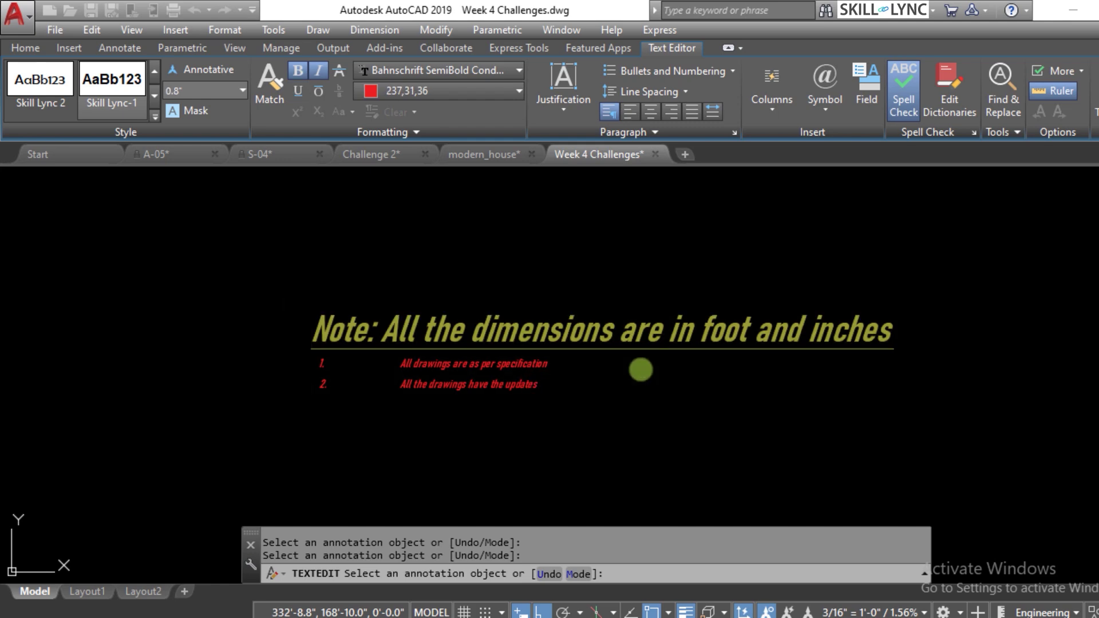
click(638, 368)
scroll(585, 363, down, 4)
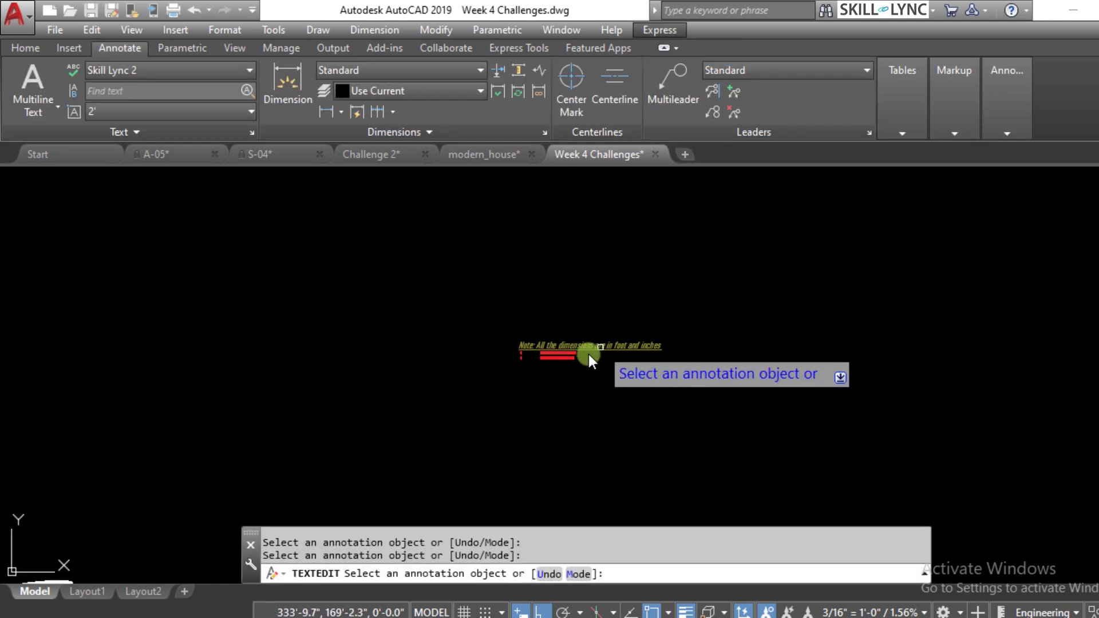
Open the numbered note for editing, select all its text and set spell check to ignore words with mixed cases (TrueType).
scroll(588, 355, up, 5)
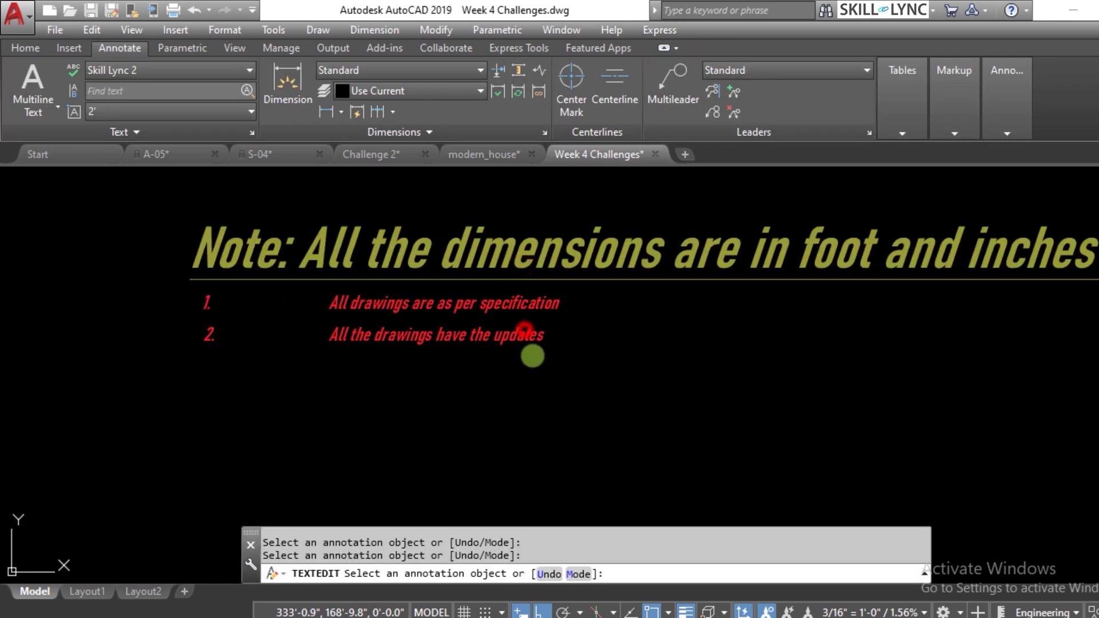
click(530, 343)
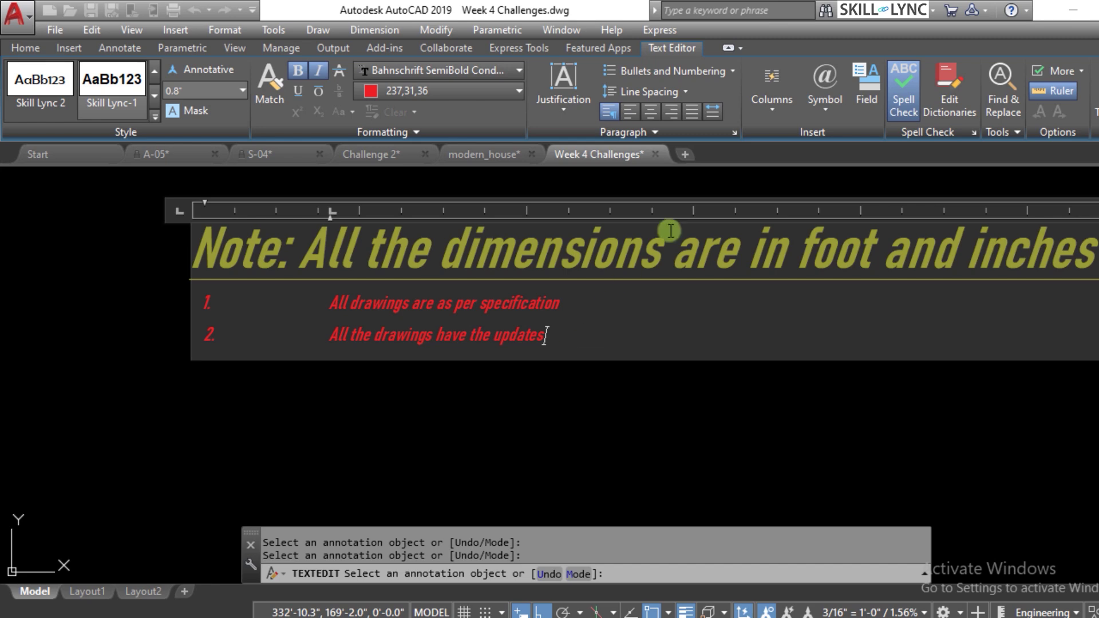
click(769, 105)
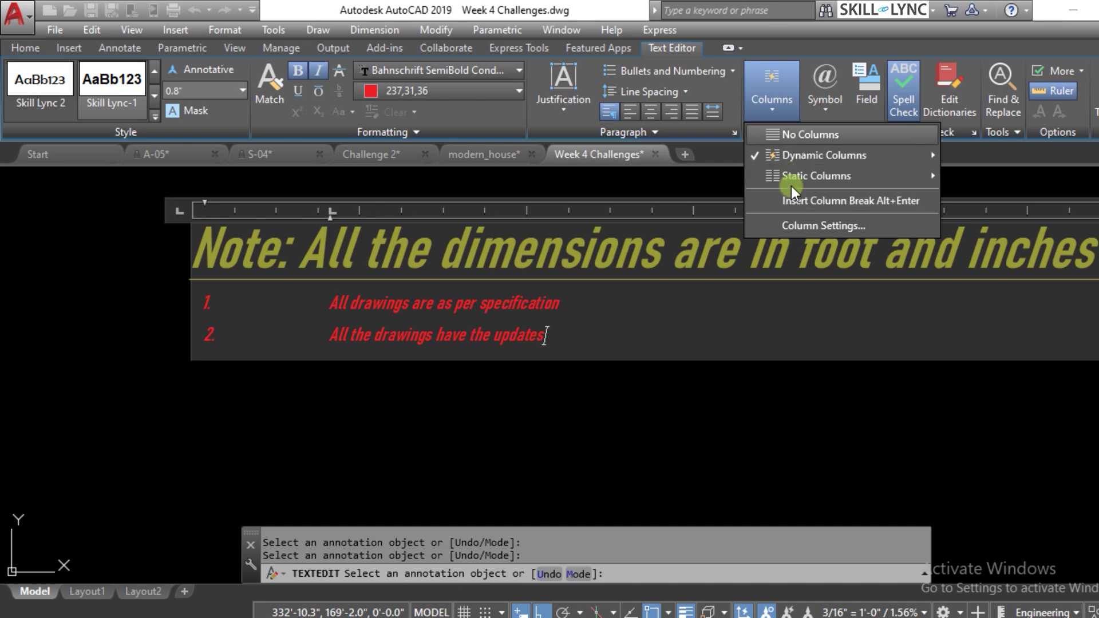
click(893, 103)
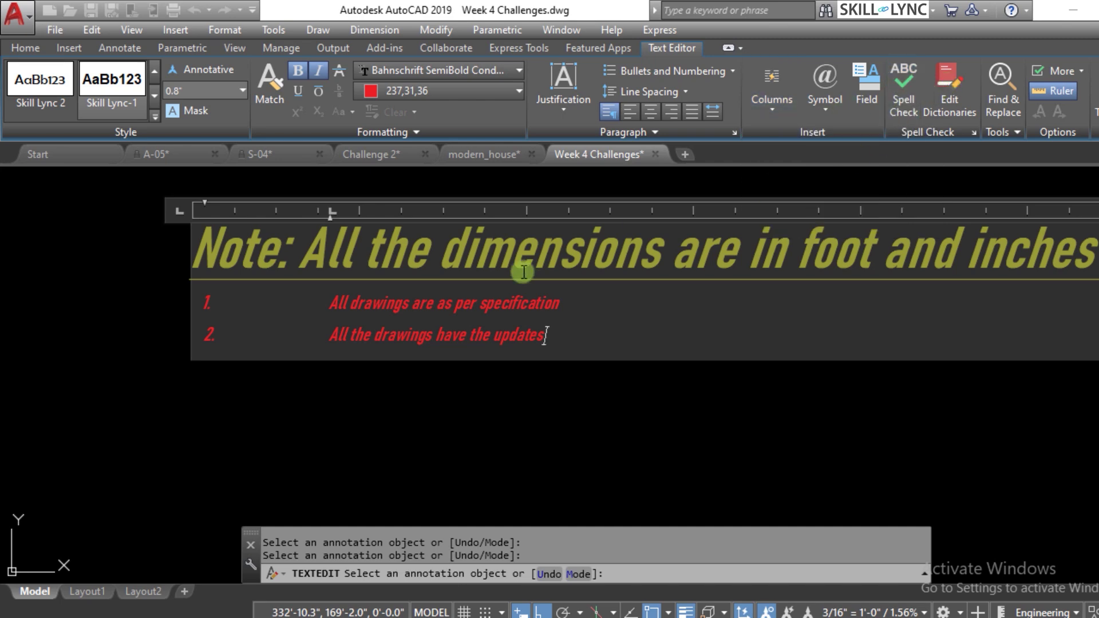
drag(561, 329, 95, 215)
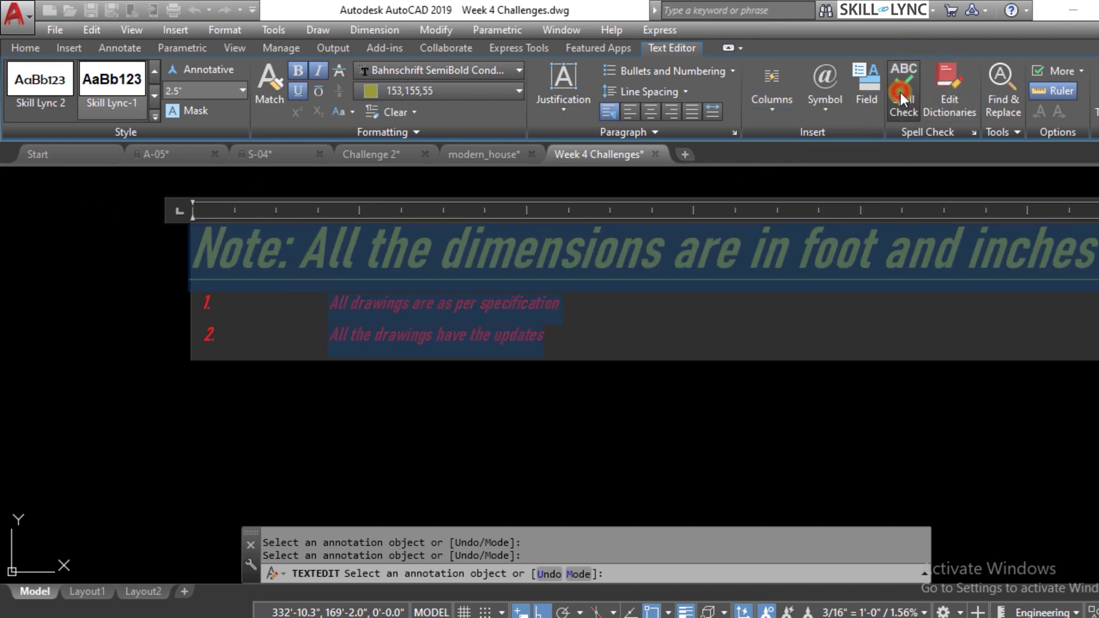
click(974, 133)
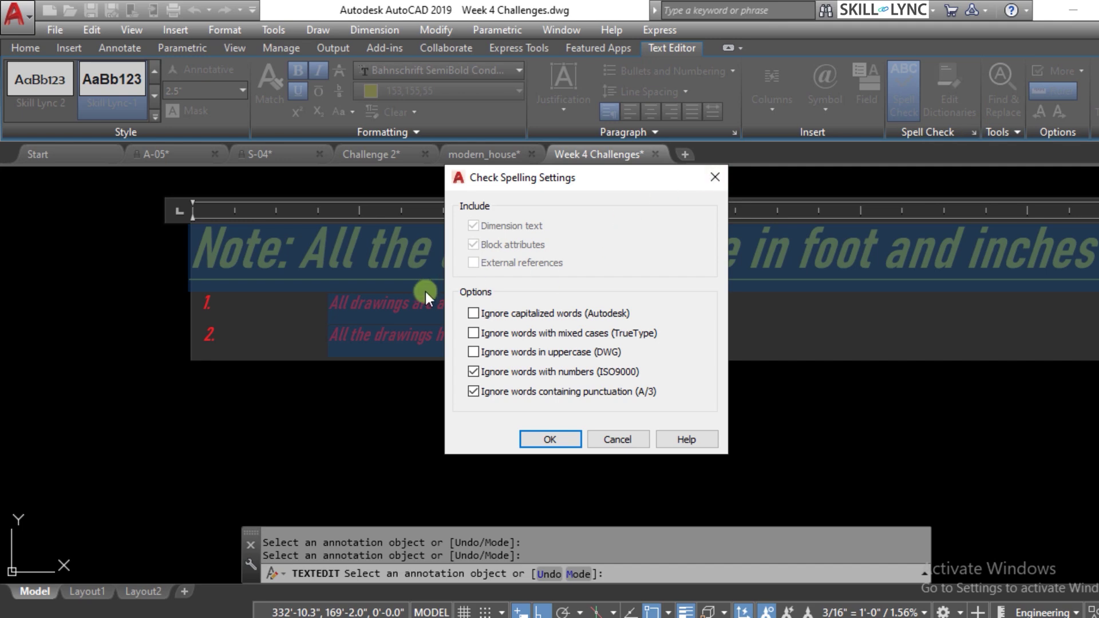
click(474, 333)
click(565, 439)
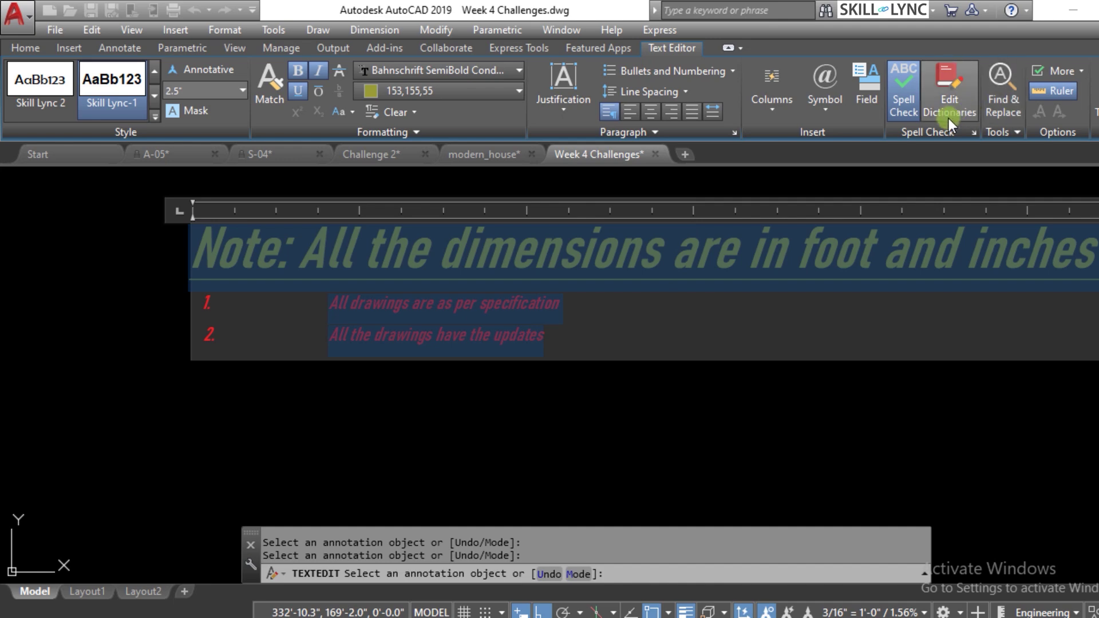
Use Find and Replace to replace "drawings" with "sheets" in the first numbered line.
click(620, 315)
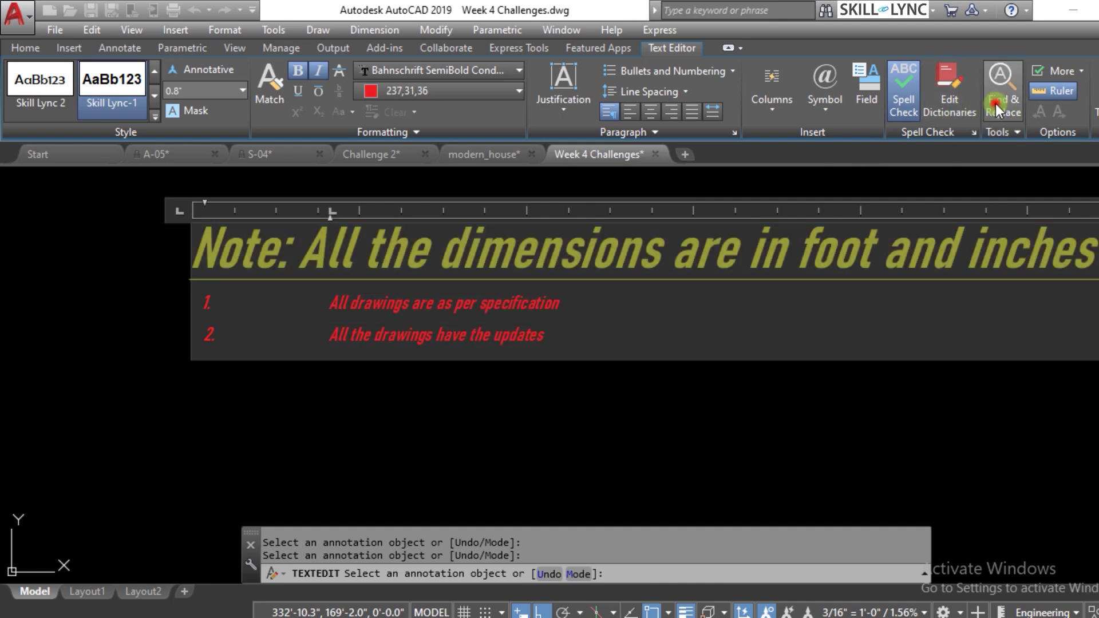
click(1001, 83)
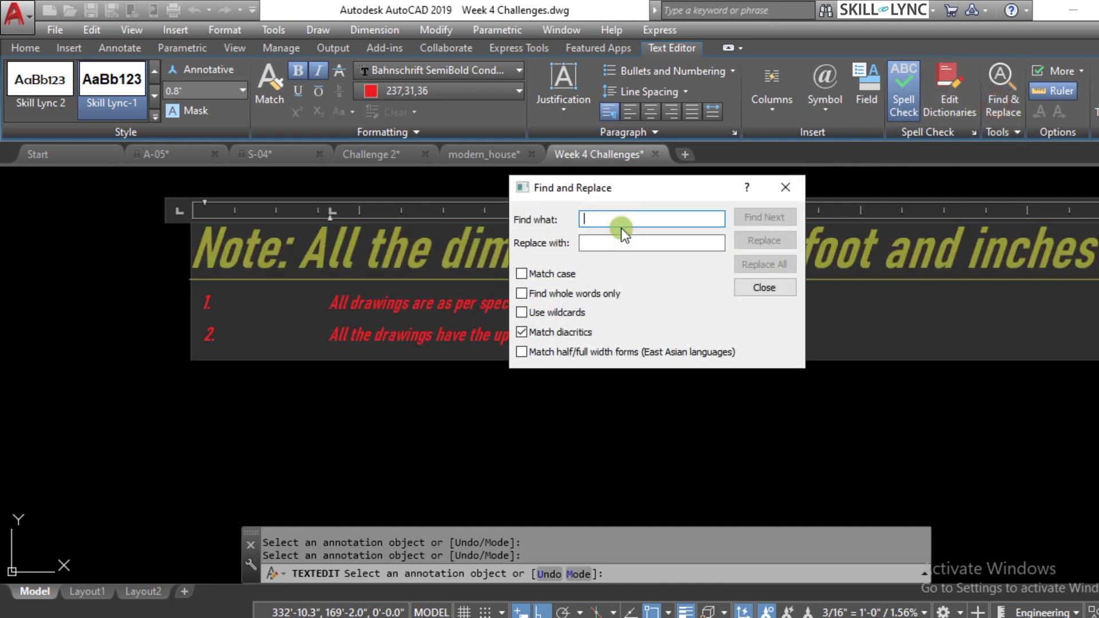
text(drawing)
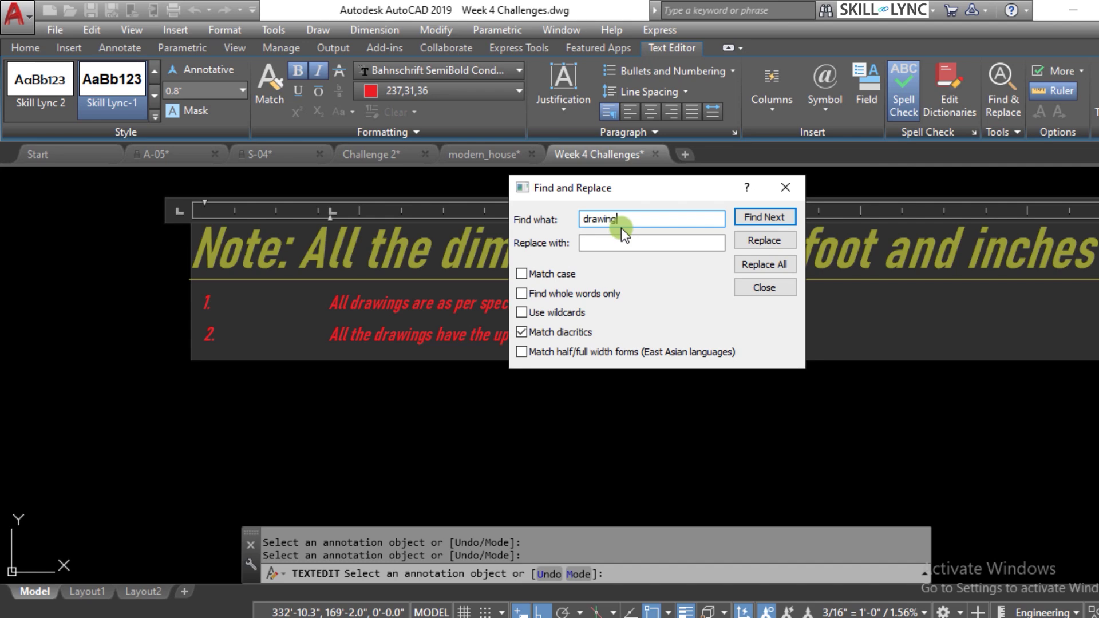
text(s)
click(766, 221)
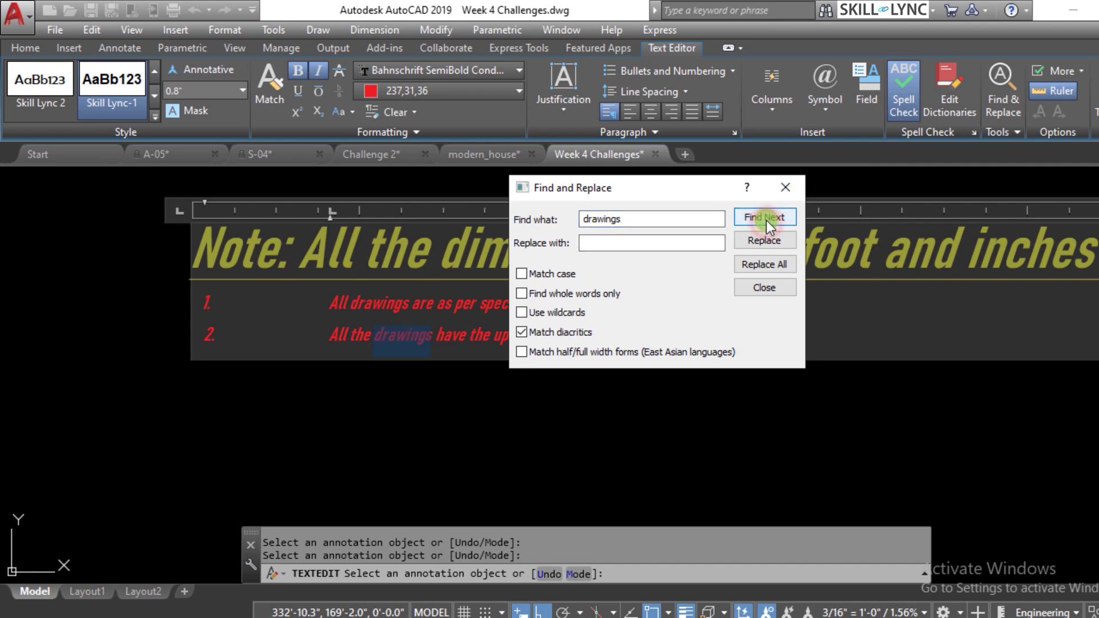
click(647, 239)
text(dra)
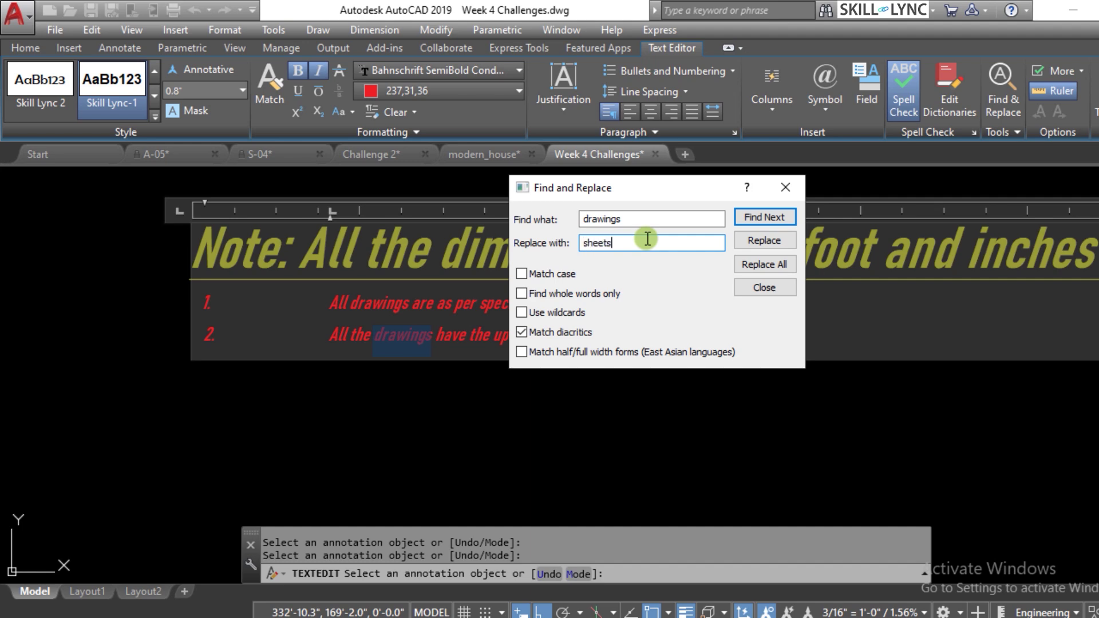
click(784, 219)
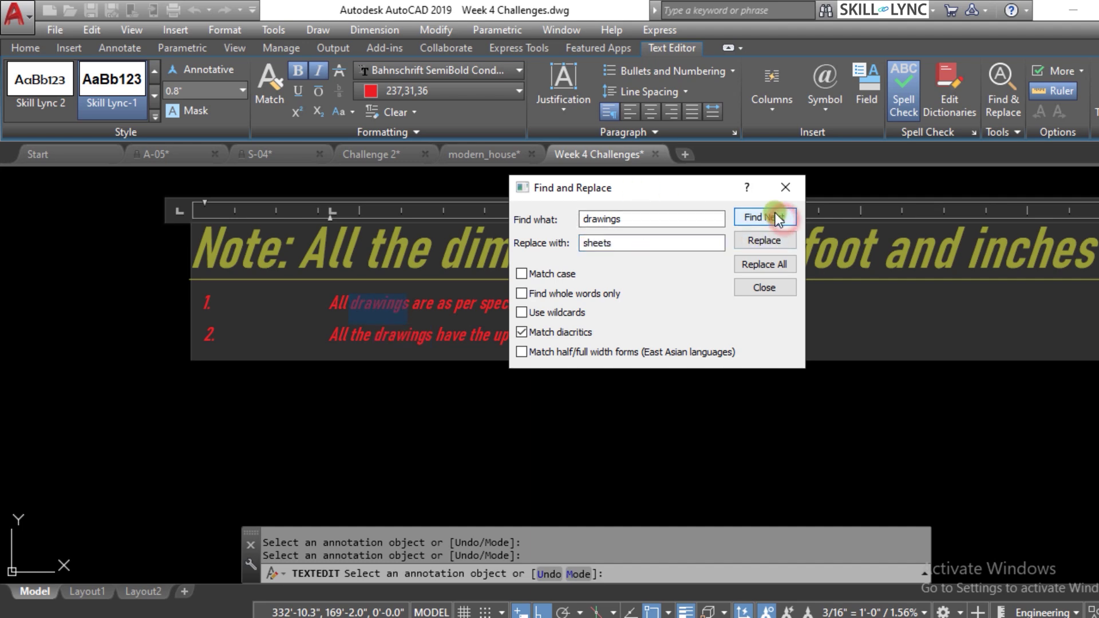
click(762, 242)
click(695, 318)
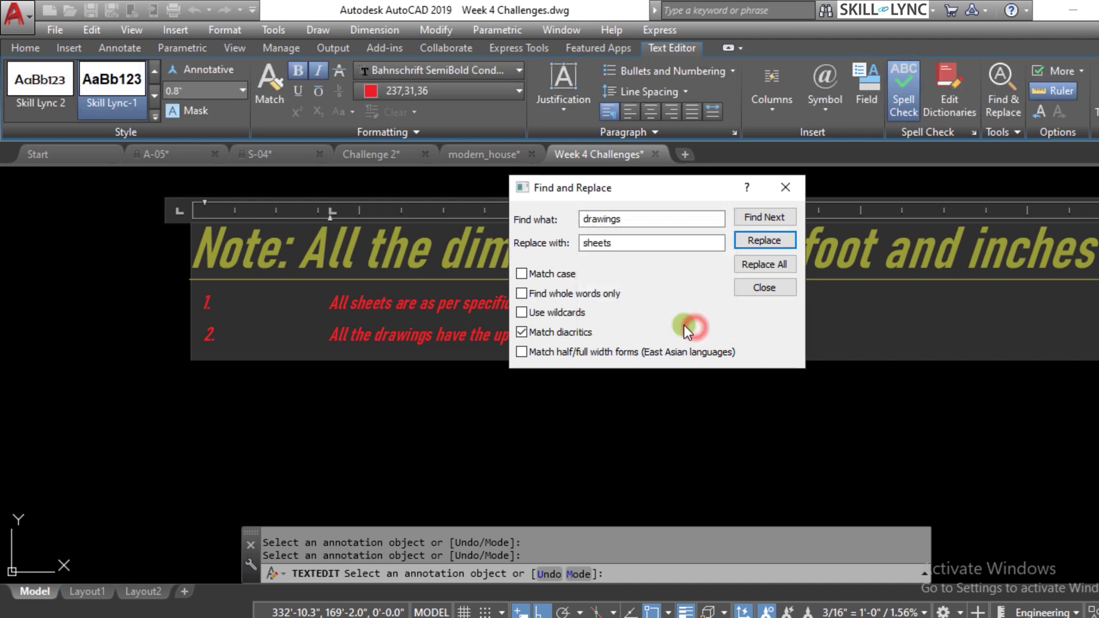
click(787, 189)
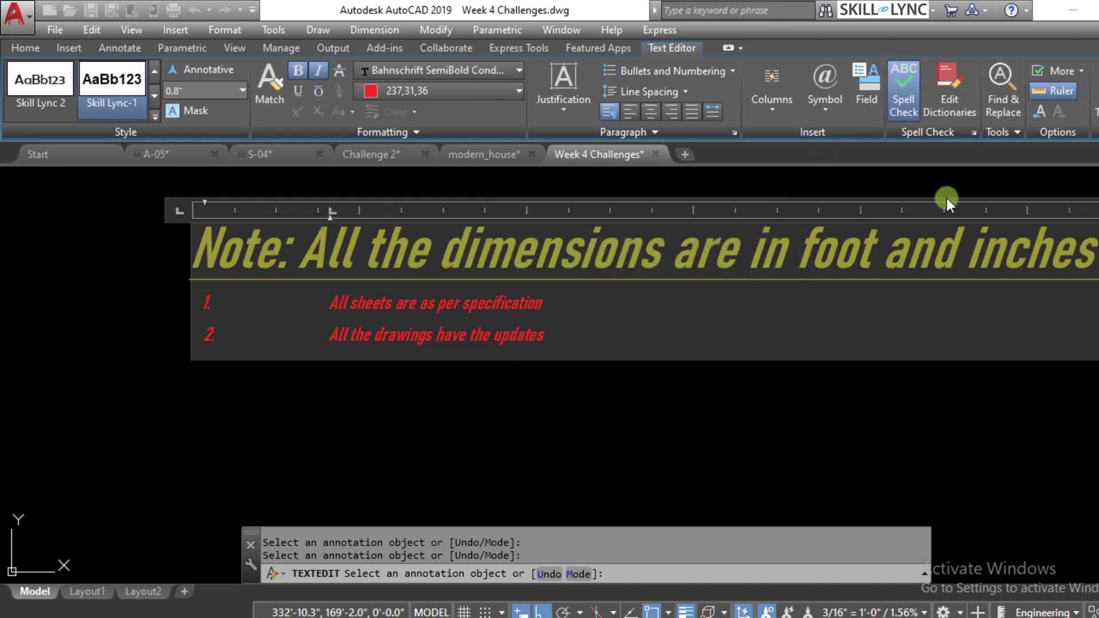
Toggle the text editor's ruler off and on again, and finish editing the note.
click(1059, 95)
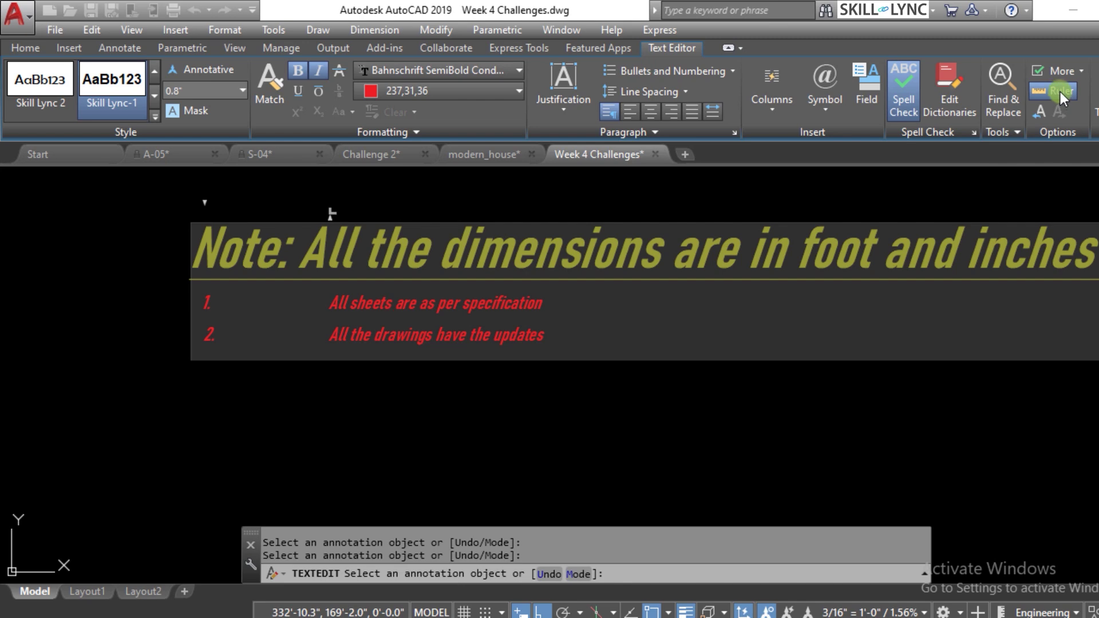
click(1059, 91)
click(1063, 74)
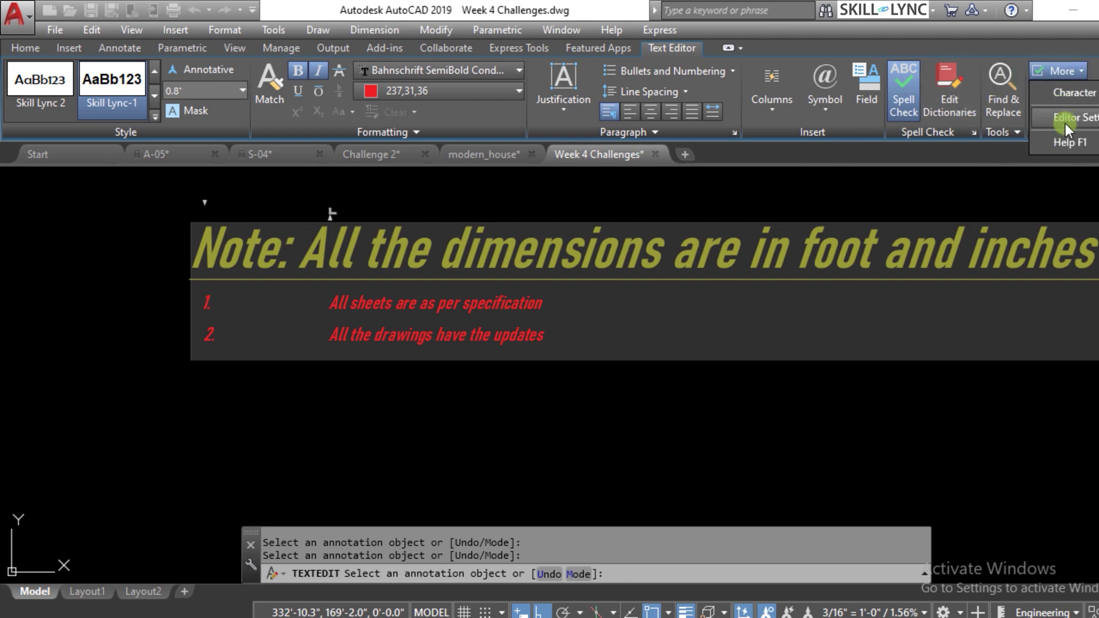
mouse_move(1066, 120)
click(1001, 508)
click(933, 456)
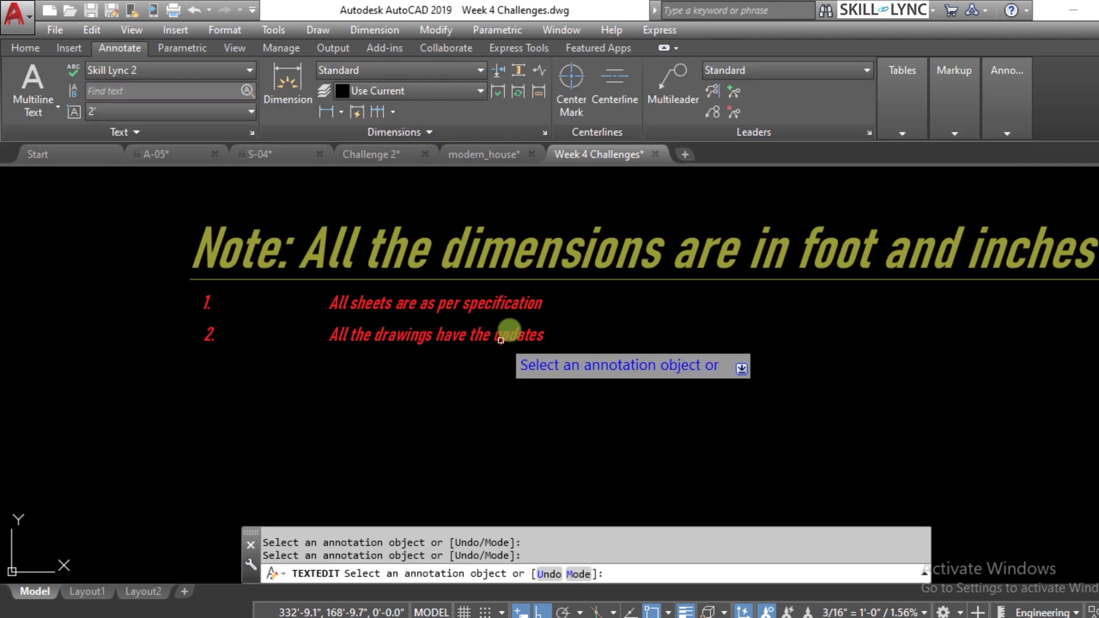
Reopen the note and append the Diameter, Flow Line, Degrees and Identity symbols to the end of the second numbered line.
click(544, 336)
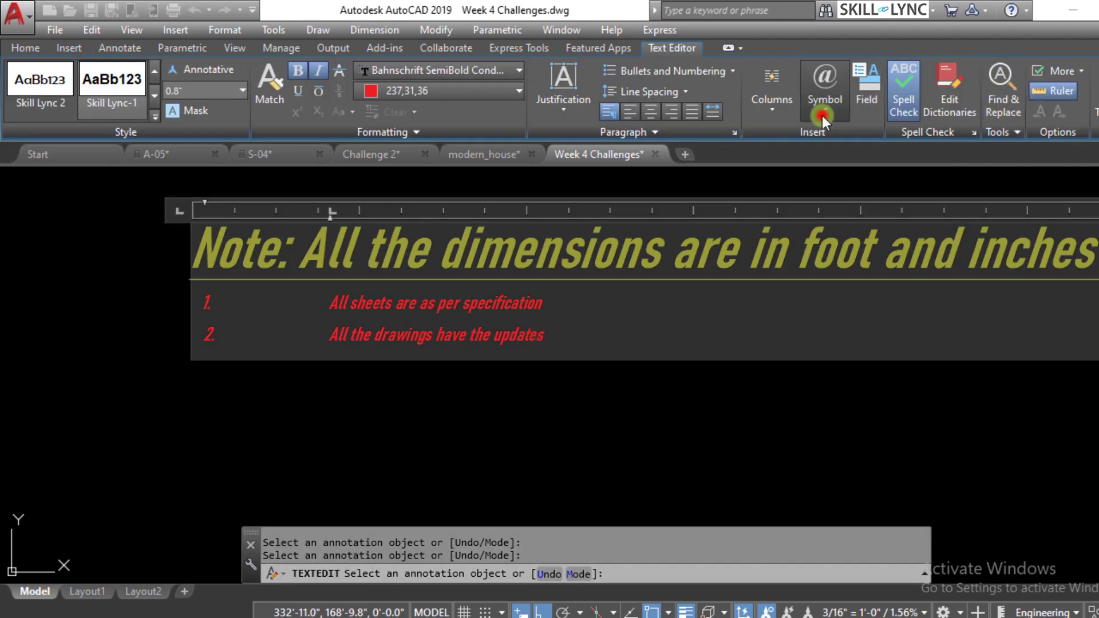
click(822, 115)
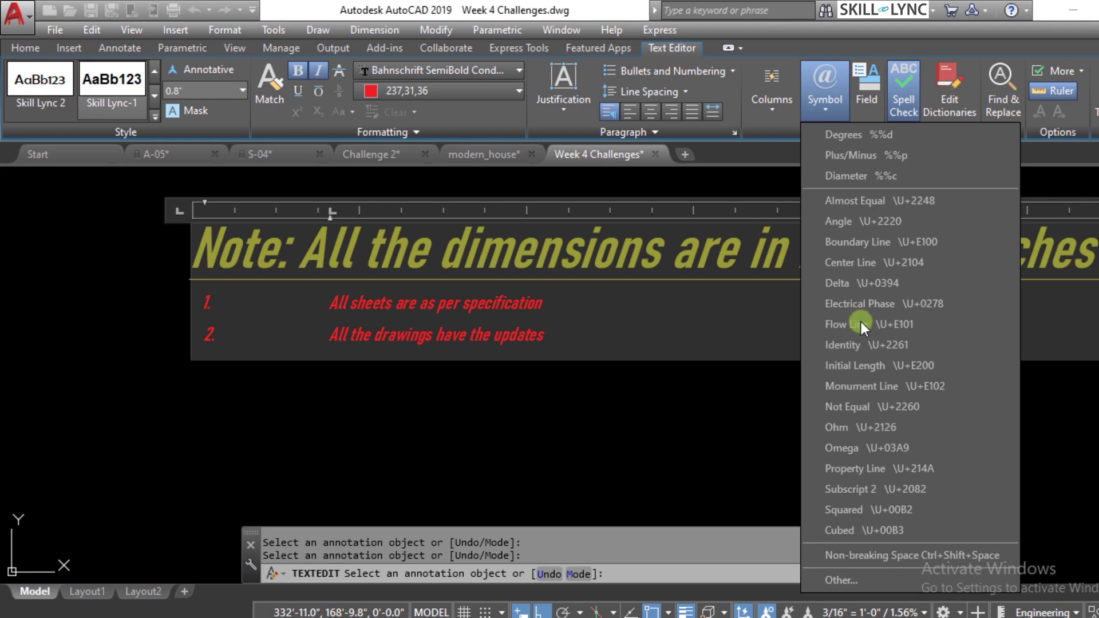
click(885, 174)
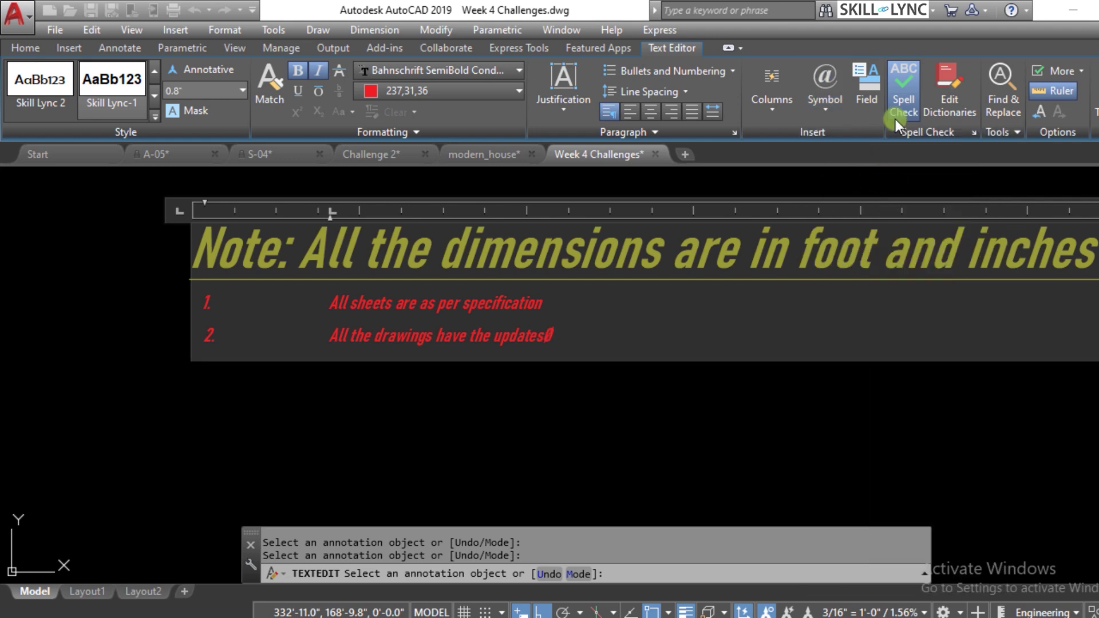
click(818, 112)
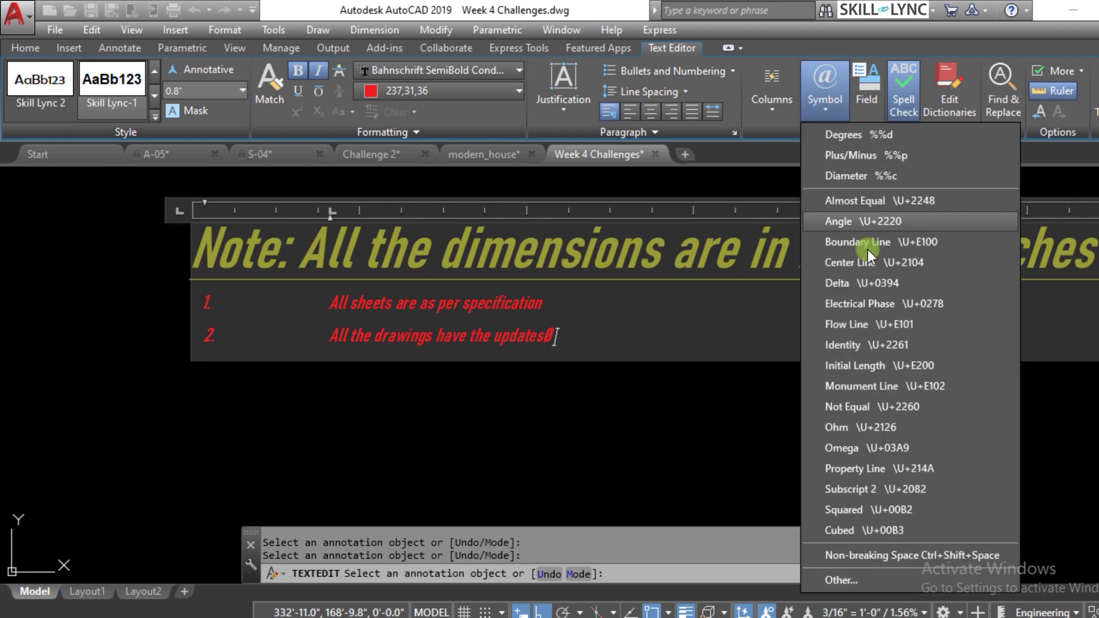
click(856, 328)
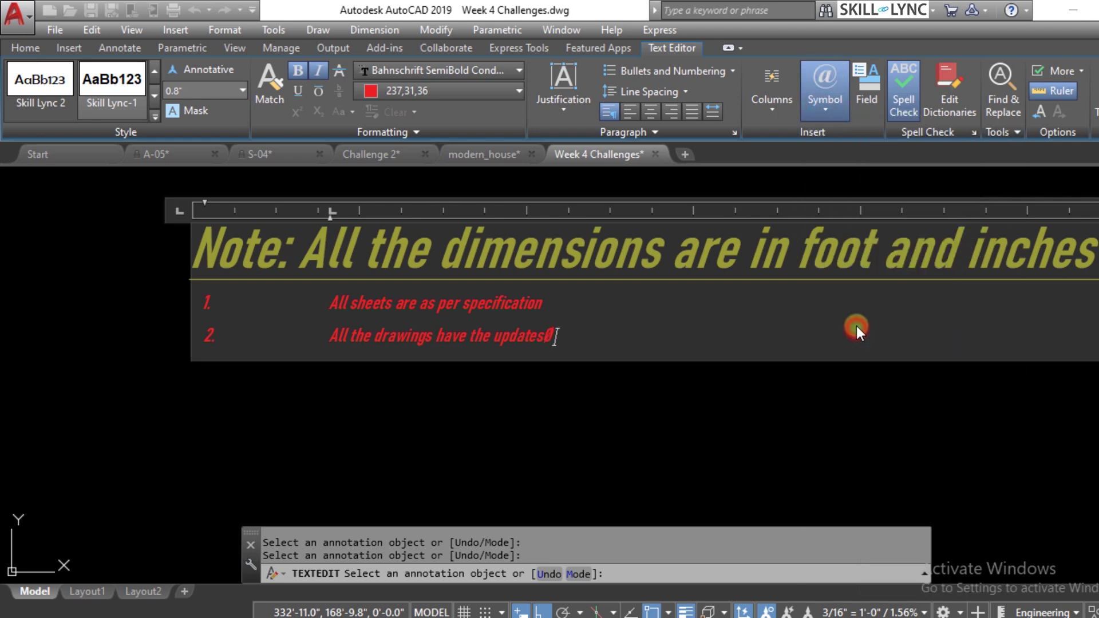
click(839, 114)
click(857, 137)
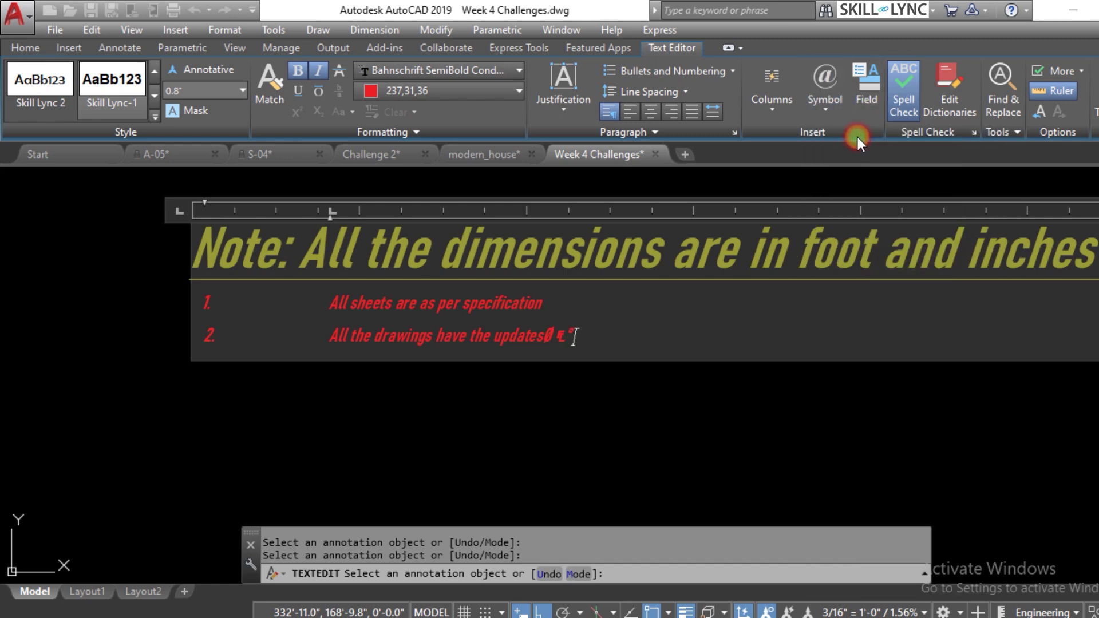
click(825, 112)
click(877, 325)
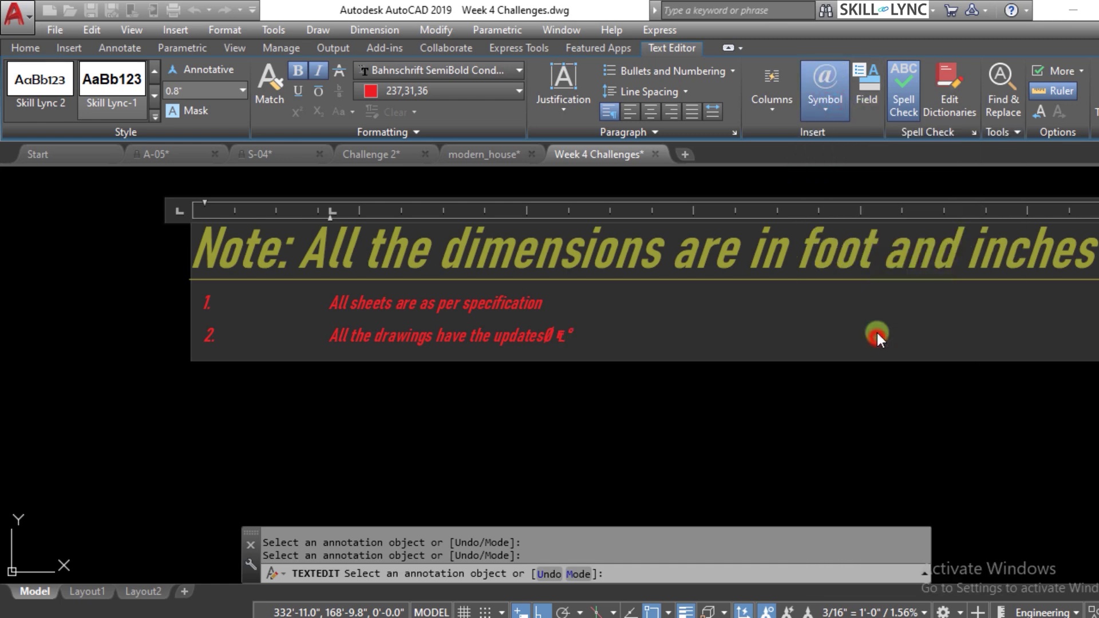
click(592, 341)
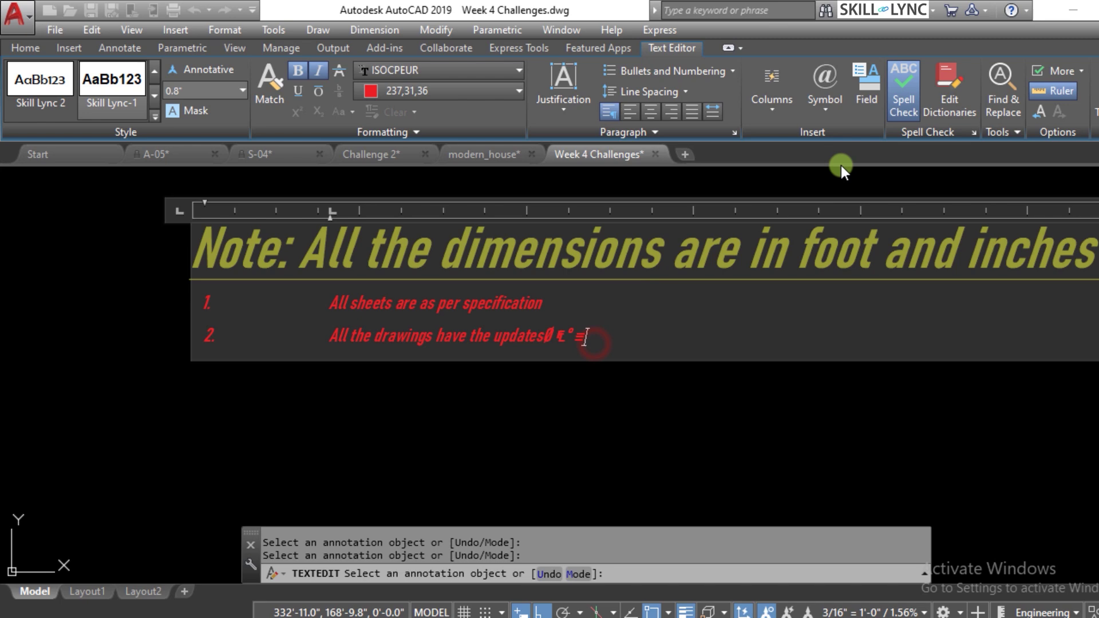
Insert a Date field in the format MMMM d, yyyy after the symbols in the second numbered line.
click(866, 97)
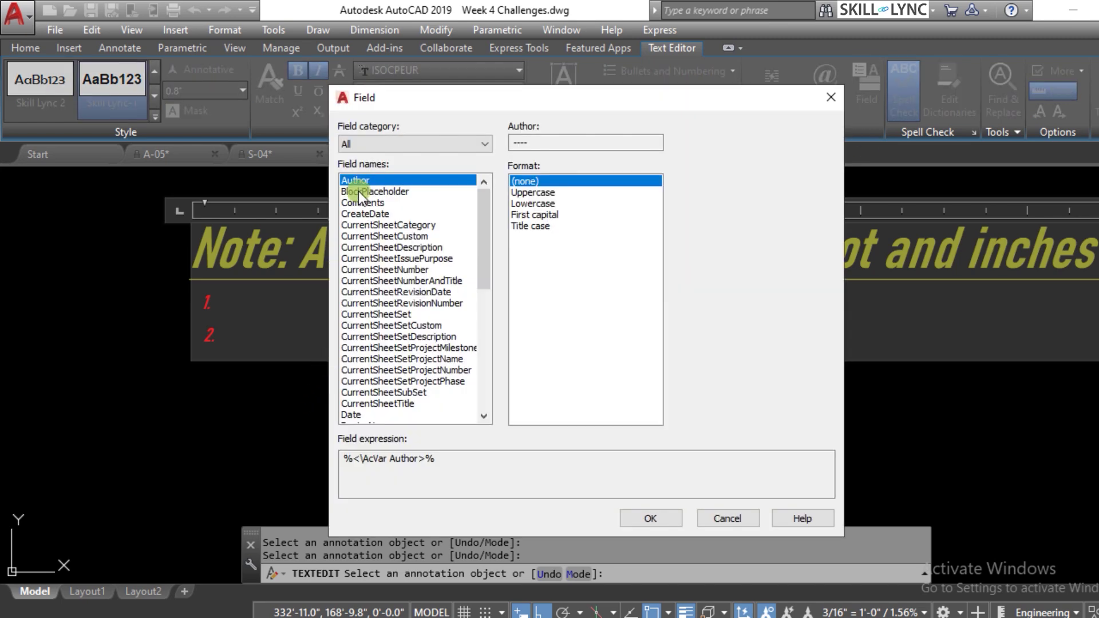
click(355, 413)
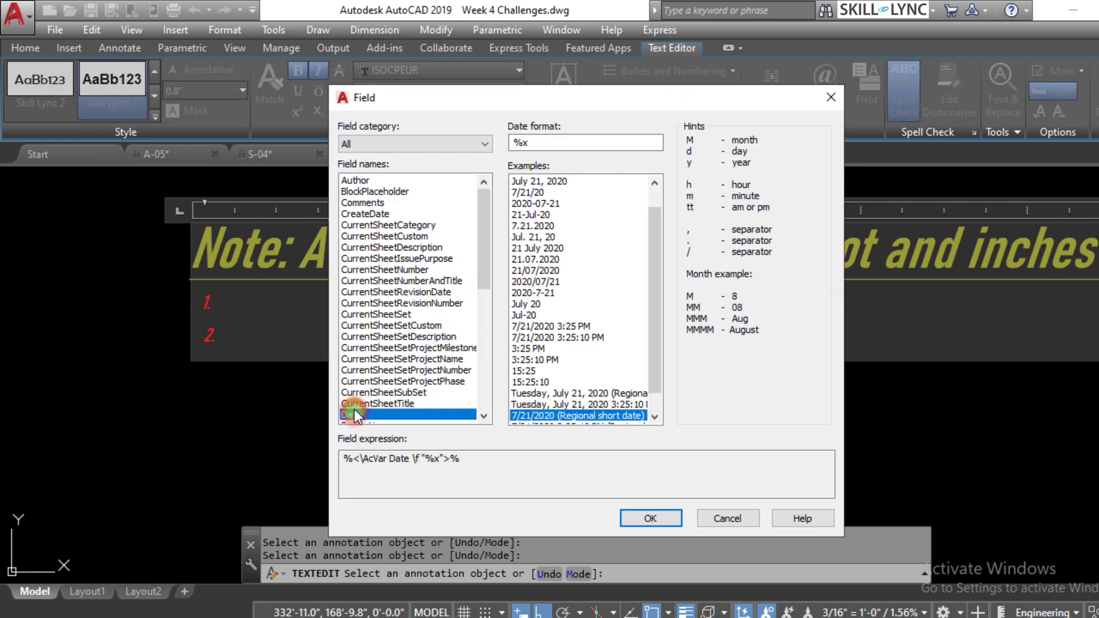
click(523, 180)
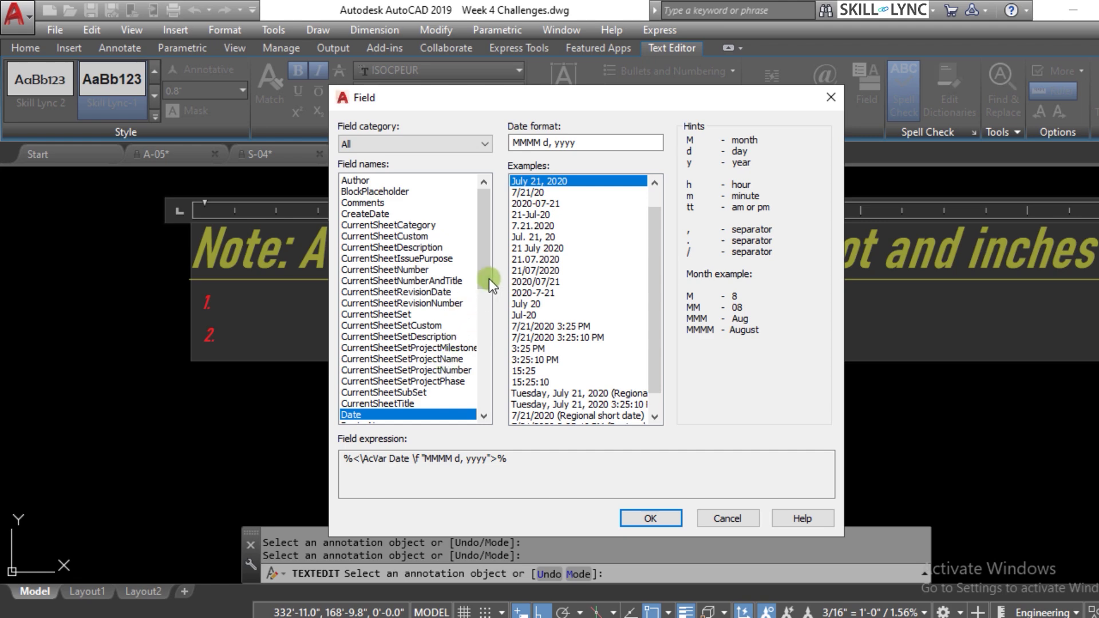
drag(491, 285, 490, 343)
click(651, 518)
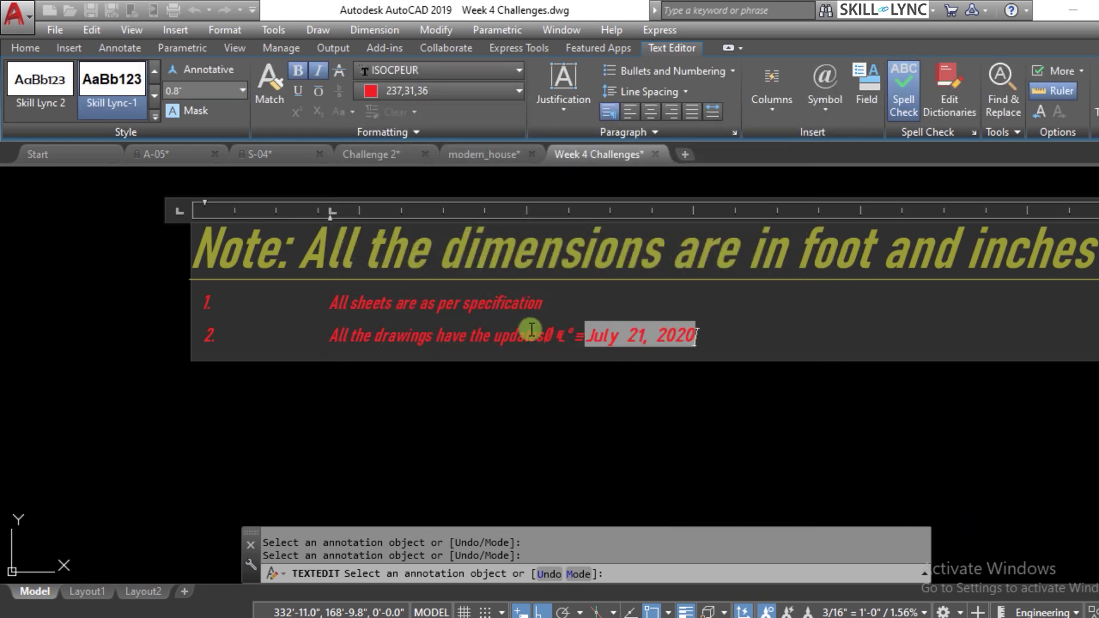
click(721, 334)
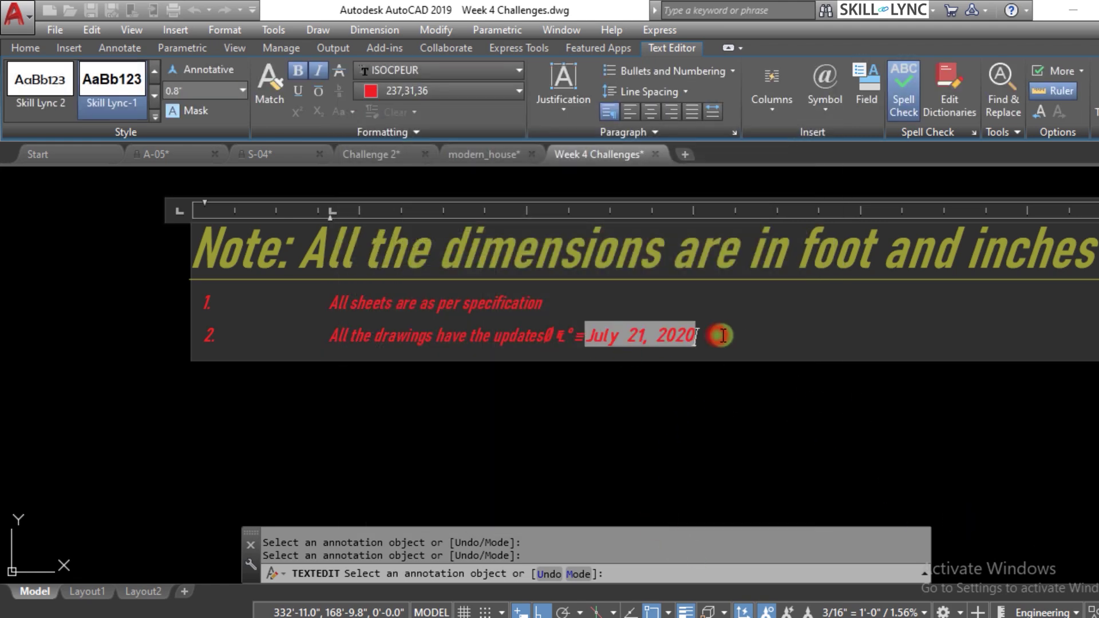
Insert a Filename field with path and filename in uppercase format after the date in the second numbered line.
click(867, 89)
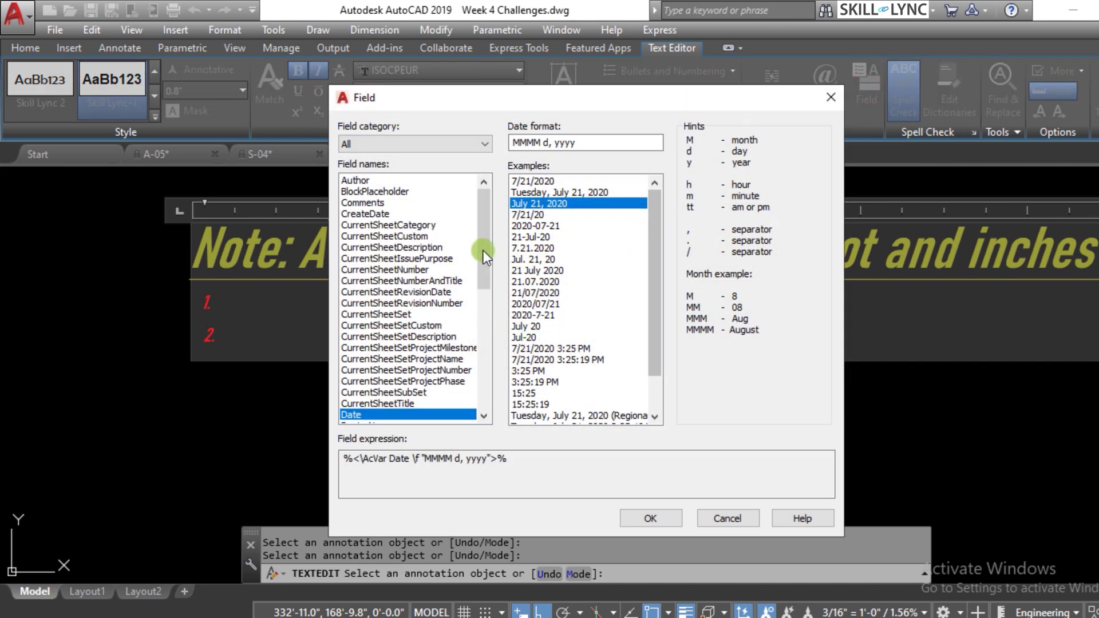
drag(489, 246, 499, 333)
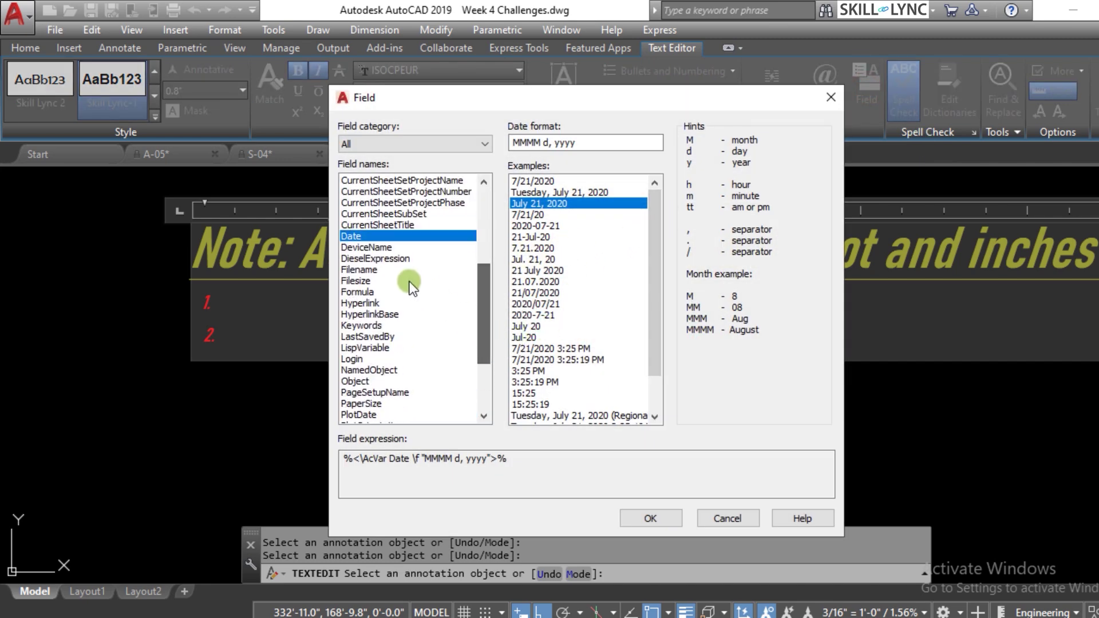
click(362, 270)
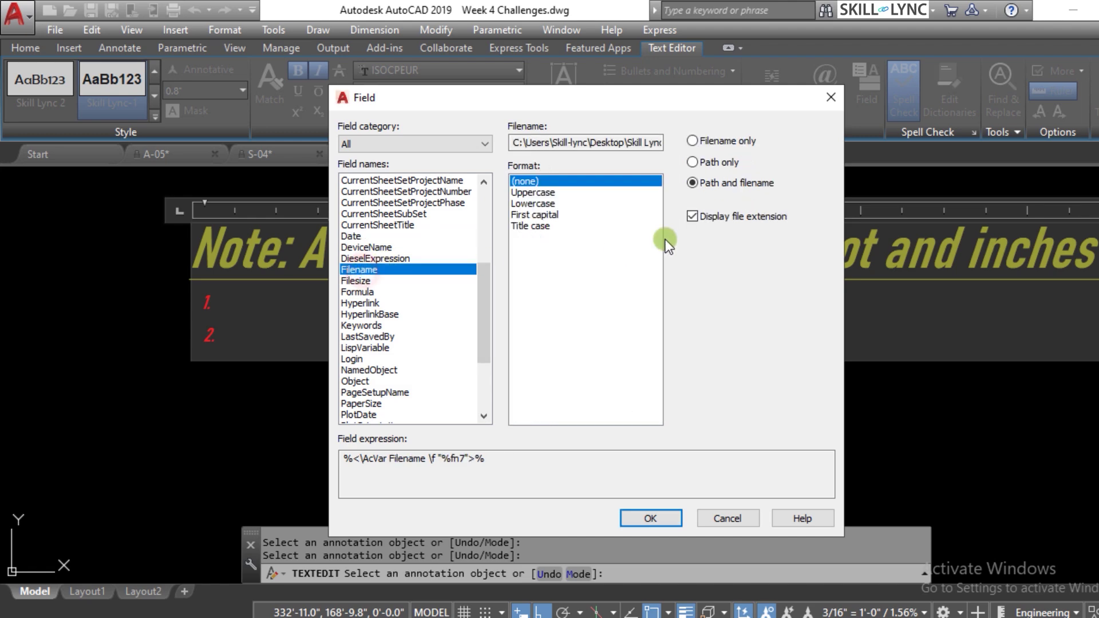
click(542, 191)
click(644, 519)
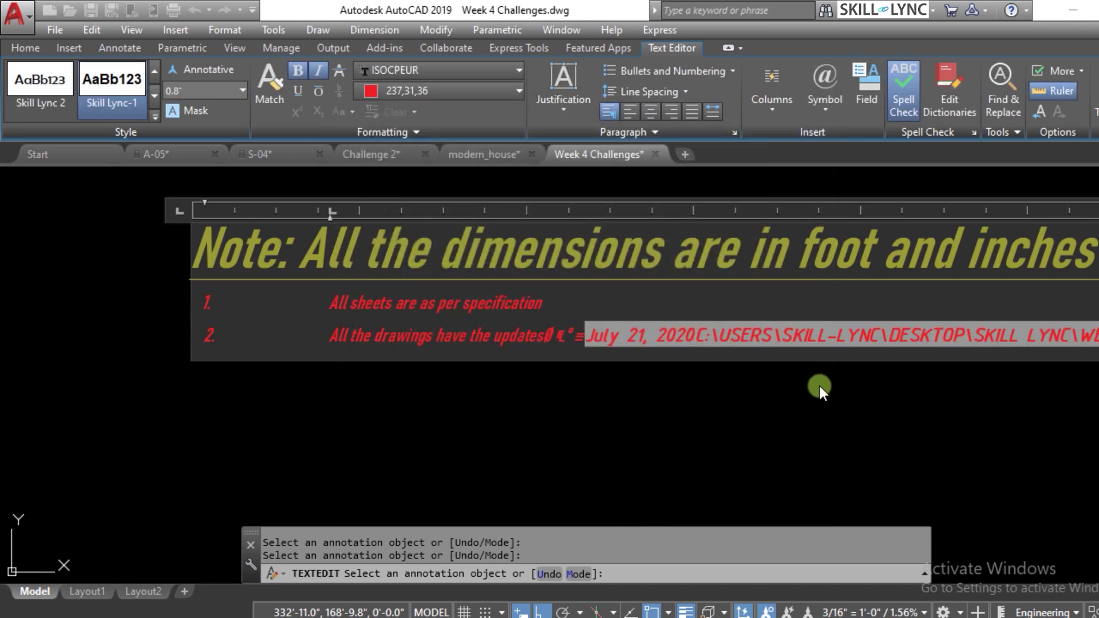
Finish editing the note and leave the text editing command.
click(908, 352)
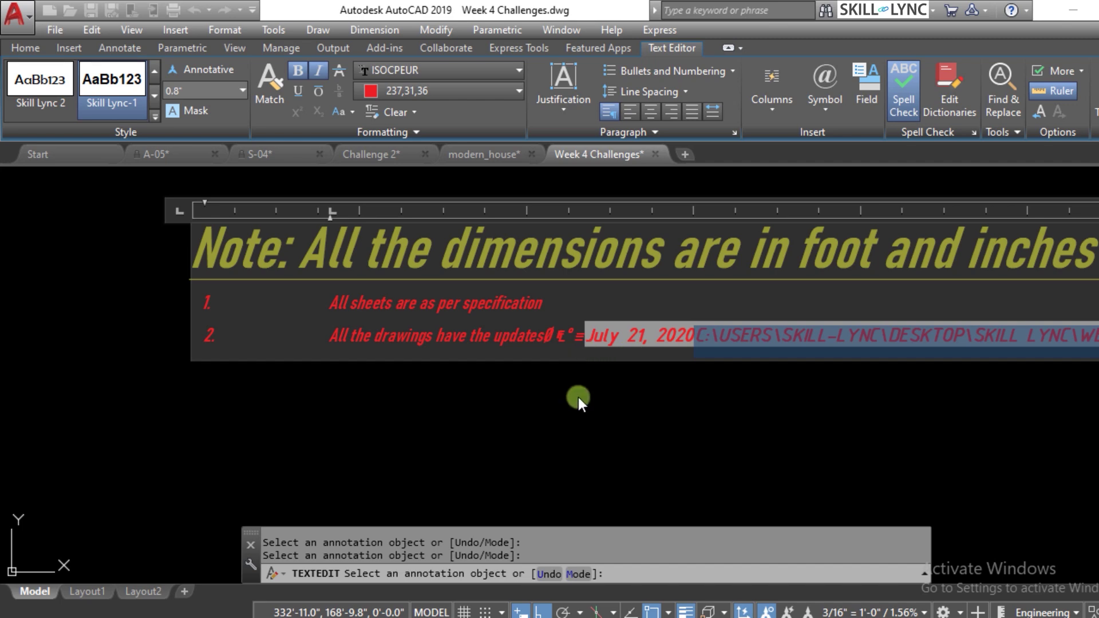
click(527, 409)
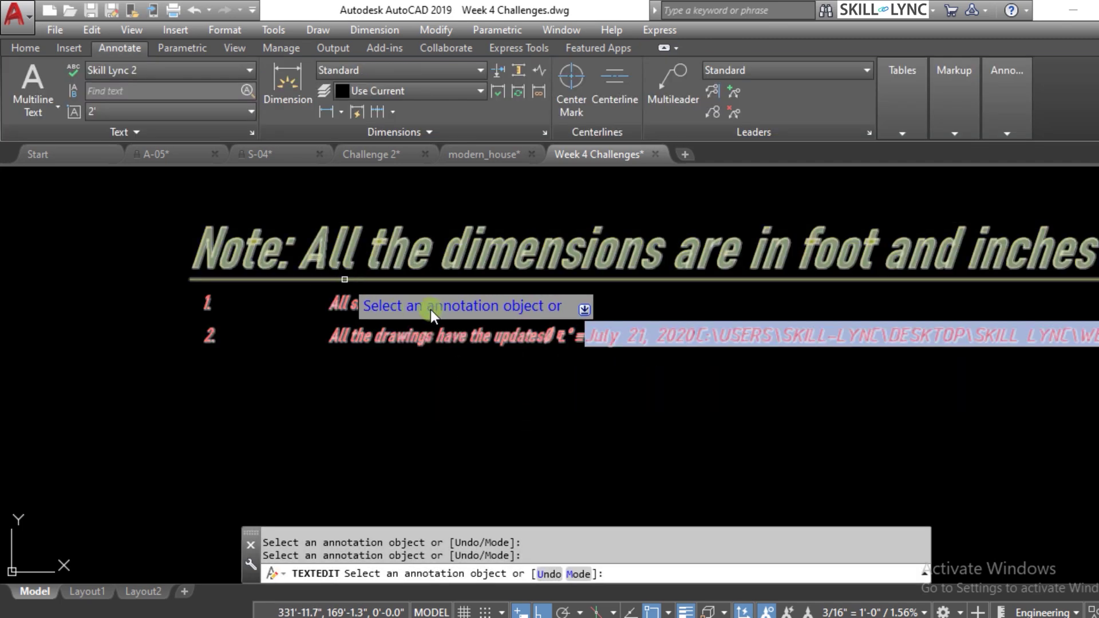
key(Escape)
click(409, 295)
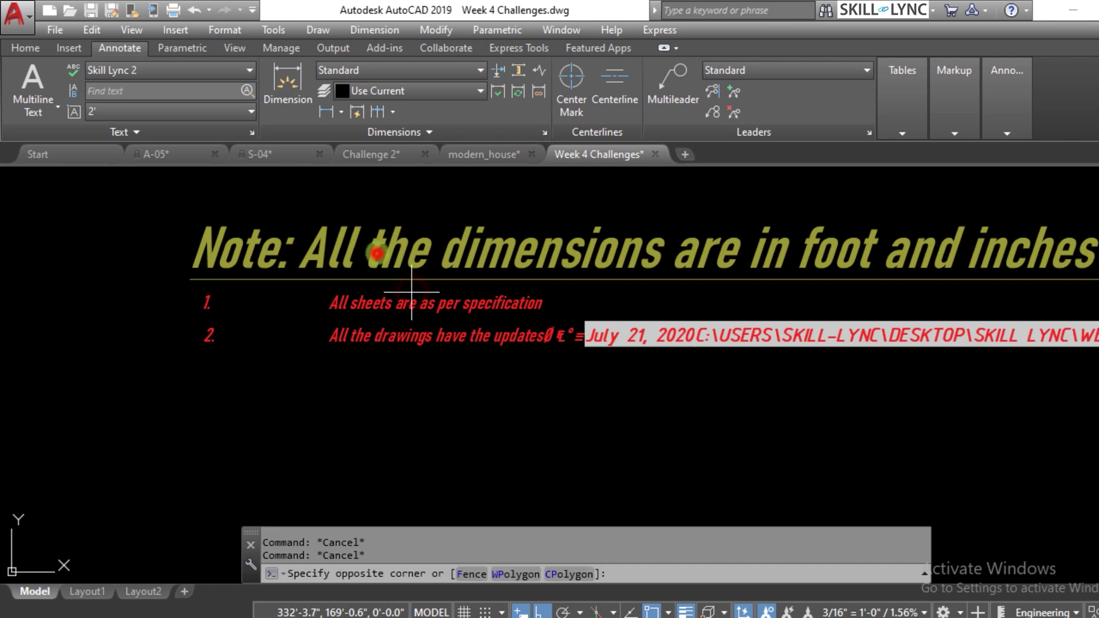
click(376, 253)
key(Escape)
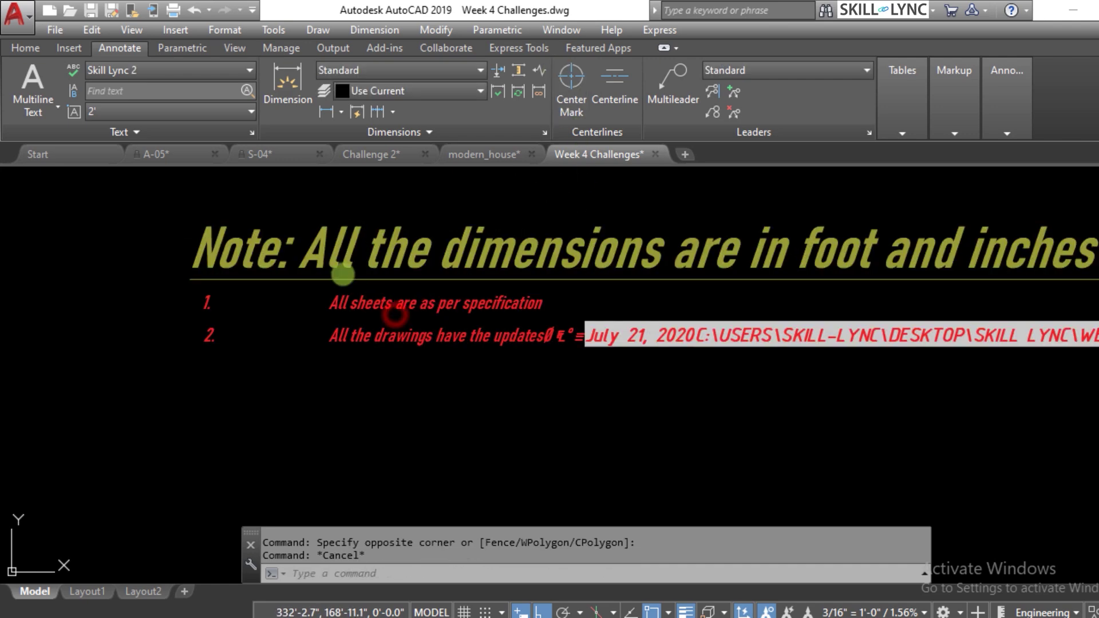
click(338, 247)
click(203, 171)
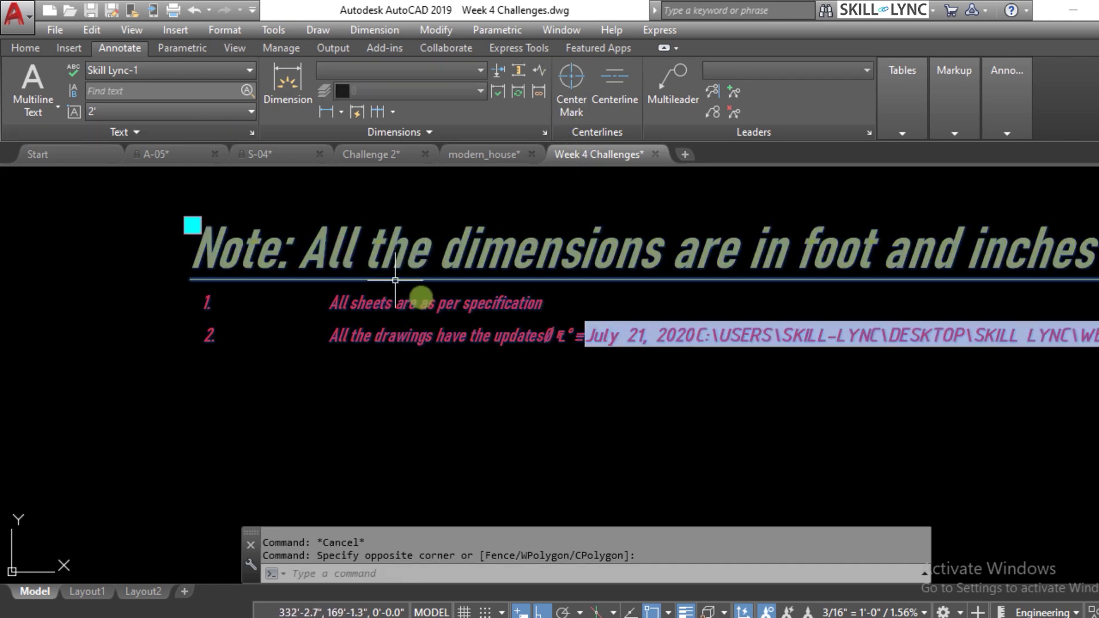
key(Escape)
text(ed)
key(Return)
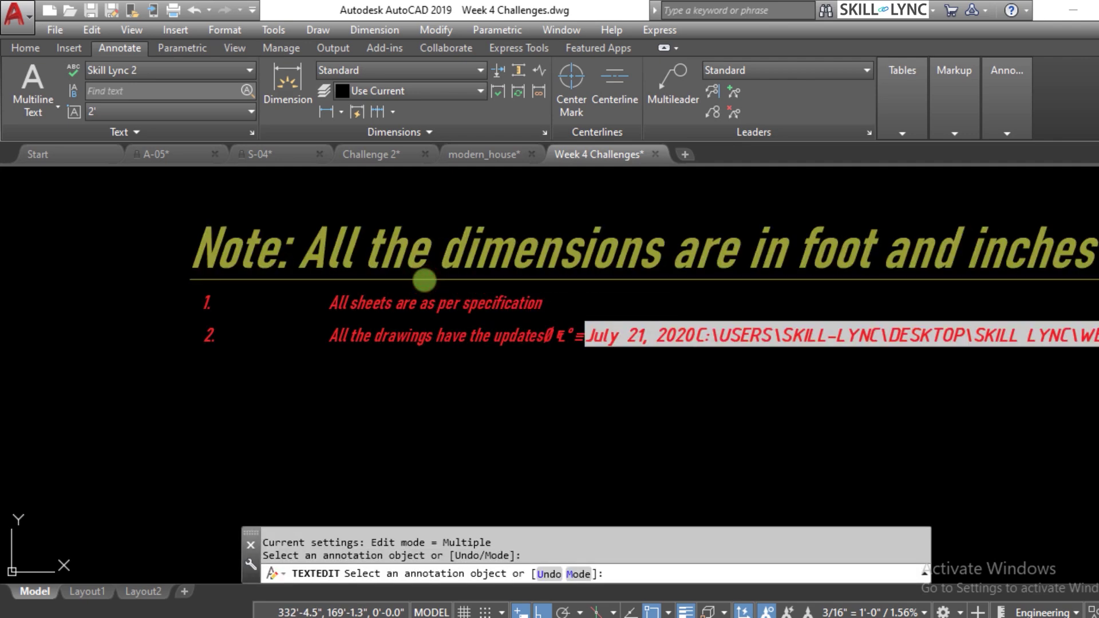
click(423, 276)
key(Escape)
click(355, 344)
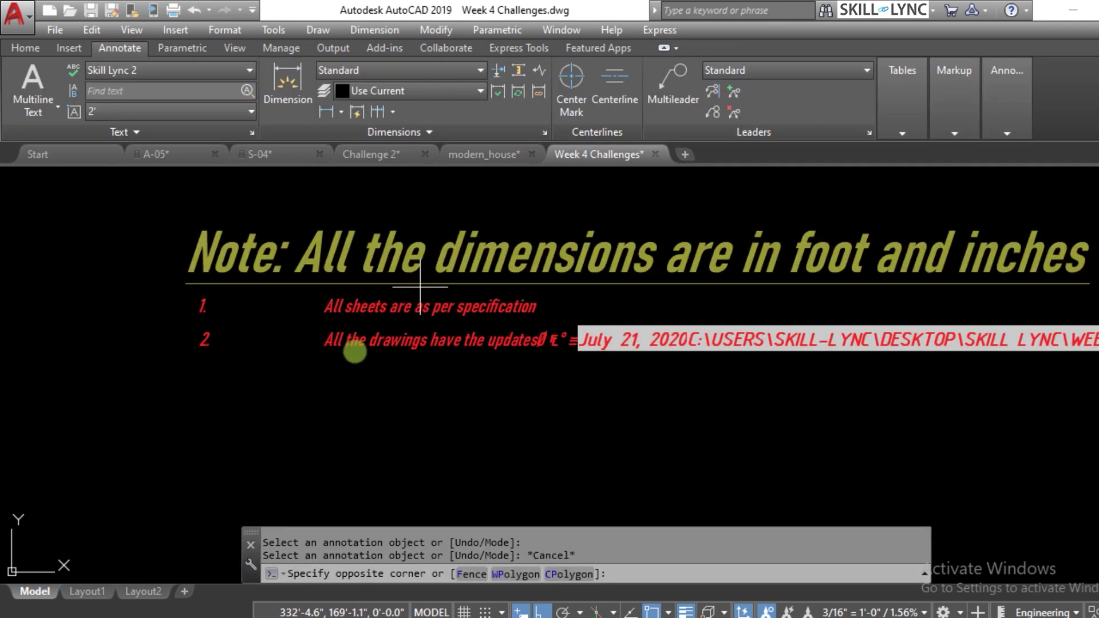
key(Escape)
key(Escape)
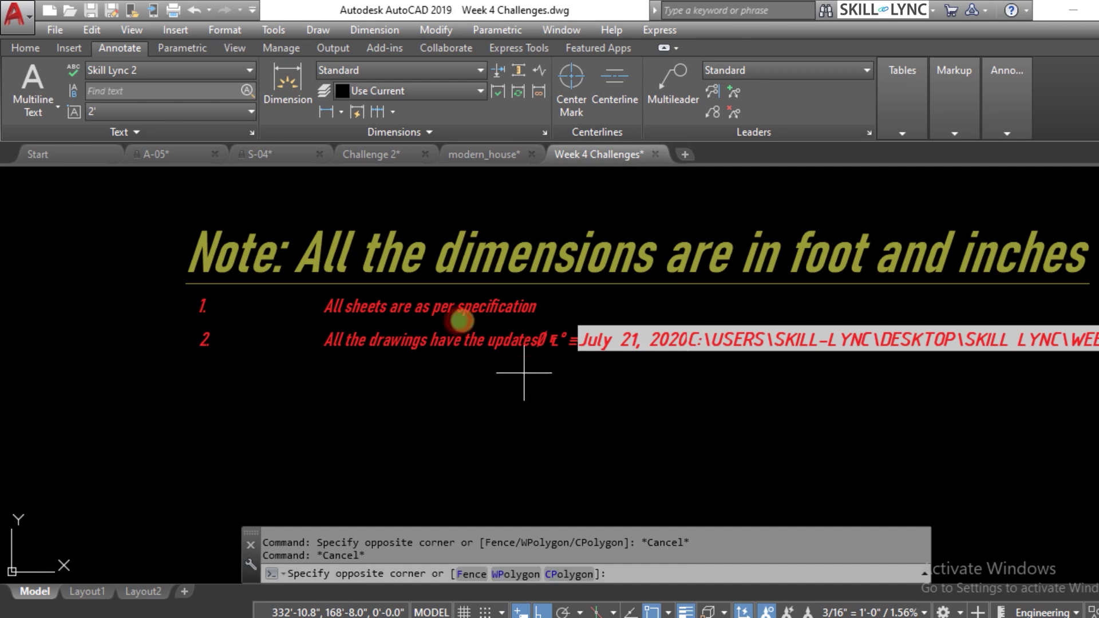
Reopen the note and remove the character formatting from "drawings have the updates" and the first three symbols in the second numbered line.
text(ed)
key(Return)
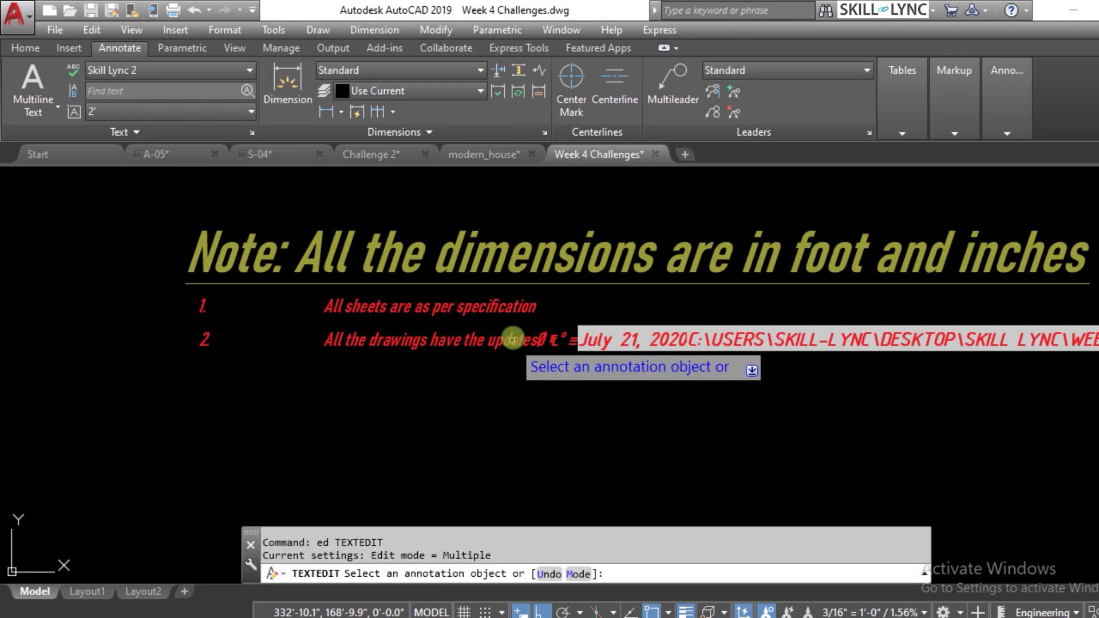
click(534, 342)
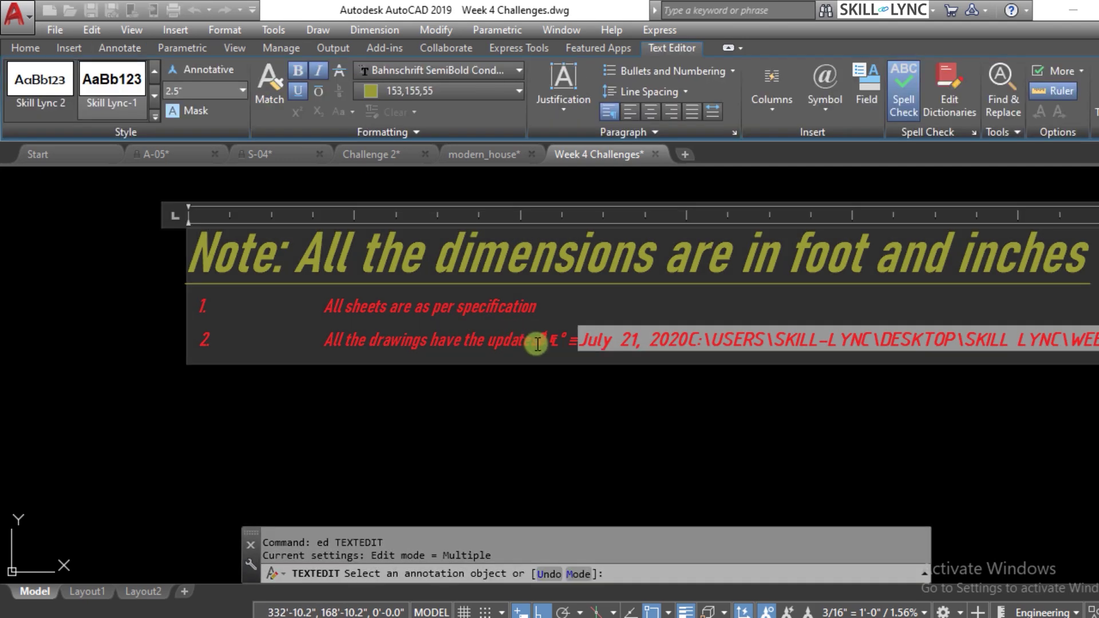
drag(567, 341, 369, 339)
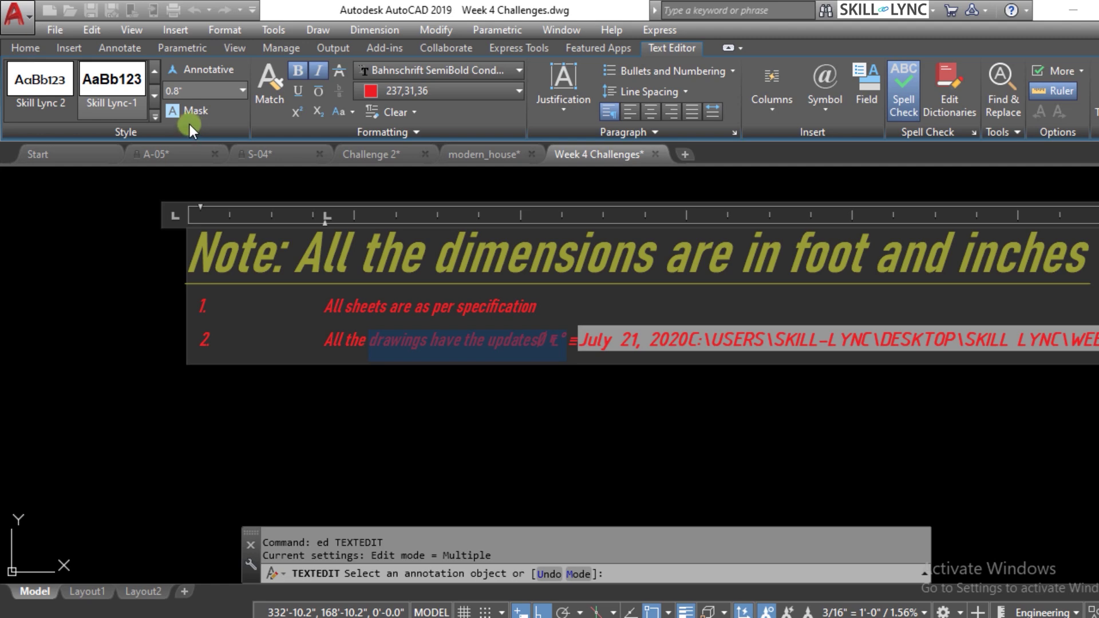
click(407, 111)
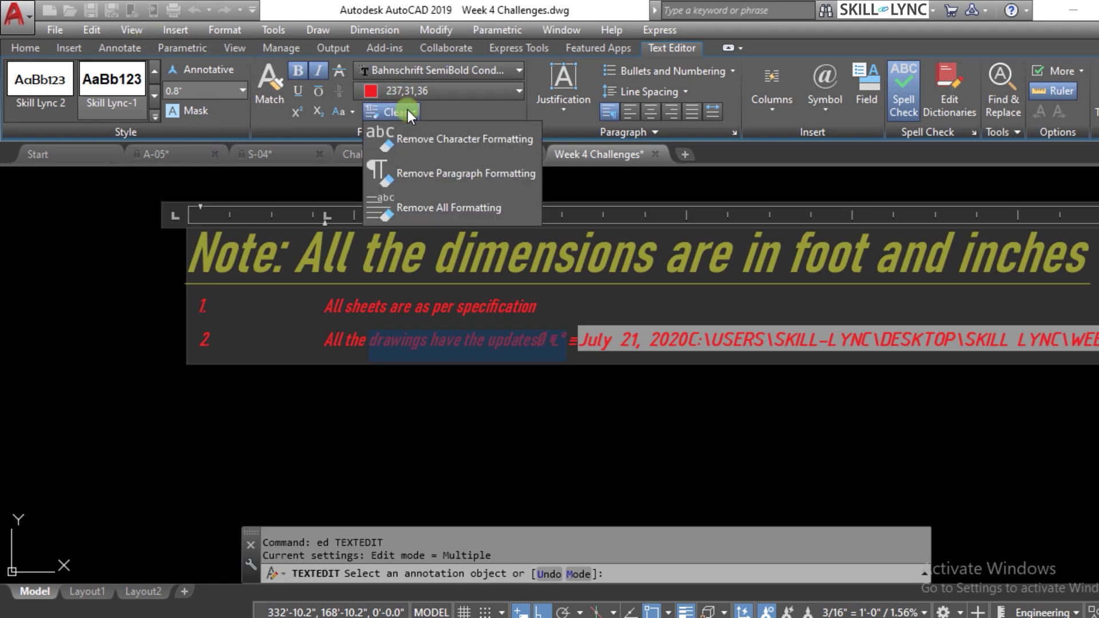
click(438, 148)
Close the note's text editor and exit the text editing command.
drag(554, 352, 784, 379)
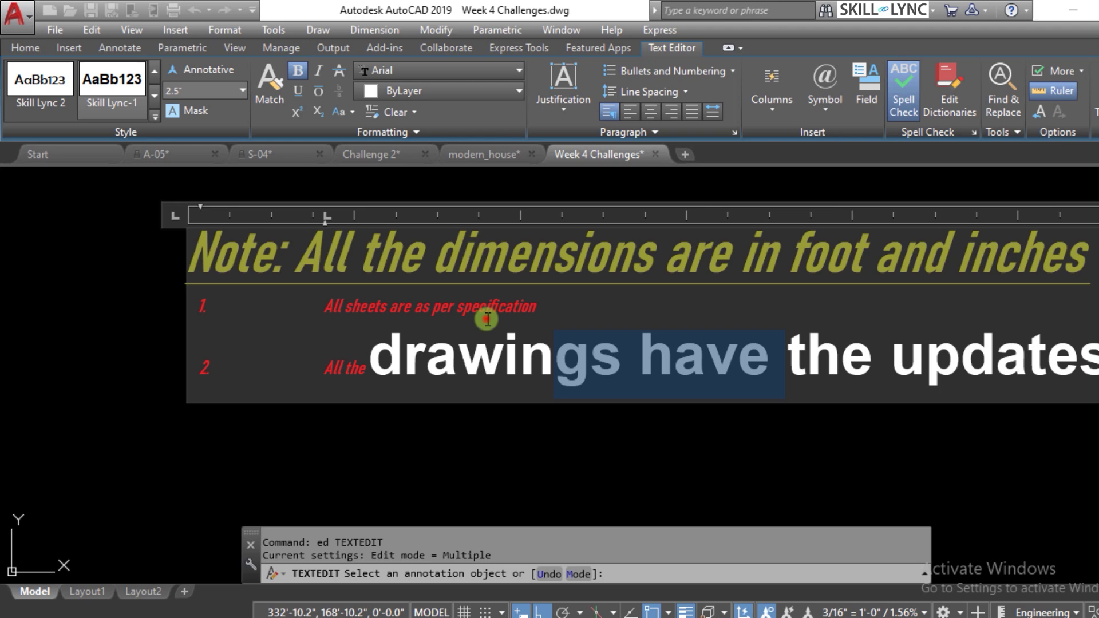
click(486, 309)
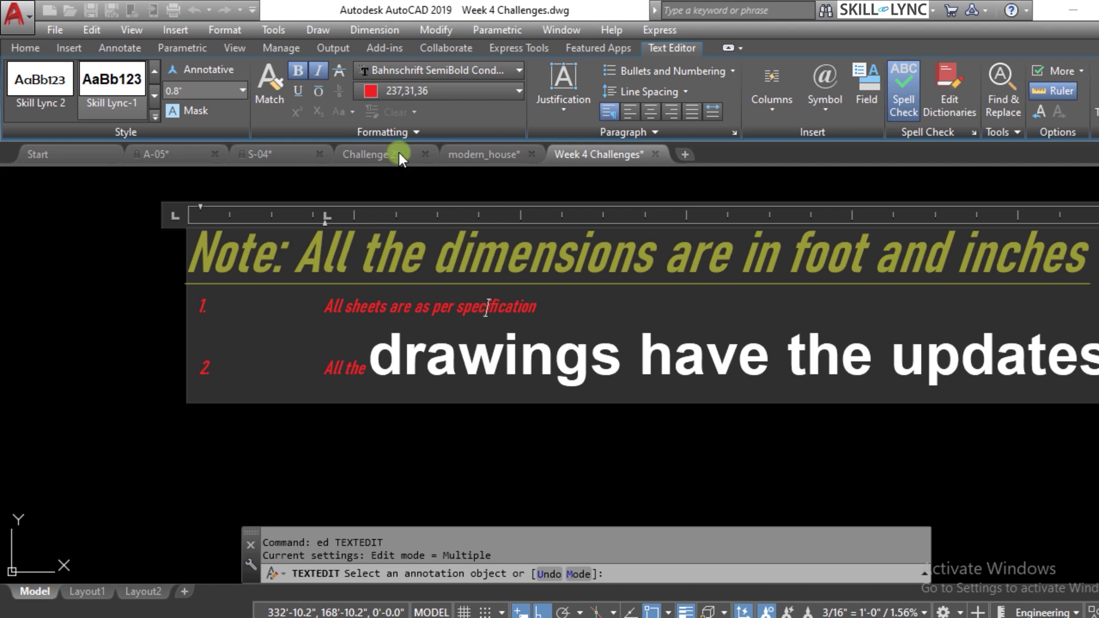
click(393, 133)
click(586, 310)
drag(586, 310, 125, 236)
click(589, 326)
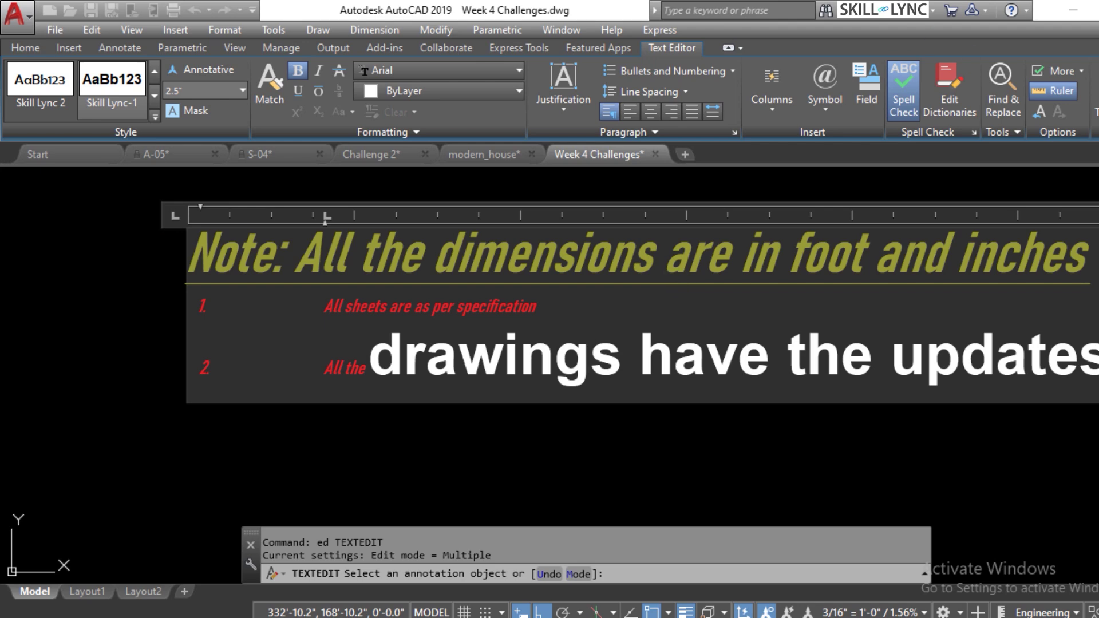
click(1097, 92)
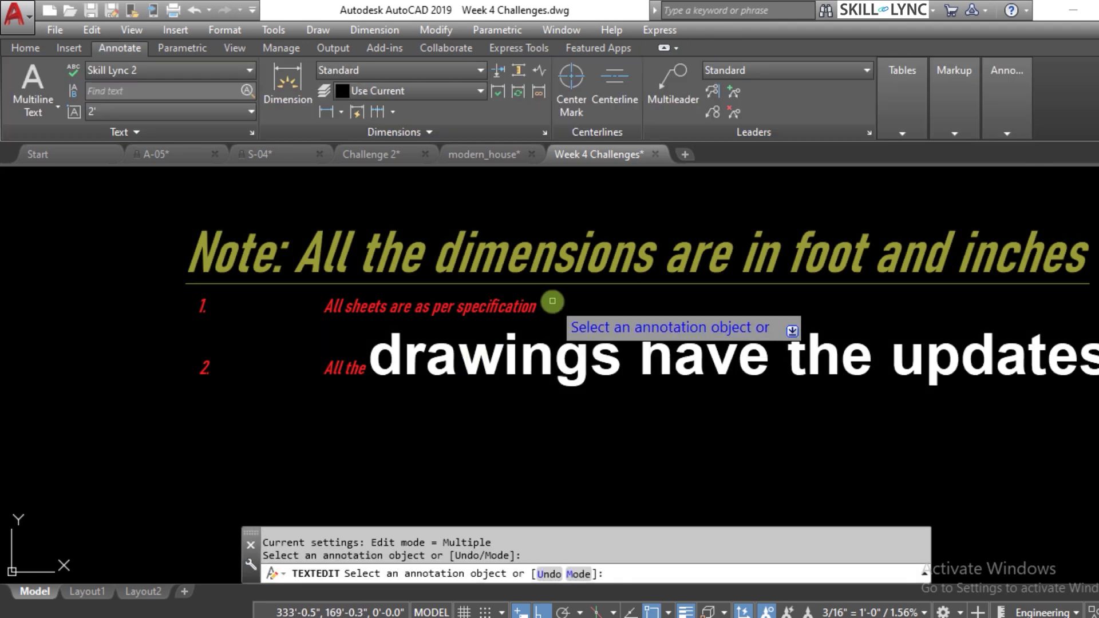
key(Escape)
key(Escape)
Add the single-line text "door" beside the note with a height of 2' and a rotation angle of 0.
scroll(486, 309, down, 4)
scroll(489, 302, up, 2)
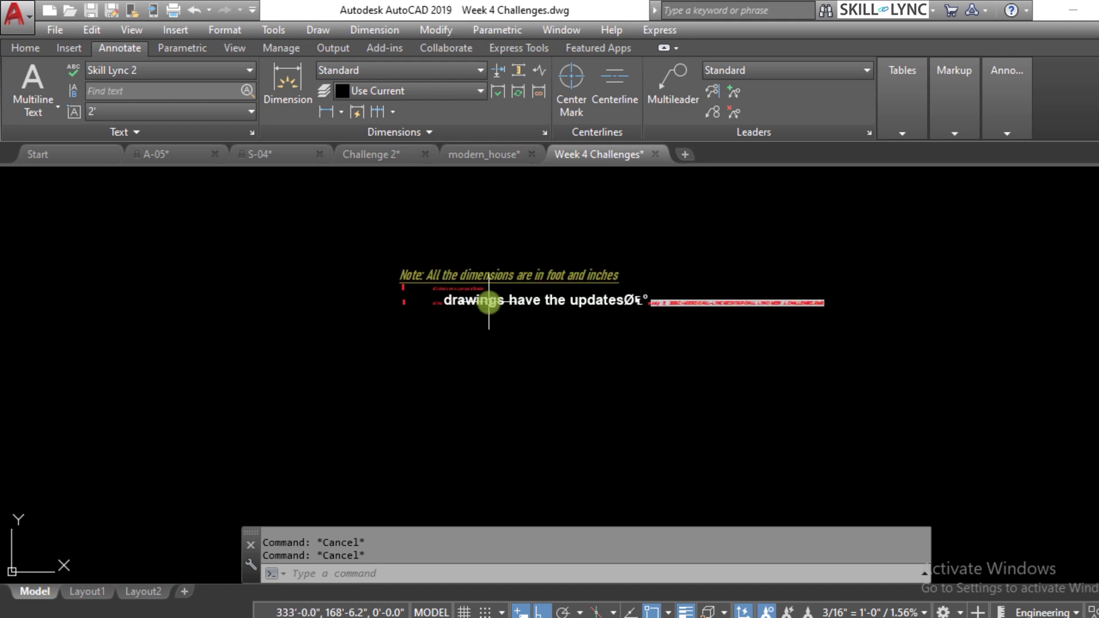
scroll(373, 257, up, 5)
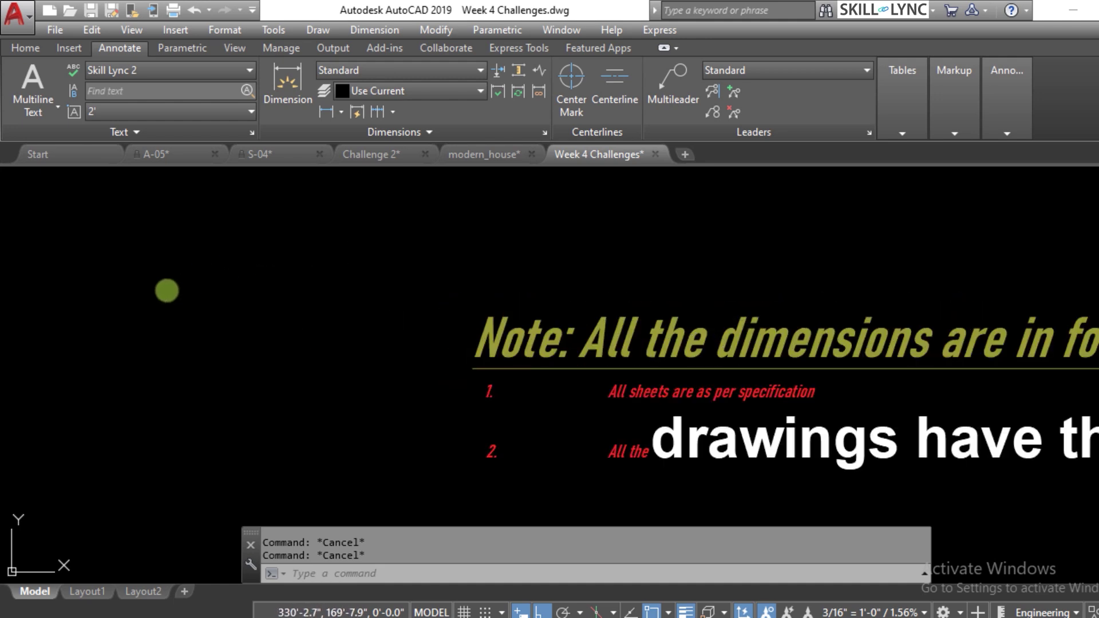
click(161, 296)
key(Return)
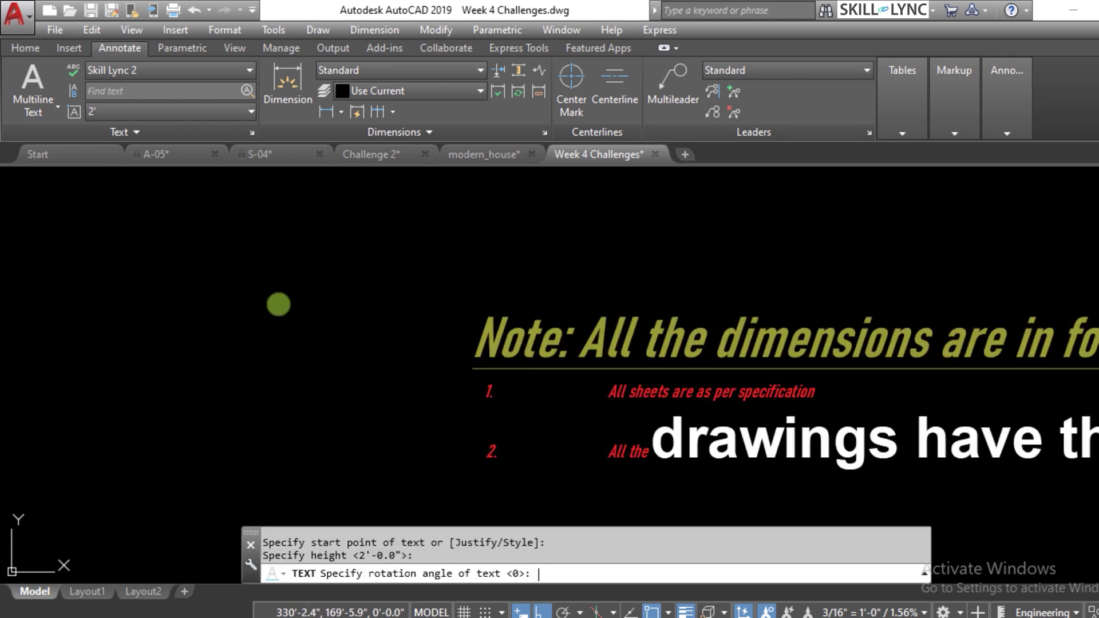
key(Return)
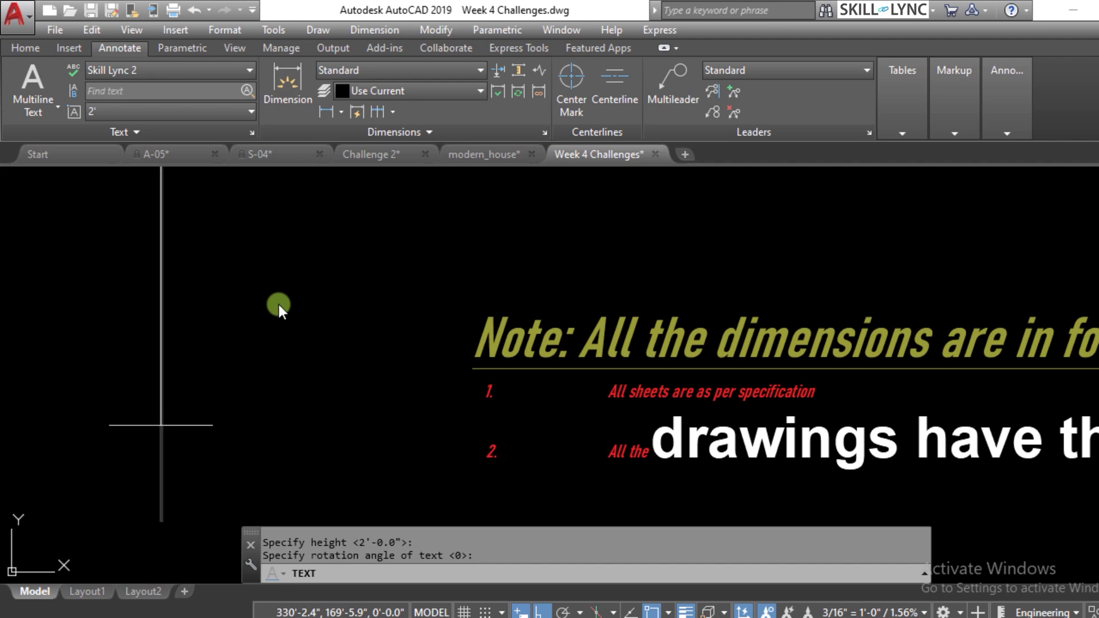
text(door)
key(Escape)
key(Escape)
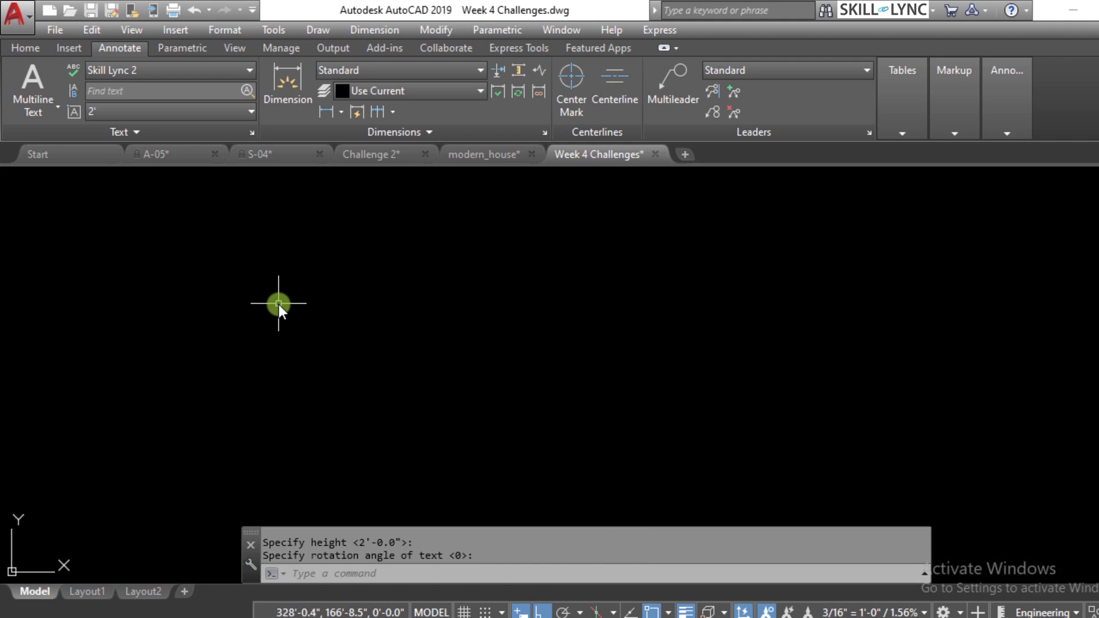
scroll(534, 360, down, 5)
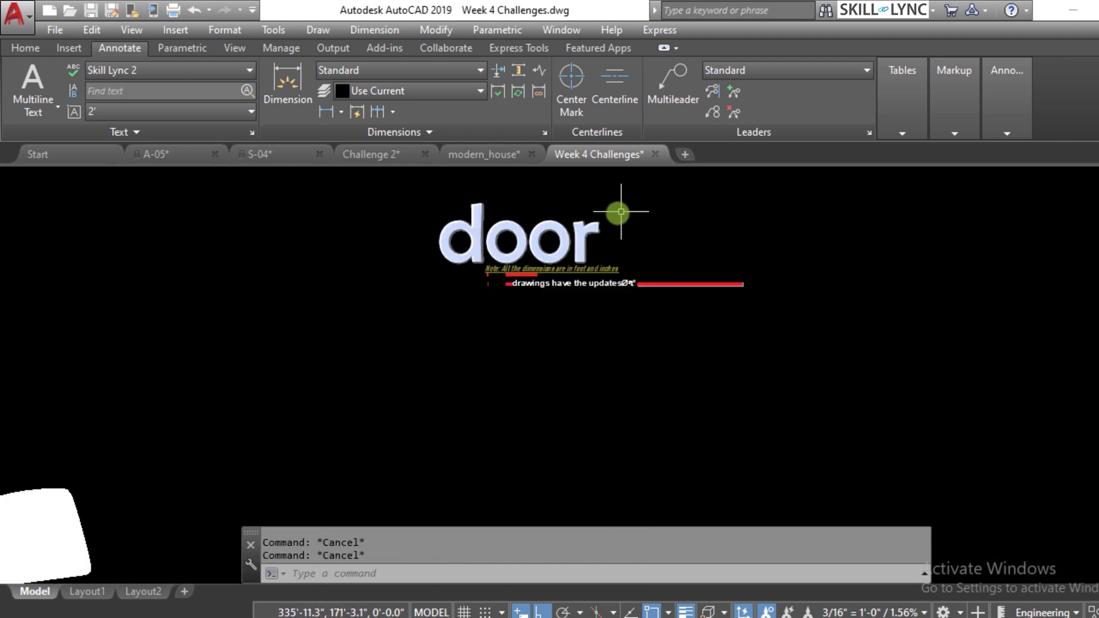
scroll(608, 222, up, 3)
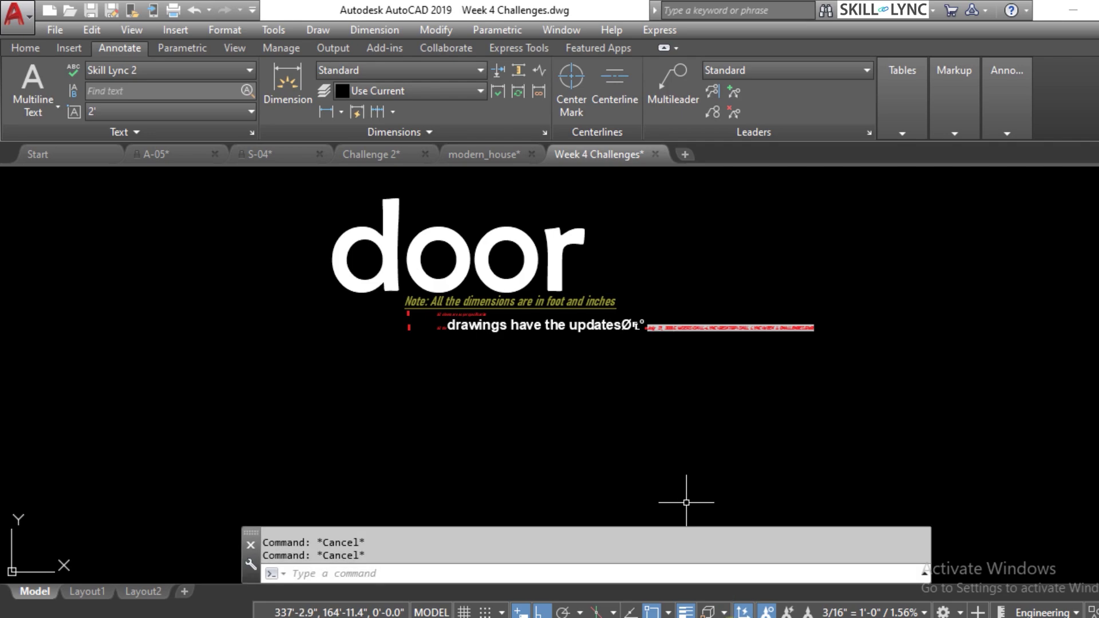
Switch to the Session 5 presentation in PowerPoint and start the slide show from slide 74 on stack properties.
mouse_move(751, 612)
click(679, 569)
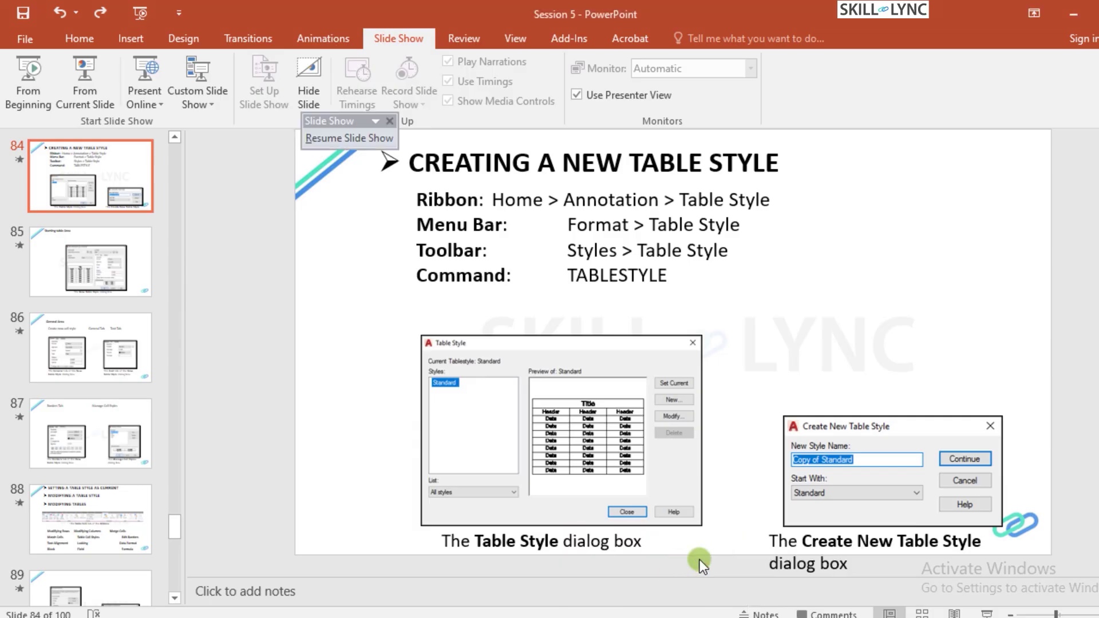
scroll(540, 360, up, 9)
scroll(540, 359, up, 1)
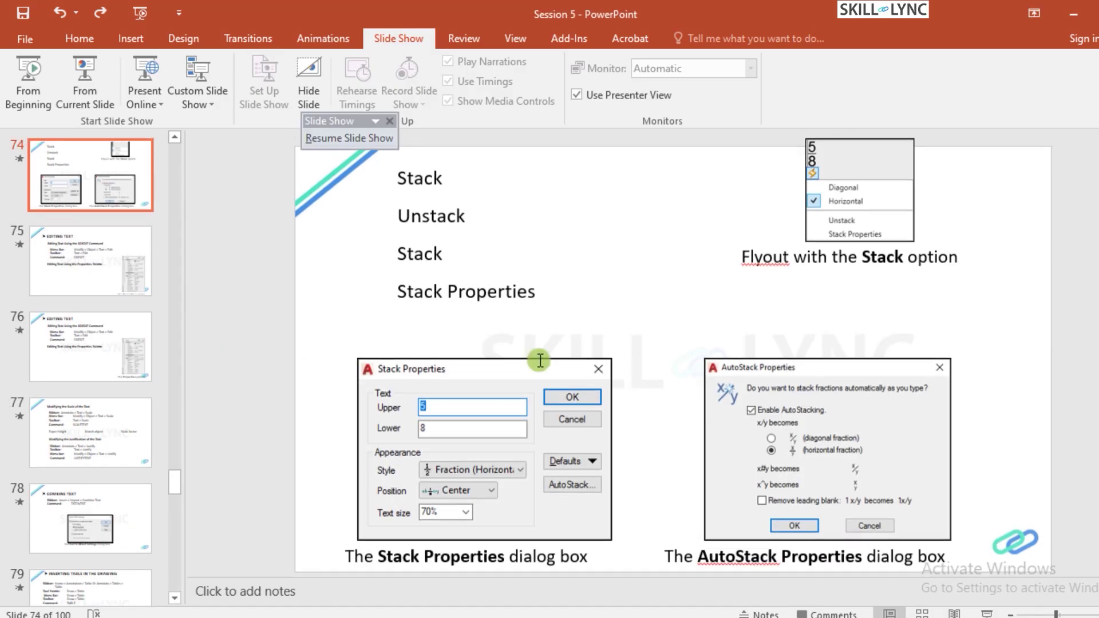
click(85, 83)
click(646, 319)
Review the slides on multiline text creation, formatting, justification, line spacing, columns, spell check, and find and replace.
scroll(645, 312, up, 2)
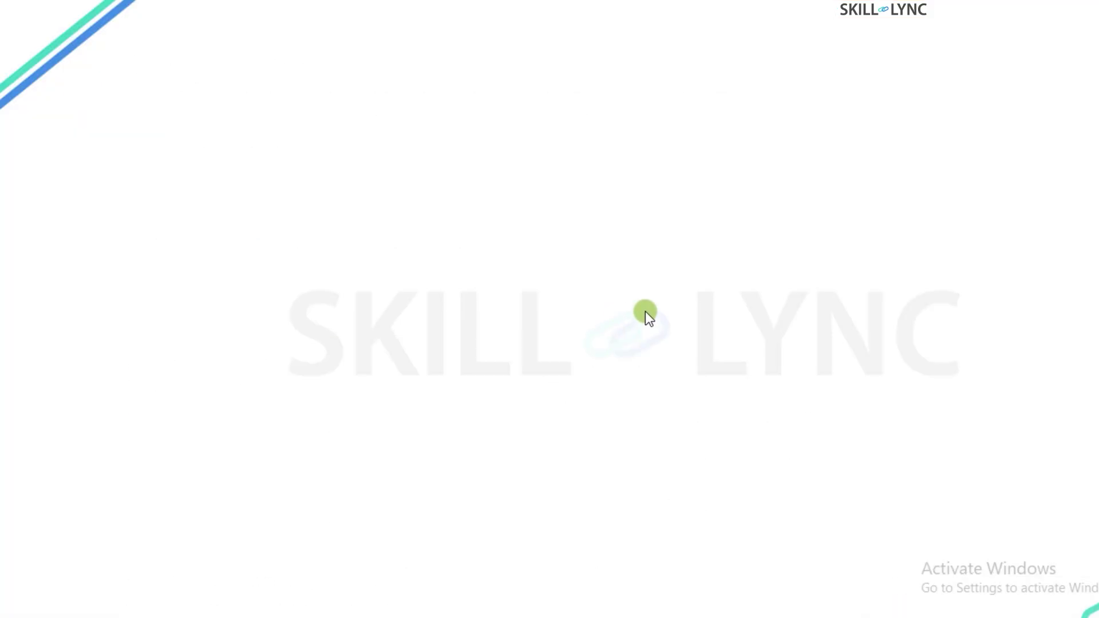
scroll(645, 309, up, 1)
scroll(648, 304, up, 1)
scroll(648, 305, down, 3)
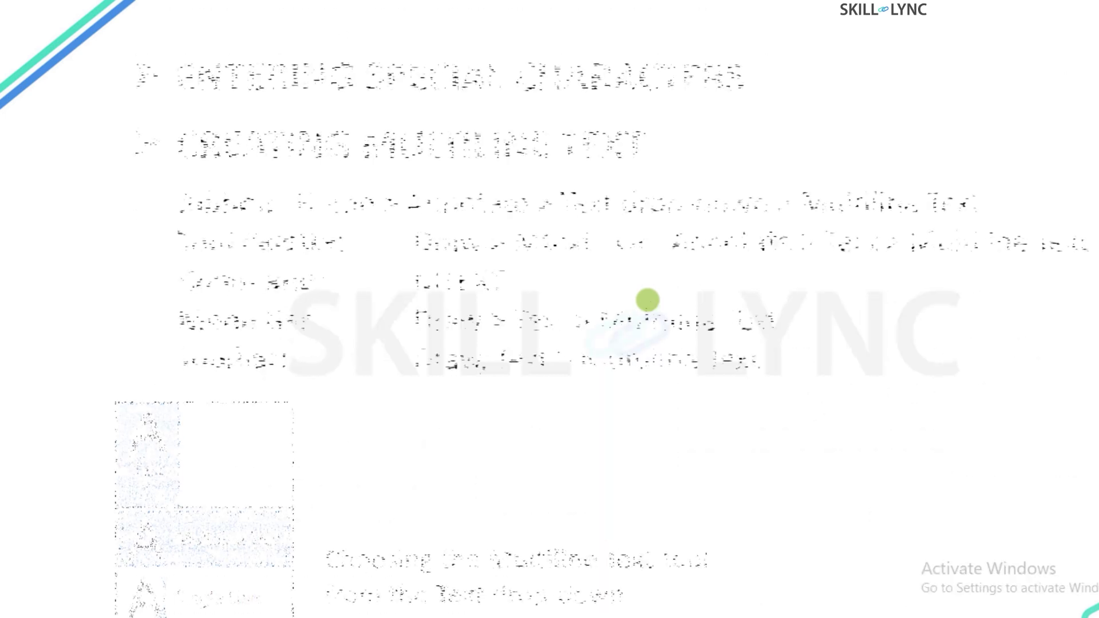
scroll(647, 300, down, 2)
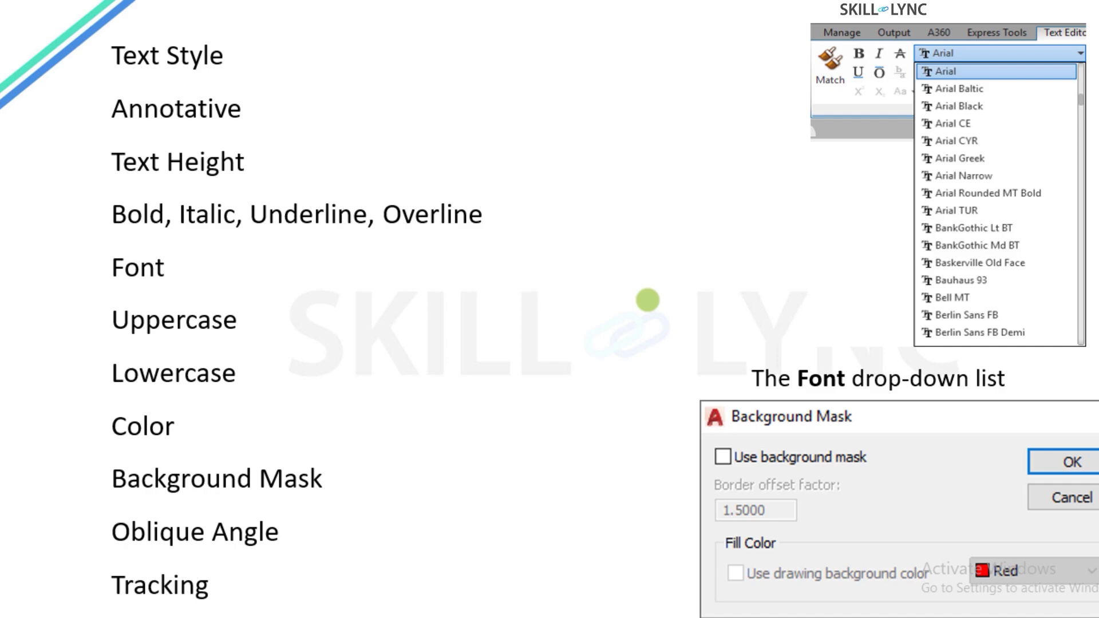
scroll(647, 300, down, 2)
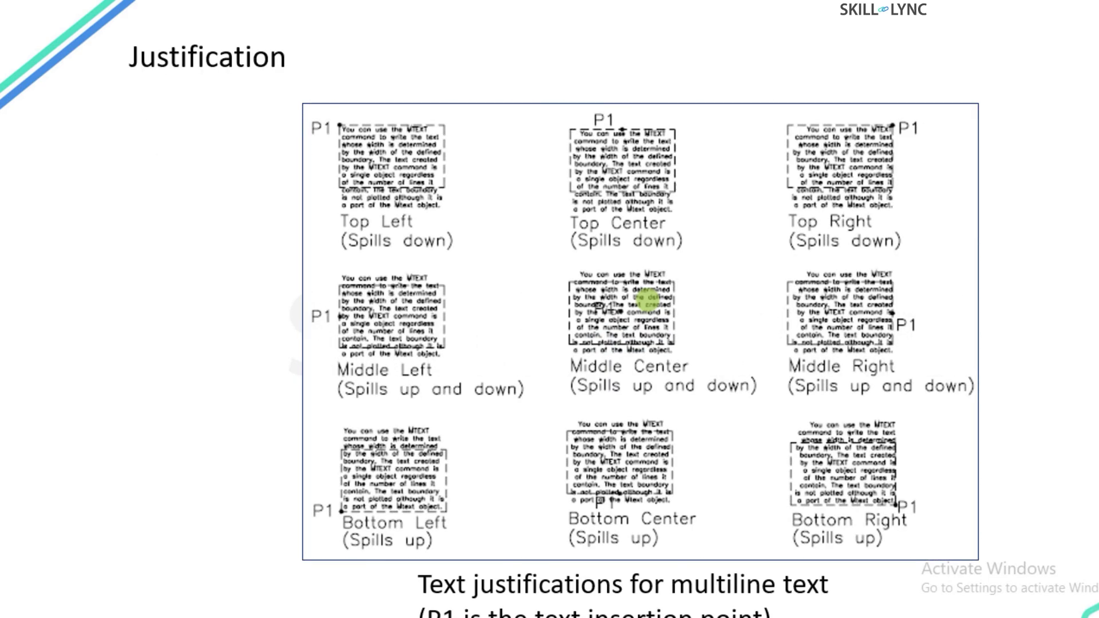
scroll(647, 297, up, 1)
scroll(647, 297, down, 1)
scroll(647, 297, down, 2)
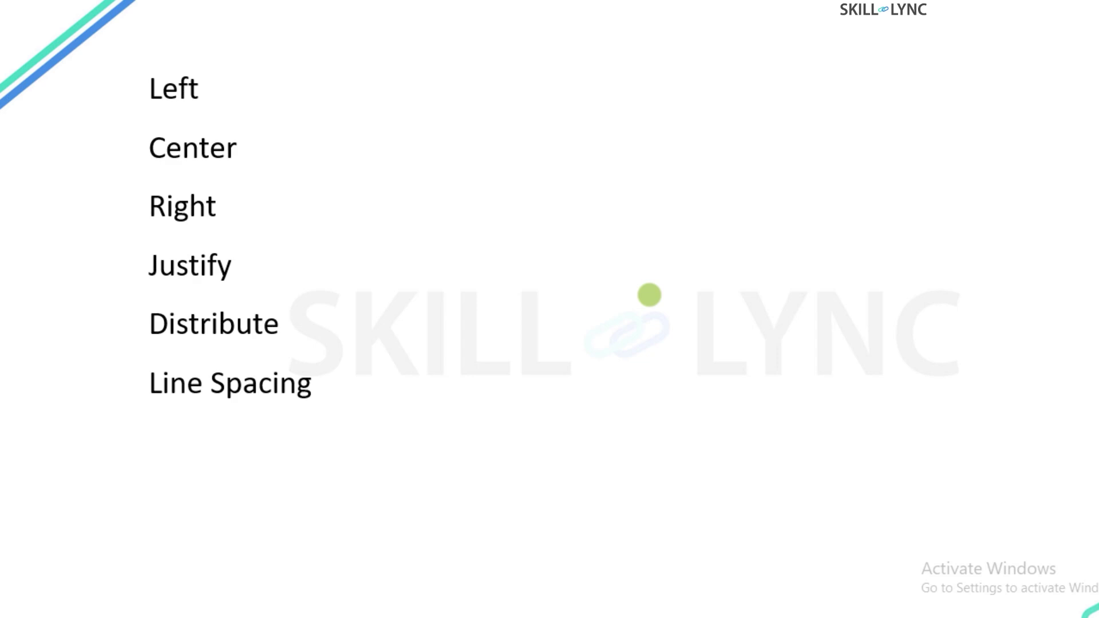
scroll(649, 294, down, 1)
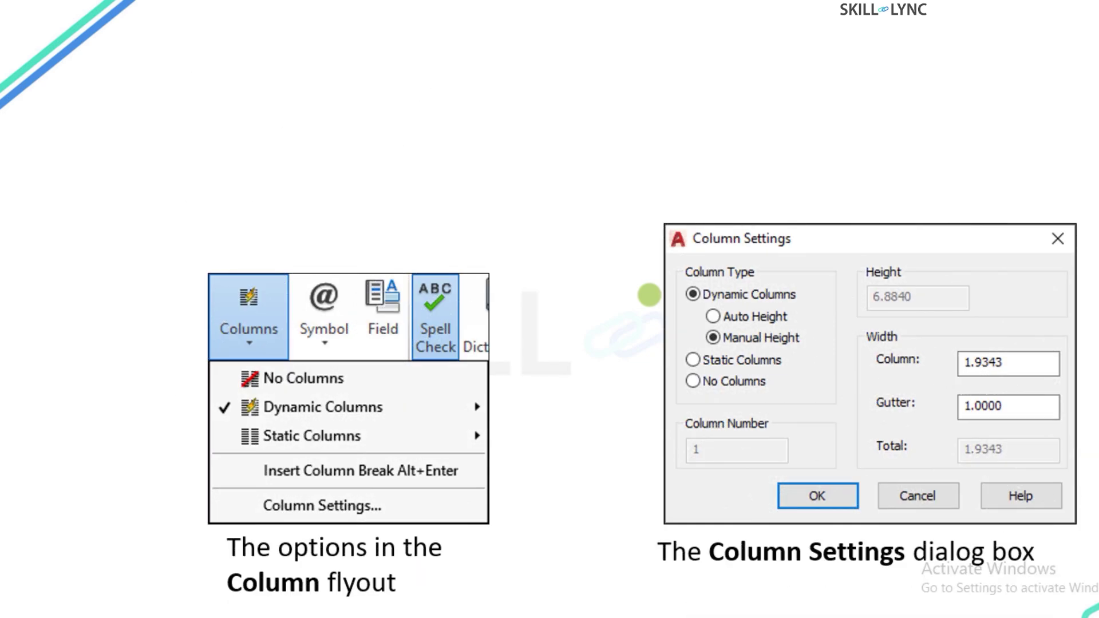
scroll(650, 295, up, 1)
scroll(649, 295, down, 1)
scroll(649, 294, down, 1)
scroll(649, 295, down, 1)
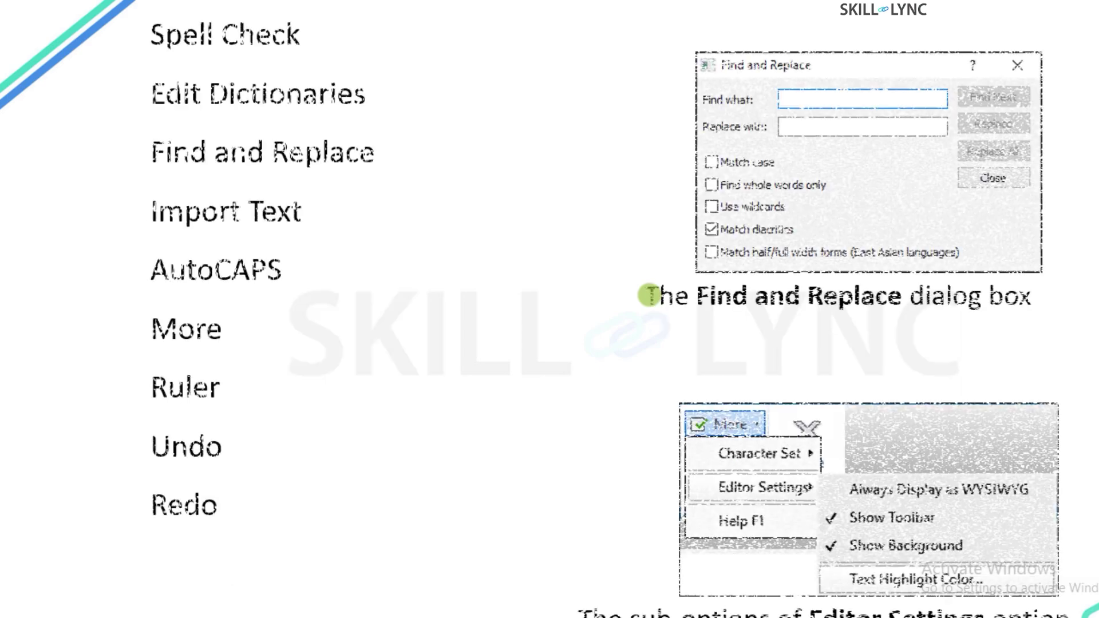
End the slide show, return to the AutoCAD drawing, and spell check the entire drawing, ignoring flagged words such as "autocad" and "lync".
key(Escape)
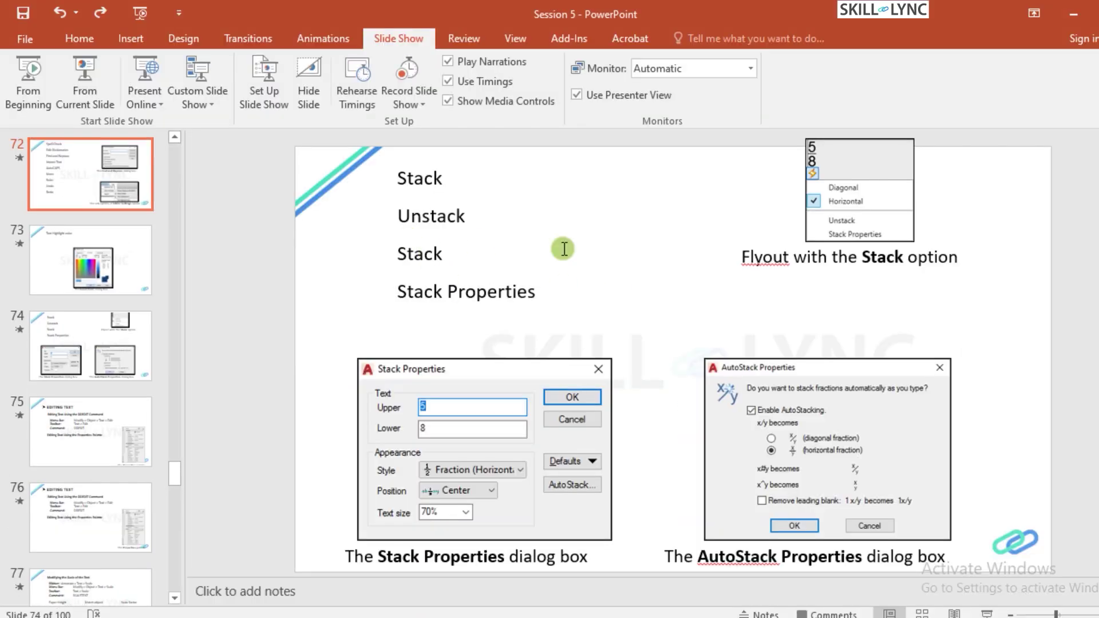
key(alt+Tab)
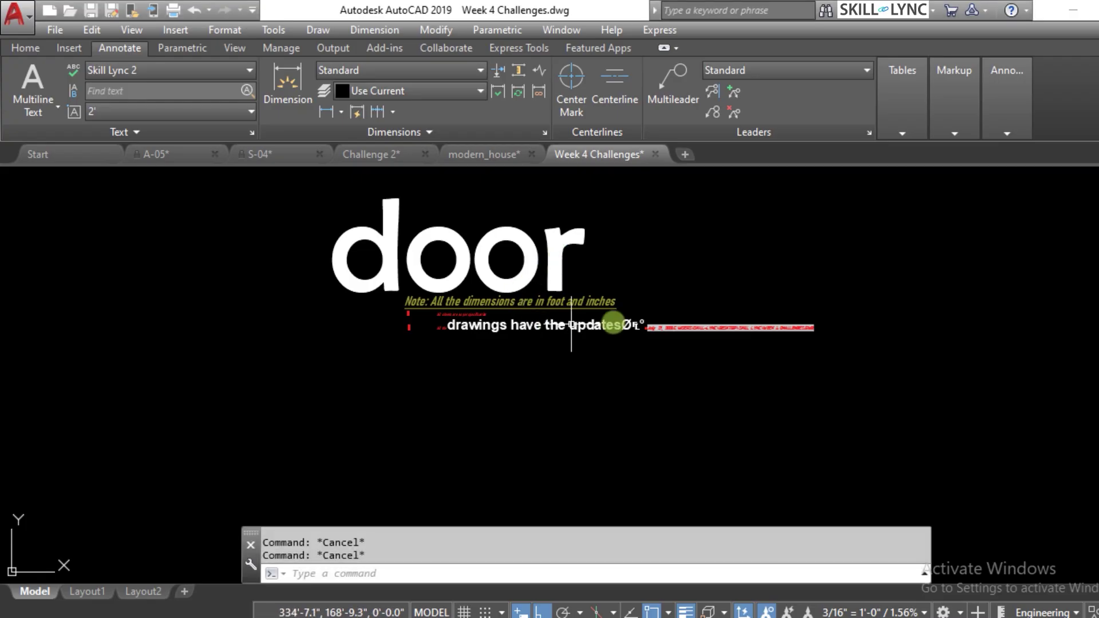
text(spee)
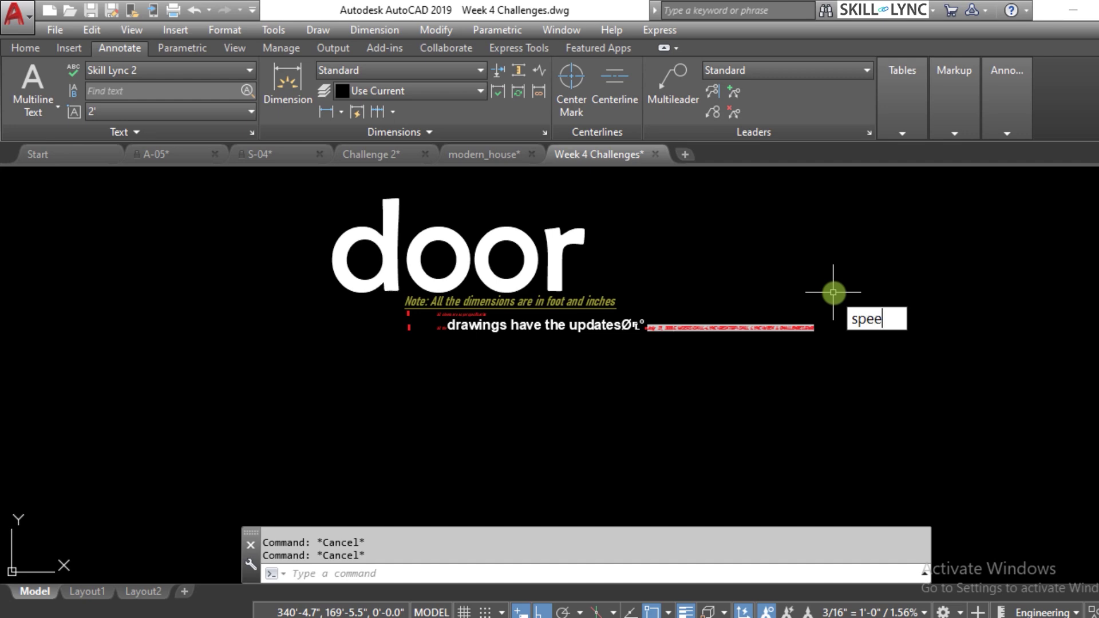
text(l)
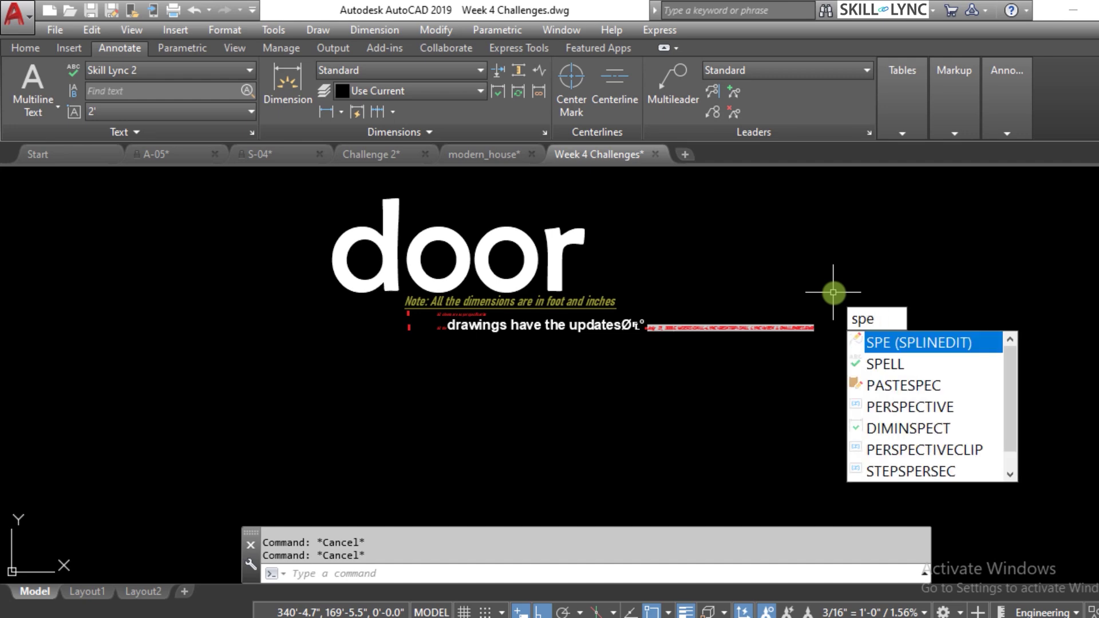
key(Escape)
text(spell)
key(Return)
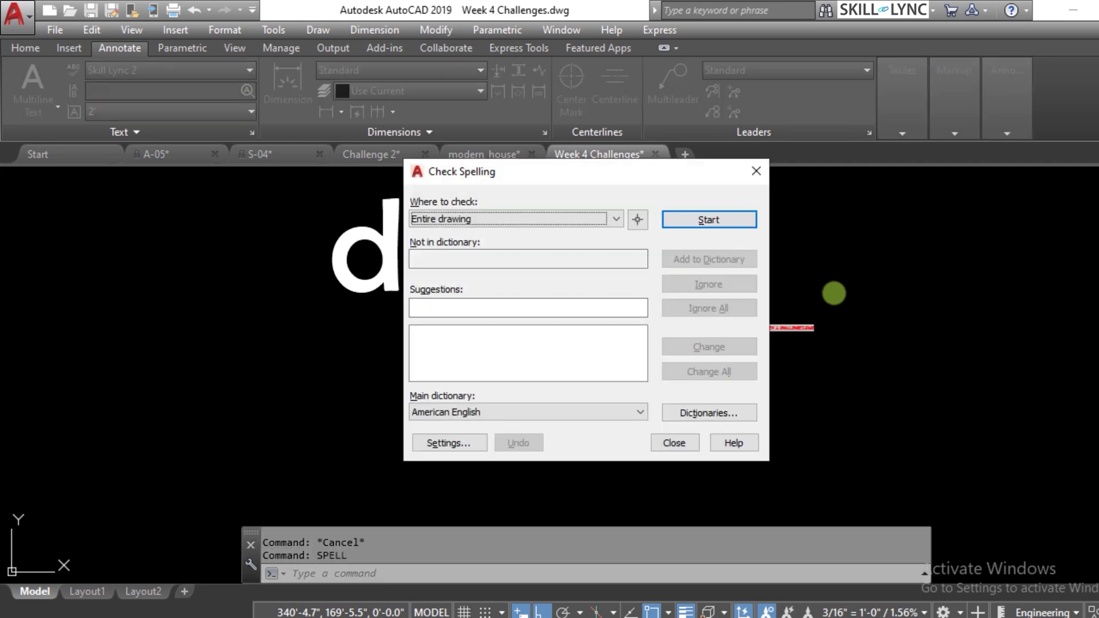
click(697, 220)
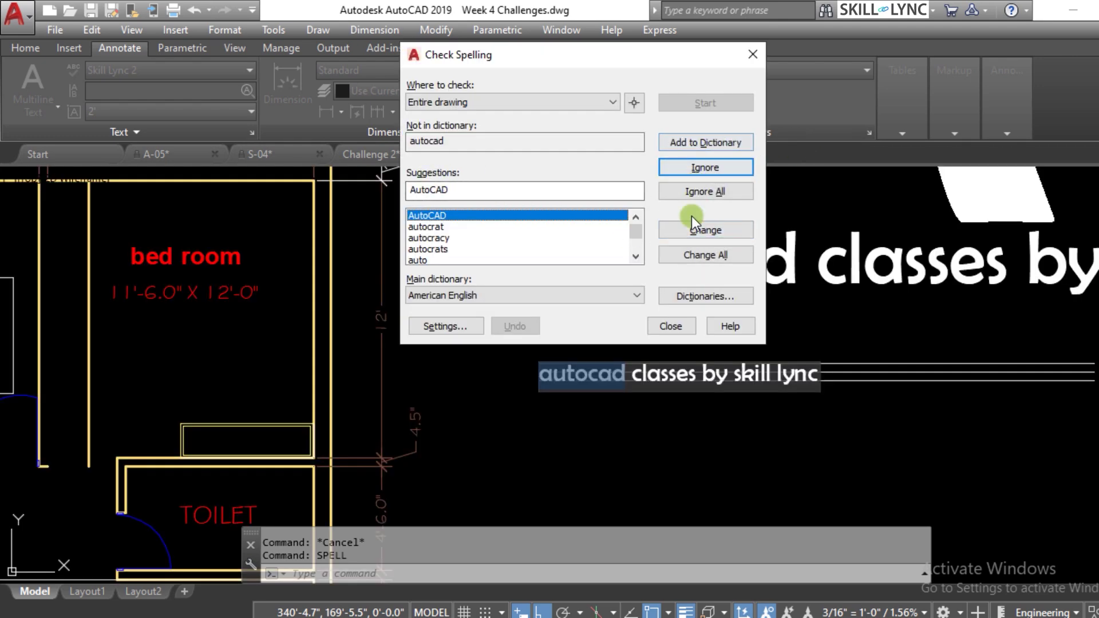
click(700, 170)
click(697, 168)
click(696, 167)
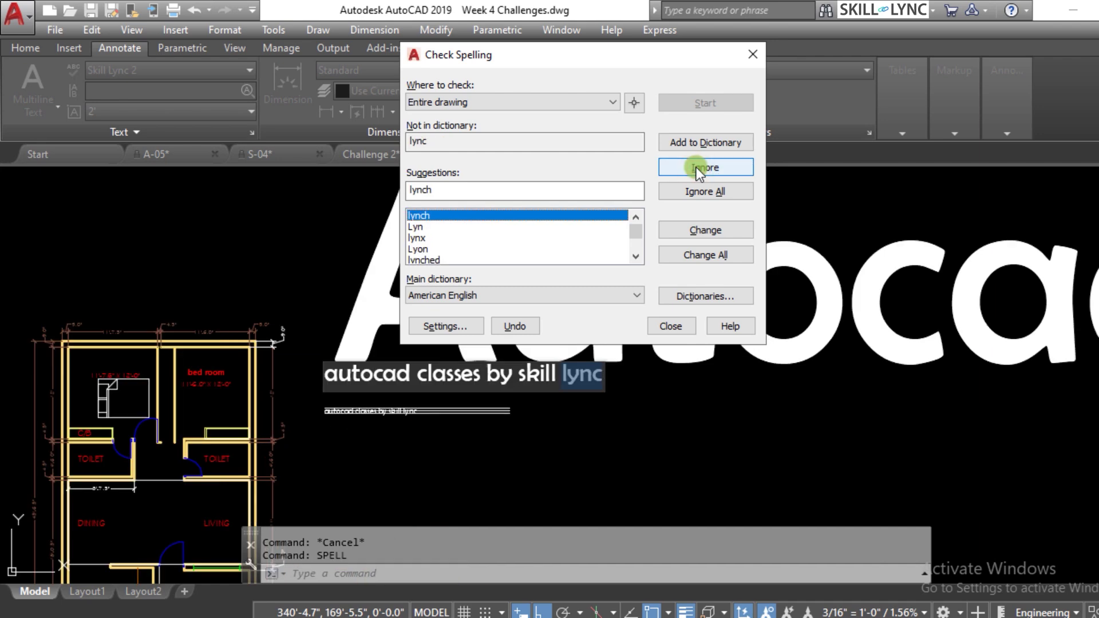
click(697, 167)
click(668, 325)
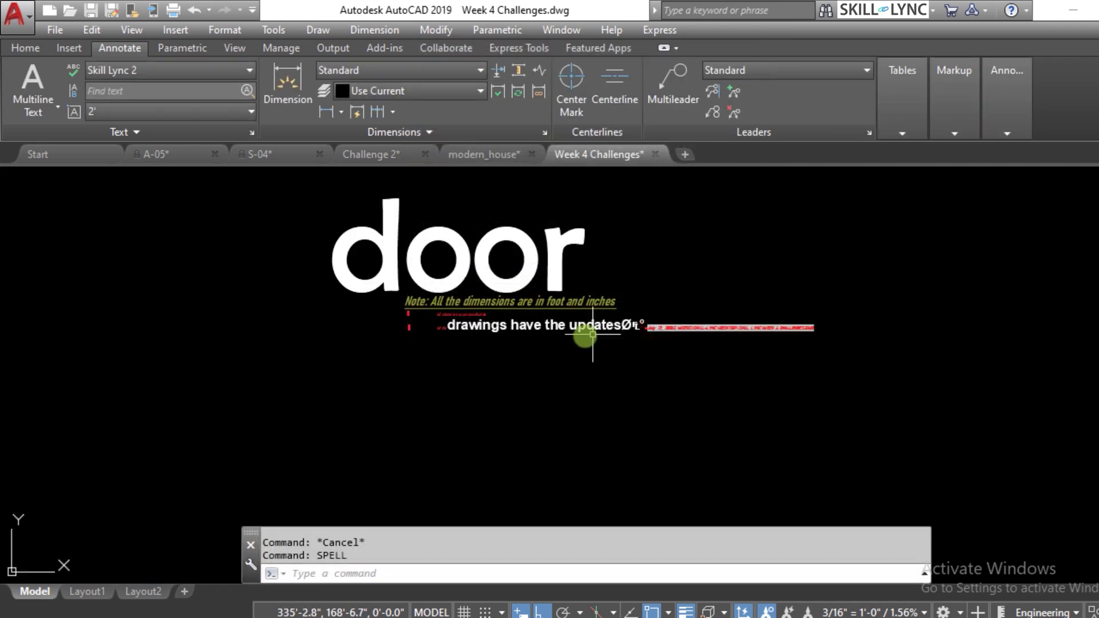
Switch to the Session 5 presentation and review the slides on editing text, modifying its scale and justification, and combining text.
key(alt+Tab)
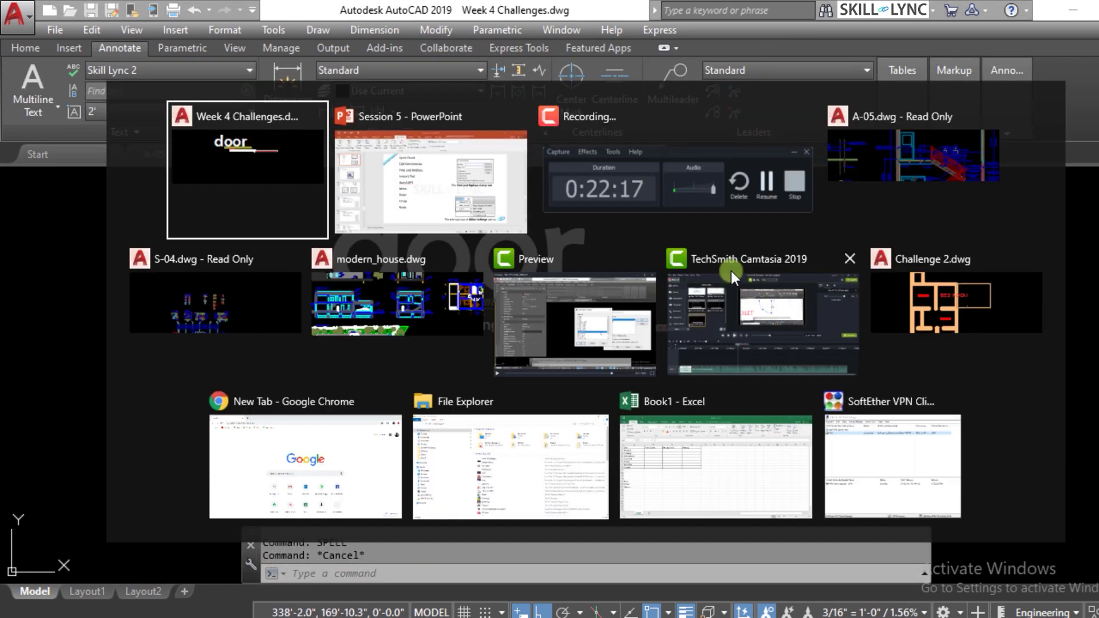
scroll(736, 257, down, 3)
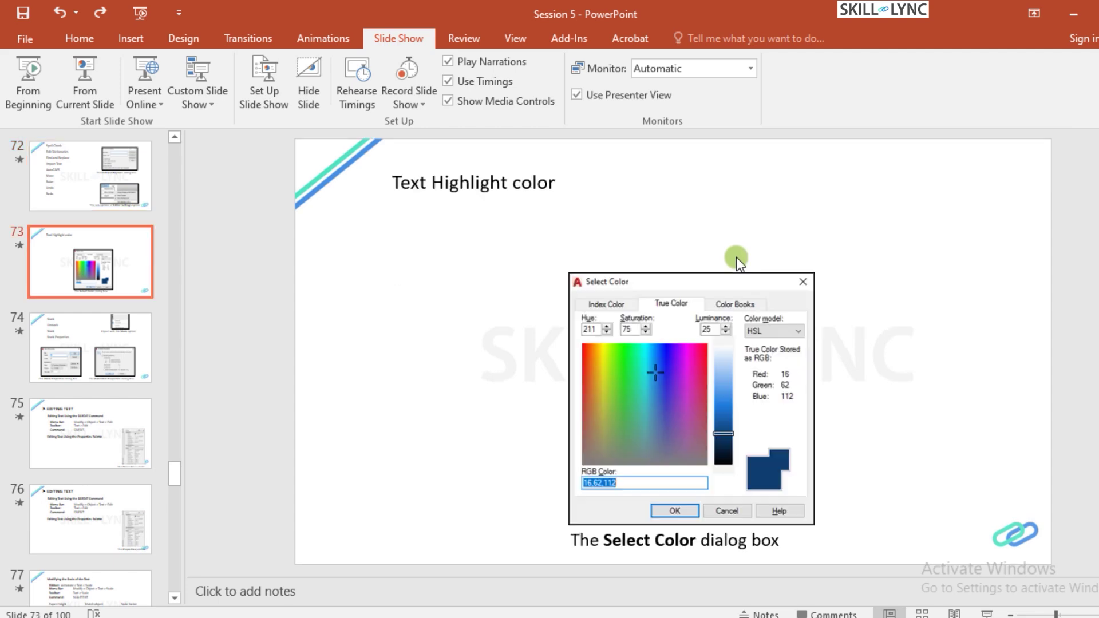
scroll(736, 256, down, 3)
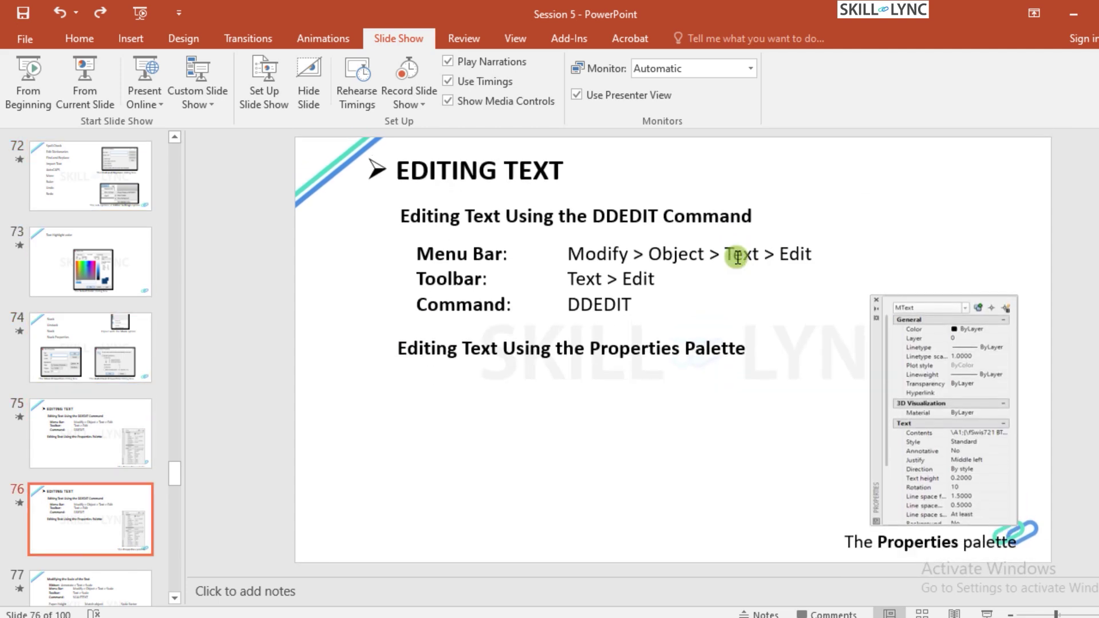
scroll(737, 256, down, 1)
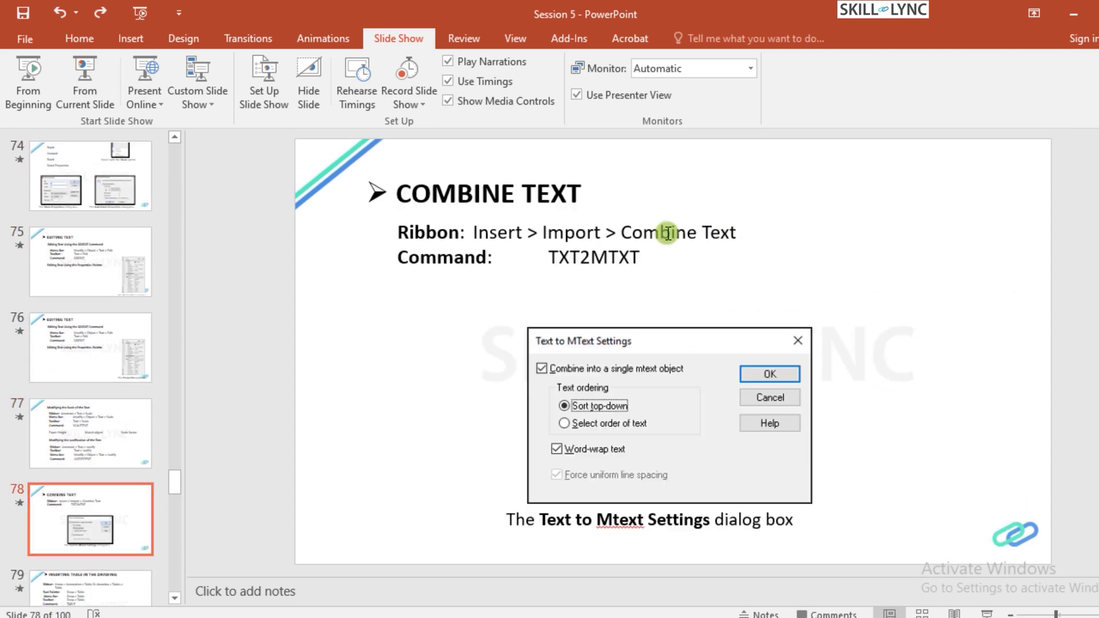
scroll(600, 187, up, 1)
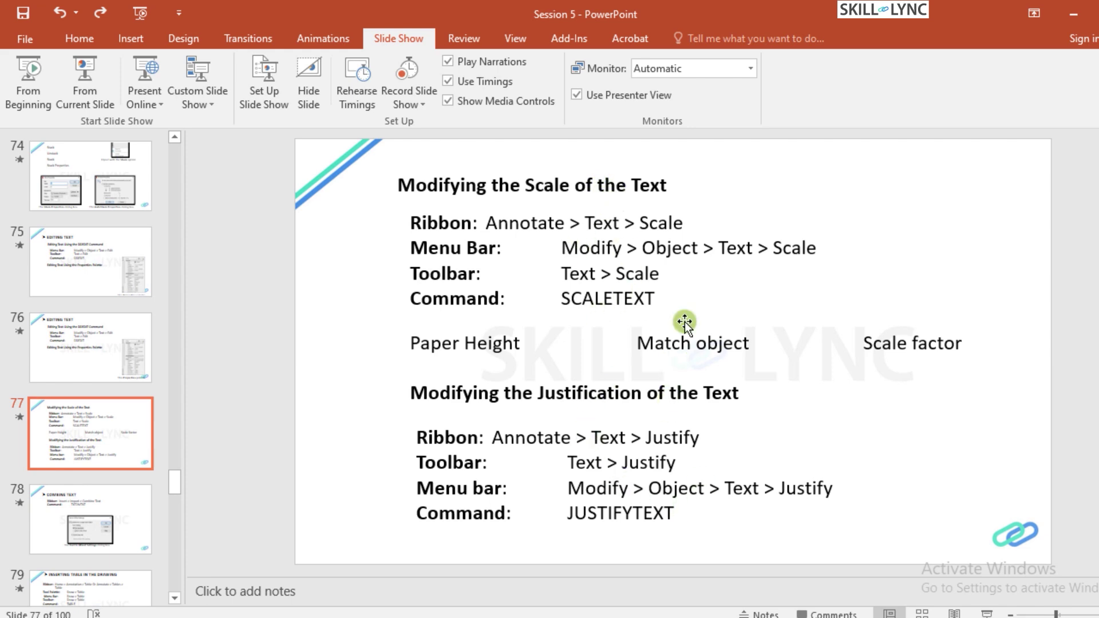
scroll(685, 322, down, 1)
key(alt+Tab)
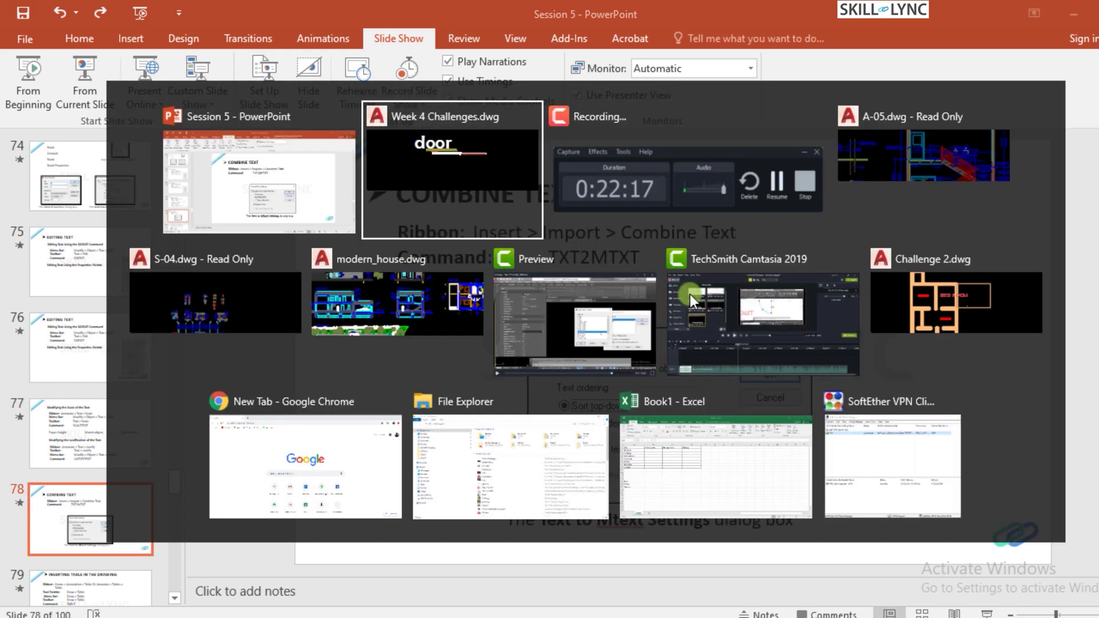
key(Escape)
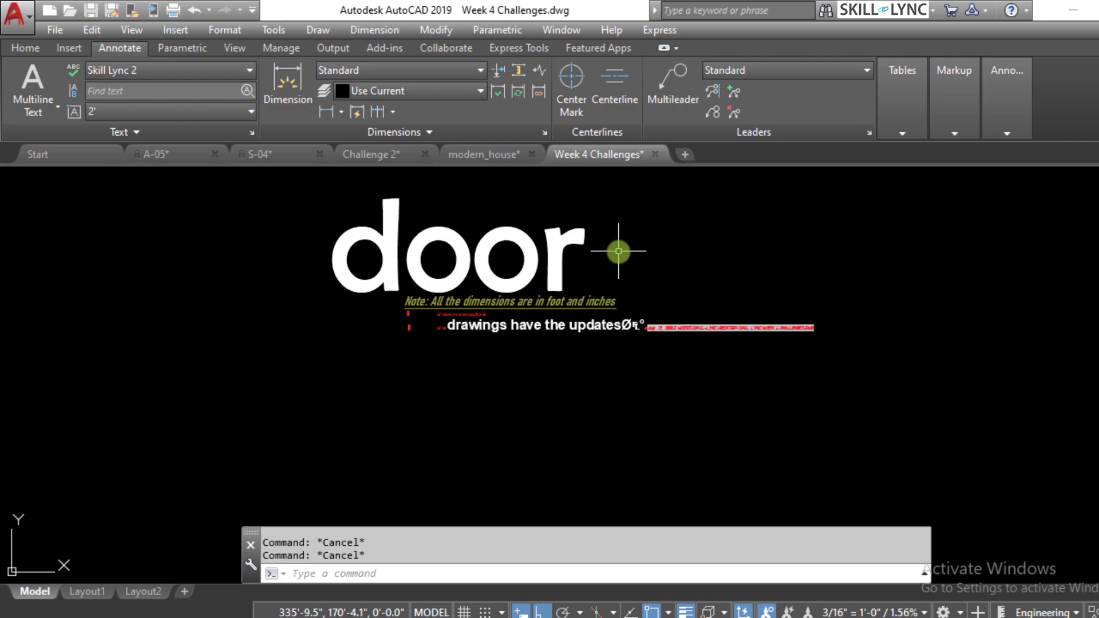
key(alt+Tab)
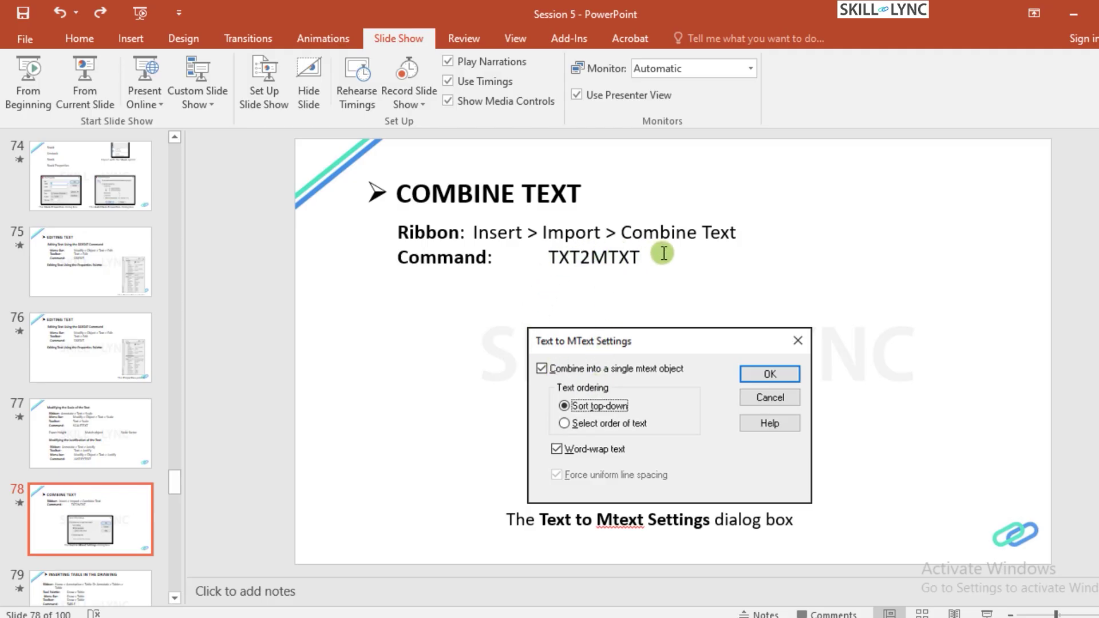
Back in the AutoCAD drawing, convert the single-line text "door" to multiline text with the TXT2MTXT command.
key(alt+Tab)
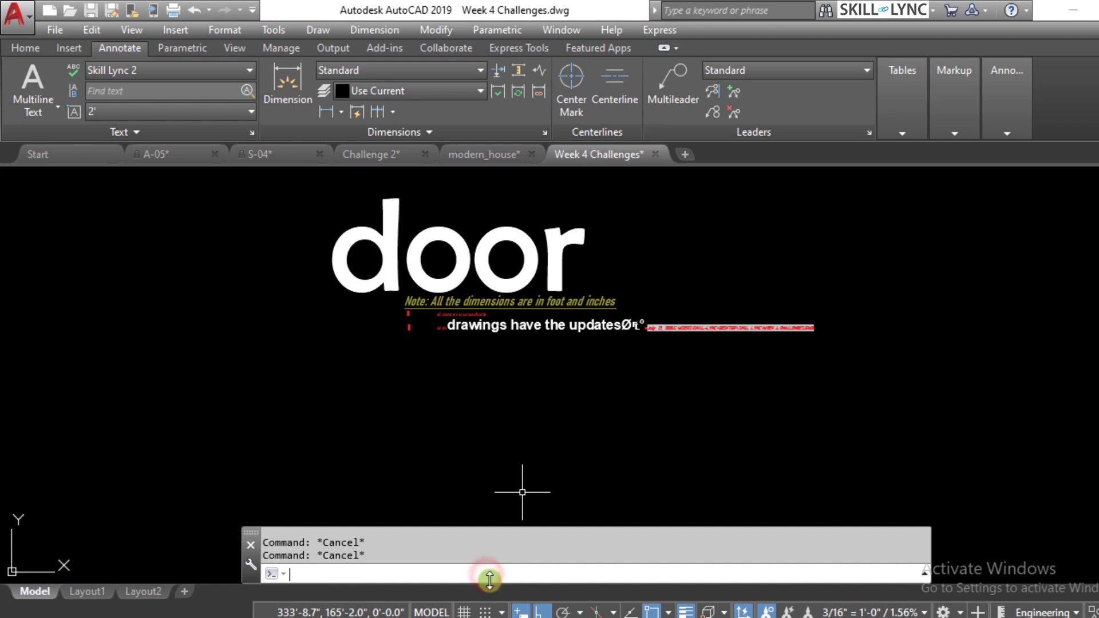
text(txt2)
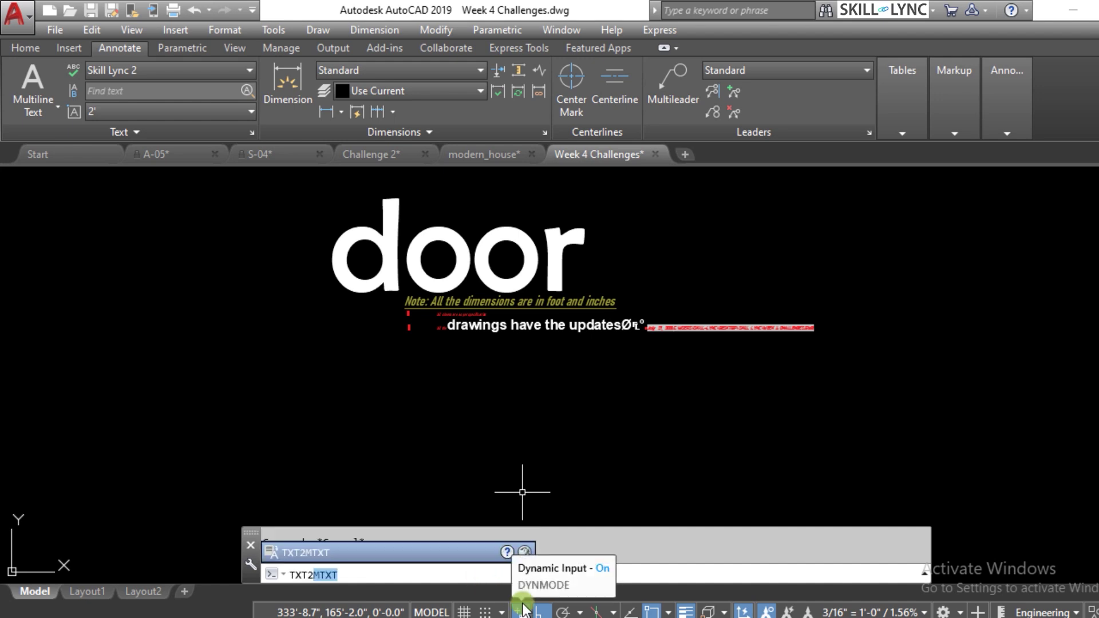
key(Return)
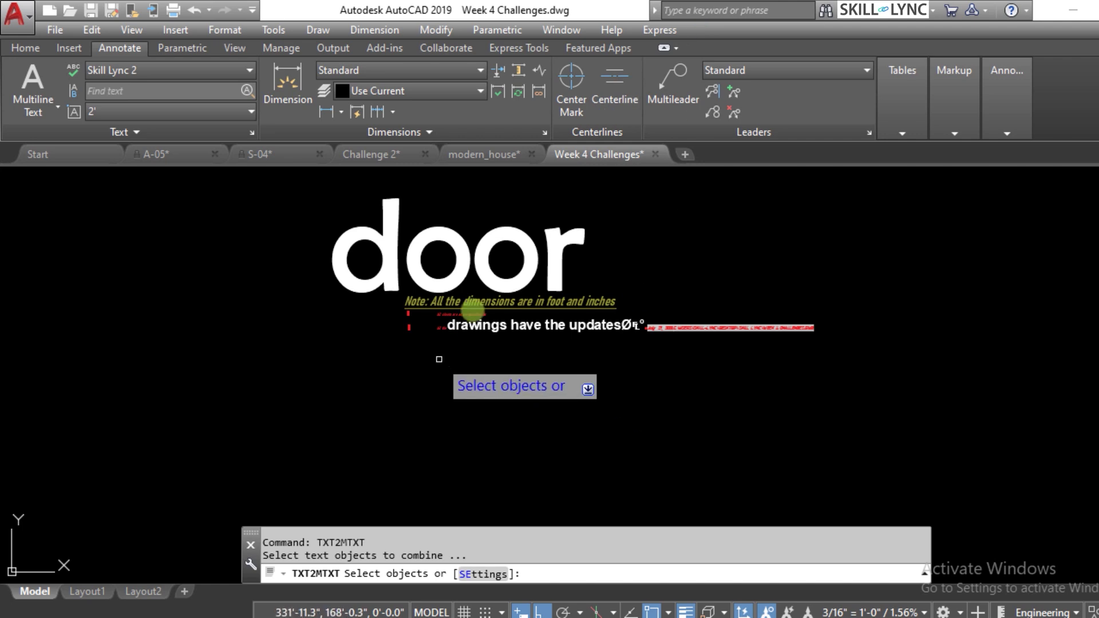
click(564, 235)
right_click(564, 239)
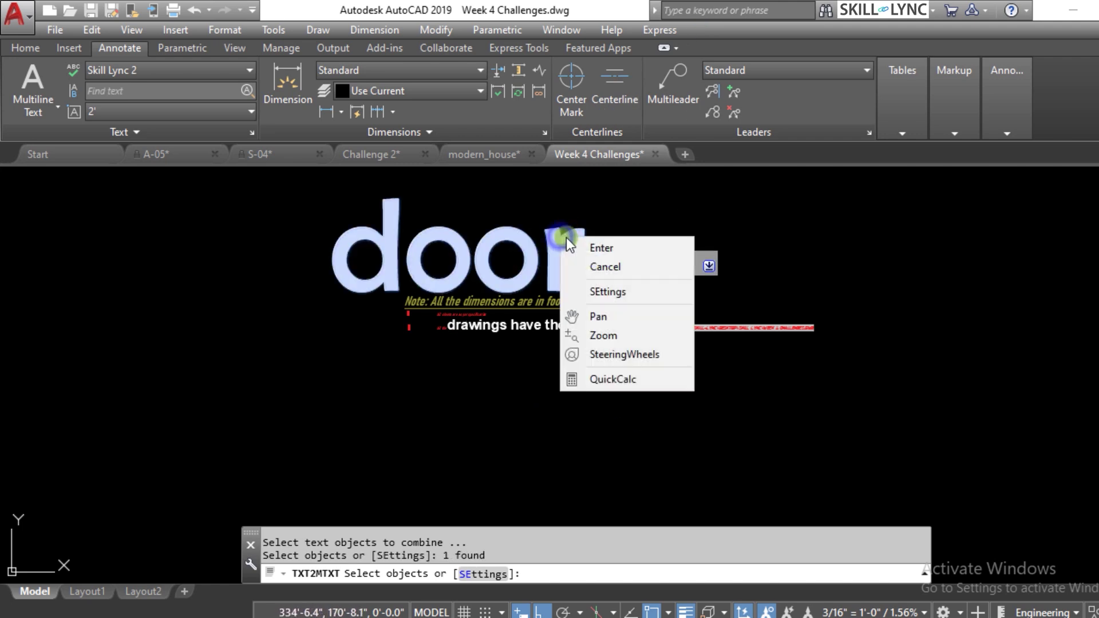
click(586, 252)
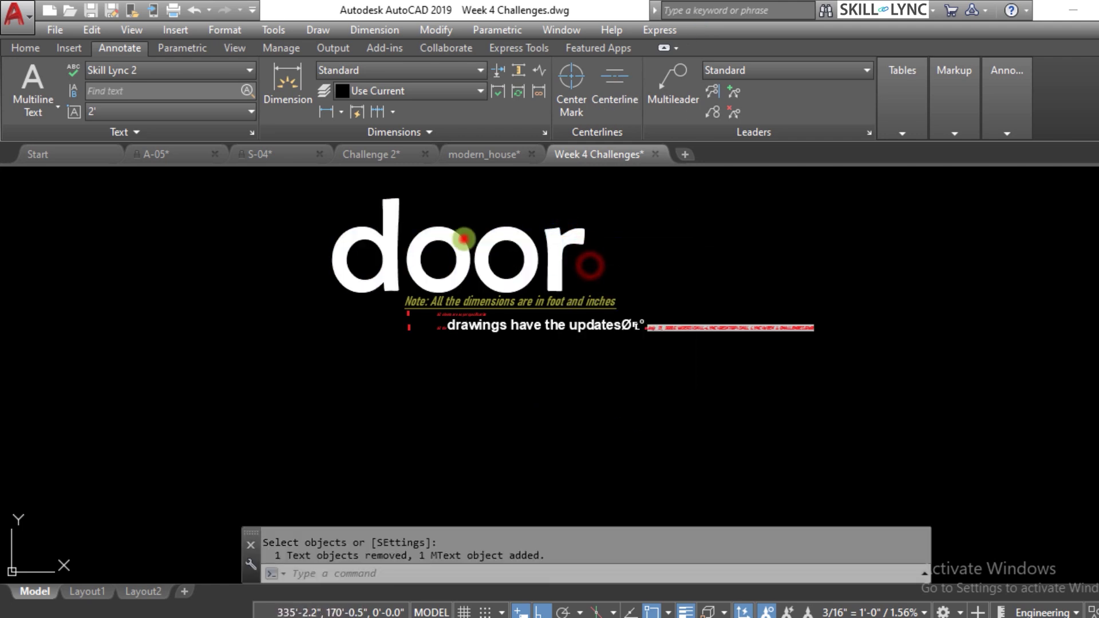
click(464, 239)
key(Escape)
key(Escape)
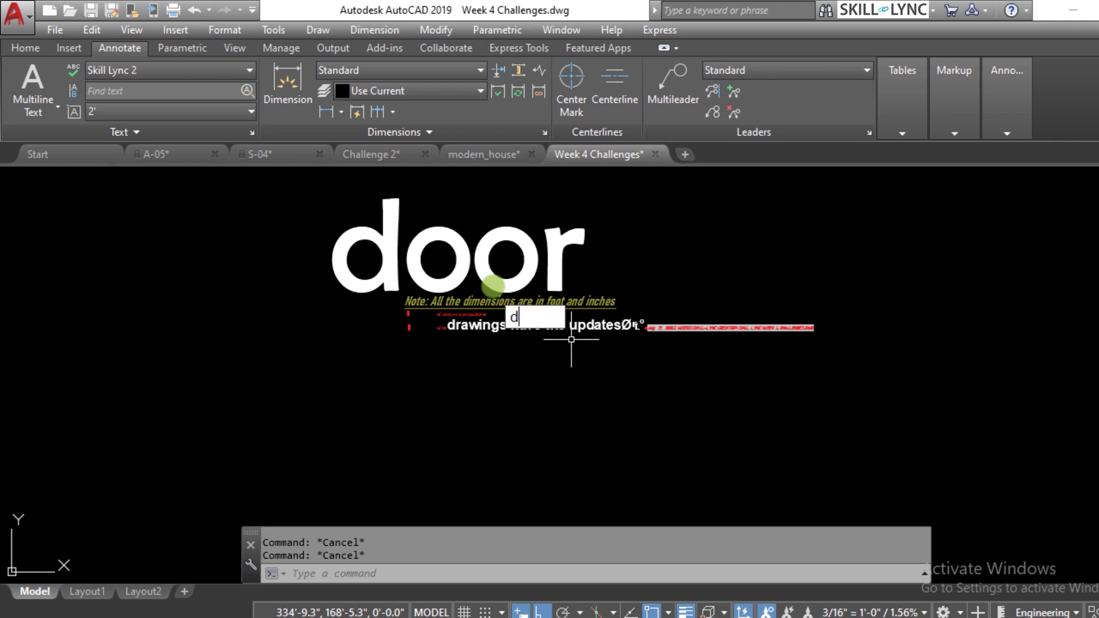
text(d)
key(Return)
key(Escape)
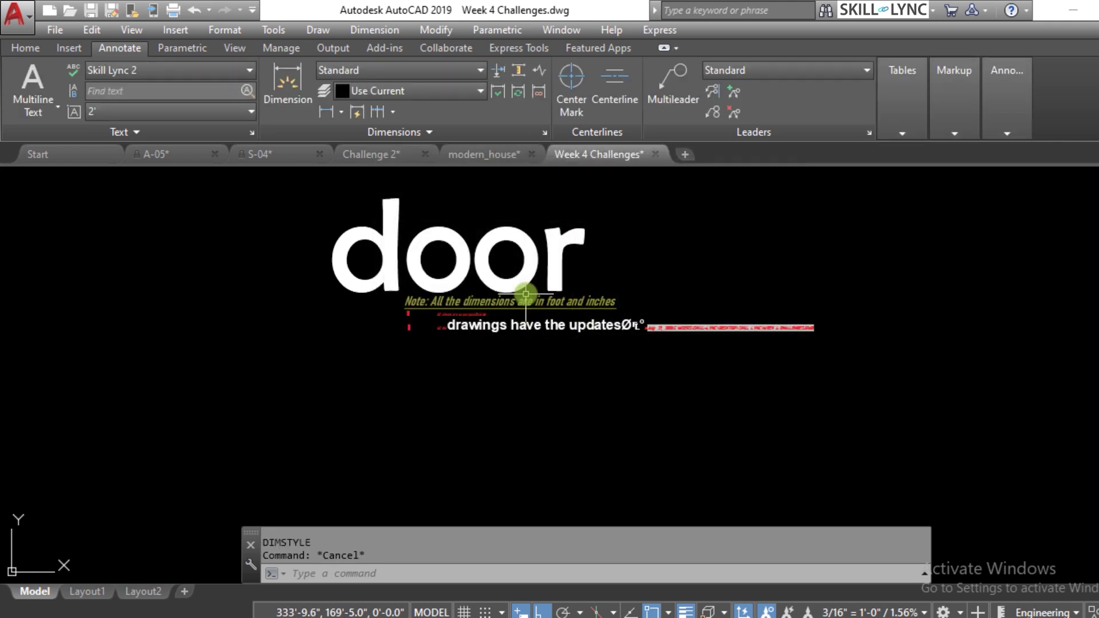
Open the converted "door" text in the text editor, then close it and exit the text editing command.
text(e upd)
key(Return)
click(529, 282)
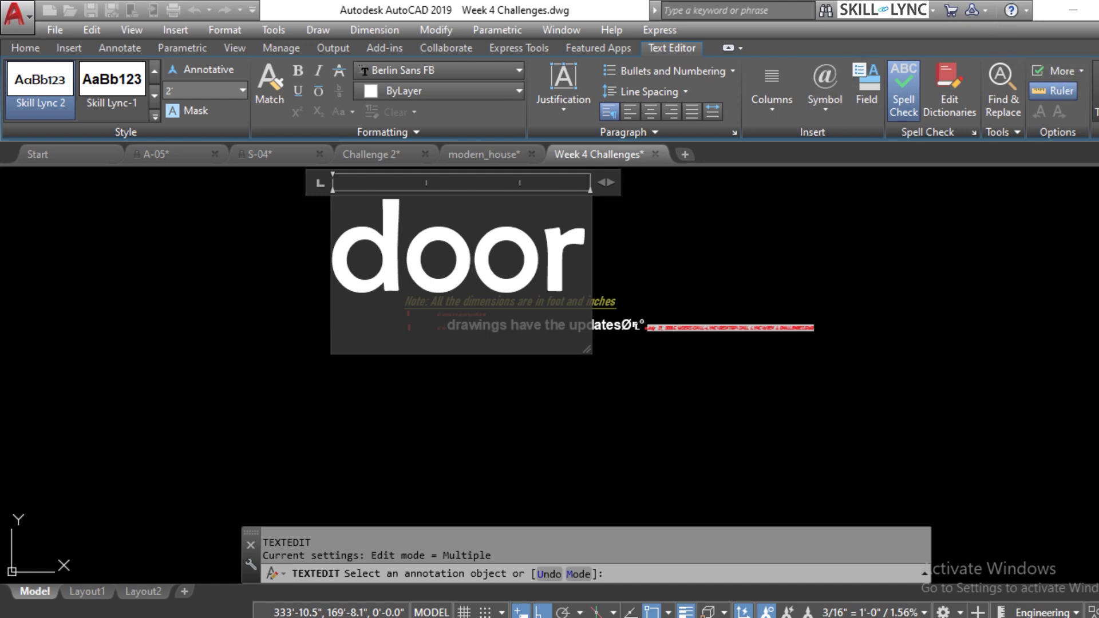
click(405, 336)
scroll(599, 312, down, 5)
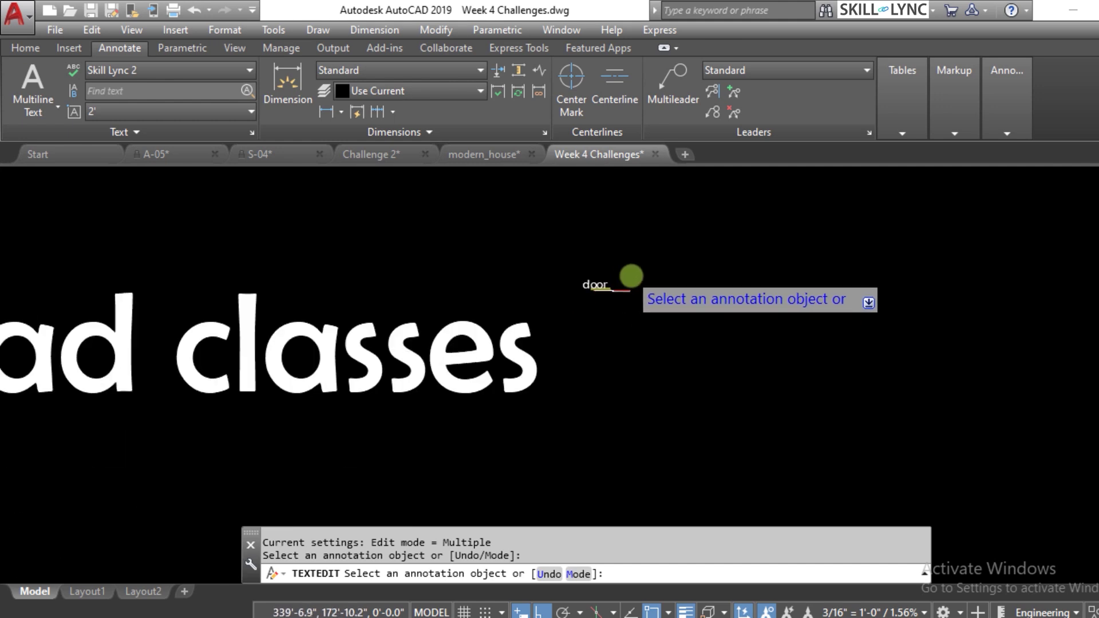
scroll(631, 276, down, 6)
scroll(629, 283, up, 6)
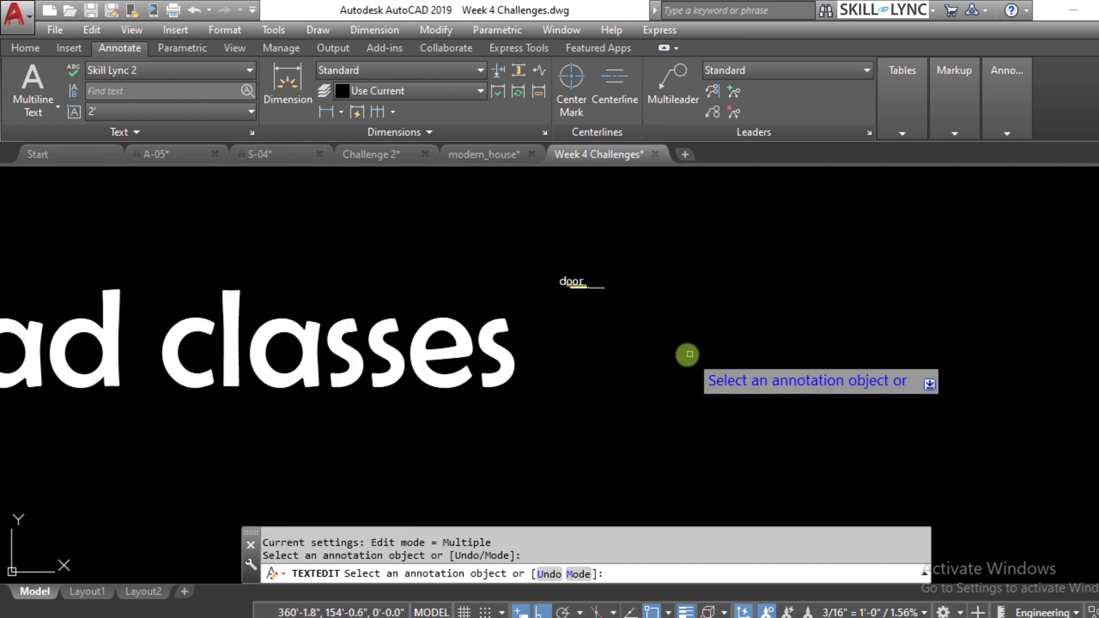
key(Escape)
key(Escape)
key(Escape)
Delete all the sample texts beside the floor plan, including "Autocad classes", "door" and the note.
click(669, 418)
scroll(674, 386, down, 3)
key(Escape)
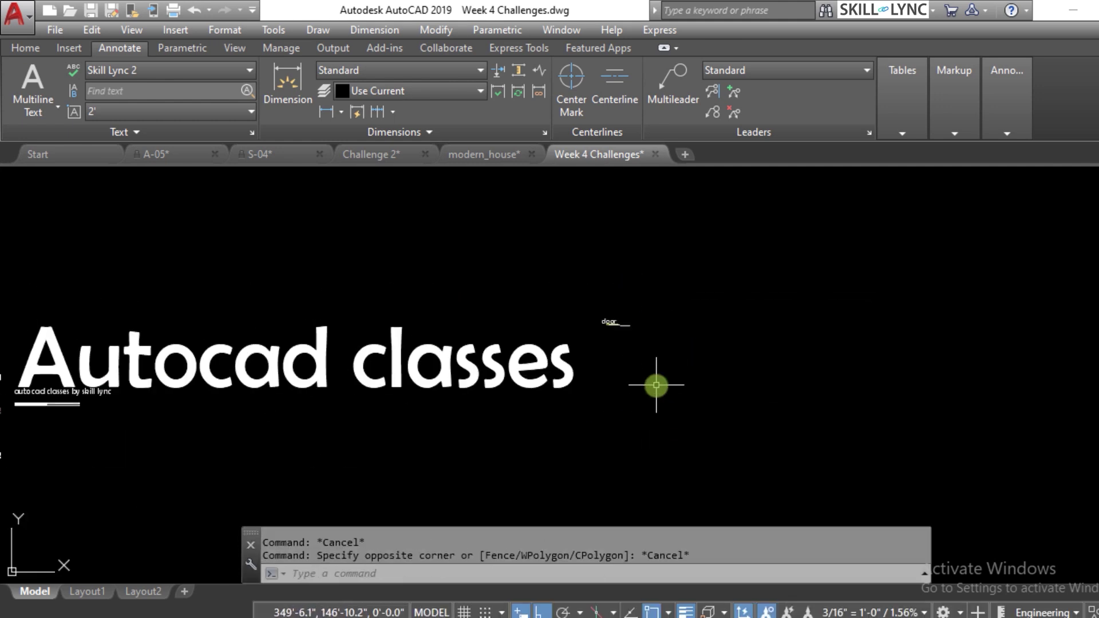
scroll(656, 384, down, 3)
click(662, 412)
click(292, 308)
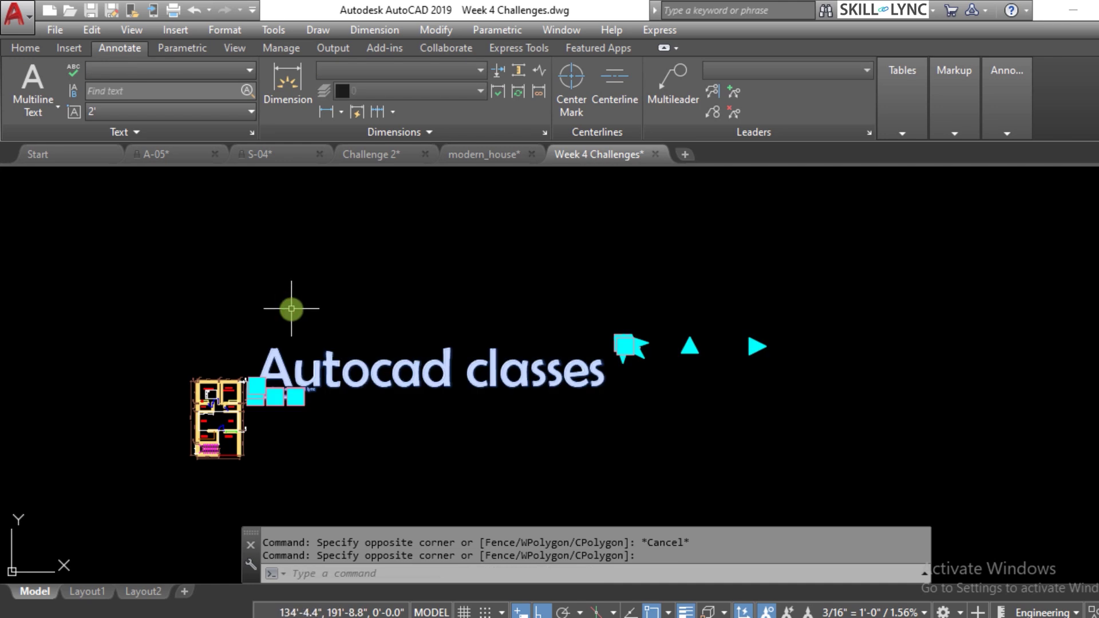
key(Delete)
key(Escape)
key(Escape)
scroll(213, 393, up, 5)
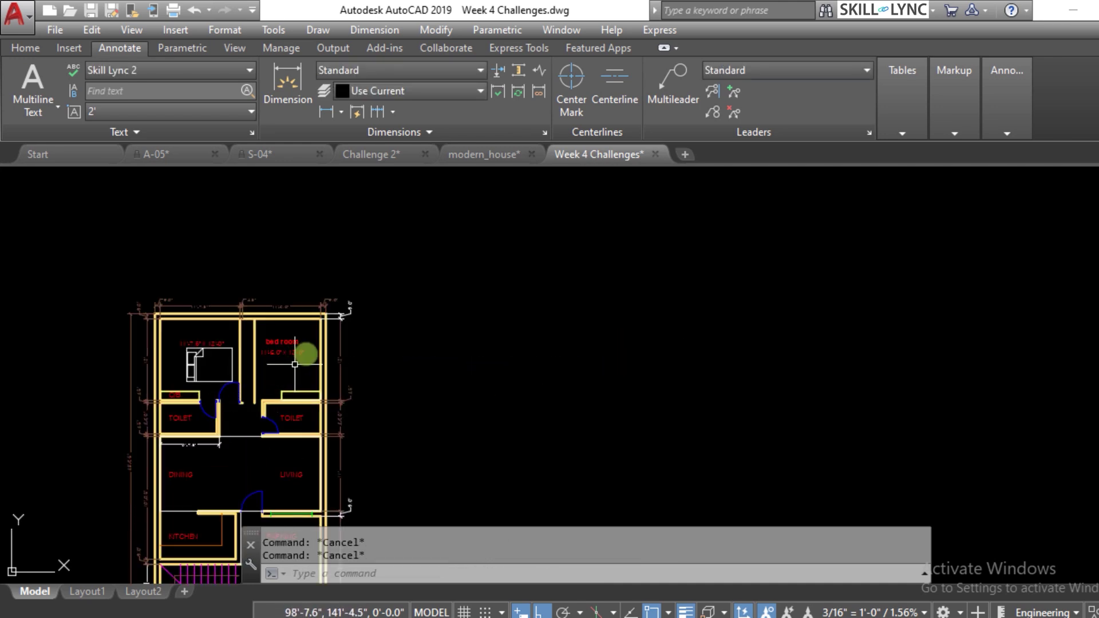
scroll(277, 378, down, 1)
scroll(277, 378, up, 5)
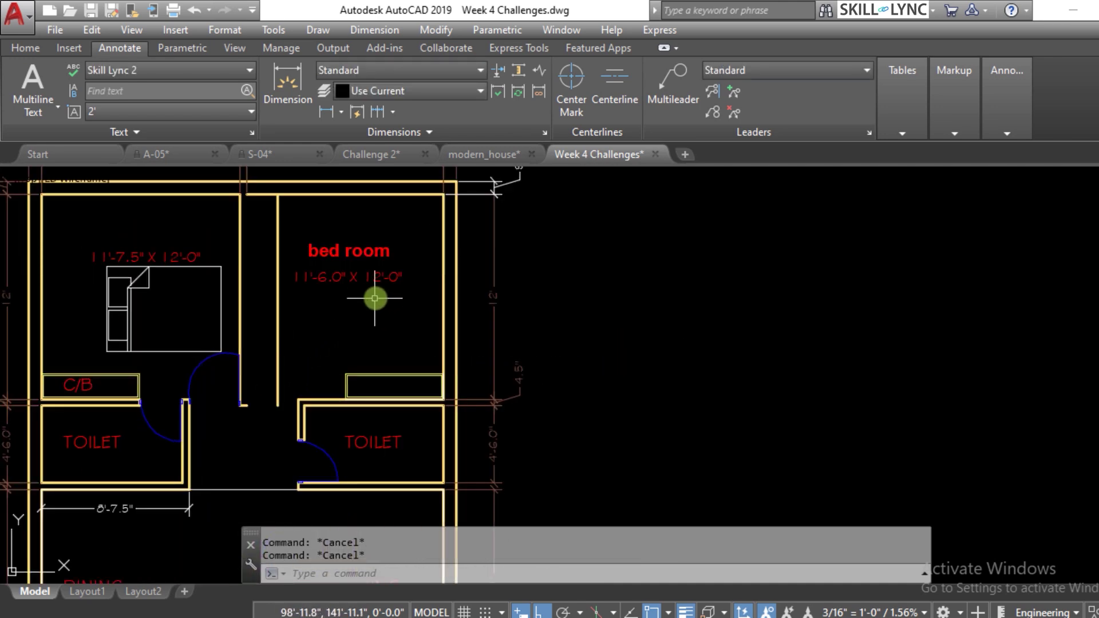